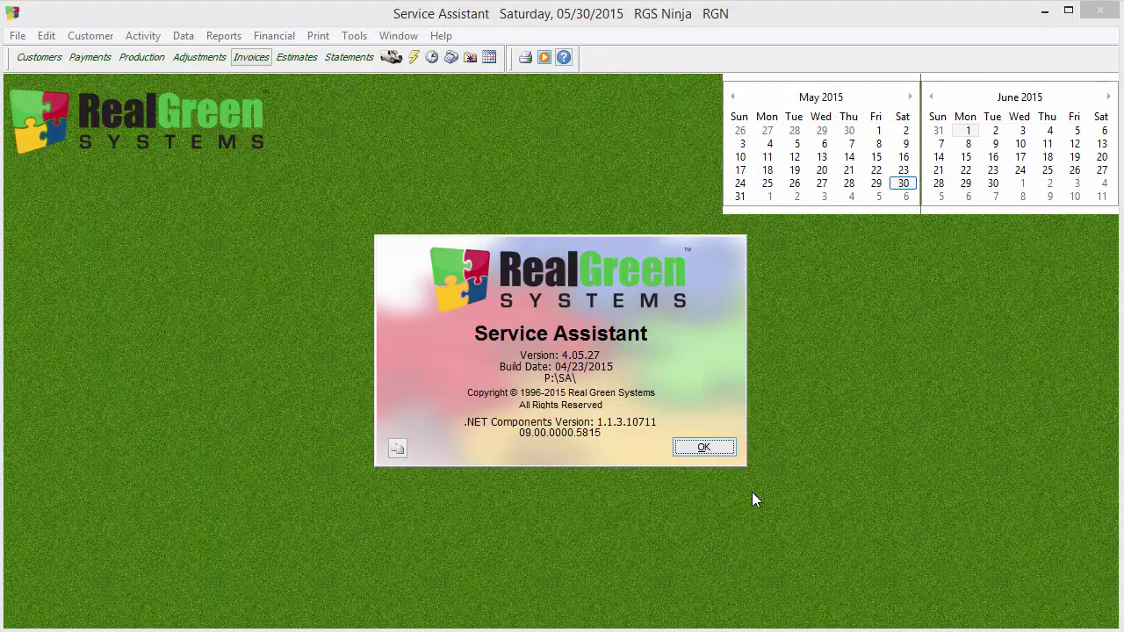
Step: Dismiss the version 4.05.27 About box and bring up the recent-customer list
{"action": "left_click", "coordinate": [727, 449]}
{"action": "left_click", "coordinate": [17, 35]}
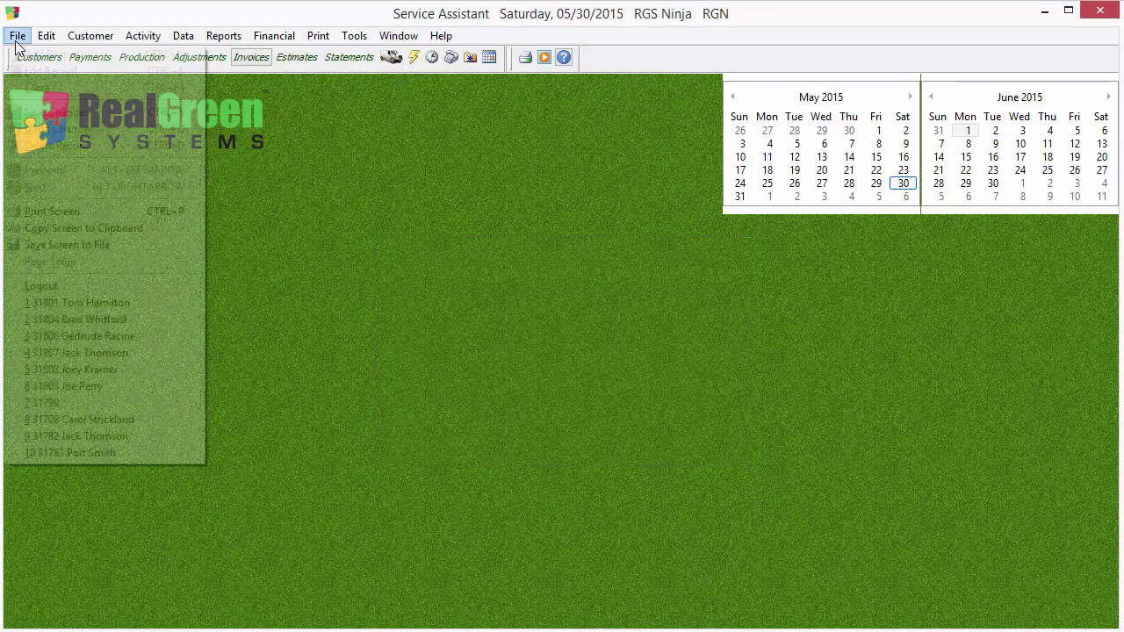
Step: Open the recent customer's History tab, scroll the ledger, and uncheck Detail for a full list
{"action": "left_click", "coordinate": [125, 304]}
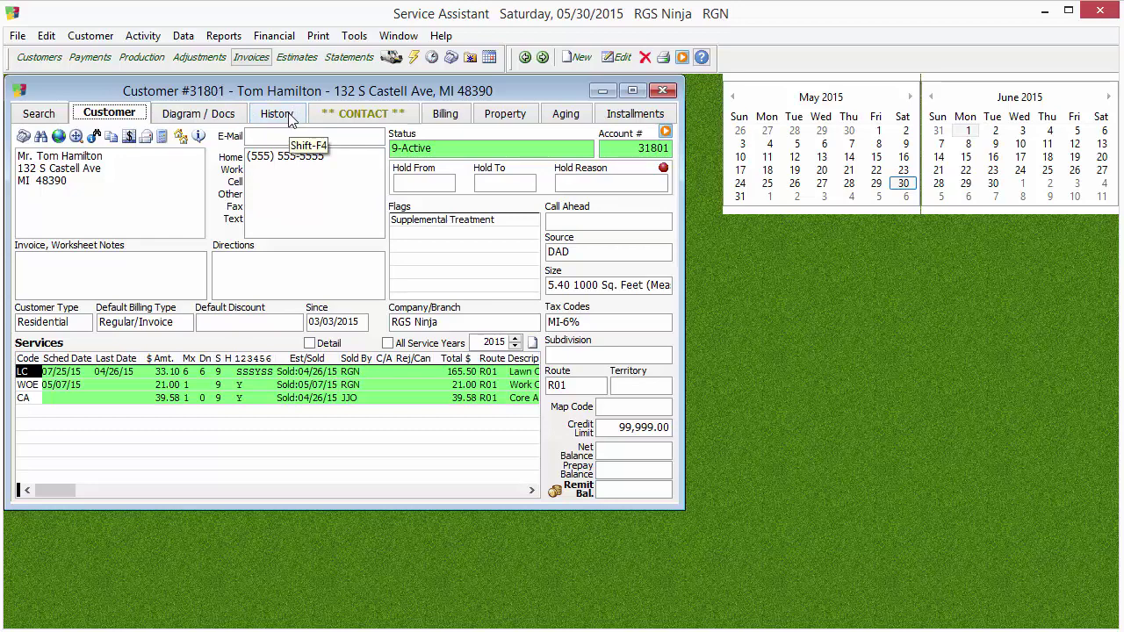
{"action": "left_click", "coordinate": [290, 116]}
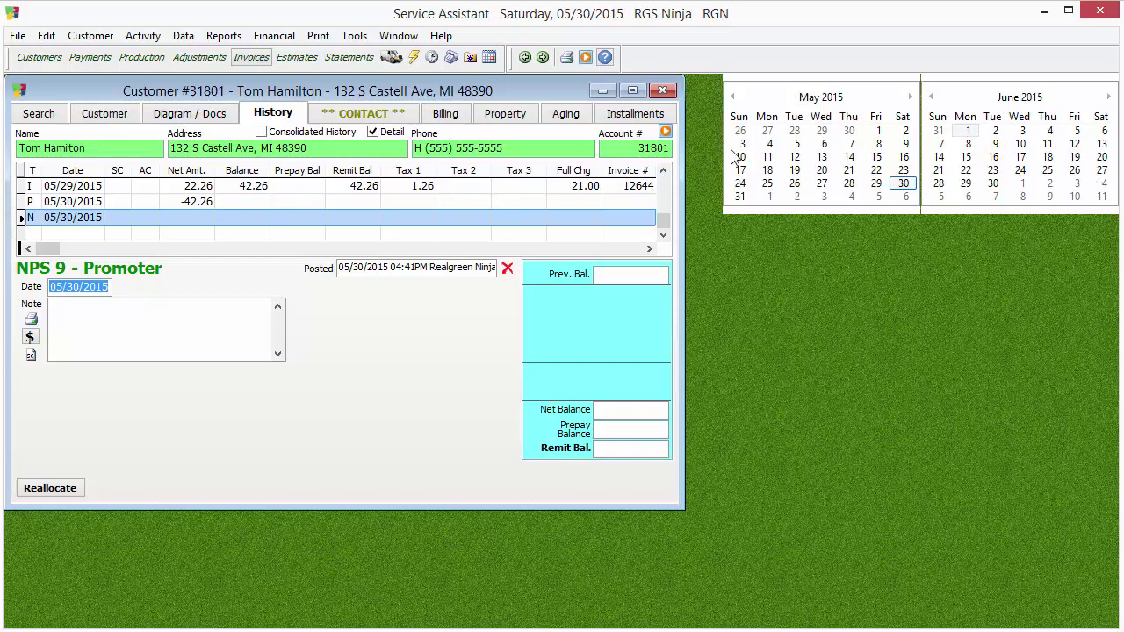
{"action": "left_click", "coordinate": [665, 171]}
{"action": "left_click", "coordinate": [665, 171]}
{"action": "left_click", "coordinate": [665, 171]}
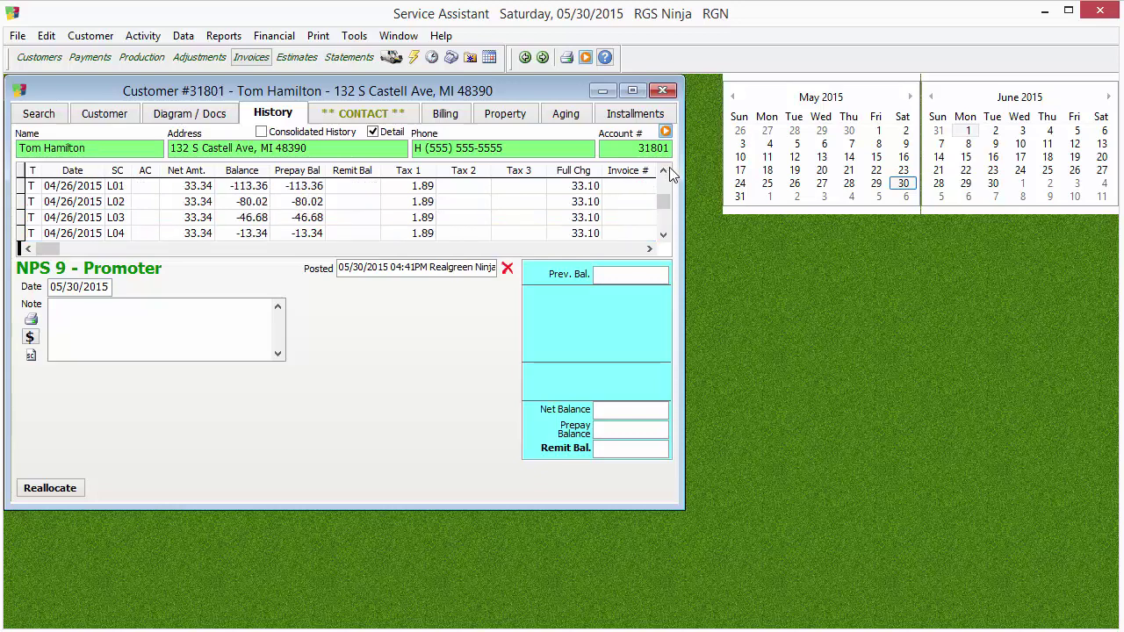
{"action": "left_click", "coordinate": [665, 171]}
{"action": "left_click", "coordinate": [665, 171]}
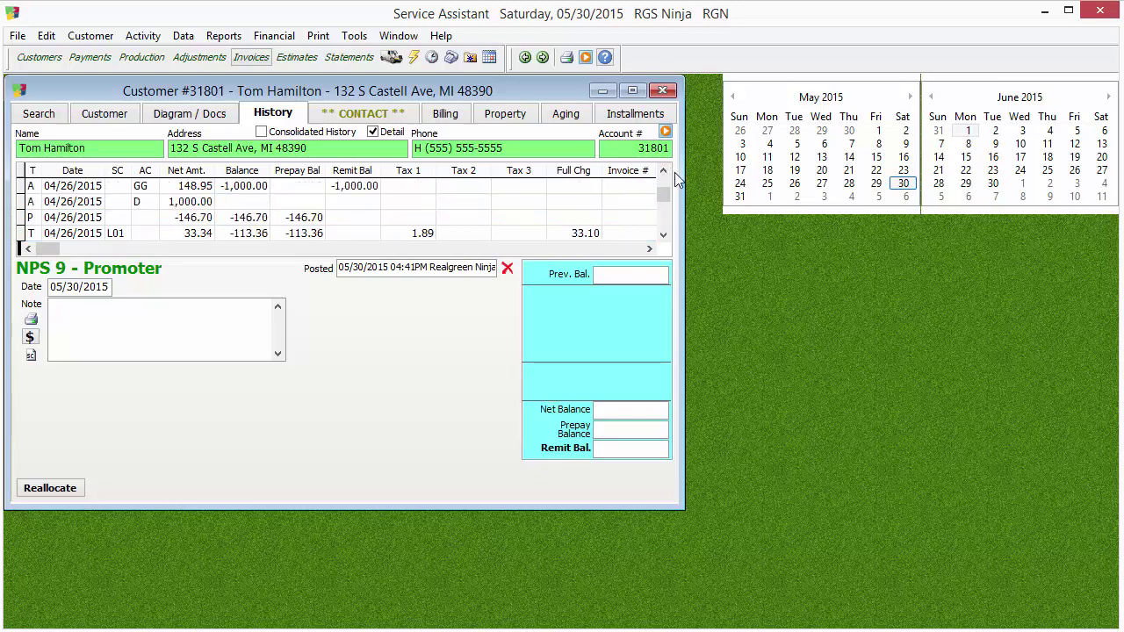
{"action": "left_click", "coordinate": [667, 172]}
{"action": "left_click", "coordinate": [668, 172]}
{"action": "left_click", "coordinate": [668, 171]}
{"action": "left_click", "coordinate": [668, 172]}
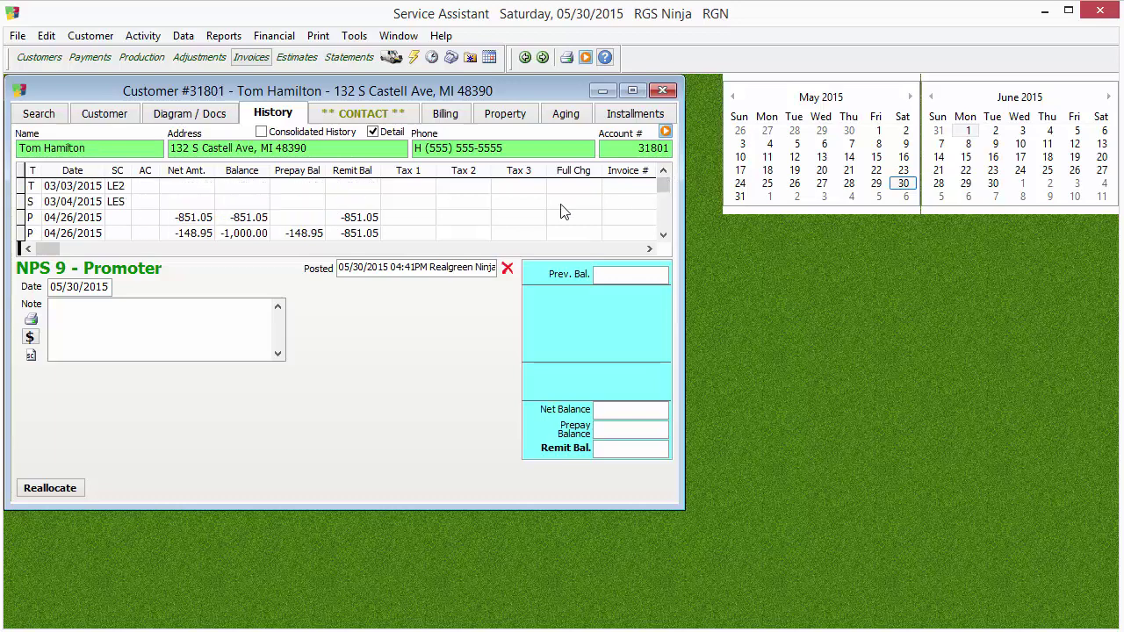
{"action": "left_click", "coordinate": [664, 236]}
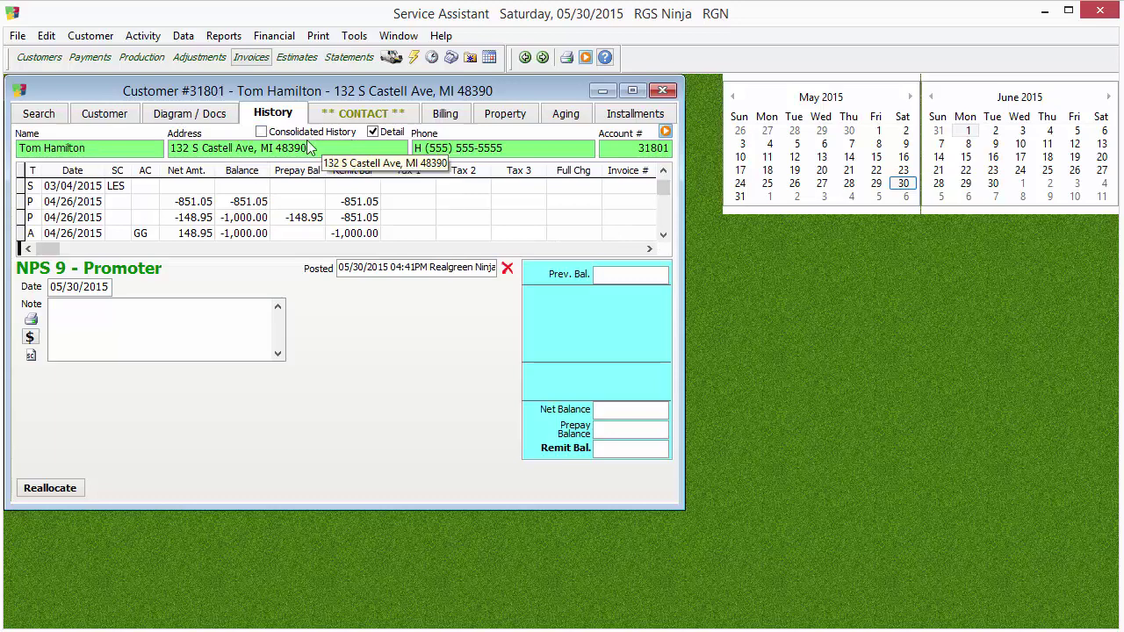
{"action": "left_click", "coordinate": [387, 133]}
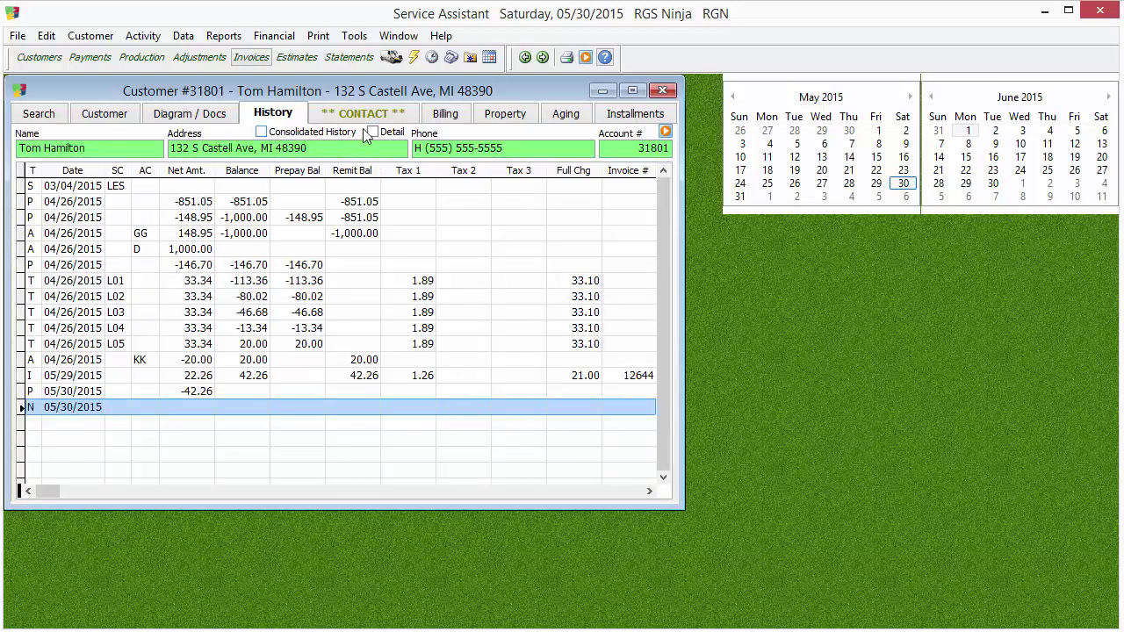
Step: Preview consolidated history with details, then scroll back through the financial ledger
{"action": "left_click", "coordinate": [274, 133]}
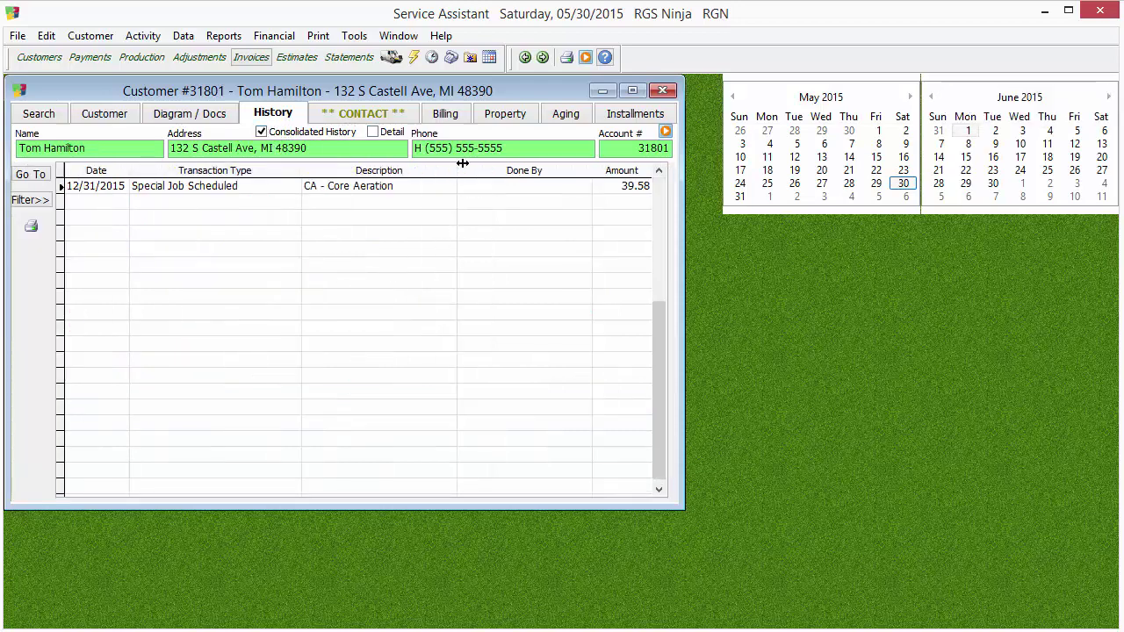
{"action": "left_click", "coordinate": [374, 131]}
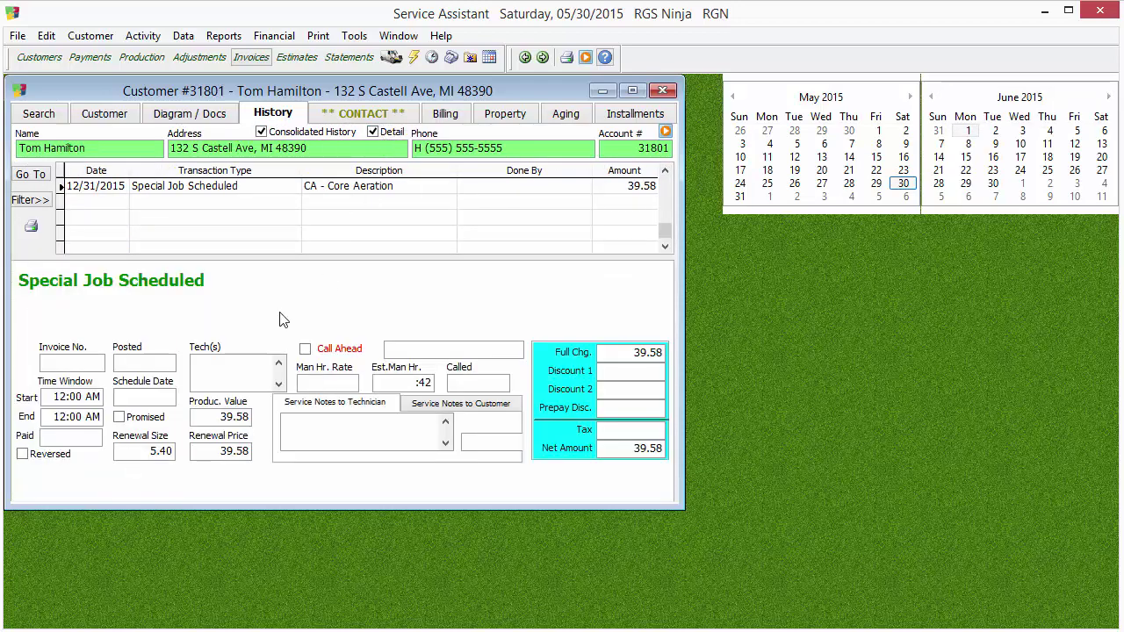
{"action": "left_click", "coordinate": [664, 171]}
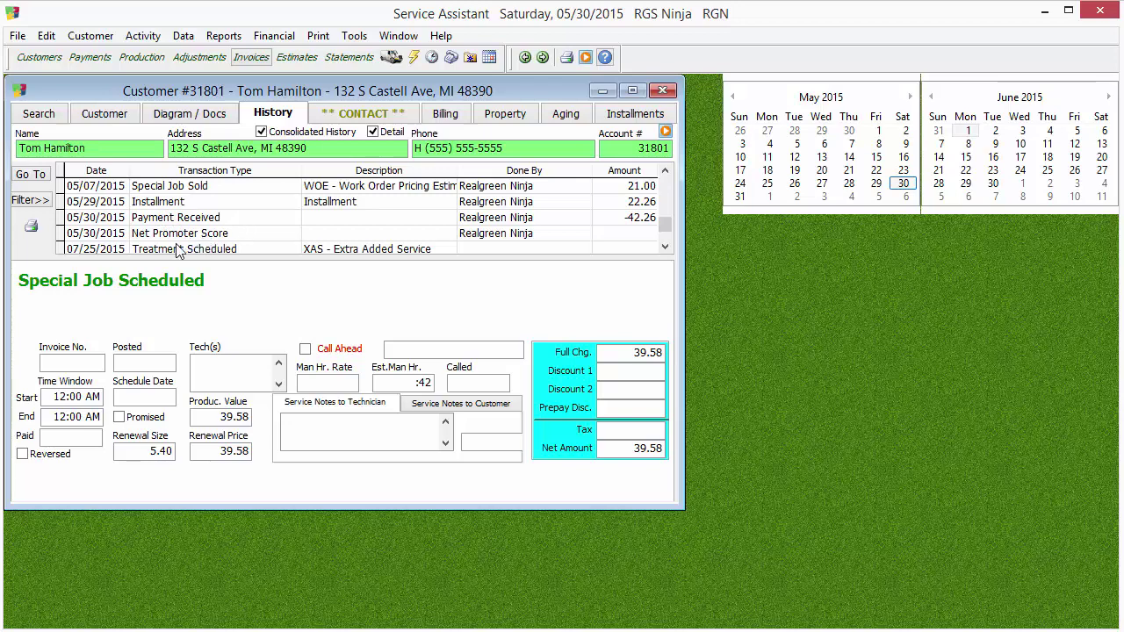
{"action": "left_click", "coordinate": [290, 132]}
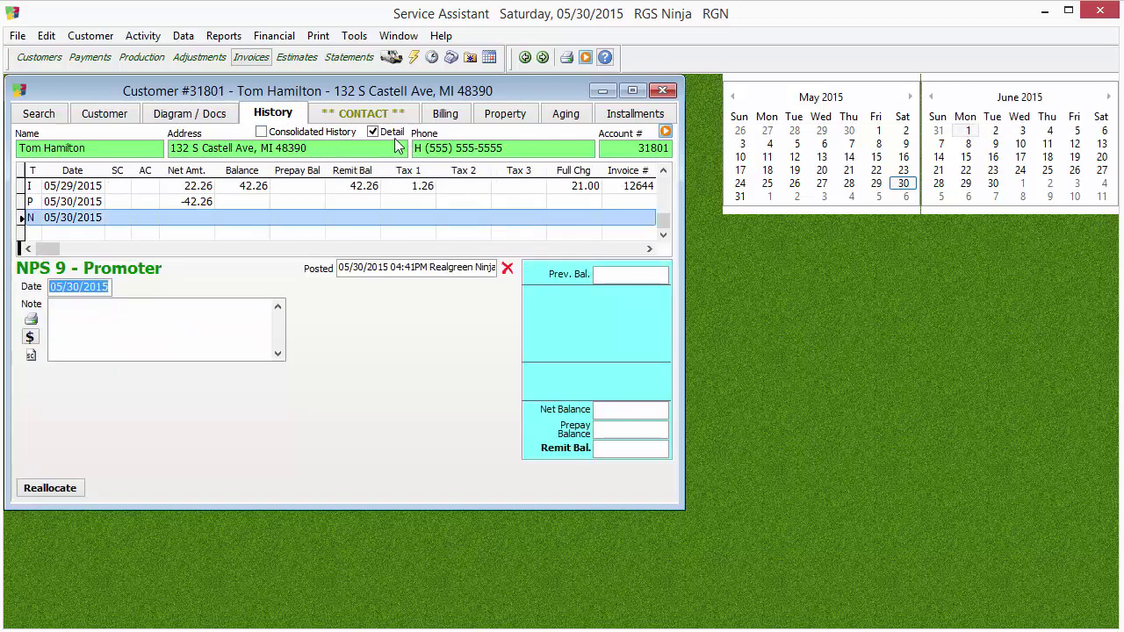
{"action": "left_click", "coordinate": [664, 171]}
{"action": "scroll", "coordinate": [664, 182], "scroll_direction": "up", "scroll_amount": 3}
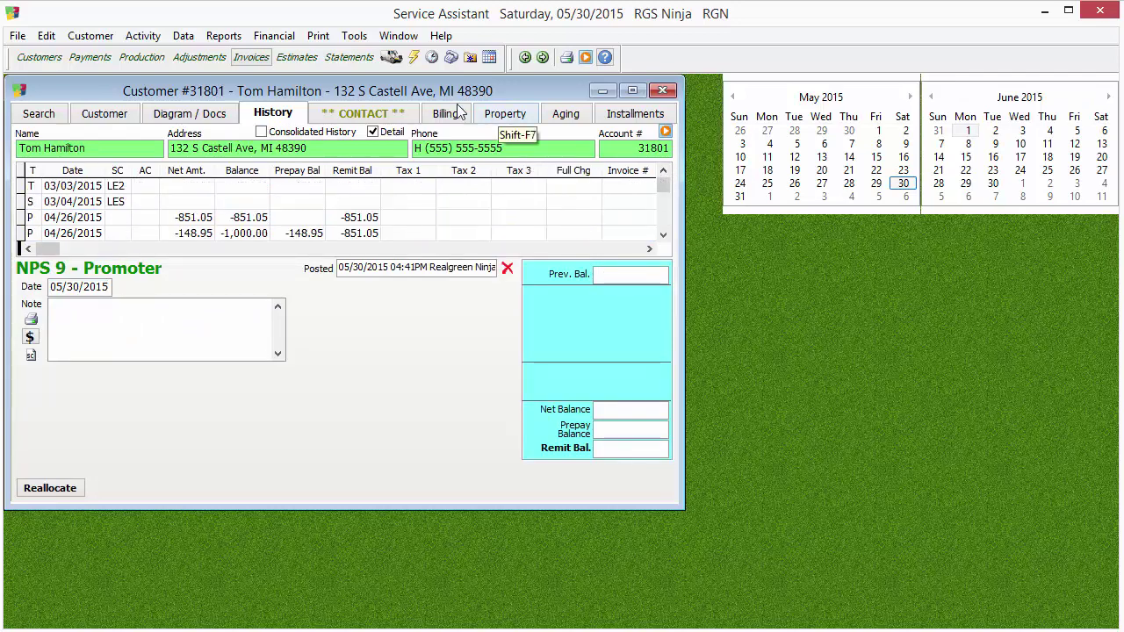
Step: Filter consolidated history for all categories, inspect the 07/25/2015 treatment's program, then return to the ledger
{"action": "left_click", "coordinate": [260, 132]}
{"action": "left_click", "coordinate": [33, 200]}
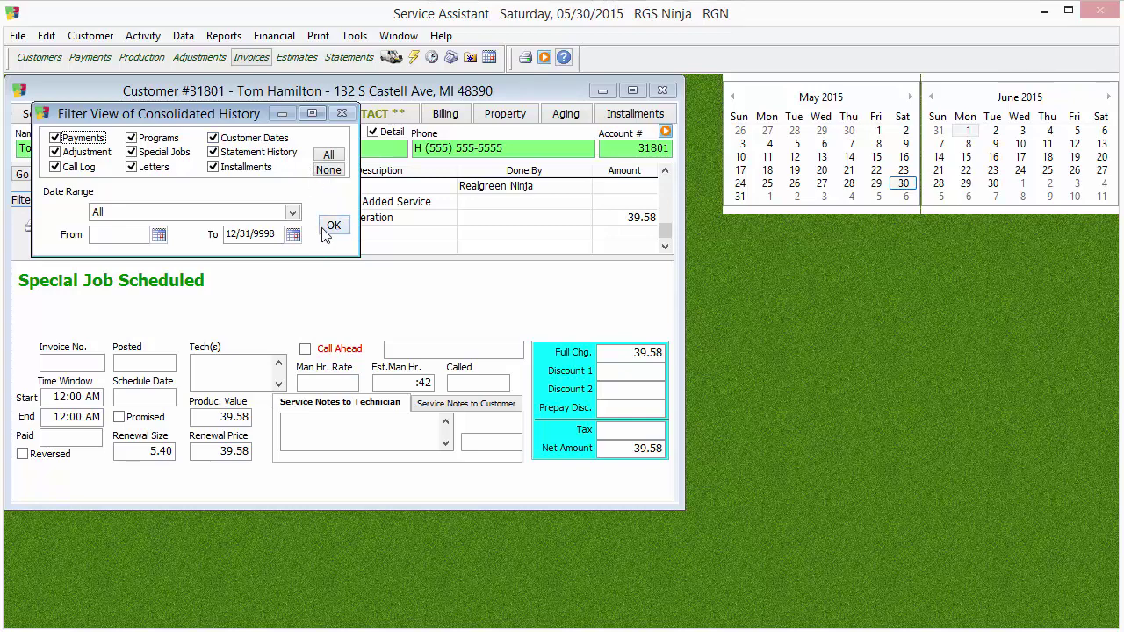
{"action": "left_click", "coordinate": [322, 229]}
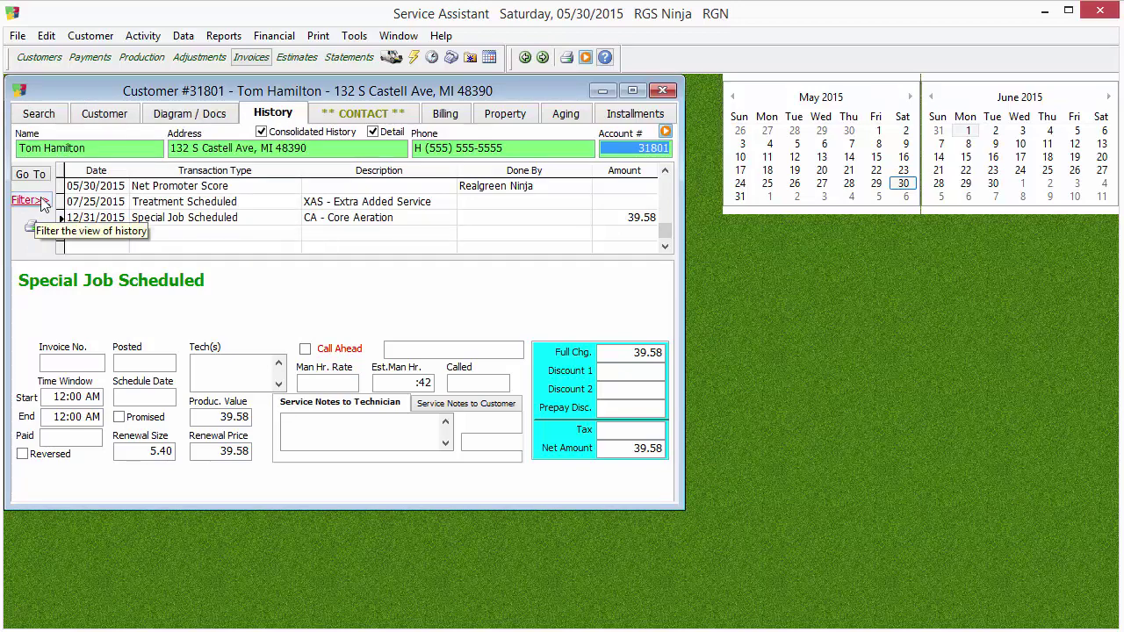
{"action": "left_click", "coordinate": [173, 207]}
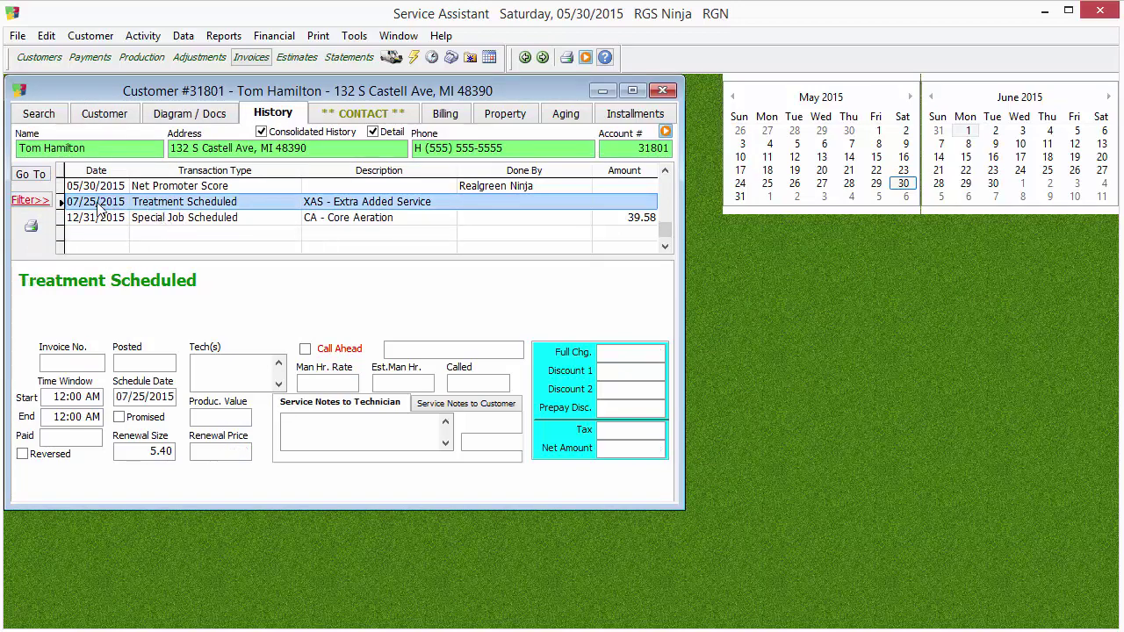
{"action": "left_click", "coordinate": [31, 175]}
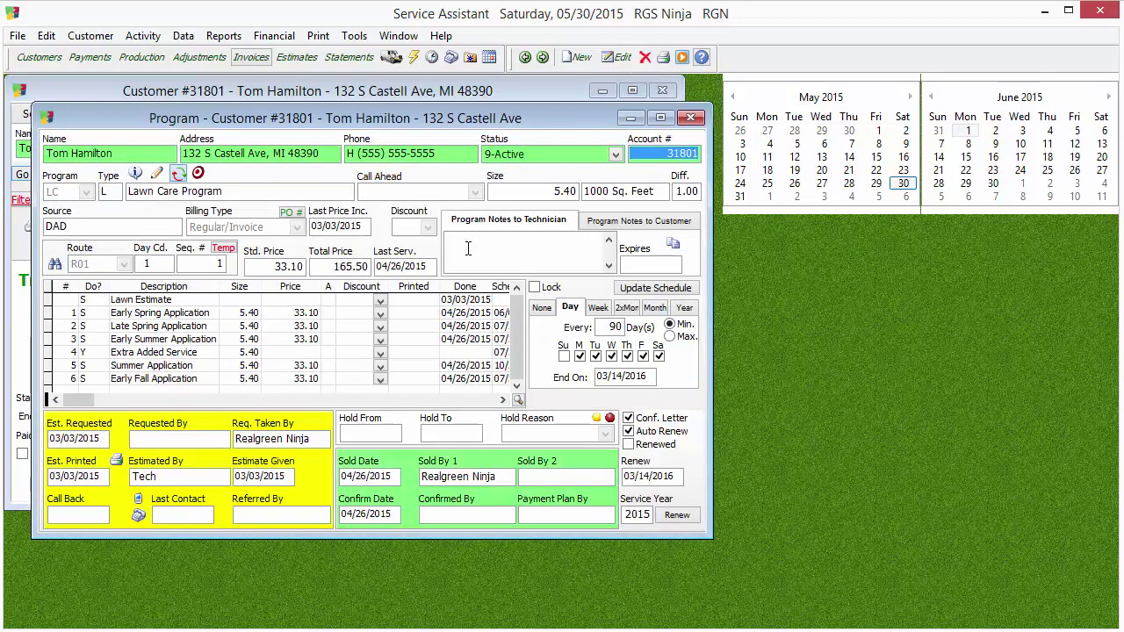
{"action": "key", "text": "Escape"}
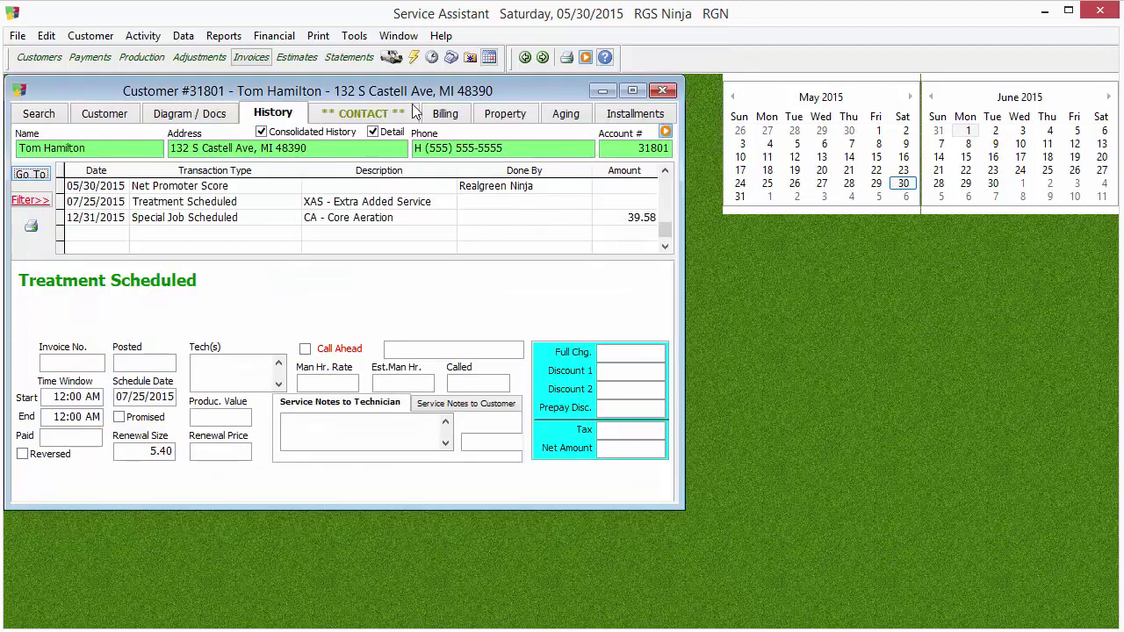
{"action": "left_click", "coordinate": [332, 134]}
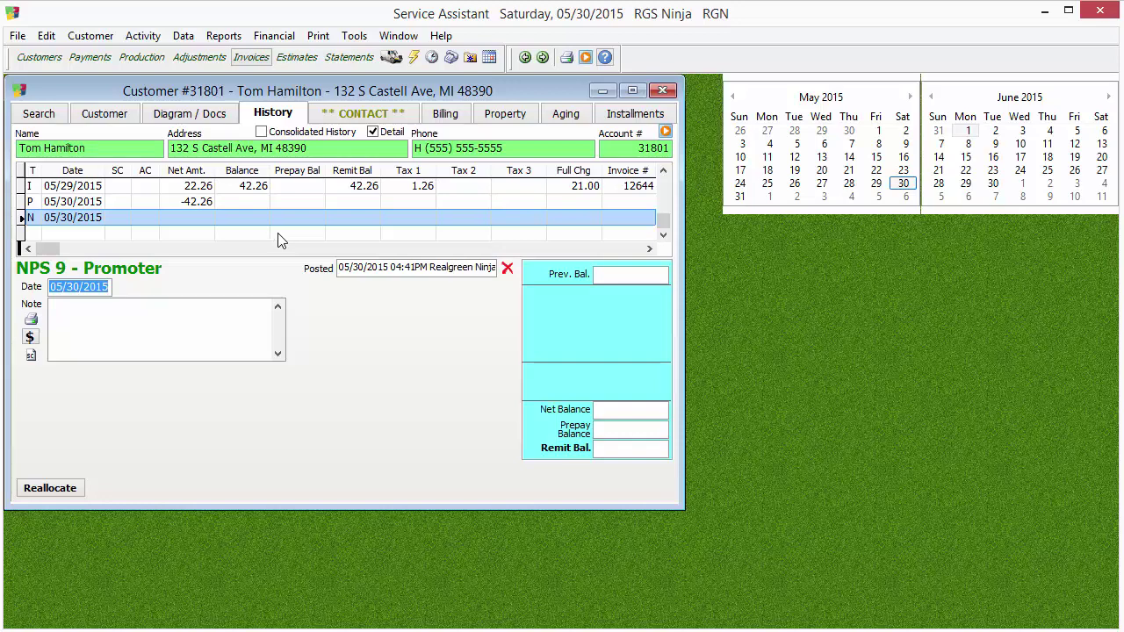
Step: Select the 04/26/2015 L02 Late Spring Application treatment and review its details
{"action": "left_click", "coordinate": [661, 175]}
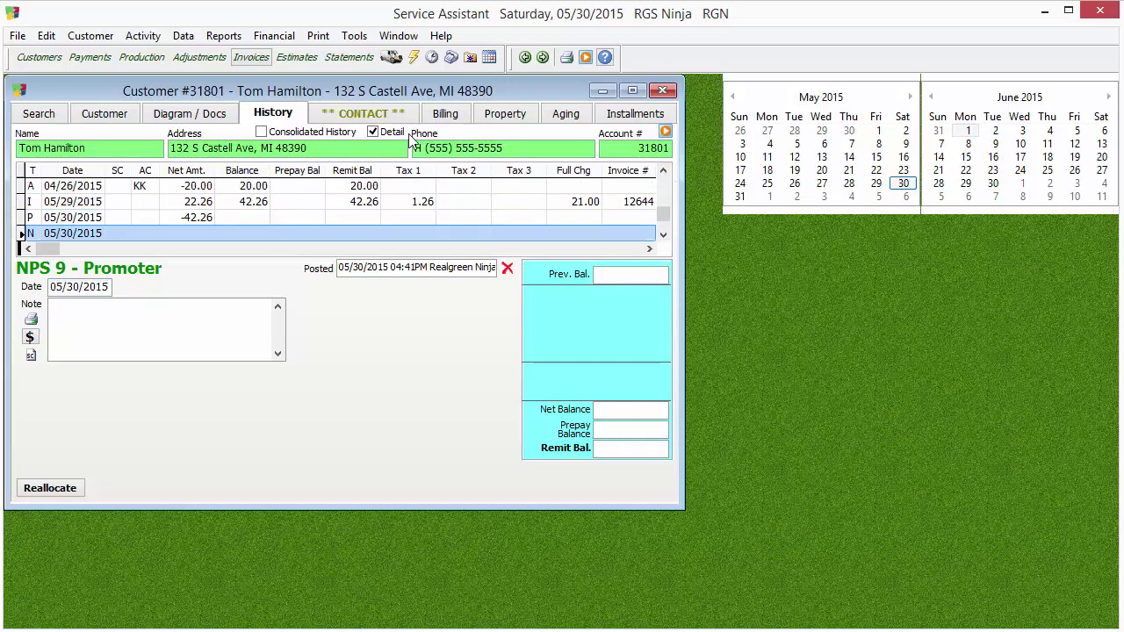
{"action": "left_click", "coordinate": [664, 173]}
{"action": "left_click", "coordinate": [664, 173]}
{"action": "left_click", "coordinate": [664, 172]}
{"action": "left_click", "coordinate": [664, 172]}
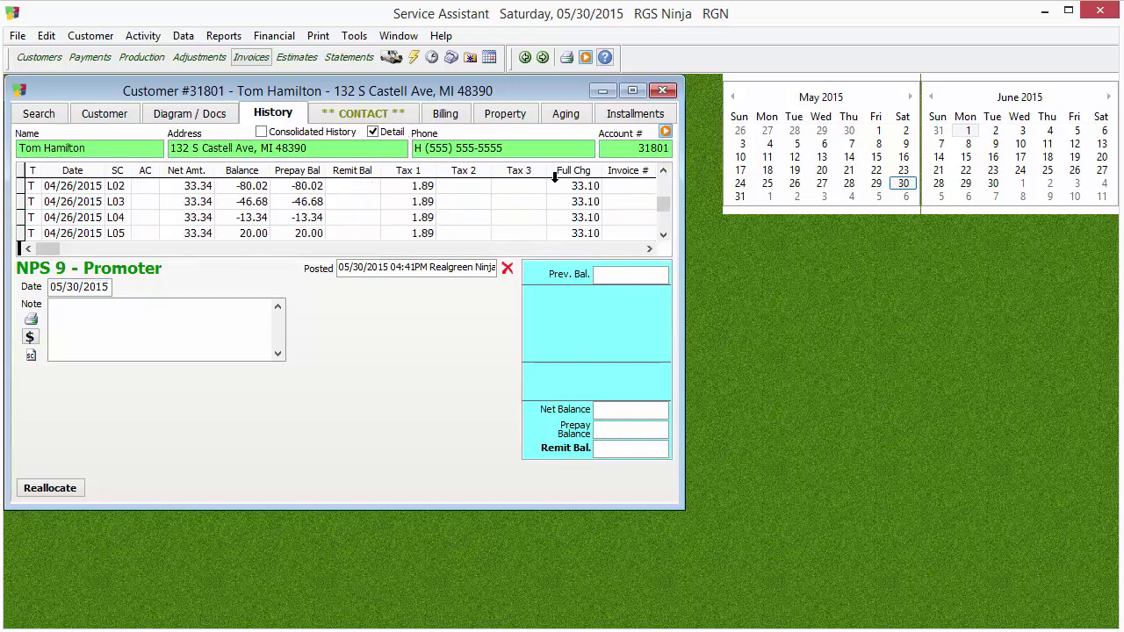
{"action": "left_click", "coordinate": [211, 188]}
{"action": "scroll", "coordinate": [290, 216], "scroll_direction": "up", "scroll_amount": 2}
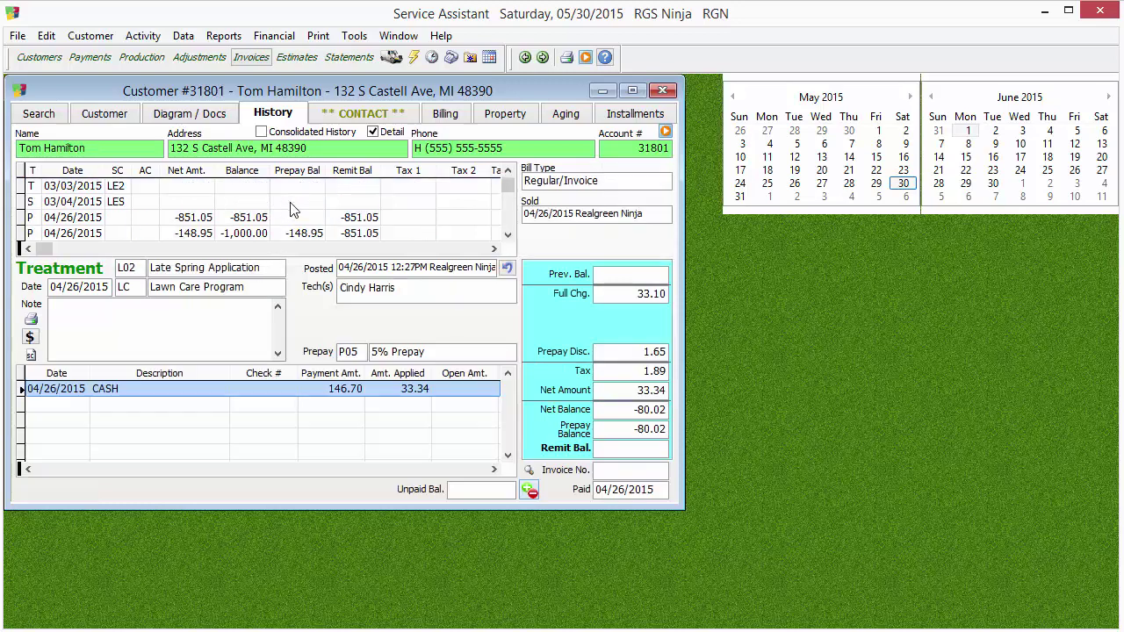
{"action": "scroll", "coordinate": [294, 211], "scroll_direction": "down", "scroll_amount": 1}
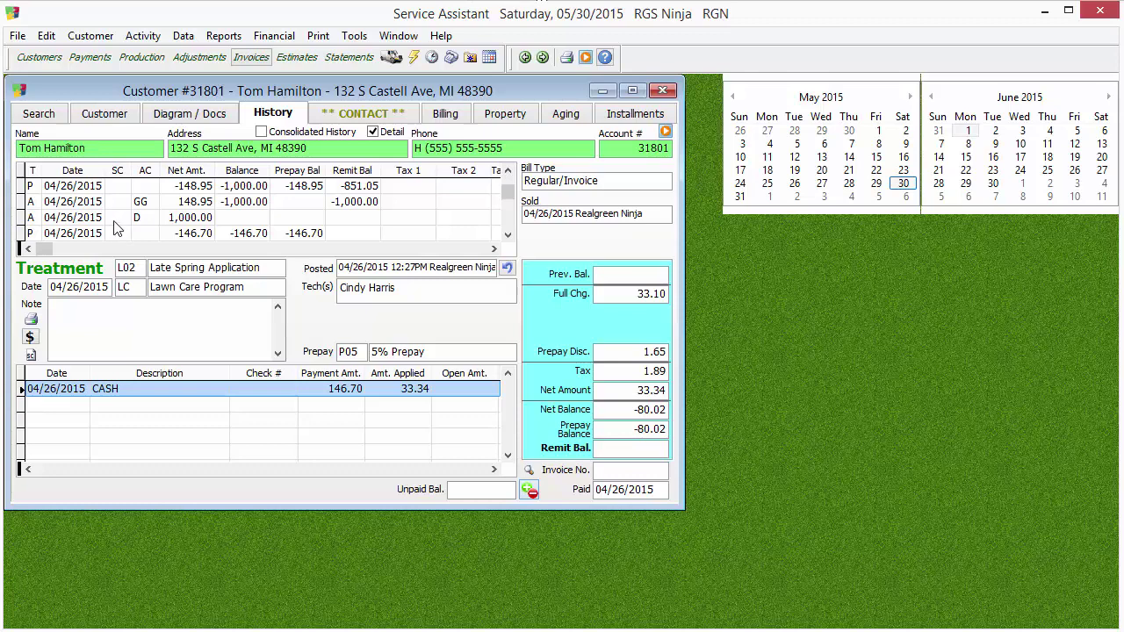
{"action": "scroll", "coordinate": [228, 225], "scroll_direction": "down", "scroll_amount": 1}
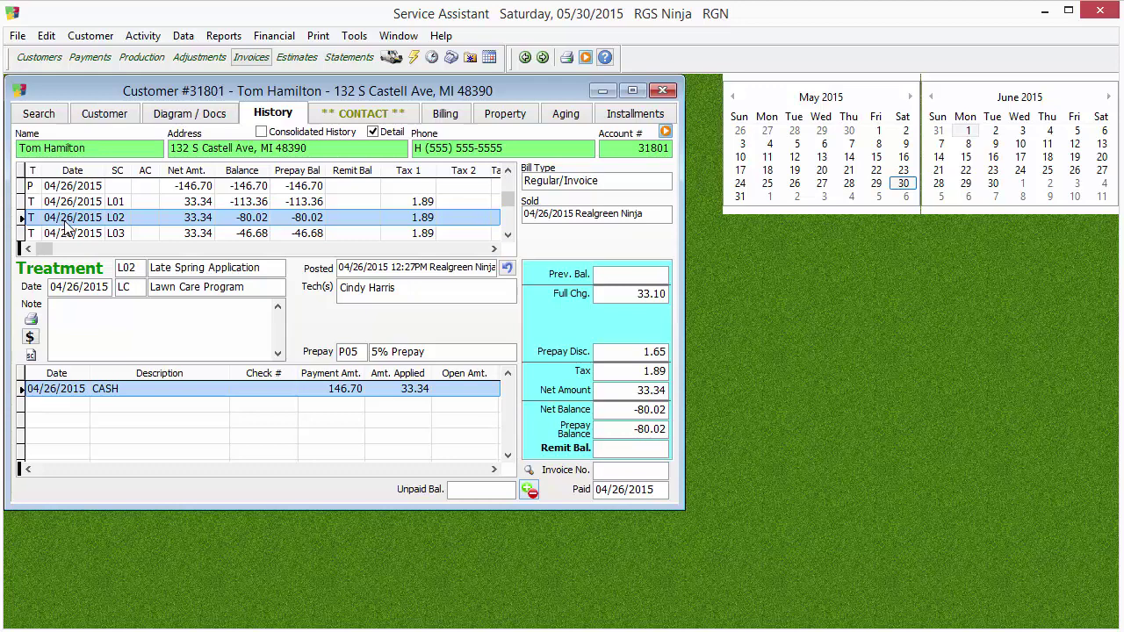
Step: Inspect the service code and description, and retype the program code as 'L'
{"action": "left_click_drag", "start_coordinate": [130, 268], "coordinate": [117, 268]}
{"action": "left_click", "coordinate": [203, 270]}
{"action": "double_click", "coordinate": [141, 287]}
{"action": "key", "text": "BackSpace"}
{"action": "type", "text": "L"}
Step: Scroll up the grid and select the 03/04/2015 Core Aeration special job
{"action": "left_click", "coordinate": [508, 234]}
{"action": "left_click", "coordinate": [508, 234]}
{"action": "left_click", "coordinate": [508, 235]}
{"action": "left_click", "coordinate": [508, 235]}
{"action": "left_click", "coordinate": [508, 235]}
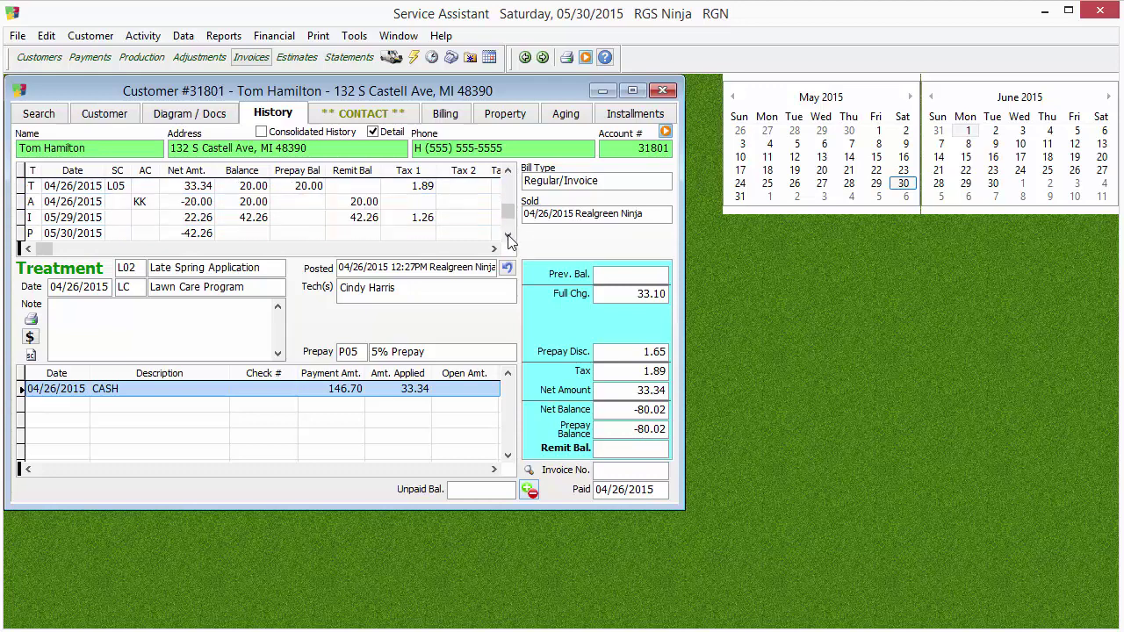
{"action": "left_click", "coordinate": [507, 172]}
{"action": "left_click", "coordinate": [508, 173]}
{"action": "left_click", "coordinate": [508, 172]}
{"action": "left_click", "coordinate": [507, 172]}
{"action": "left_click", "coordinate": [507, 172]}
{"action": "left_click", "coordinate": [508, 173]}
{"action": "left_click", "coordinate": [508, 175]}
{"action": "left_click", "coordinate": [509, 175]}
{"action": "left_click", "coordinate": [509, 175]}
{"action": "left_click", "coordinate": [509, 175]}
{"action": "left_click", "coordinate": [115, 201]}
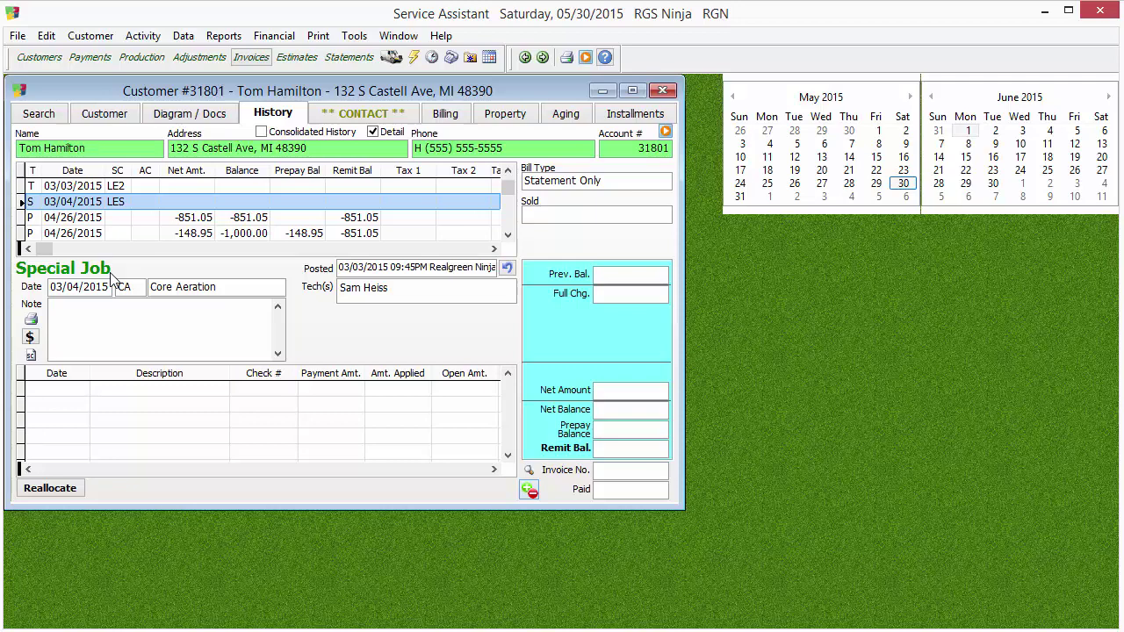
Step: Show the 04/26/2015 -851.05 cash payment and scroll through its applied items
{"action": "left_click", "coordinate": [69, 223]}
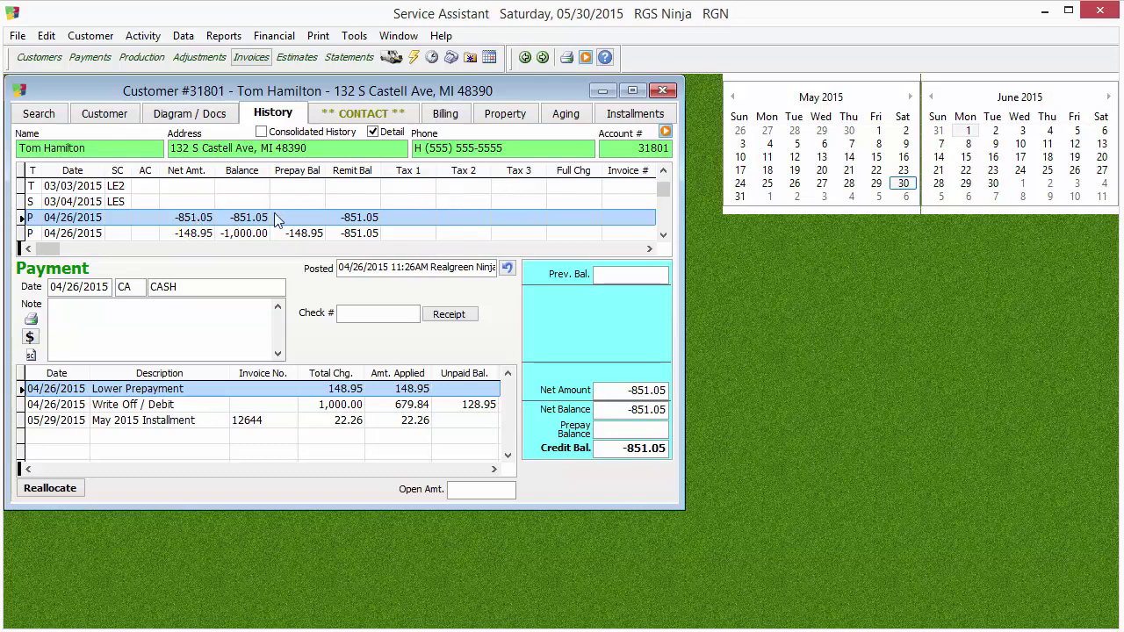
{"action": "scroll", "coordinate": [197, 243], "scroll_direction": "down", "scroll_amount": 1}
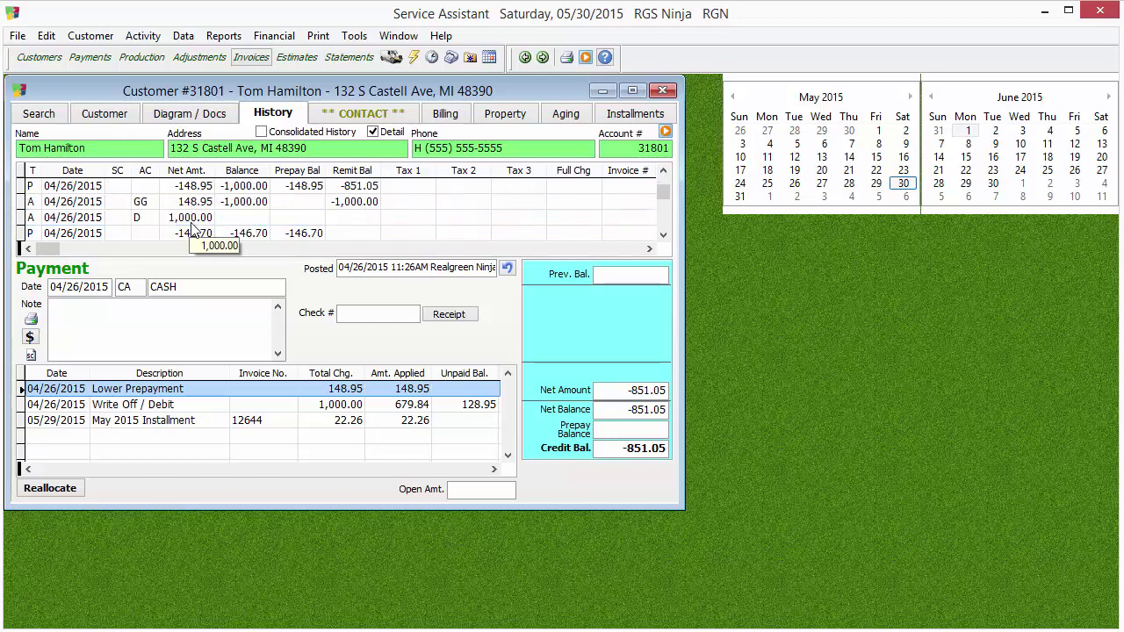
Step: Review the 04/26/2015 1,000.00 write-off adjustment, then open a blank Adjustment Entry form
{"action": "left_click", "coordinate": [99, 202]}
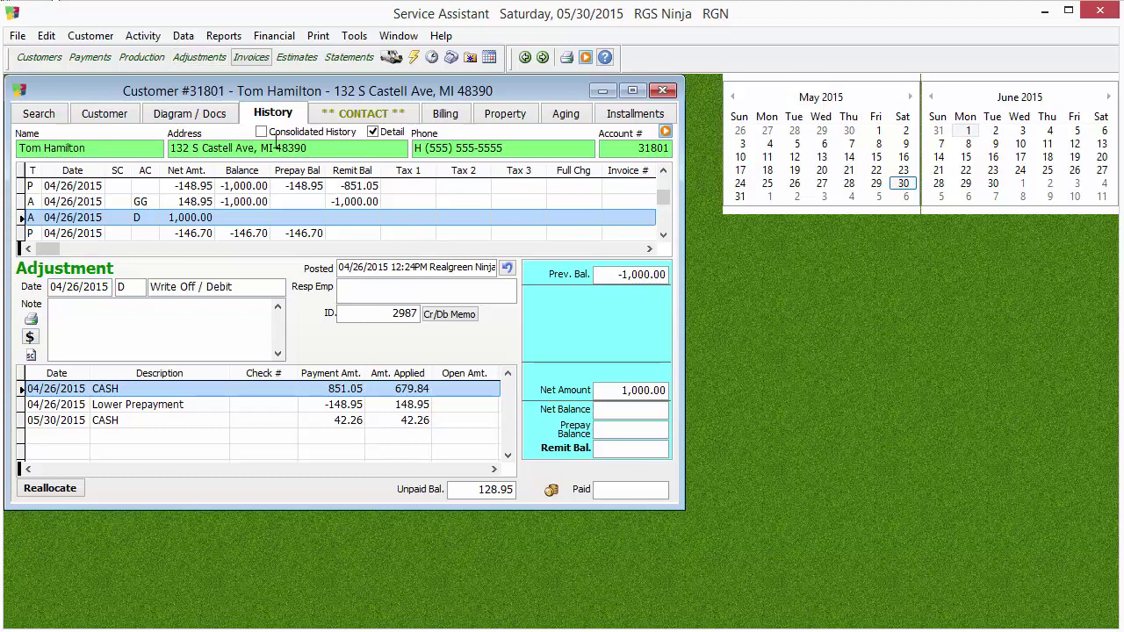
{"action": "left_click", "coordinate": [209, 57]}
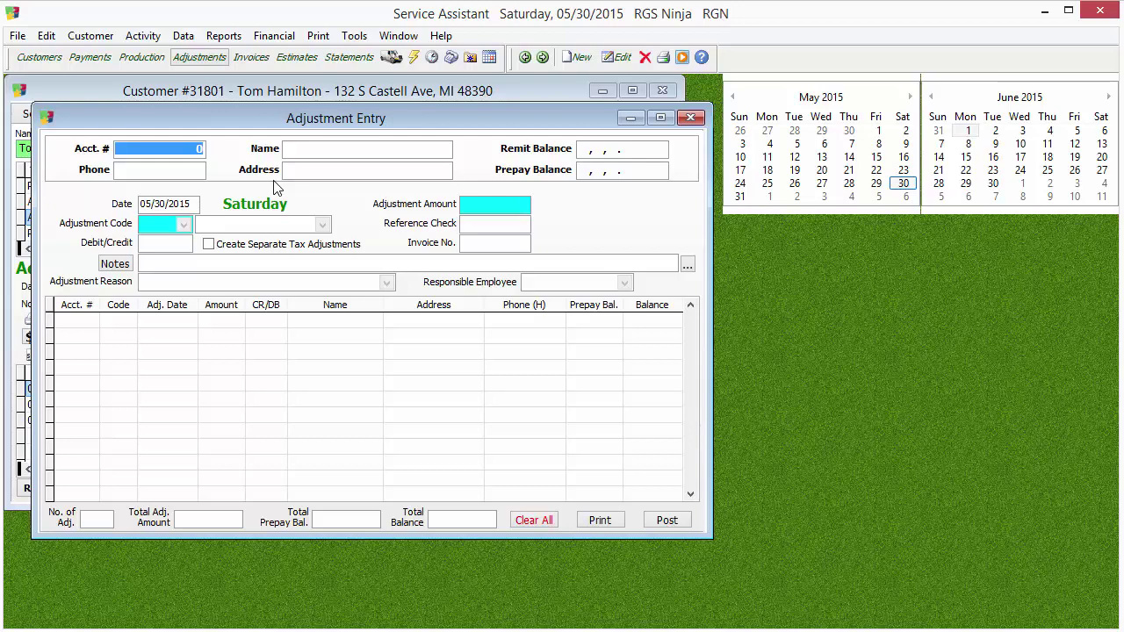
Step: Enter the customer's account number, dismiss the inactive warning, and browse the adjustment codes
{"action": "type", "text": "3181"}
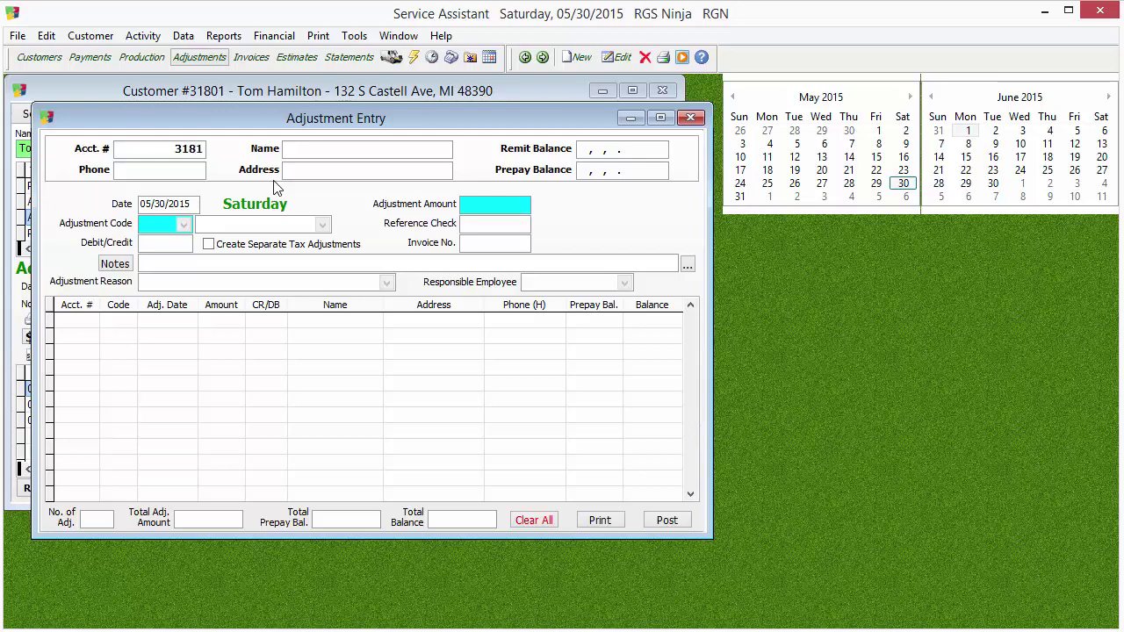
{"action": "key", "text": "Return"}
{"action": "left_click", "coordinate": [559, 385]}
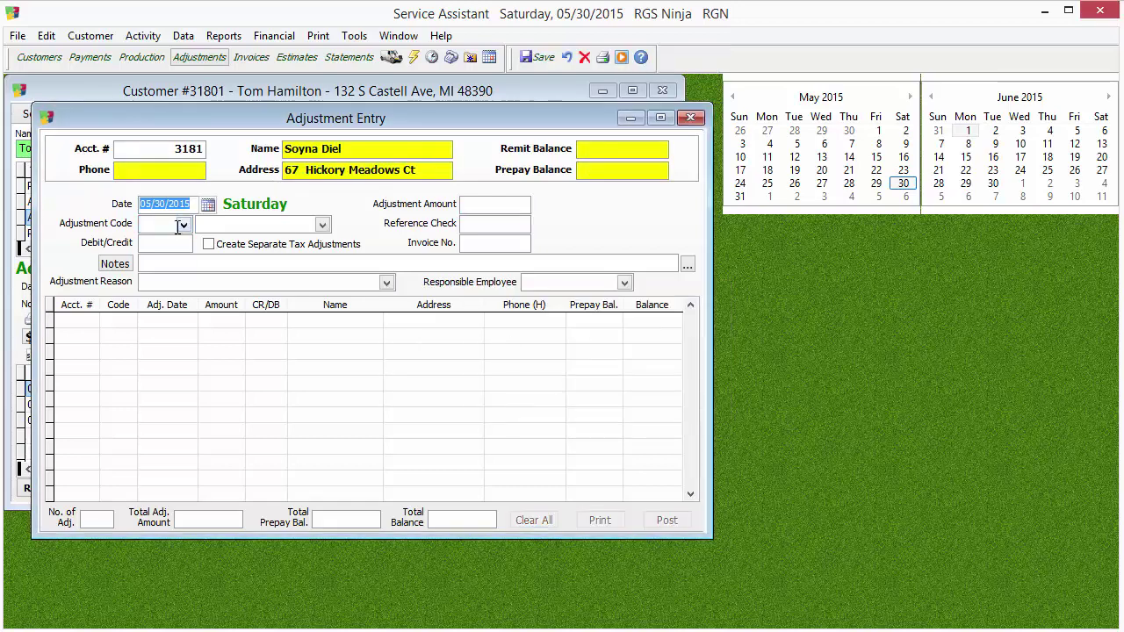
{"action": "left_click", "coordinate": [181, 224]}
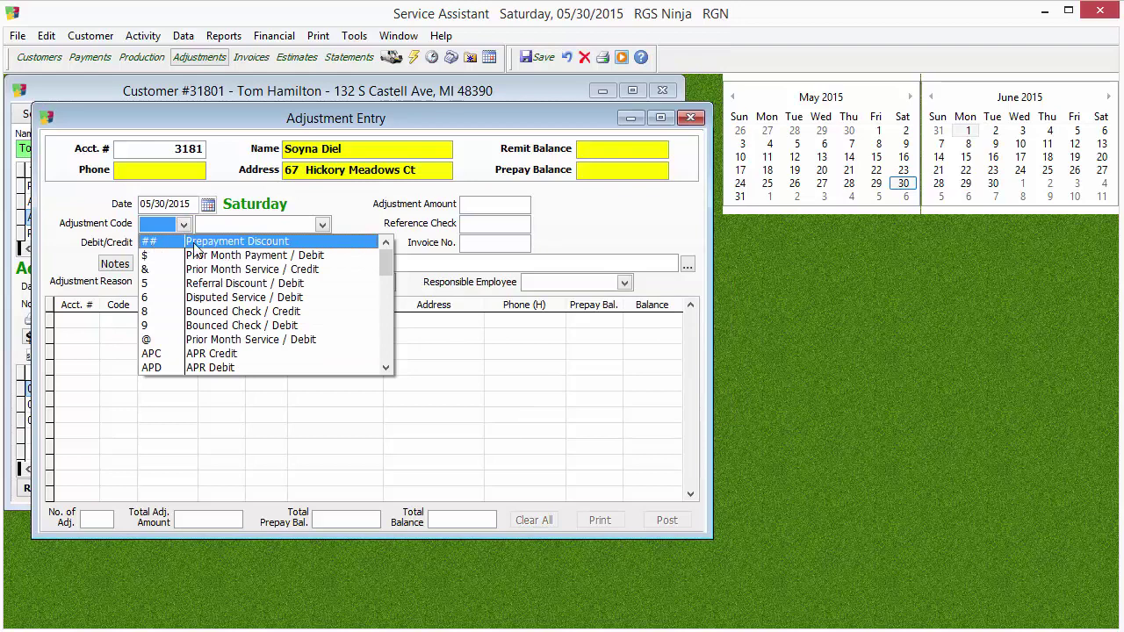
{"action": "scroll", "coordinate": [383, 337], "scroll_direction": "down", "scroll_amount": 9}
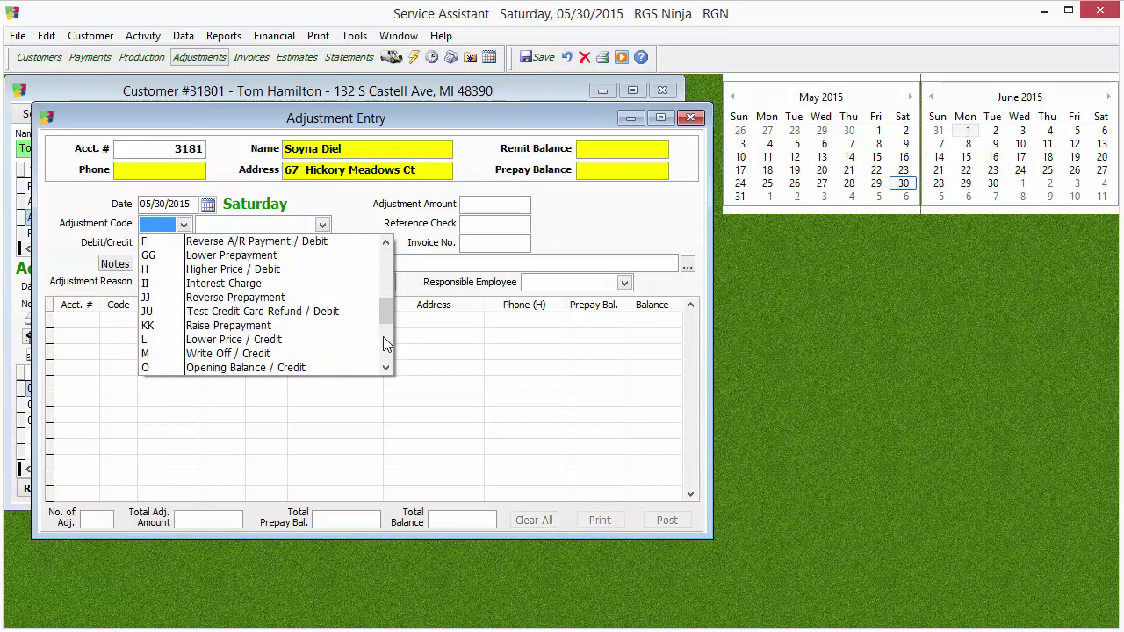
{"action": "left_click", "coordinate": [515, 215]}
Step: Close the Adjustment Entry form without saving and undo all changes
{"action": "left_click", "coordinate": [690, 118]}
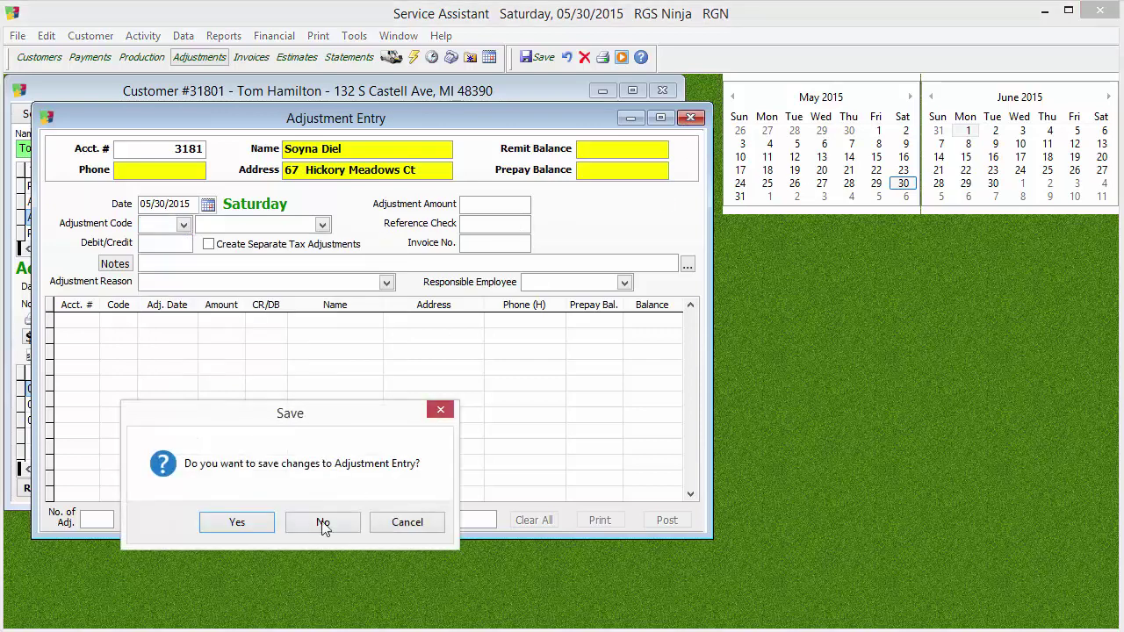
{"action": "left_click", "coordinate": [325, 522]}
{"action": "left_click", "coordinate": [306, 522]}
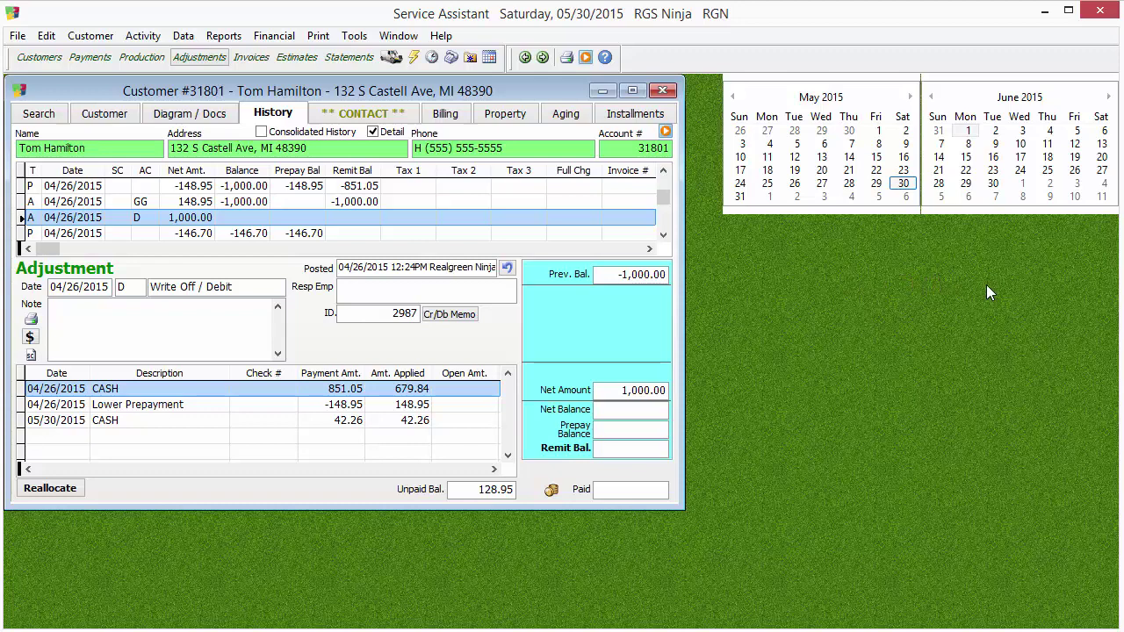
Step: Inspect the Lower Prepayment, 1,000.00 write-off, 05/29/2015 installment and 05/30/2015 NPS 9 - Promoter entries
{"action": "left_click", "coordinate": [154, 202]}
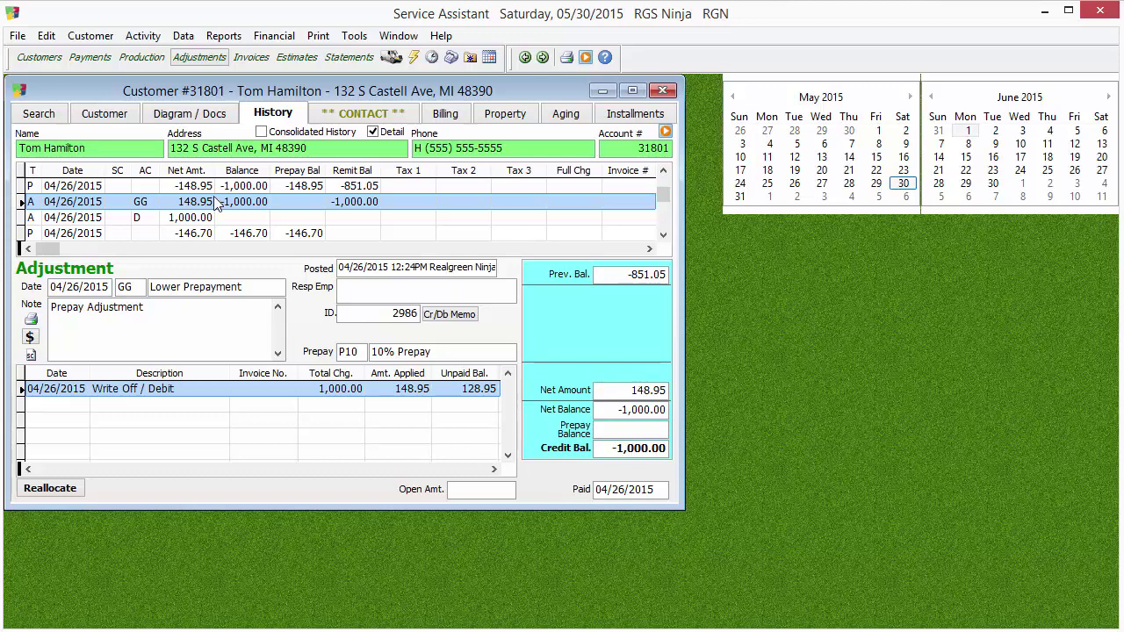
{"action": "left_click", "coordinate": [179, 222]}
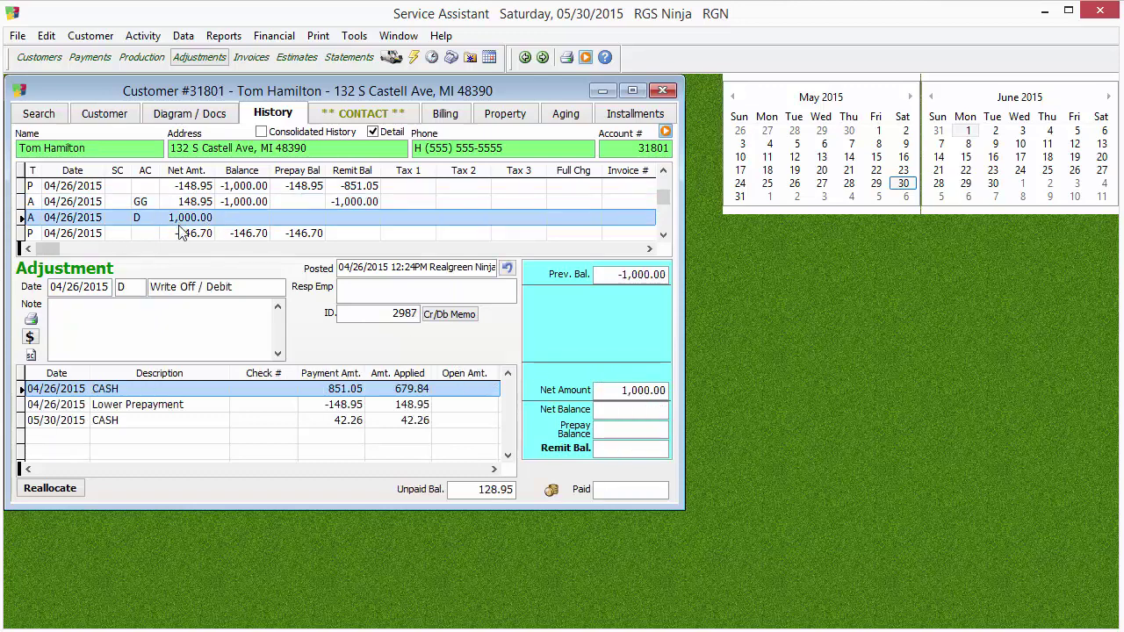
{"action": "scroll", "coordinate": [197, 215], "scroll_direction": "down", "scroll_amount": 3}
{"action": "scroll", "coordinate": [198, 215], "scroll_direction": "down", "scroll_amount": 3}
{"action": "left_click", "coordinate": [55, 203]}
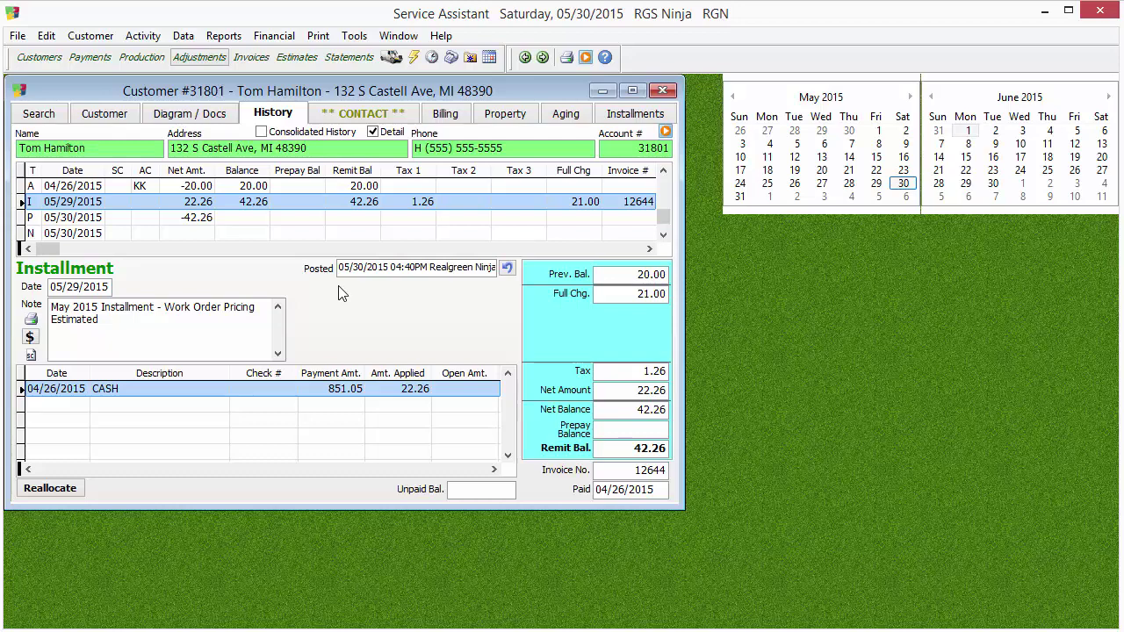
{"action": "left_click", "coordinate": [68, 232]}
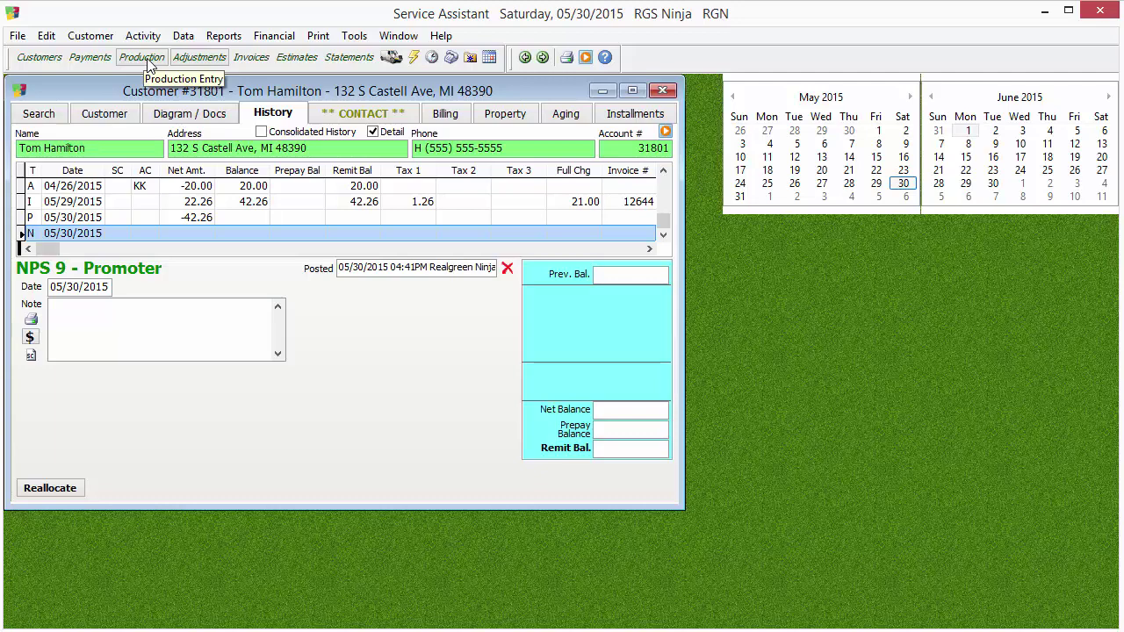
{"action": "left_click", "coordinate": [88, 57]}
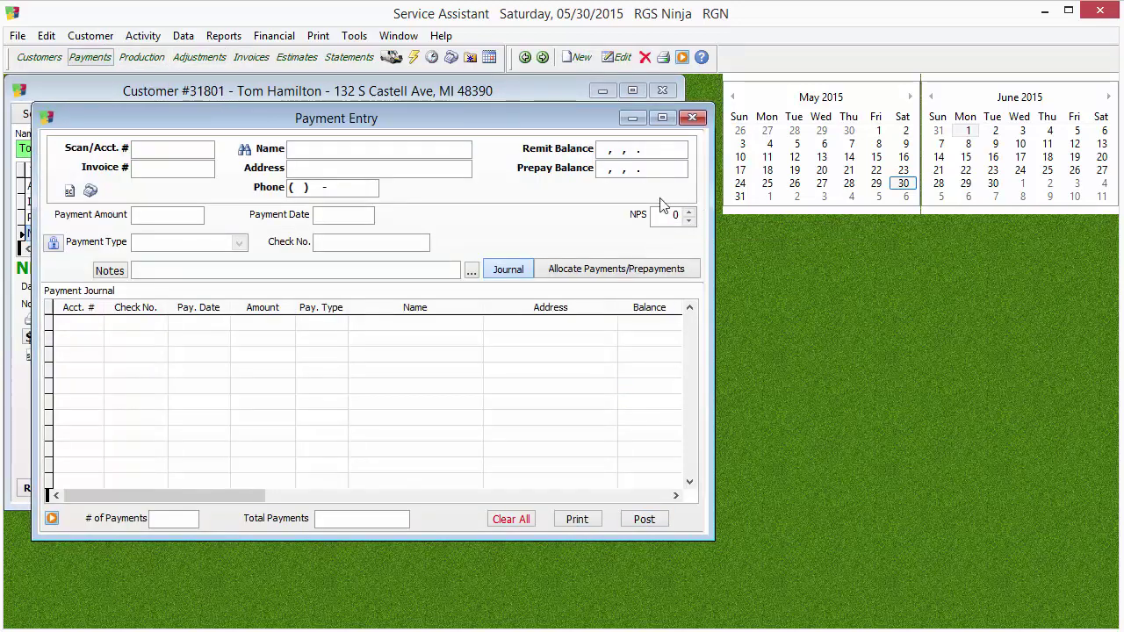
{"action": "left_click", "coordinate": [694, 118]}
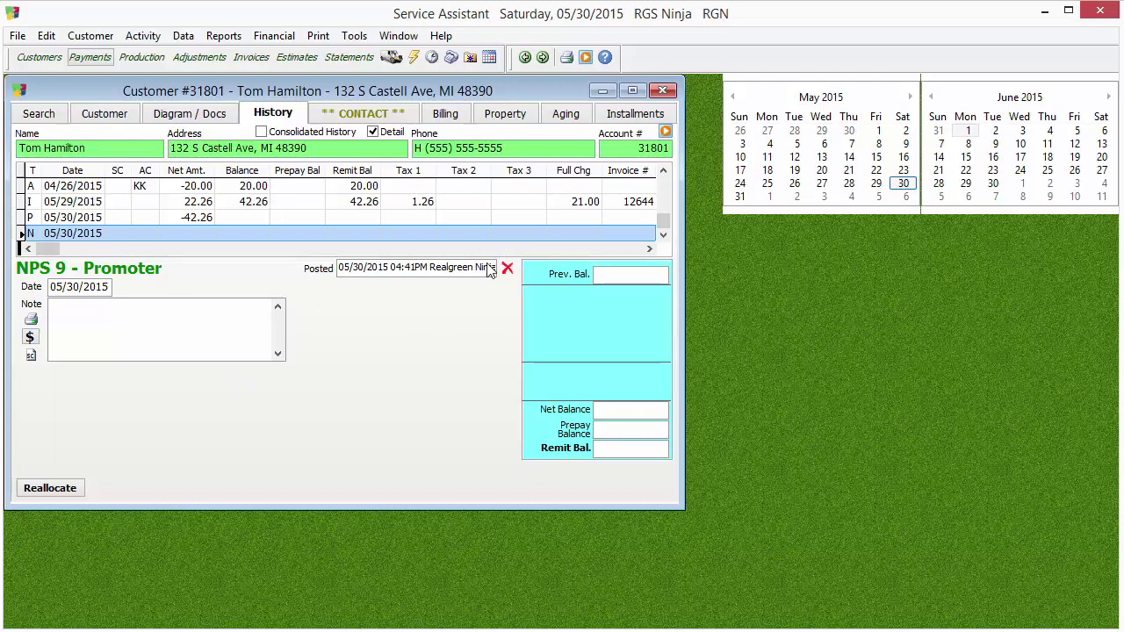
{"action": "scroll", "coordinate": [661, 186], "scroll_direction": "up", "scroll_amount": 5}
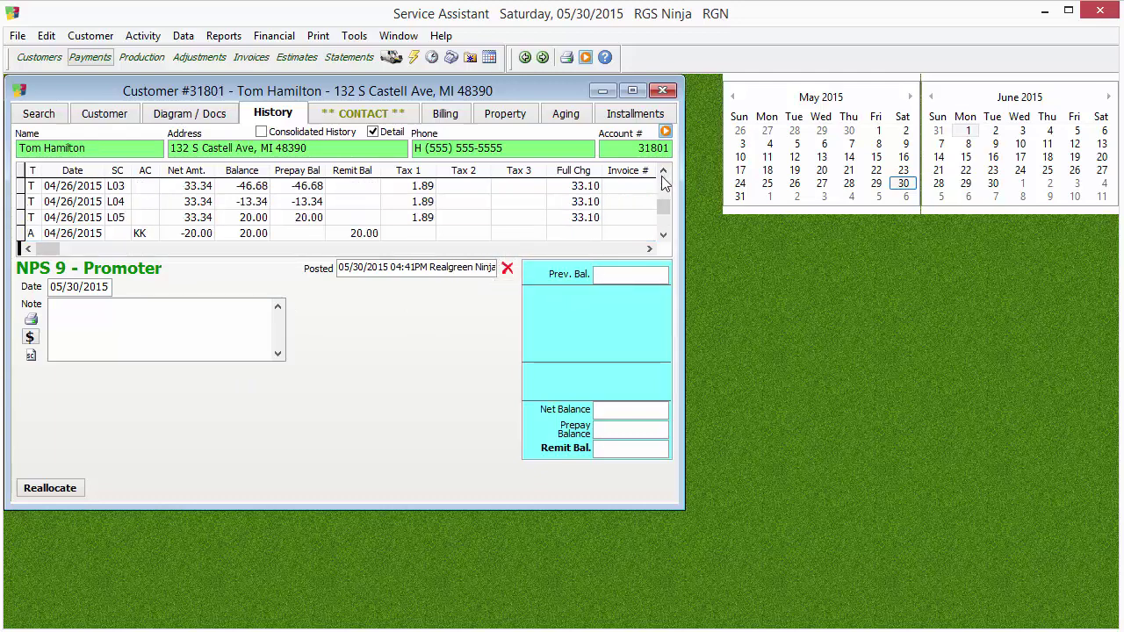
Step: Scroll the history grid and select the 04/26/2015 L01 Early Spring Application treatment
{"action": "scroll", "coordinate": [662, 186], "scroll_direction": "up", "scroll_amount": 2}
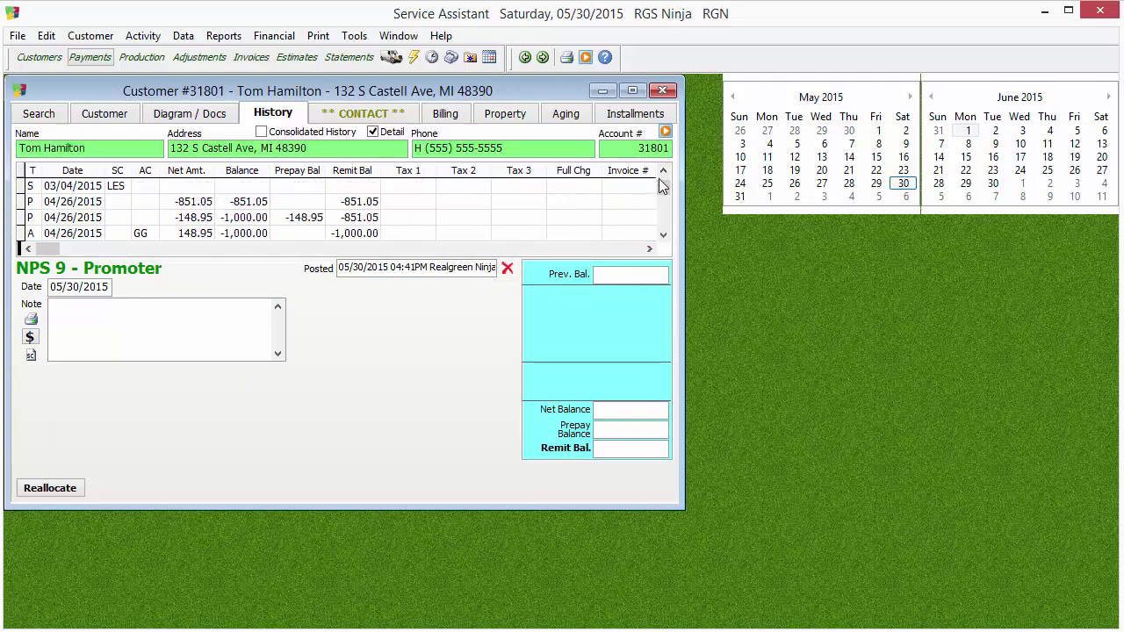
{"action": "left_click", "coordinate": [665, 235]}
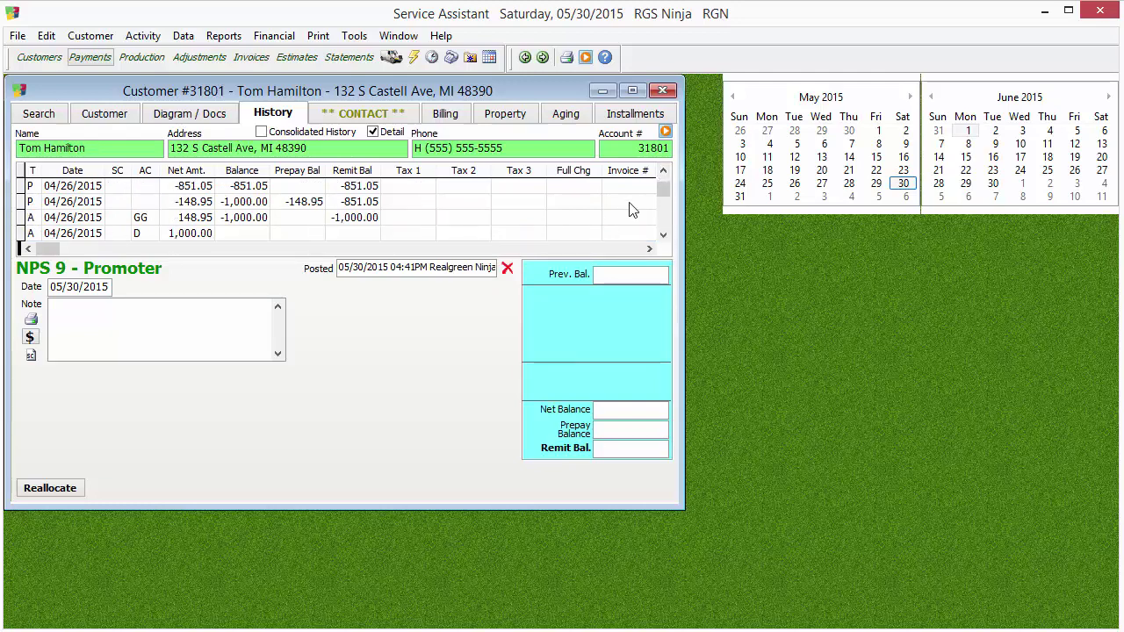
{"action": "double_click", "coordinate": [665, 174]}
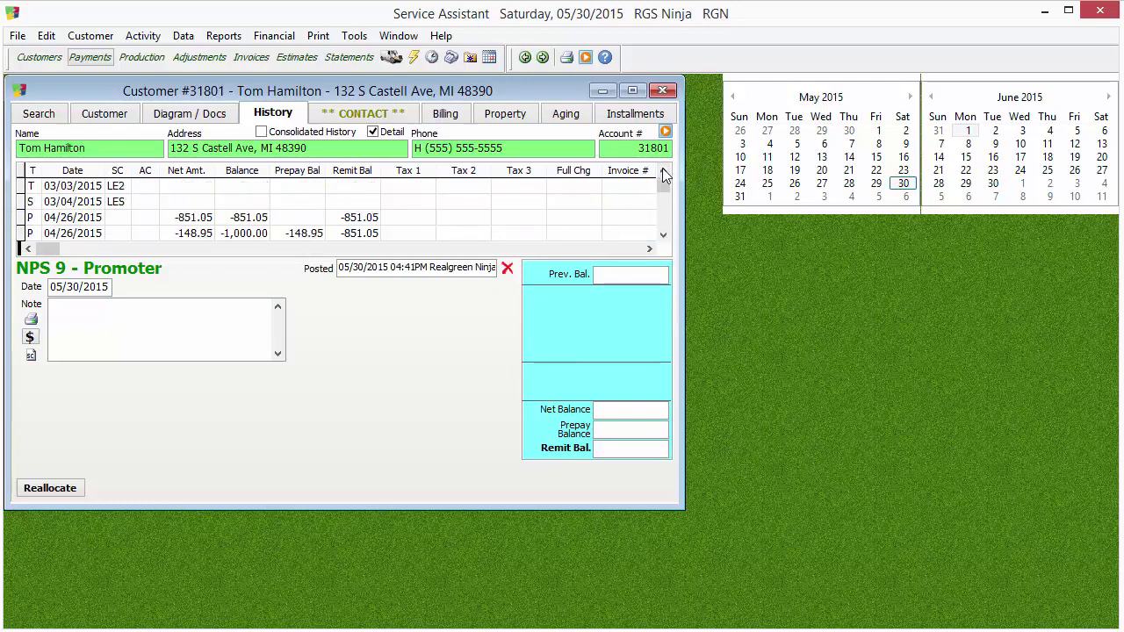
{"action": "double_click", "coordinate": [665, 236]}
{"action": "left_click", "coordinate": [664, 235]}
{"action": "left_click", "coordinate": [664, 236]}
{"action": "left_click", "coordinate": [664, 235]}
{"action": "left_click", "coordinate": [279, 218]}
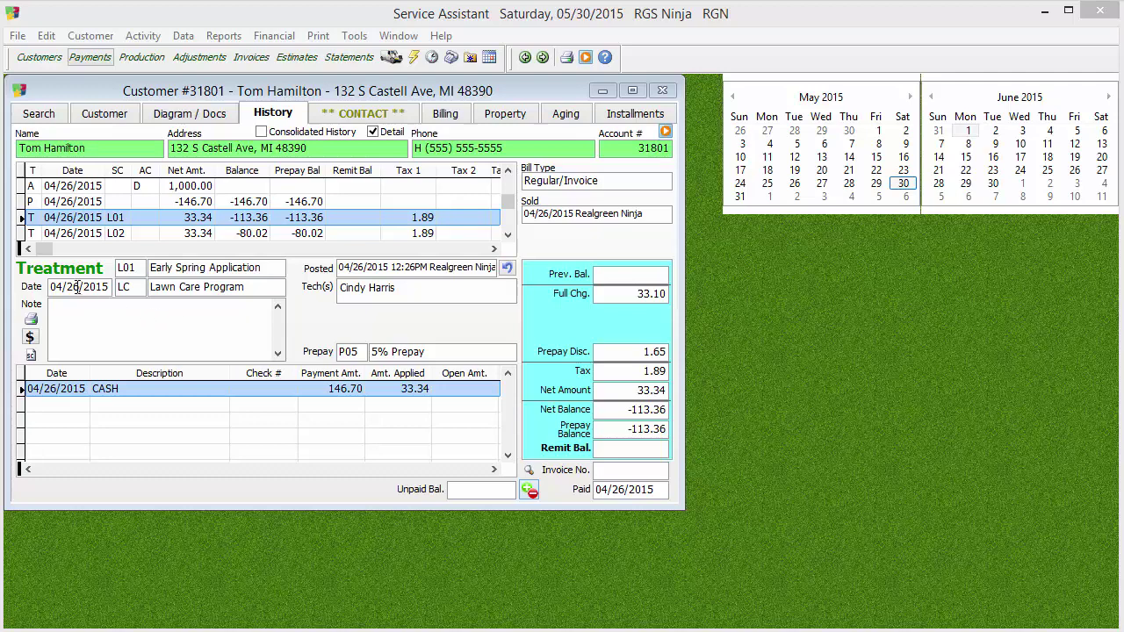
Step: Log in and replace the treatment date 04/26/2015 with 04/24/2015
{"action": "left_click", "coordinate": [78, 287]}
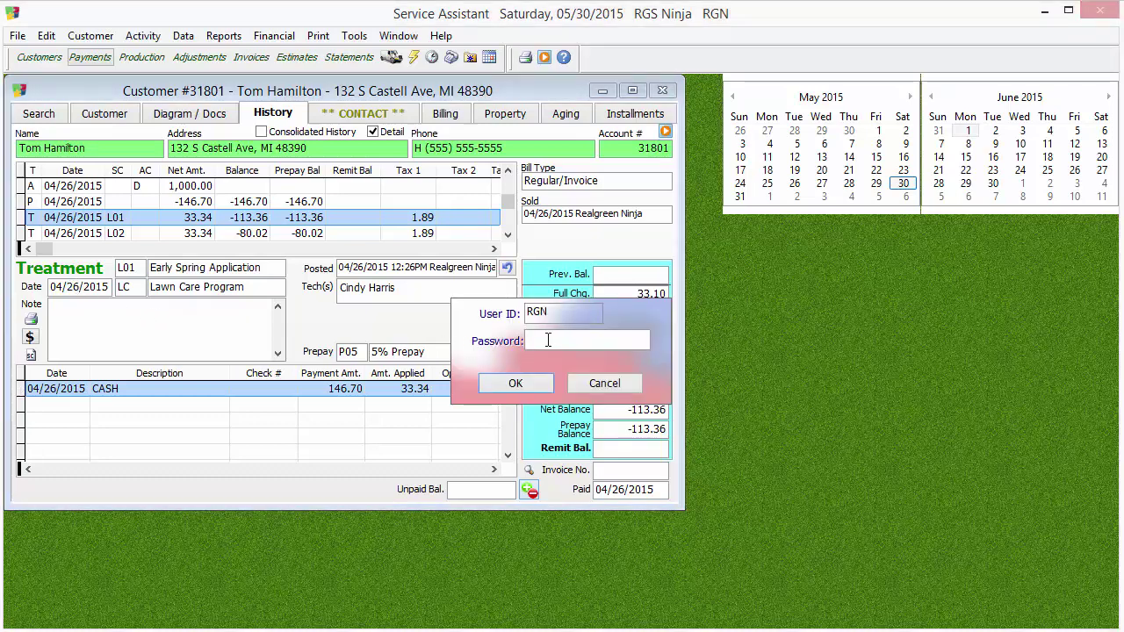
{"action": "key", "text": "Return"}
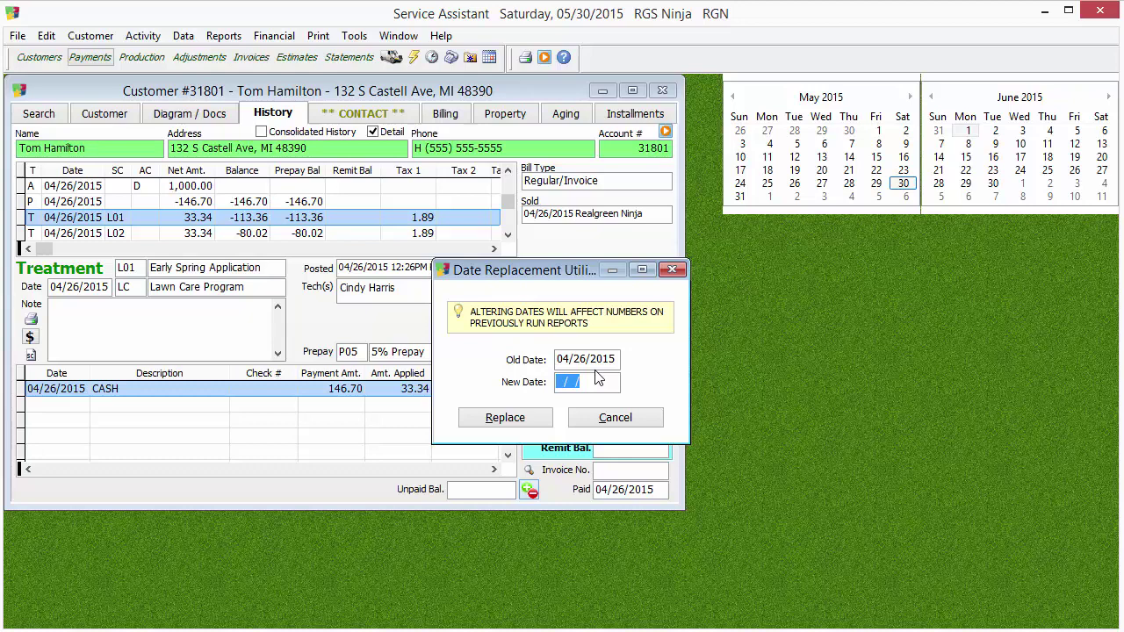
{"action": "left_click", "coordinate": [492, 422]}
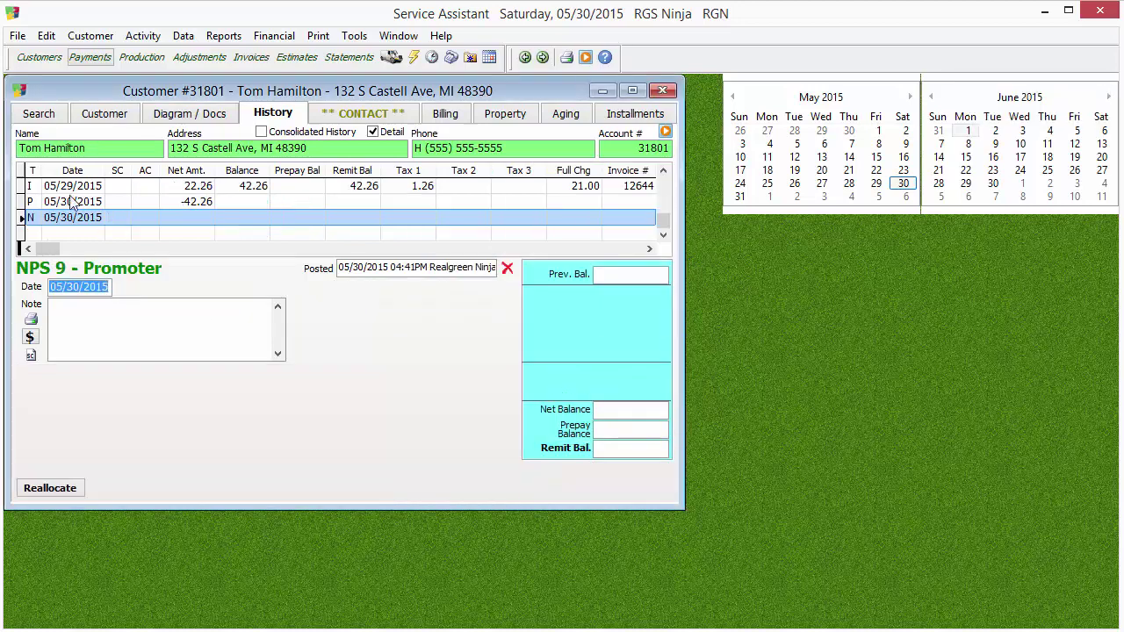
Step: Reopen the corrected 04/24/2015 treatment, then re-age the account from the Aging tab
{"action": "left_click", "coordinate": [669, 173]}
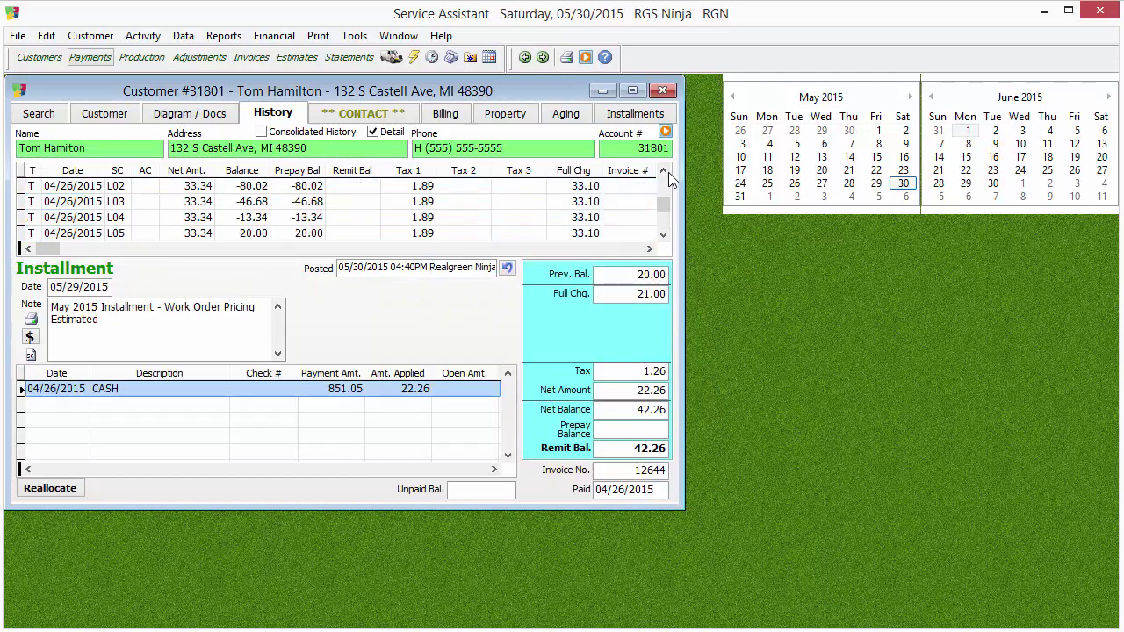
{"action": "left_click", "coordinate": [668, 172]}
{"action": "left_click", "coordinate": [669, 172]}
{"action": "left_click", "coordinate": [668, 172]}
{"action": "left_click", "coordinate": [669, 172]}
{"action": "left_click", "coordinate": [193, 202]}
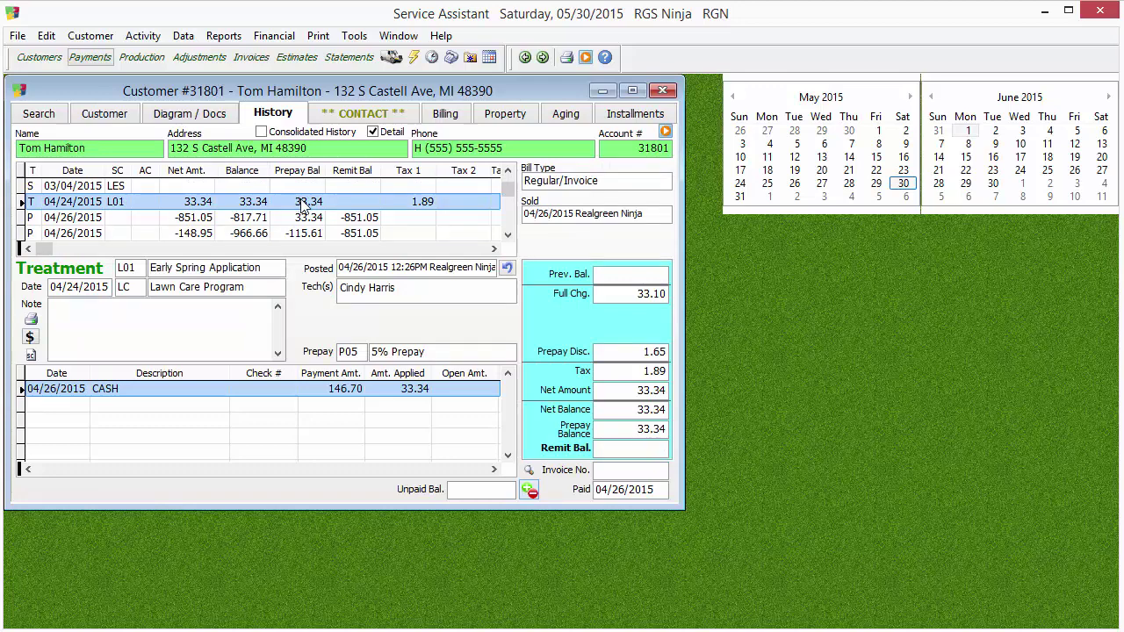
{"action": "left_click", "coordinate": [565, 115]}
{"action": "left_click", "coordinate": [174, 178]}
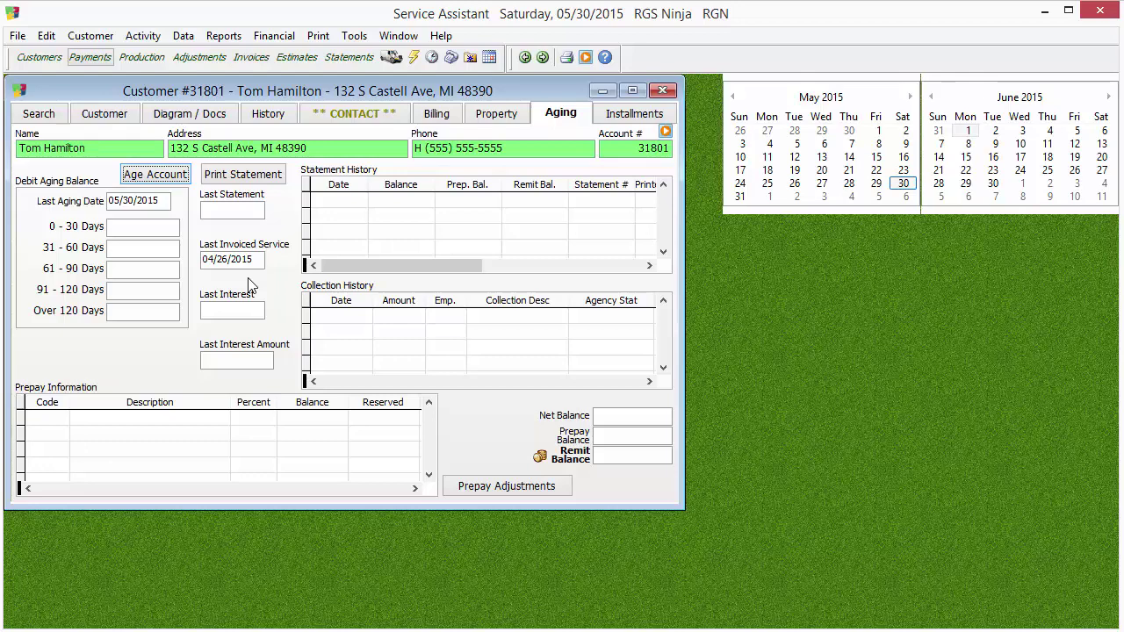
Step: Return to the customer's history, page back to the 04/24/2015 L01 treatment, and launch Employee Replacement from its Tech(s) field
{"action": "left_click", "coordinate": [106, 118]}
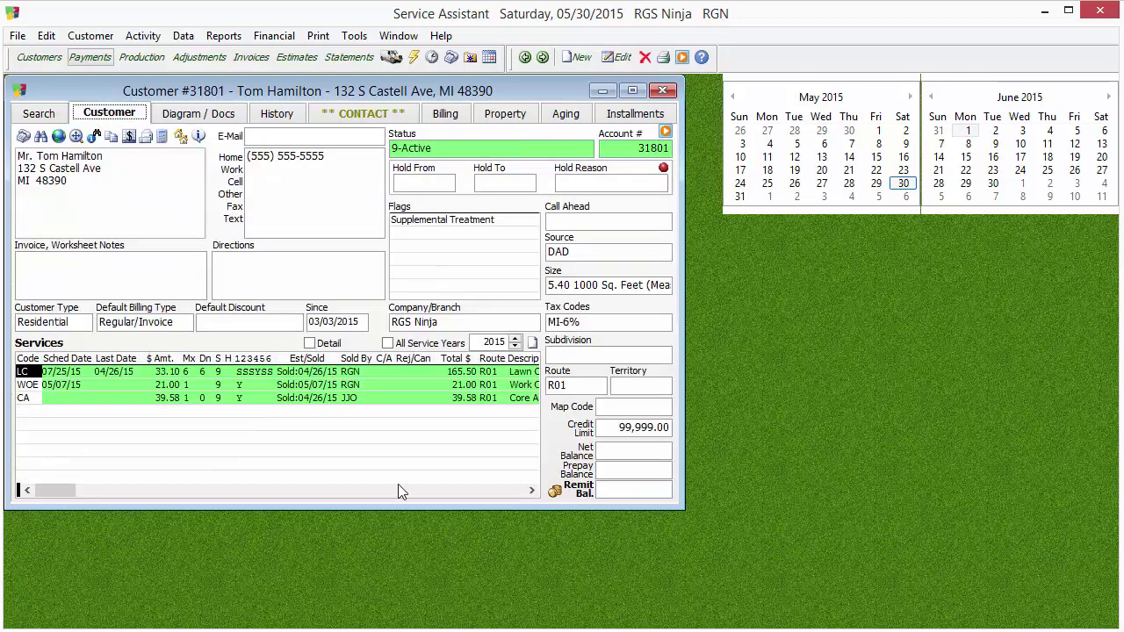
{"action": "left_click", "coordinate": [274, 114]}
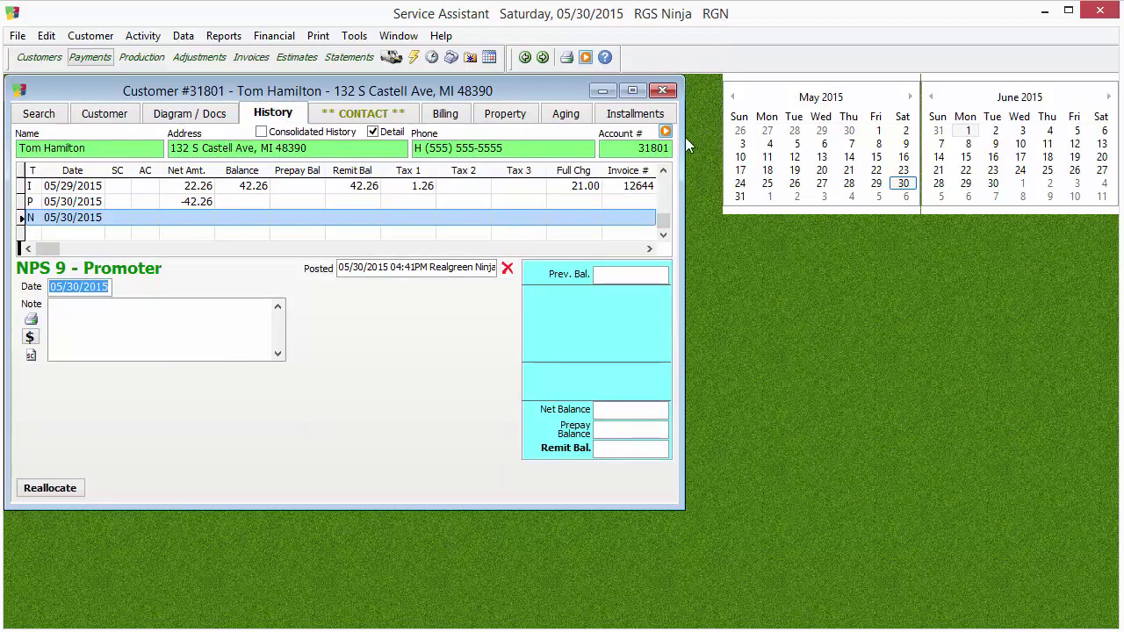
{"action": "left_click", "coordinate": [663, 172]}
{"action": "left_click", "coordinate": [663, 172]}
{"action": "left_click", "coordinate": [663, 174]}
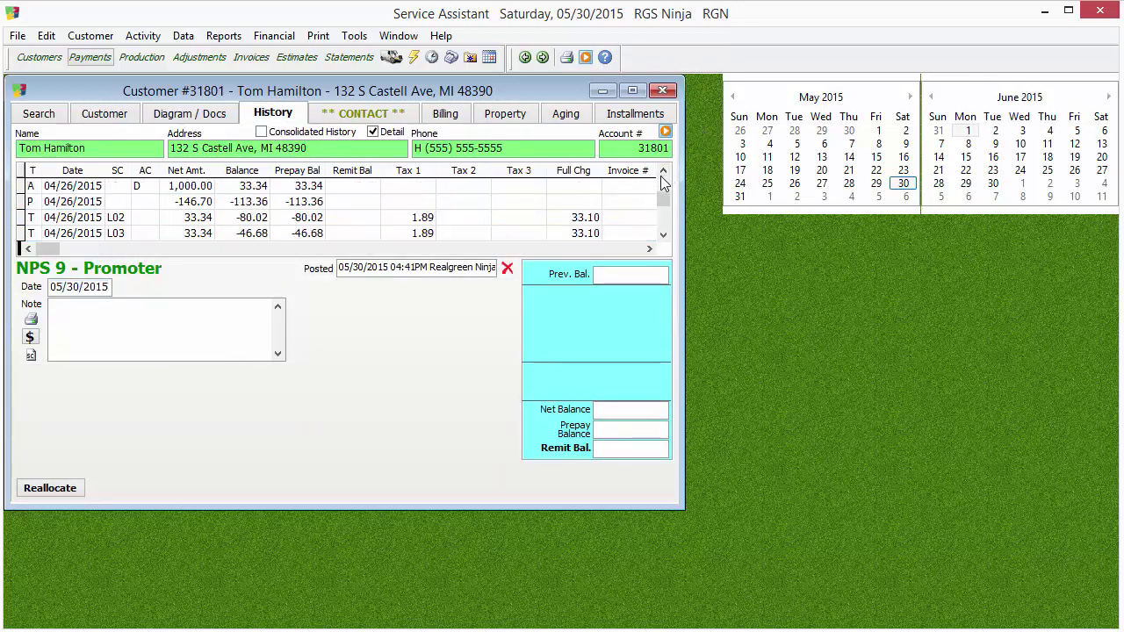
{"action": "left_click", "coordinate": [663, 174]}
{"action": "left_click", "coordinate": [663, 174]}
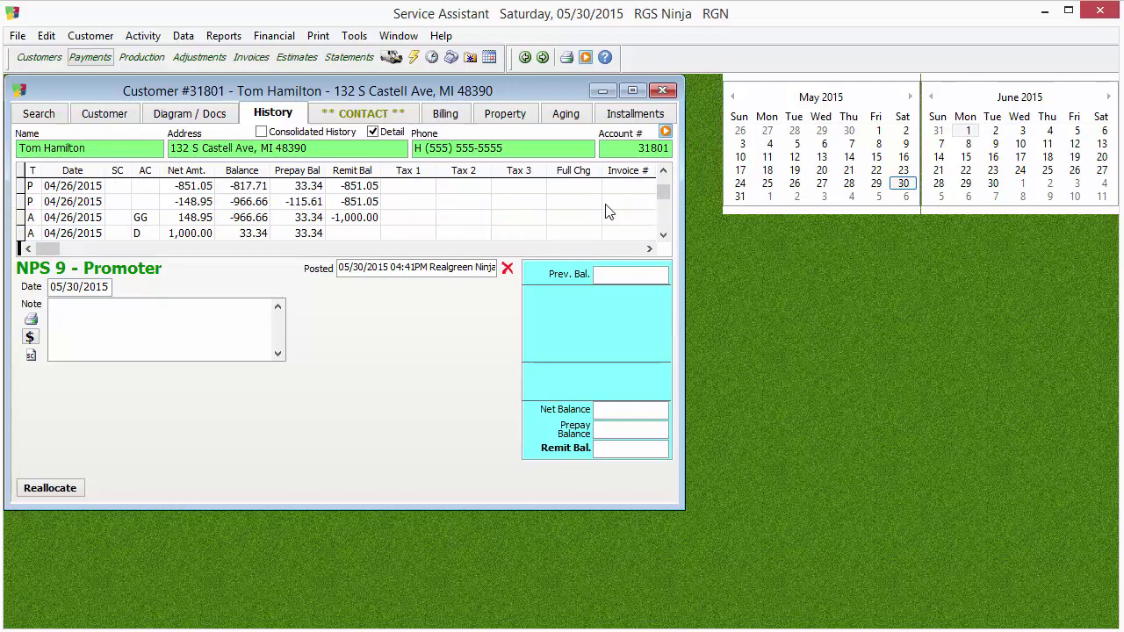
{"action": "left_click", "coordinate": [663, 173]}
{"action": "left_click", "coordinate": [664, 174]}
{"action": "left_click", "coordinate": [664, 173]}
{"action": "left_click", "coordinate": [99, 218]}
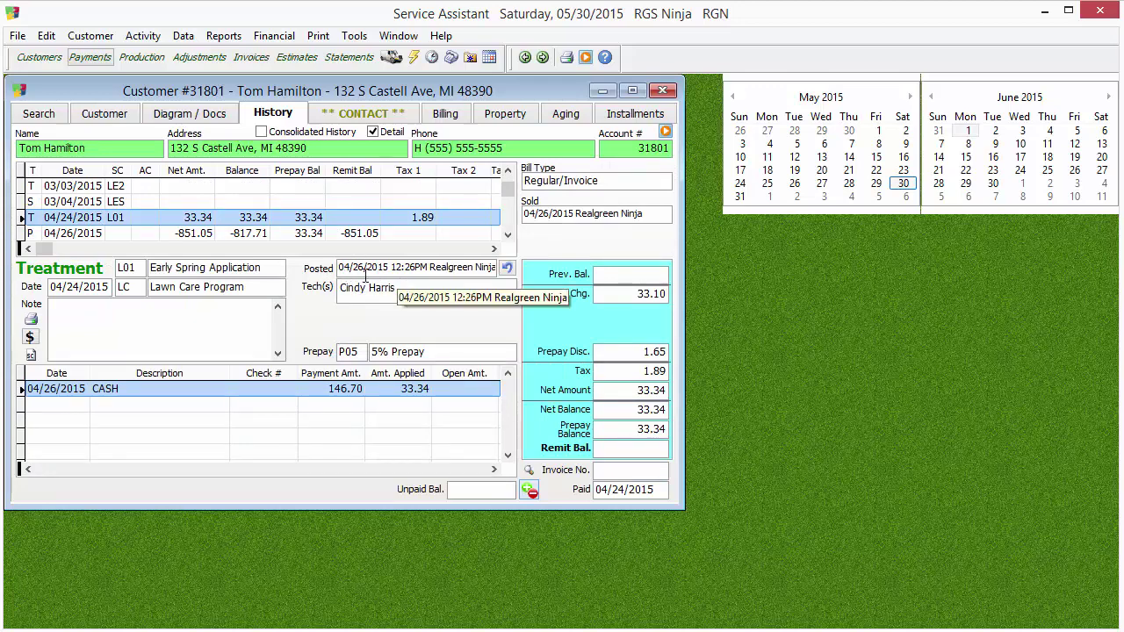
{"action": "left_click_drag", "start_coordinate": [436, 267], "coordinate": [424, 412]}
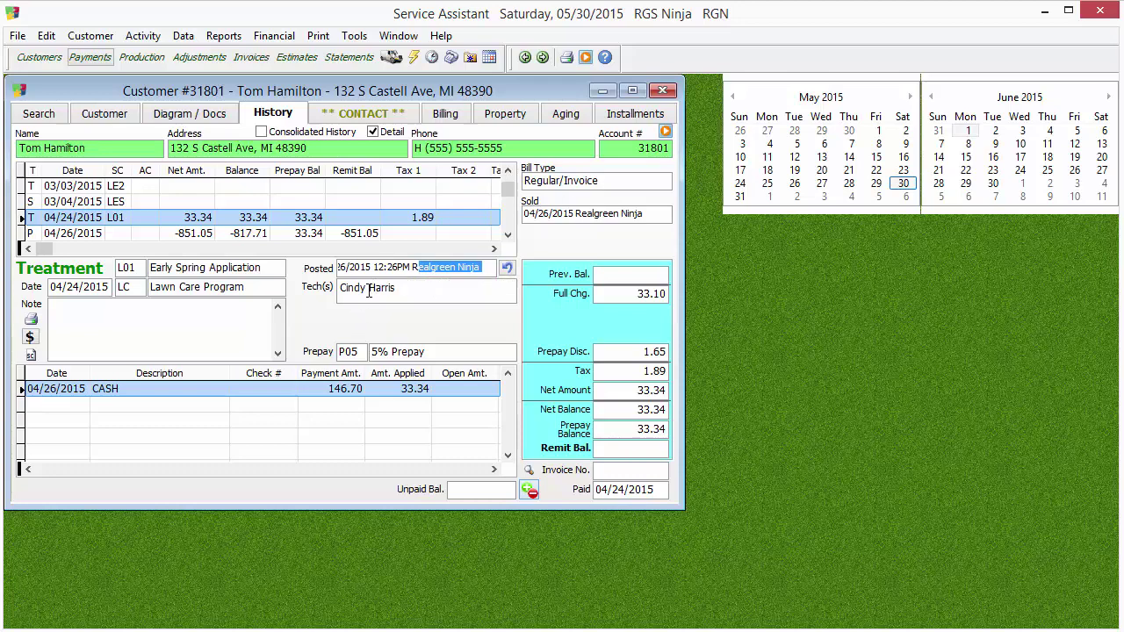
Step: Authorize with the account password and replace the treatment's technician with a new employee
{"action": "left_click", "coordinate": [368, 293]}
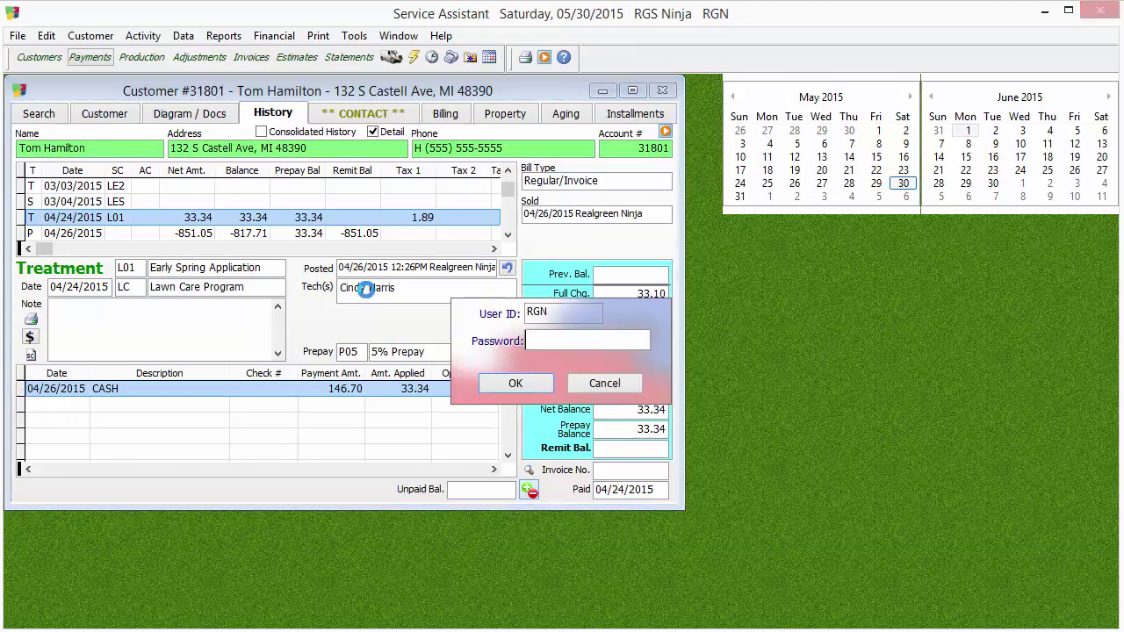
{"action": "key", "text": "Return"}
{"action": "left_click", "coordinate": [626, 349]}
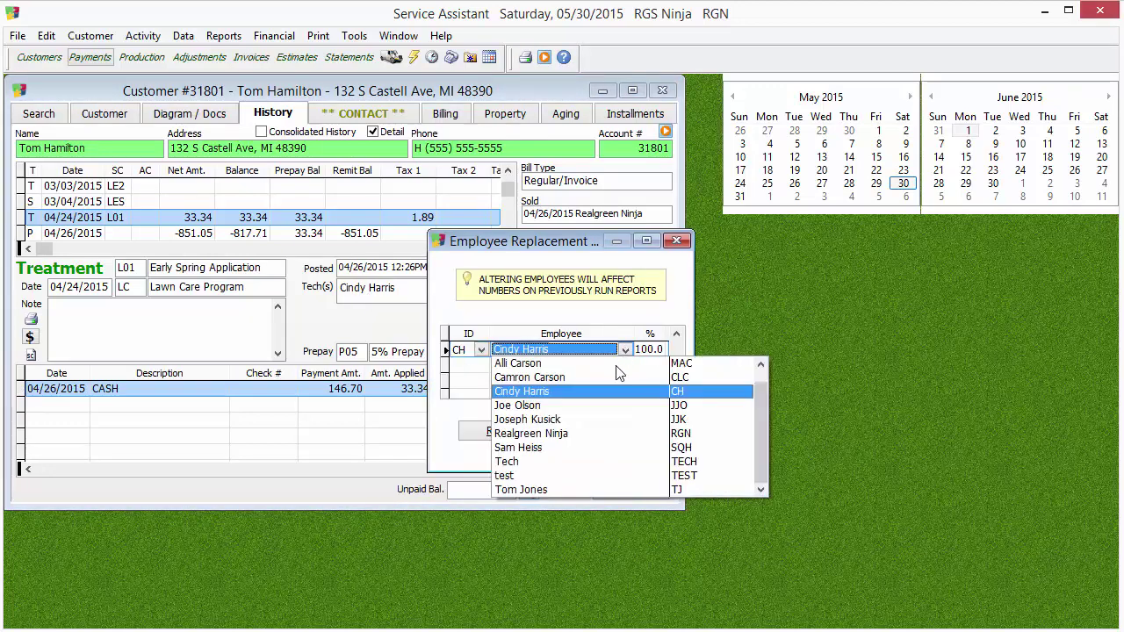
{"action": "left_click", "coordinate": [605, 433]}
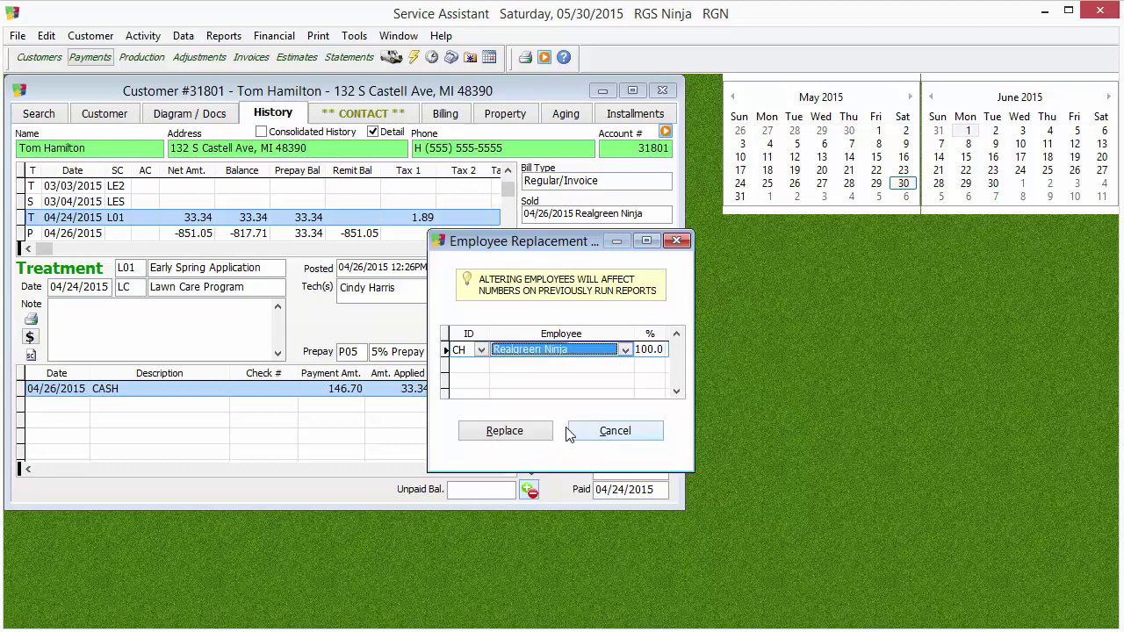
{"action": "left_click", "coordinate": [532, 439]}
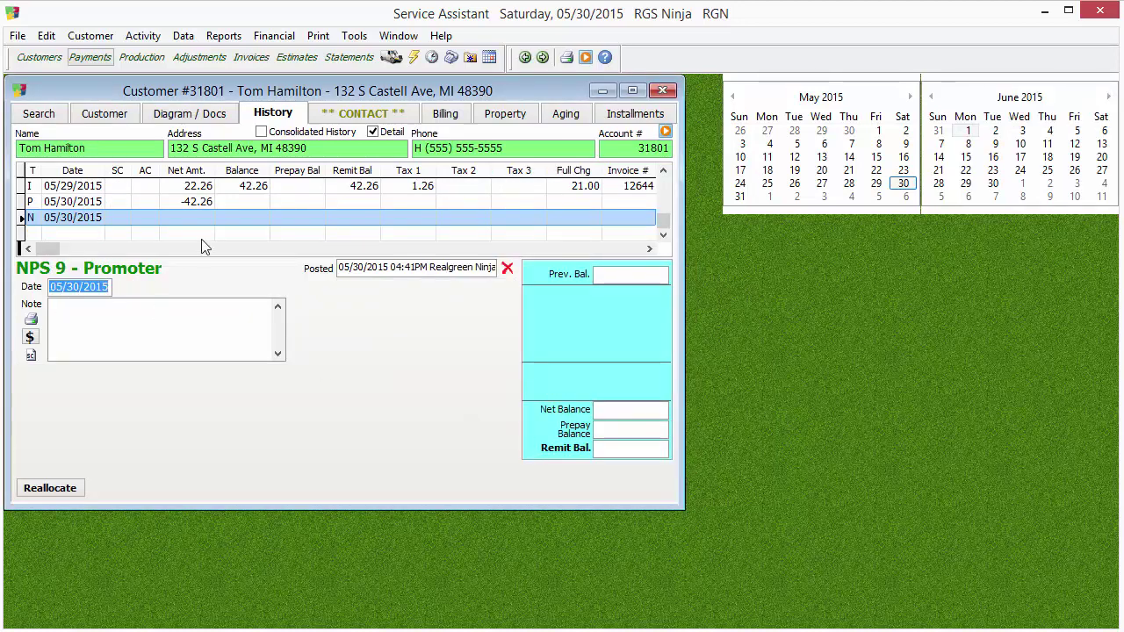
Step: Page back through the history and reselect the 04/24/2015 L01 treatment entry
{"action": "left_click", "coordinate": [658, 189]}
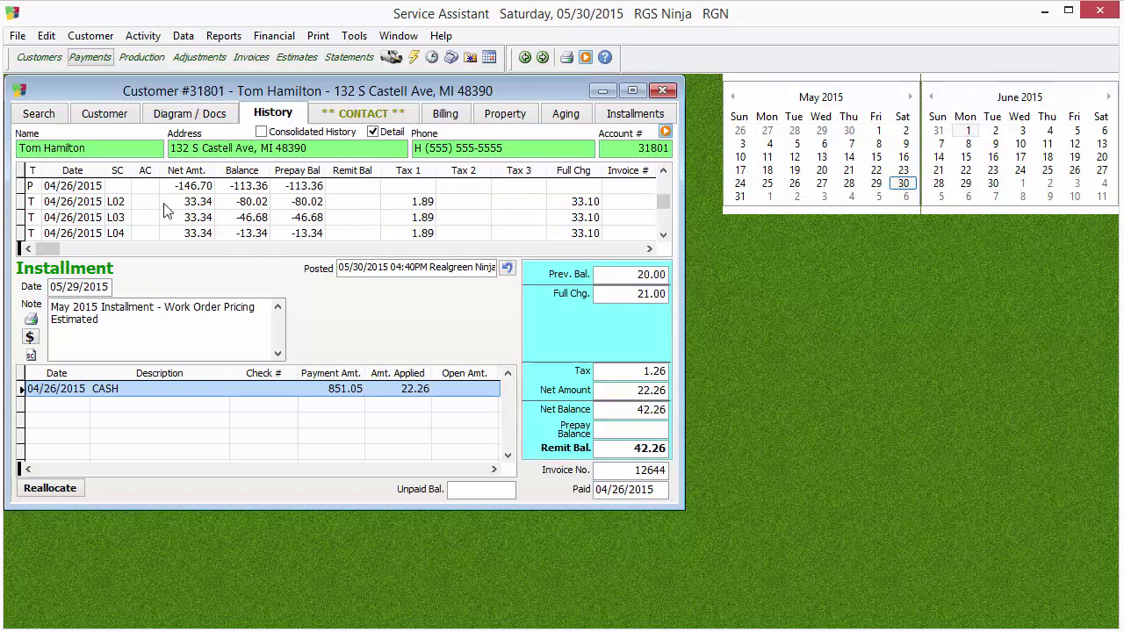
{"action": "left_click", "coordinate": [665, 173]}
{"action": "left_click", "coordinate": [665, 173]}
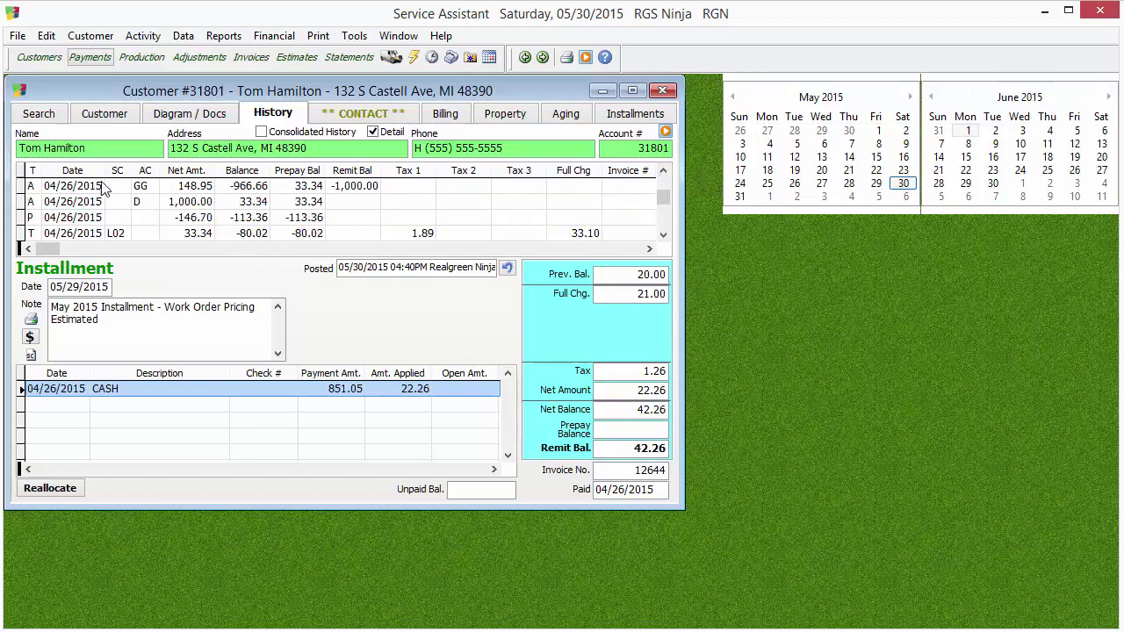
{"action": "left_click", "coordinate": [667, 172]}
{"action": "left_click", "coordinate": [667, 172]}
{"action": "left_click", "coordinate": [667, 173]}
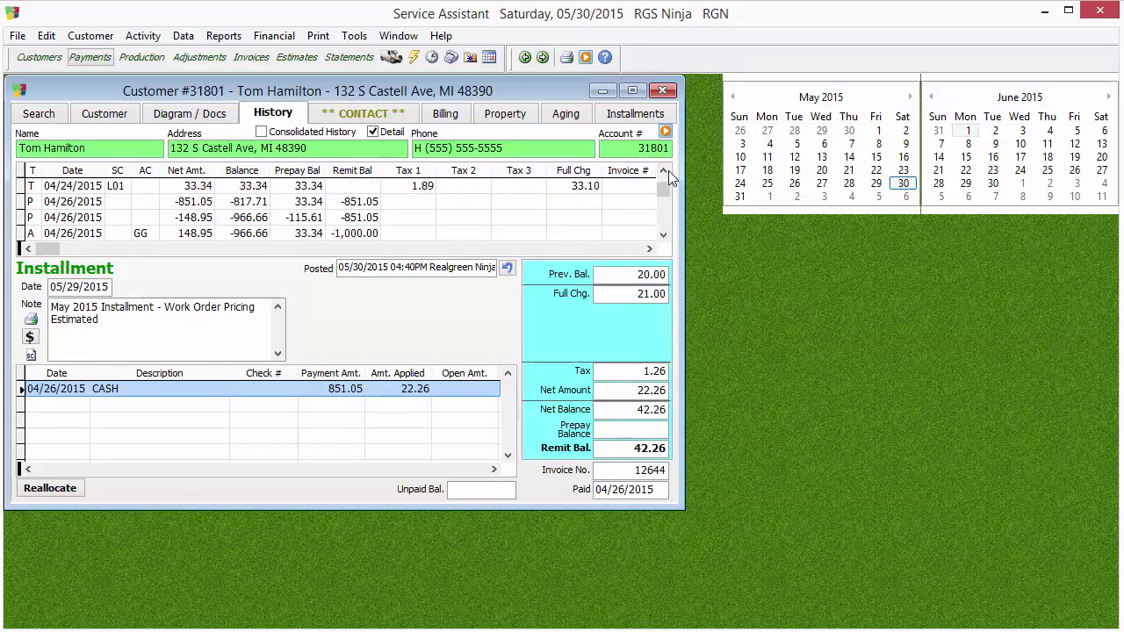
{"action": "left_click", "coordinate": [191, 193]}
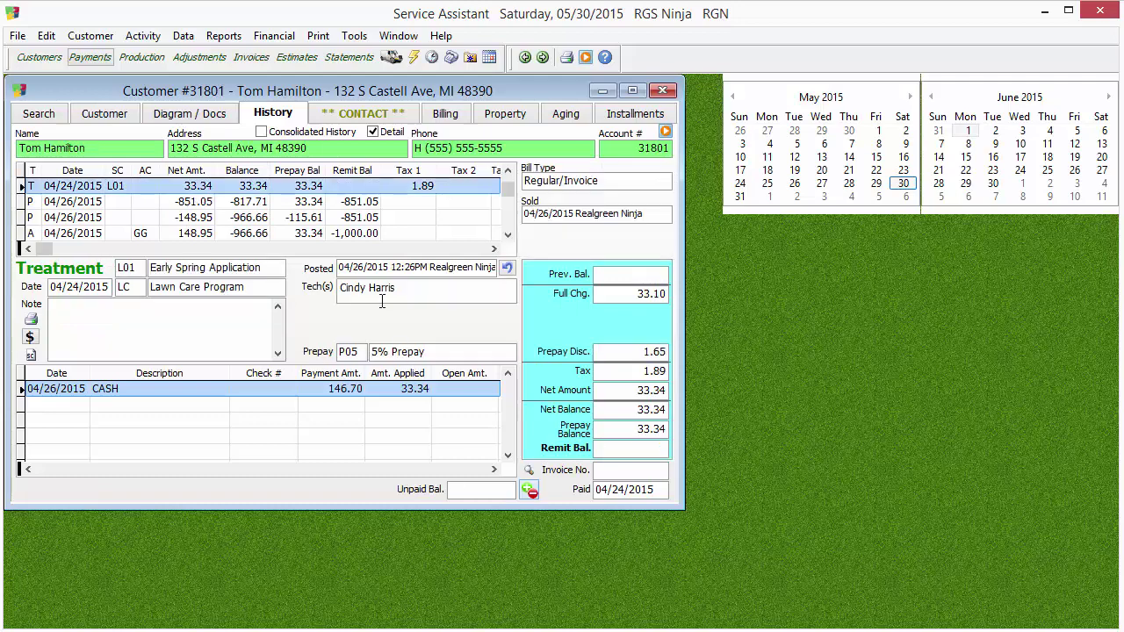
Step: Close and reopen the customer from File's recent list, then select the 04/24/2015 L01 history row
{"action": "left_click", "coordinate": [663, 90]}
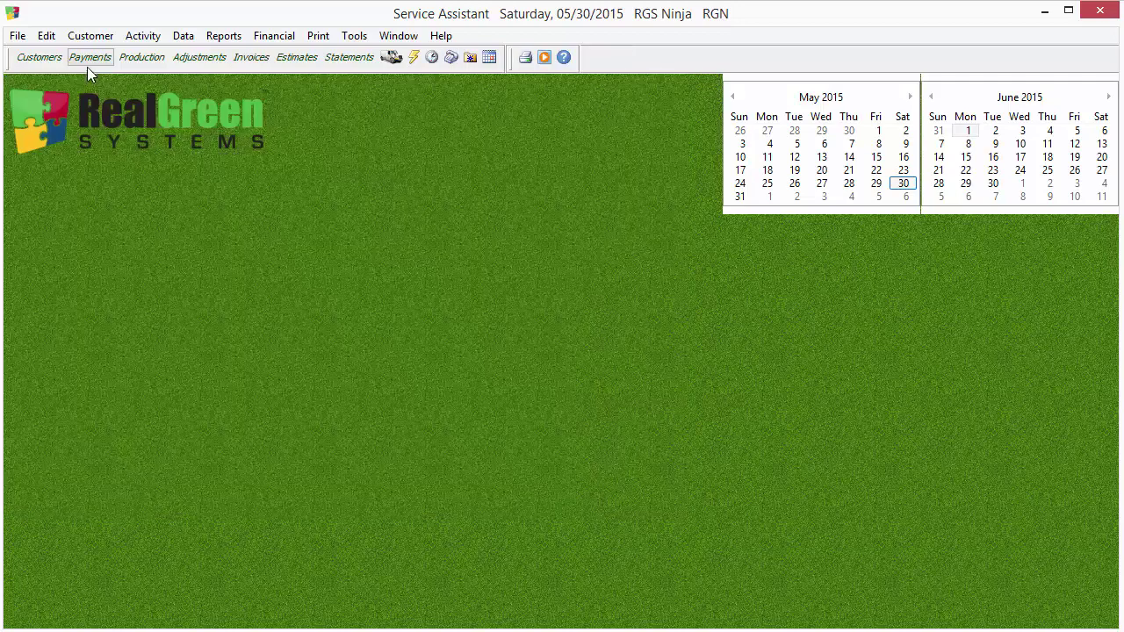
{"action": "left_click", "coordinate": [17, 36]}
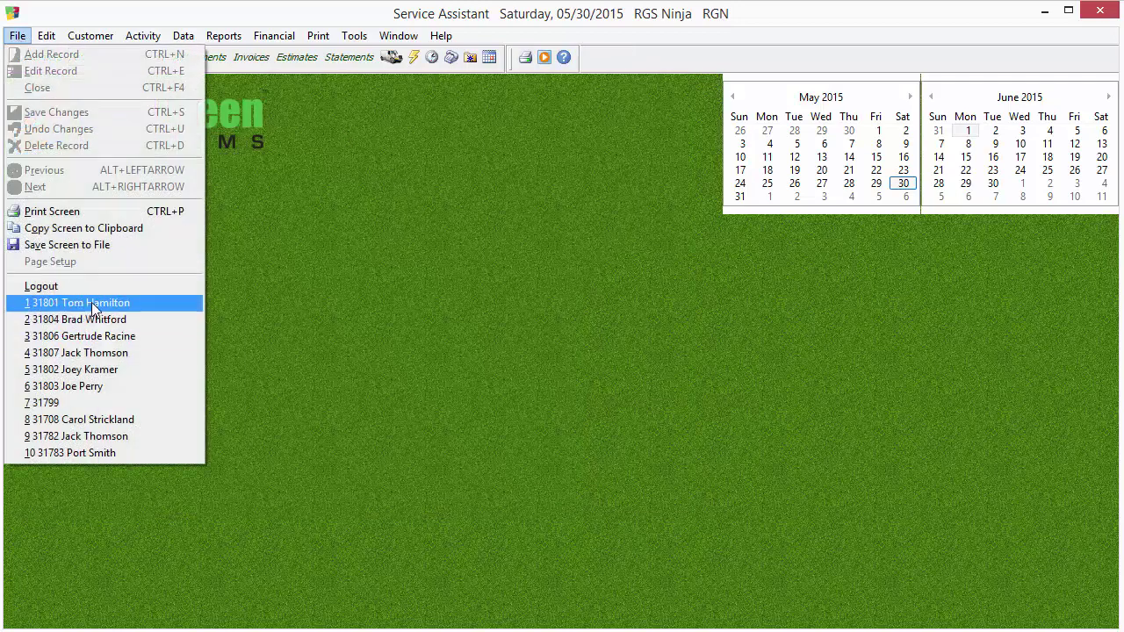
{"action": "left_click", "coordinate": [88, 304]}
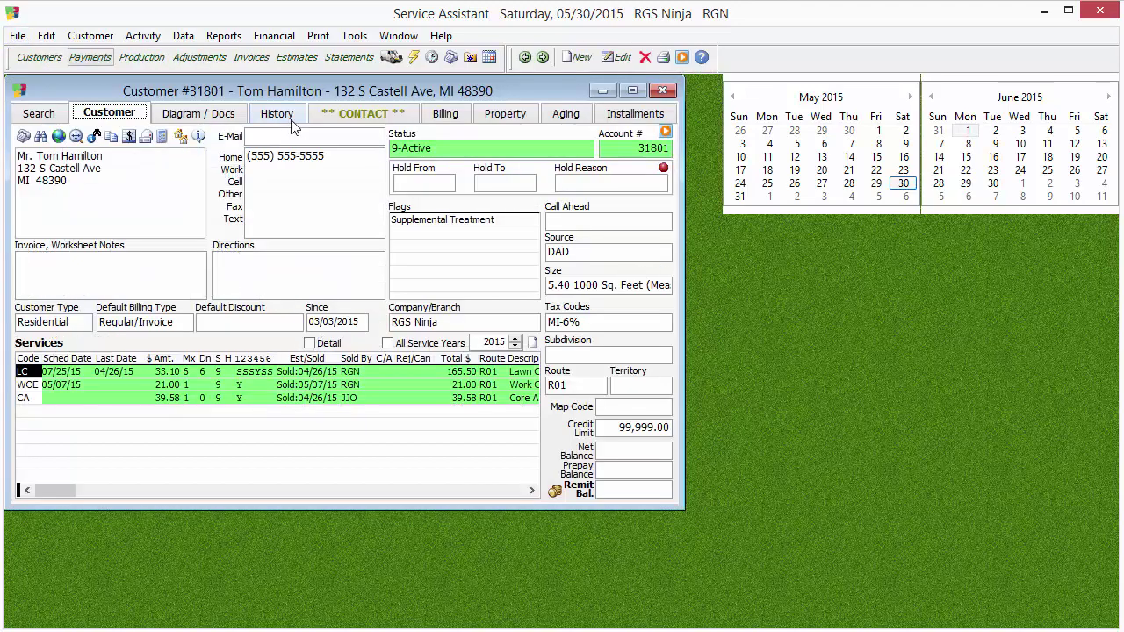
{"action": "left_click", "coordinate": [290, 120]}
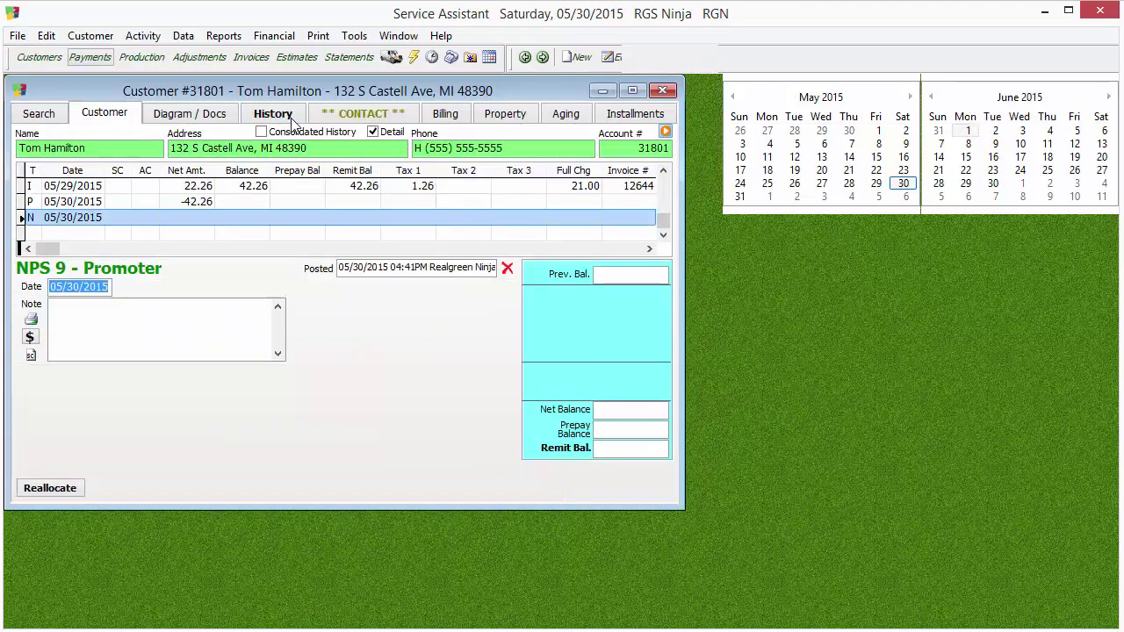
{"action": "scroll", "coordinate": [663, 176], "scroll_direction": "up", "scroll_amount": 3}
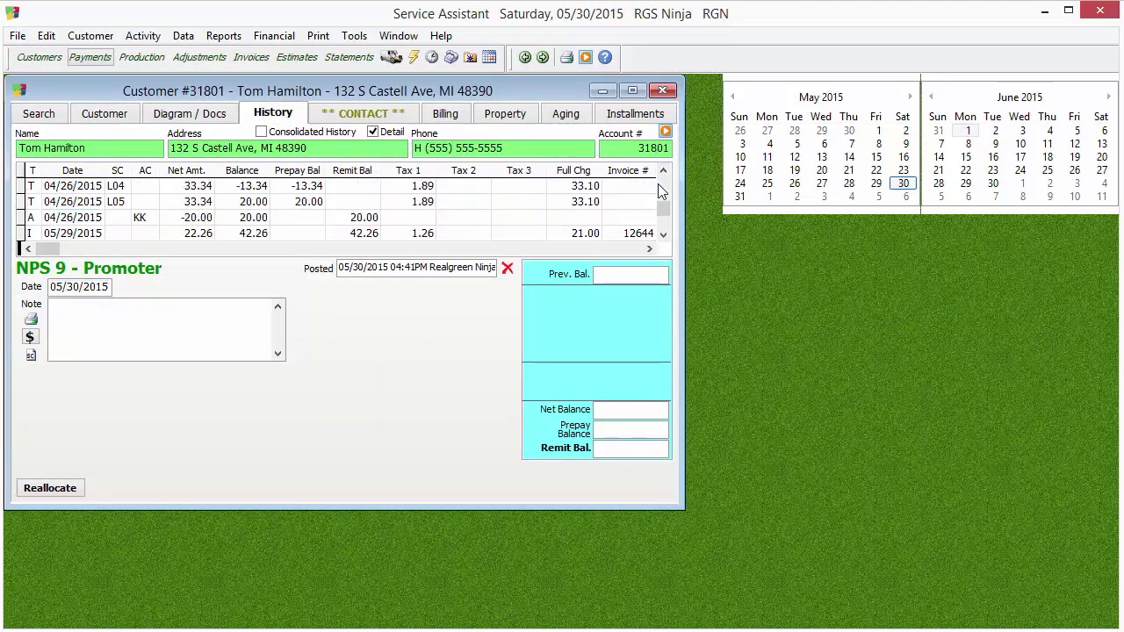
{"action": "scroll", "coordinate": [663, 190], "scroll_direction": "up", "scroll_amount": 1}
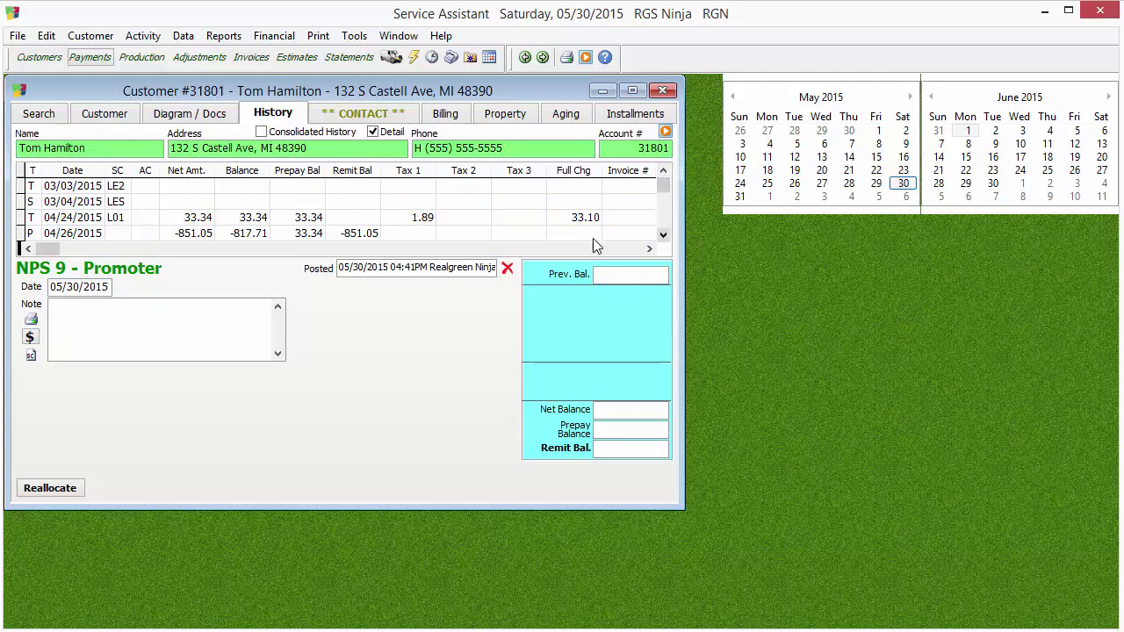
{"action": "left_click", "coordinate": [200, 218]}
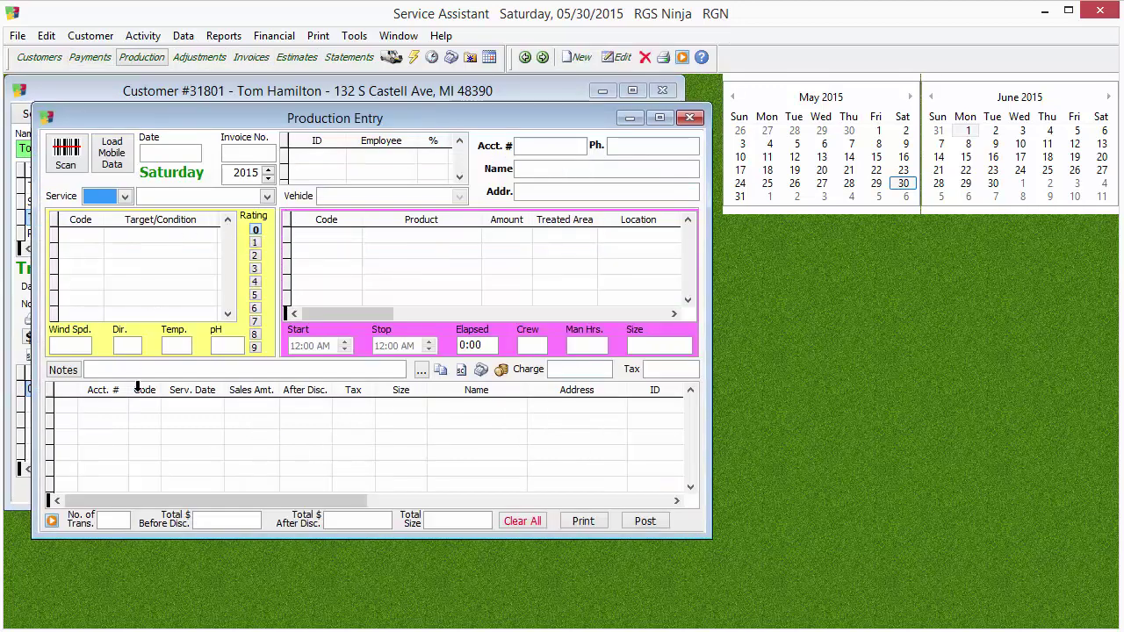
Step: Authorize with the password, replace the treatment note with 'asfsdf', and reselect the 04/24/2015 L01 entry to check it
{"action": "left_click", "coordinate": [690, 117]}
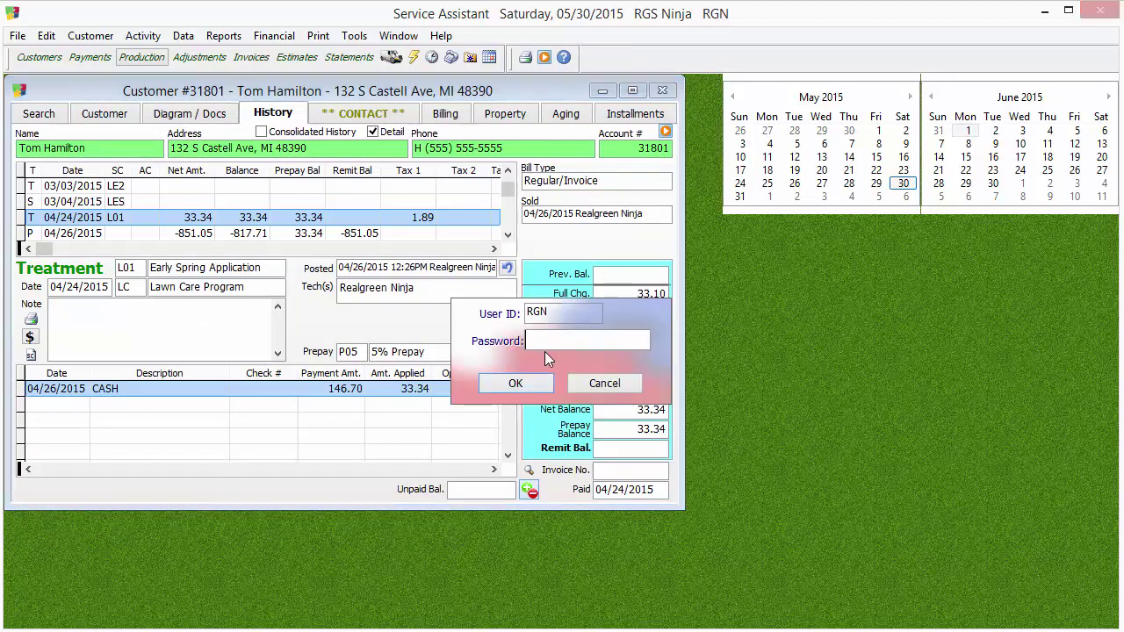
{"action": "key", "text": "Return"}
{"action": "type", "text": "asfsdf"}
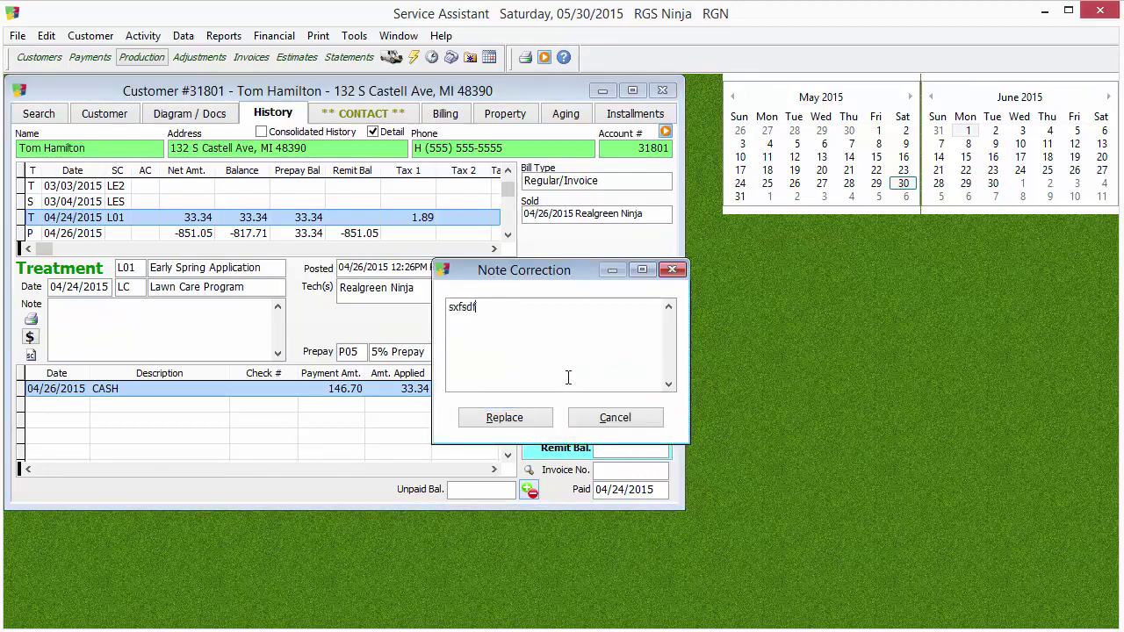
{"action": "left_click", "coordinate": [537, 420]}
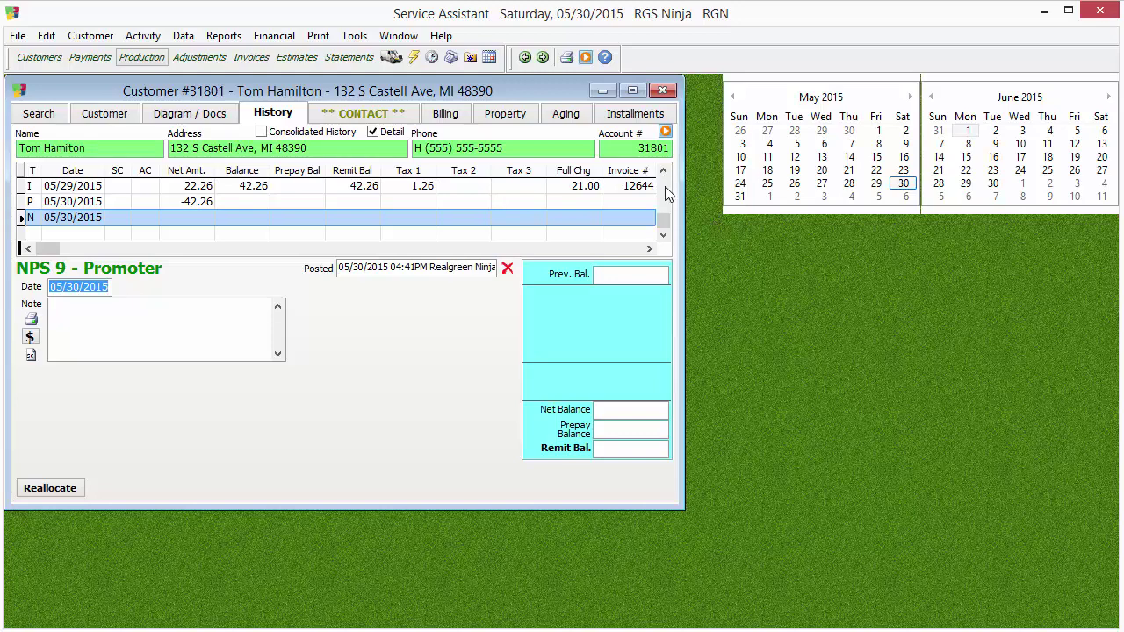
{"action": "left_click", "coordinate": [665, 186]}
{"action": "left_click", "coordinate": [467, 203]}
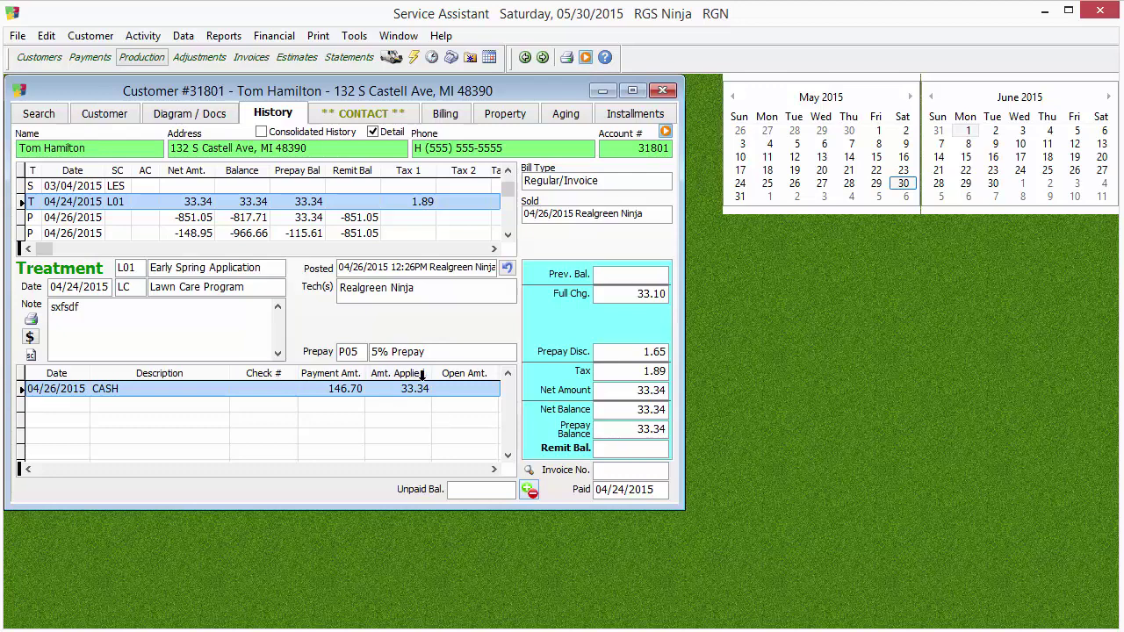
{"action": "left_click", "coordinate": [509, 171]}
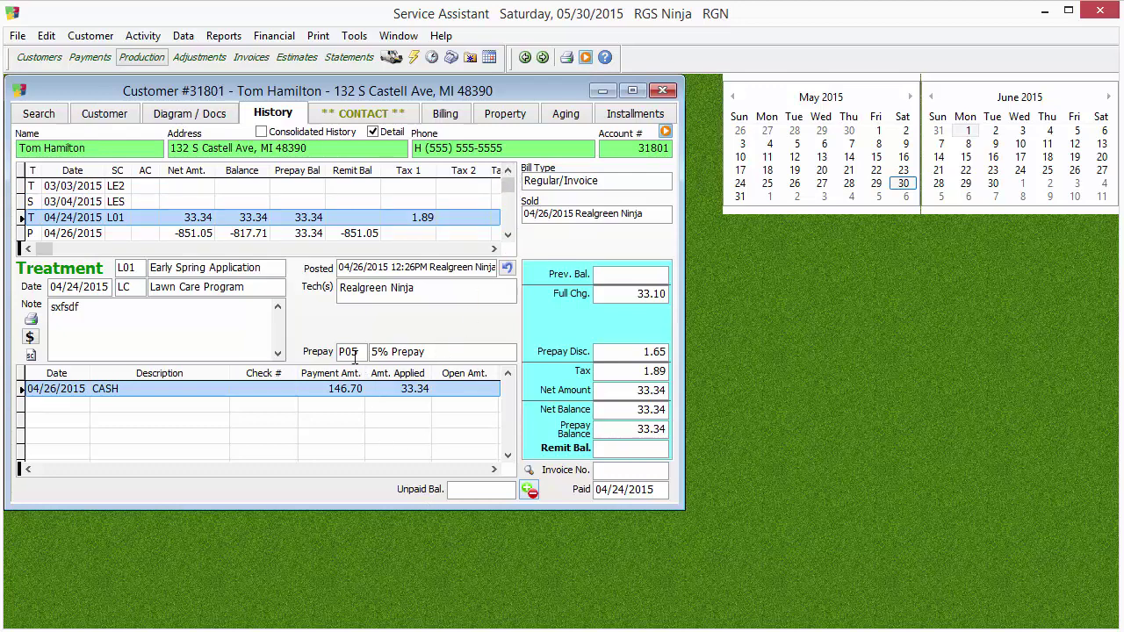
{"action": "left_click", "coordinate": [102, 201]}
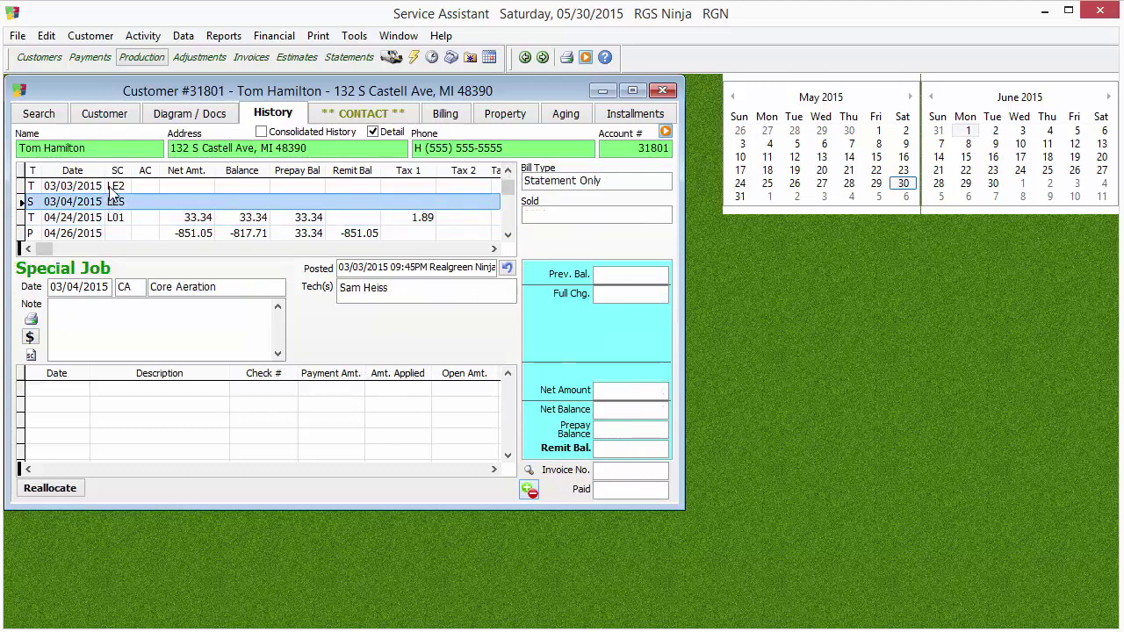
{"action": "left_click", "coordinate": [110, 186]}
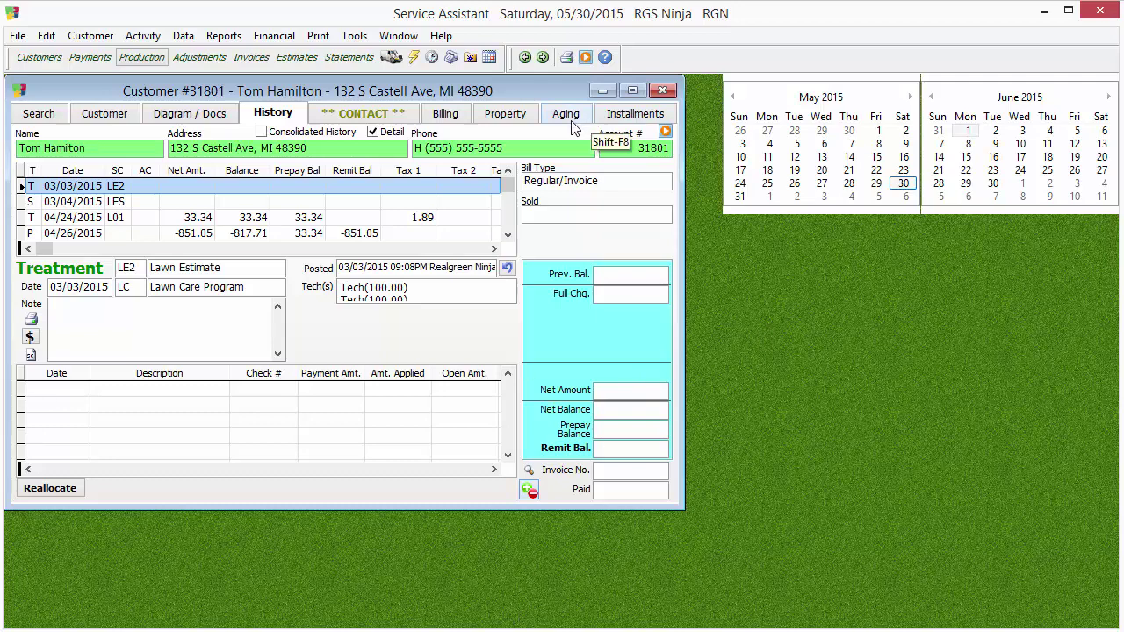
{"action": "left_click", "coordinate": [157, 218]}
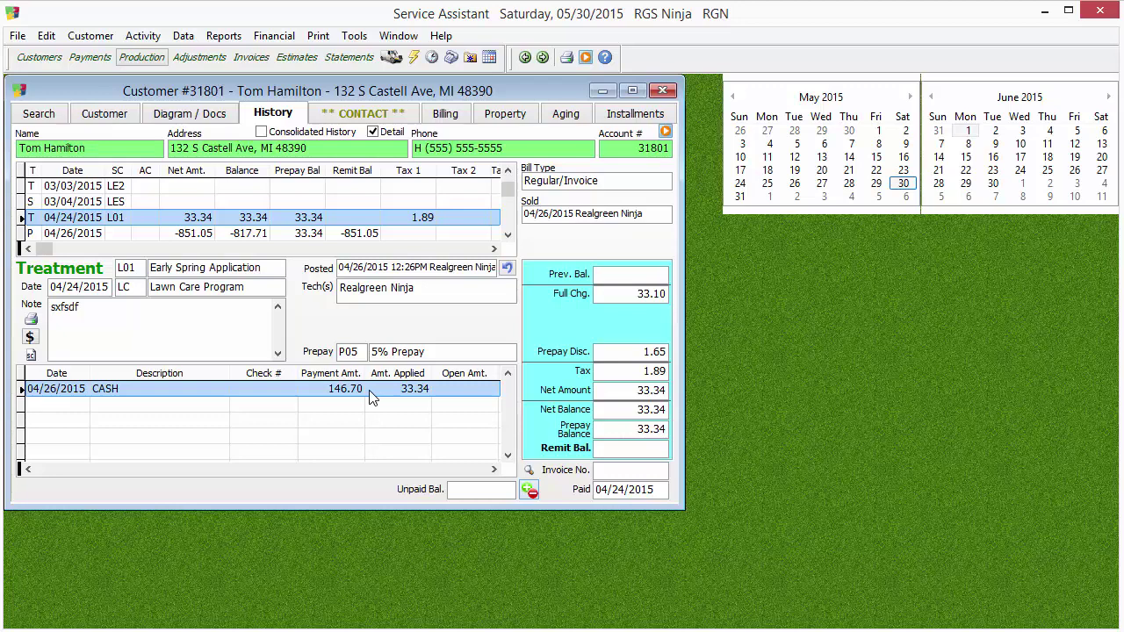
{"action": "scroll", "coordinate": [510, 238], "scroll_direction": "down", "scroll_amount": 2}
{"action": "scroll", "coordinate": [511, 243], "scroll_direction": "down", "scroll_amount": 1}
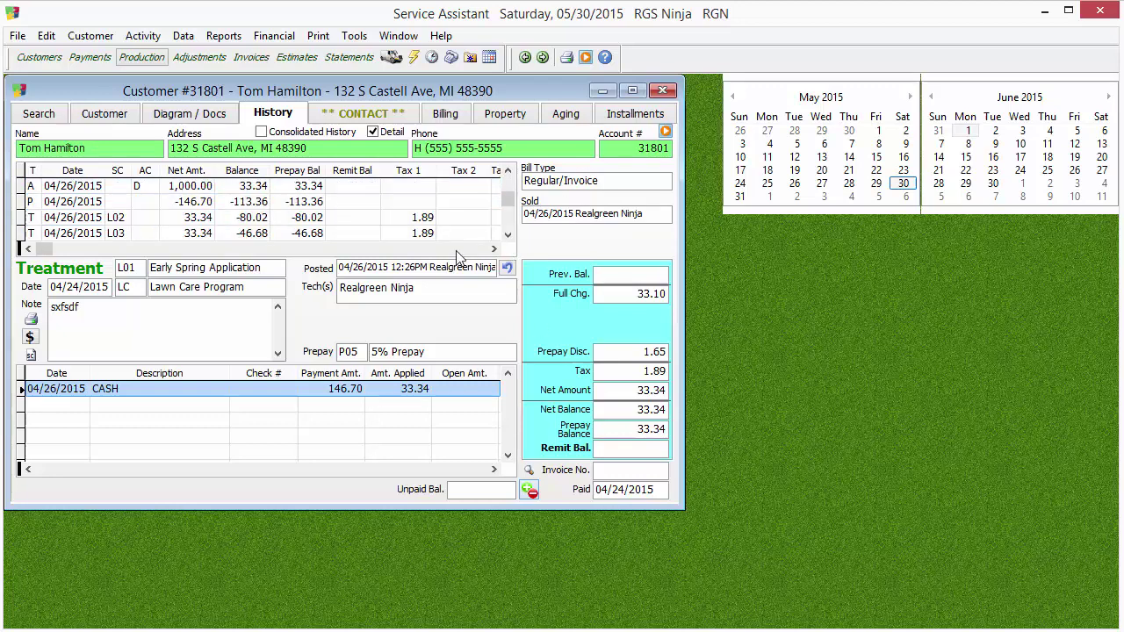
{"action": "left_click", "coordinate": [507, 171]}
{"action": "left_click", "coordinate": [152, 200]}
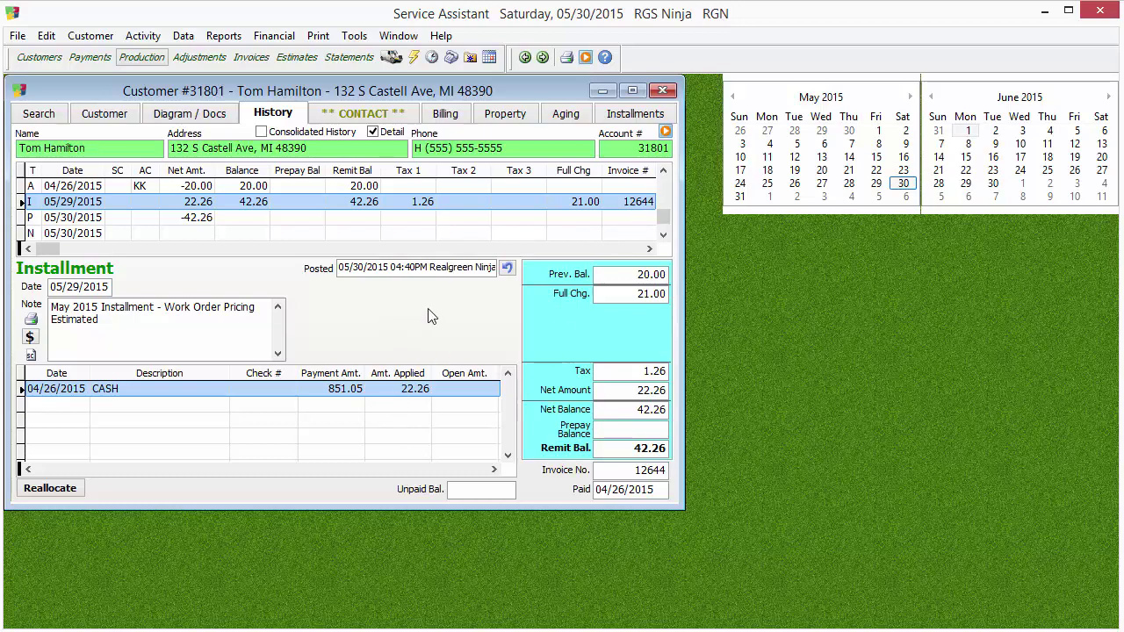
{"action": "left_click", "coordinate": [663, 173]}
{"action": "left_click", "coordinate": [664, 173]}
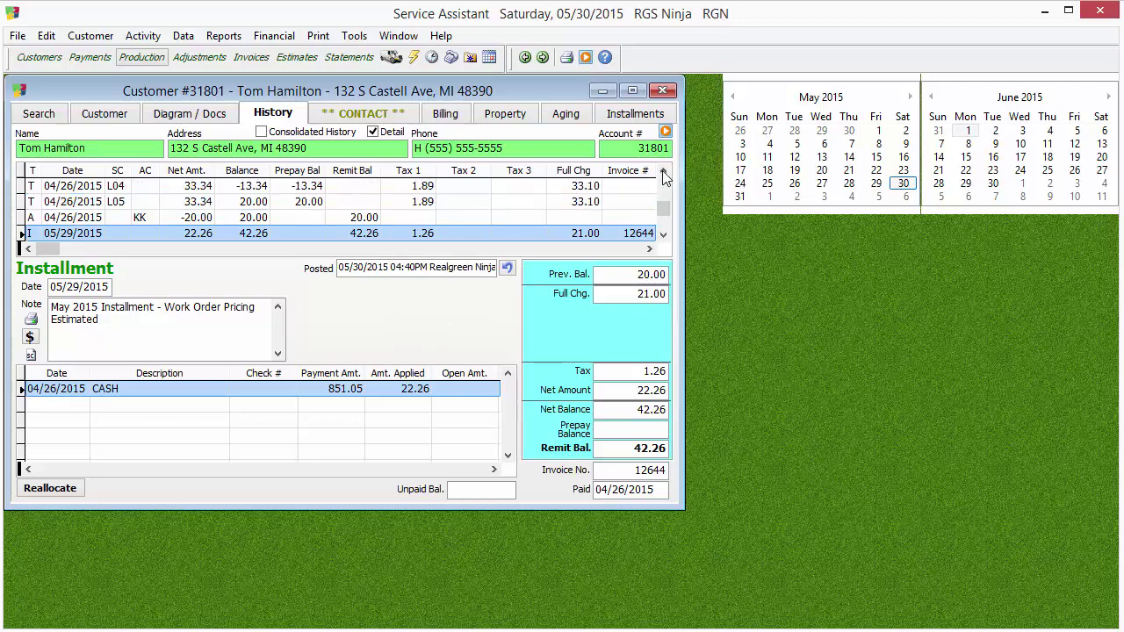
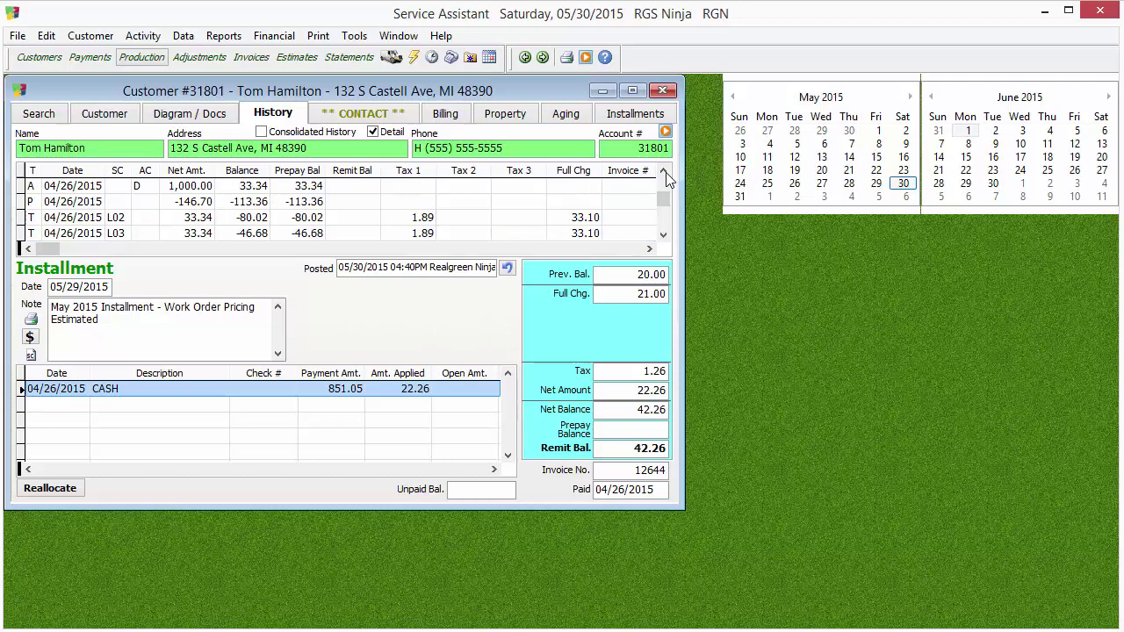
Step: Review the 04/24/2015 L01 treatment's conditions and products, then start a new production entry
{"action": "left_click", "coordinate": [664, 172]}
{"action": "left_click", "coordinate": [664, 172]}
{"action": "left_click", "coordinate": [237, 201]}
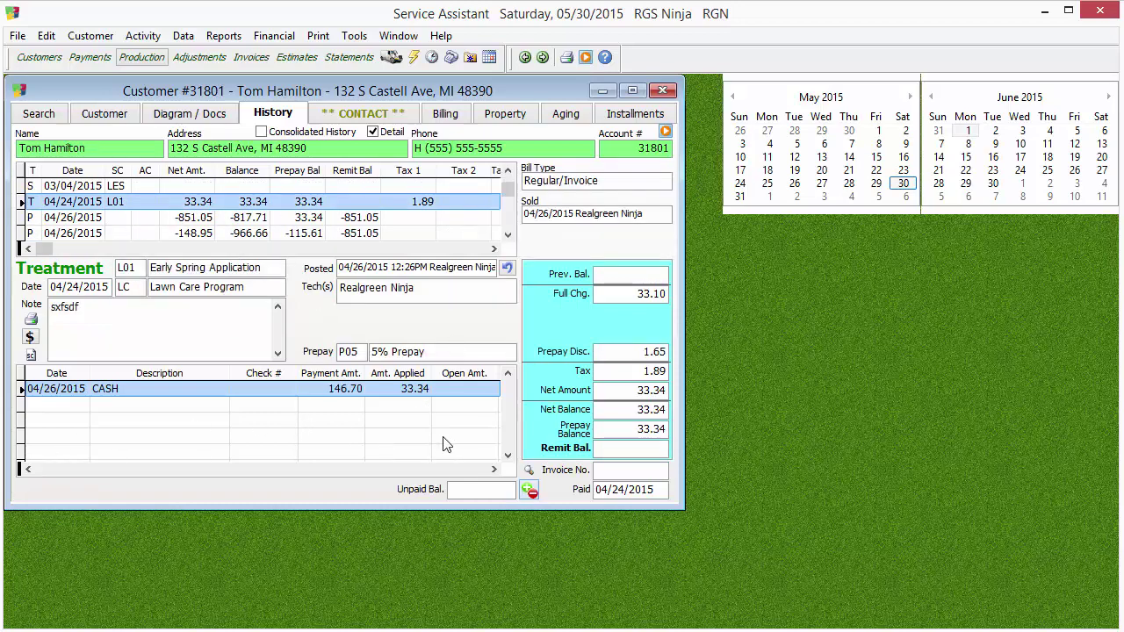
{"action": "left_click", "coordinate": [529, 491]}
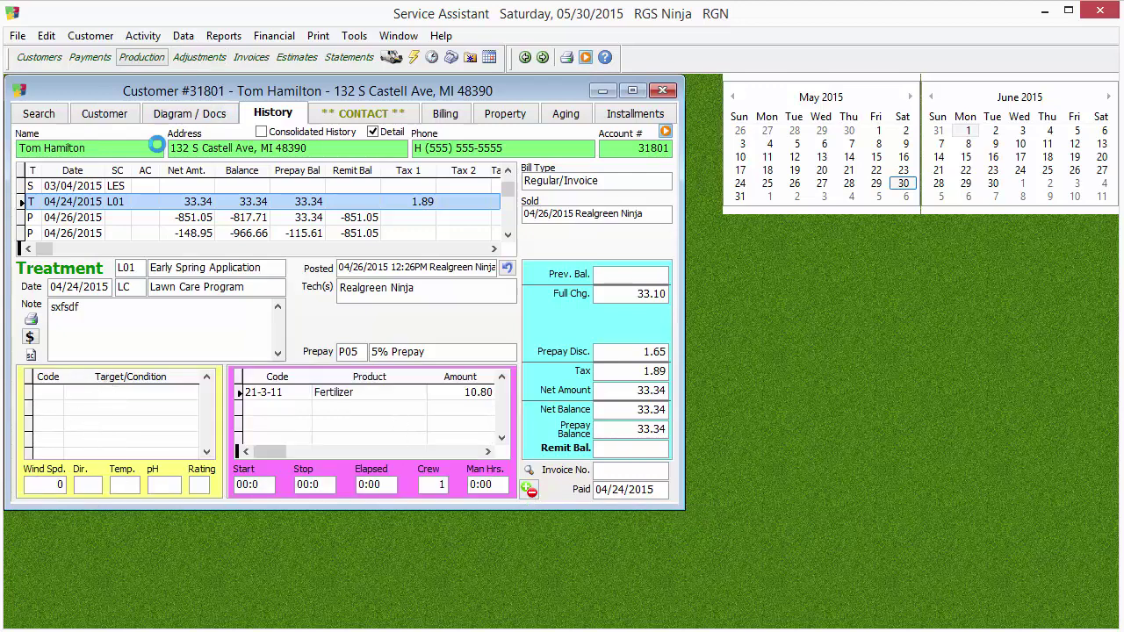
{"action": "left_click", "coordinate": [142, 57]}
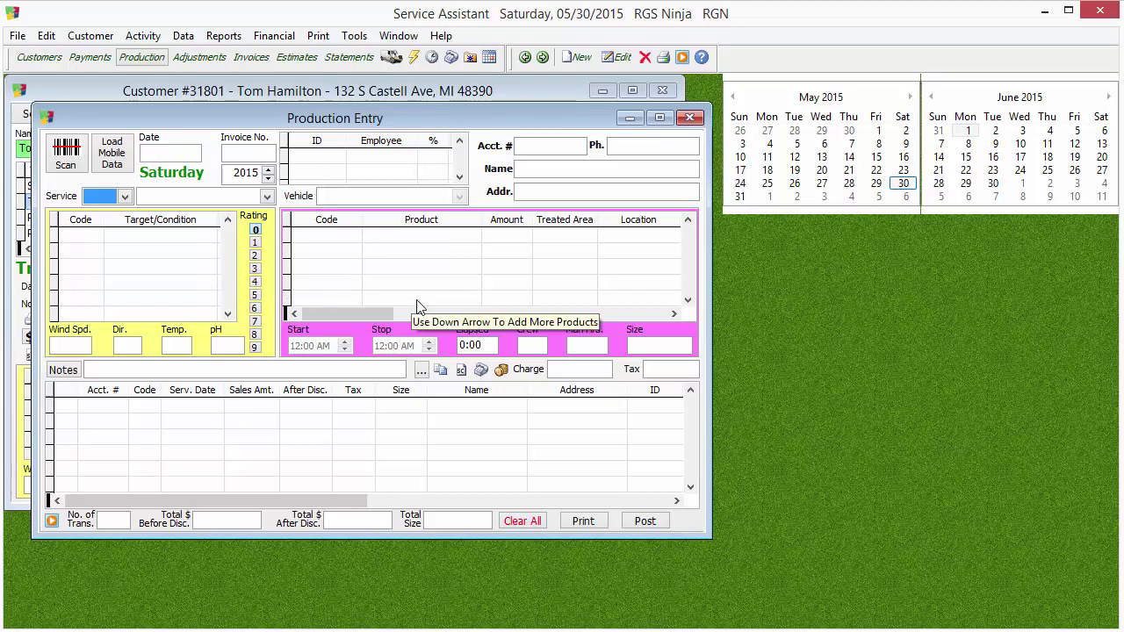
Step: Post the Production Entry to close it, bringing up the sign-in prompt for condition editing
{"action": "left_click", "coordinate": [665, 526]}
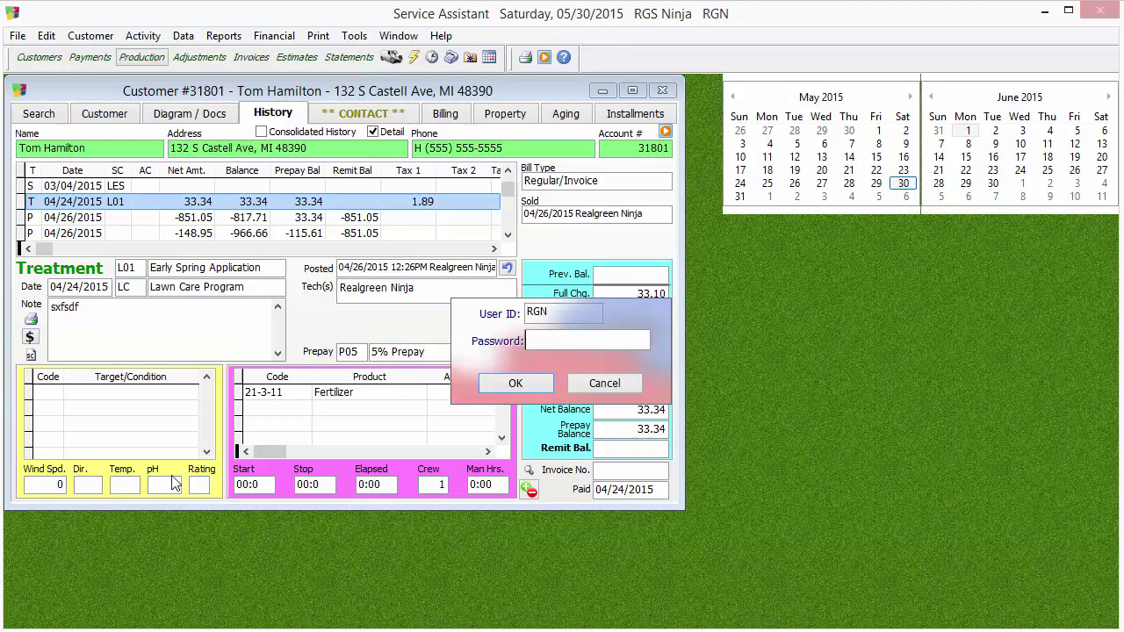
Step: Sign in with the password and replace the treatment's condition with Bare Spots
{"action": "key", "text": "Return"}
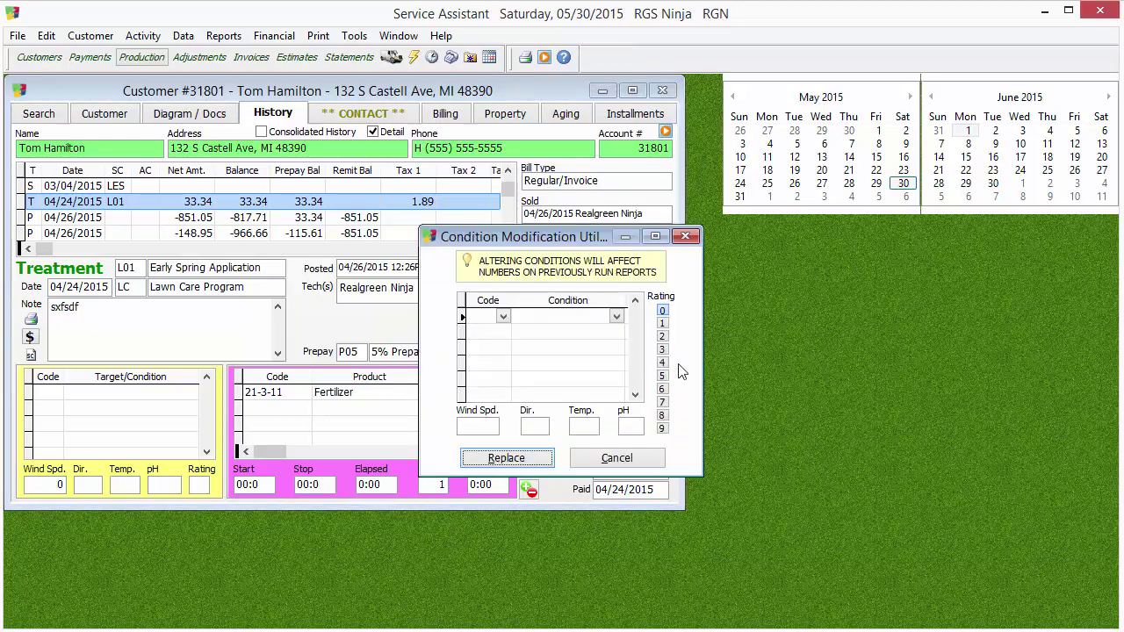
{"action": "left_click", "coordinate": [558, 318]}
{"action": "left_click", "coordinate": [559, 318]}
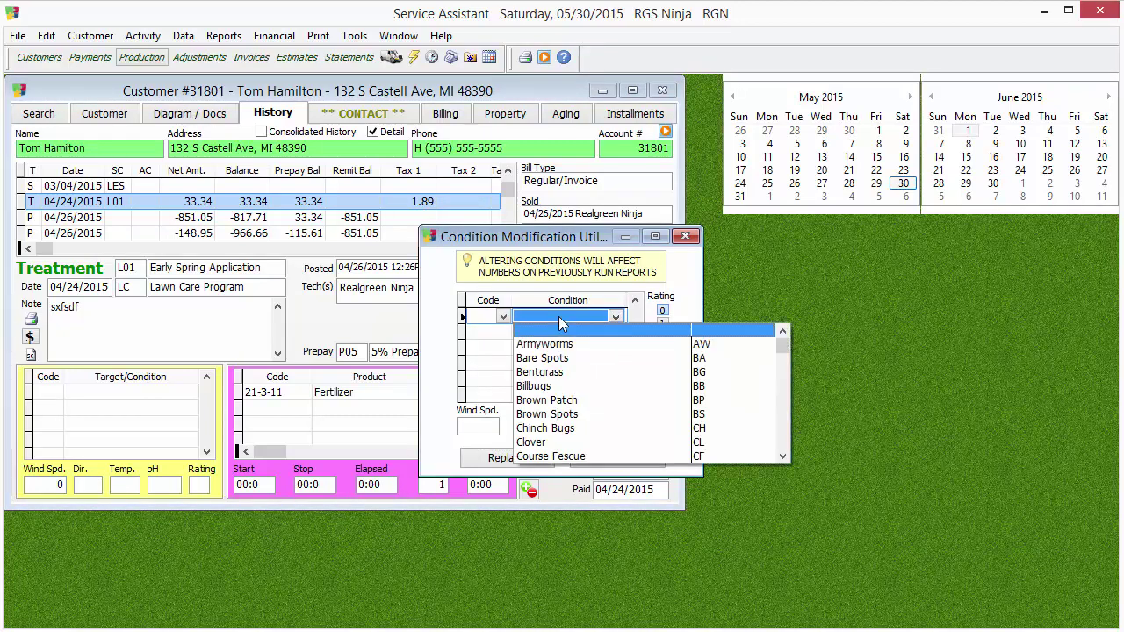
{"action": "left_click", "coordinate": [612, 362]}
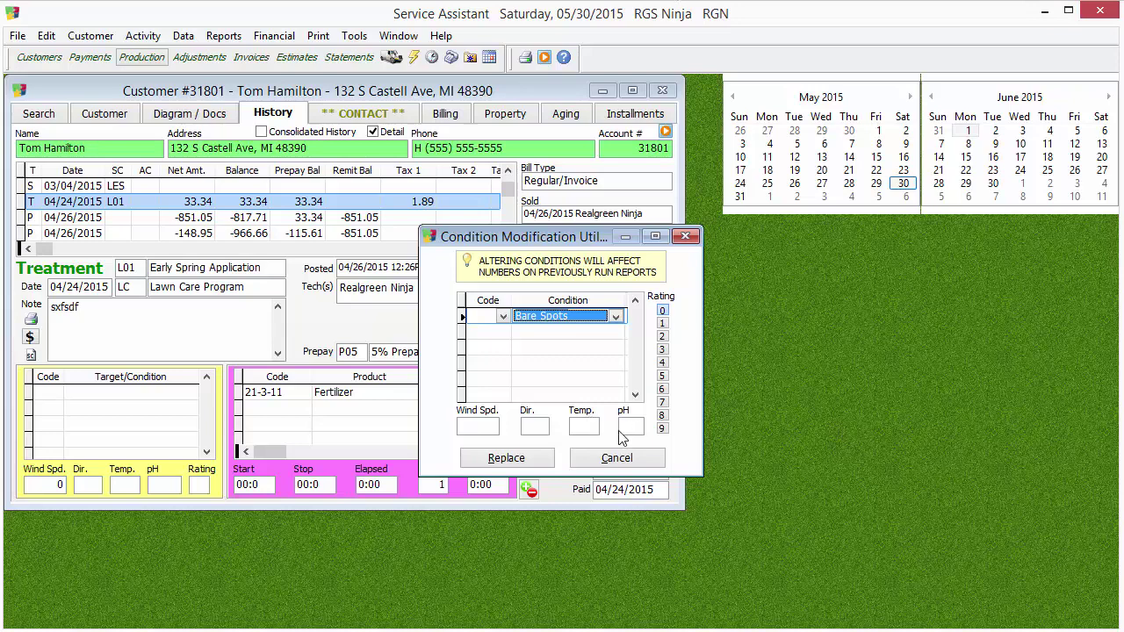
{"action": "left_click", "coordinate": [508, 458]}
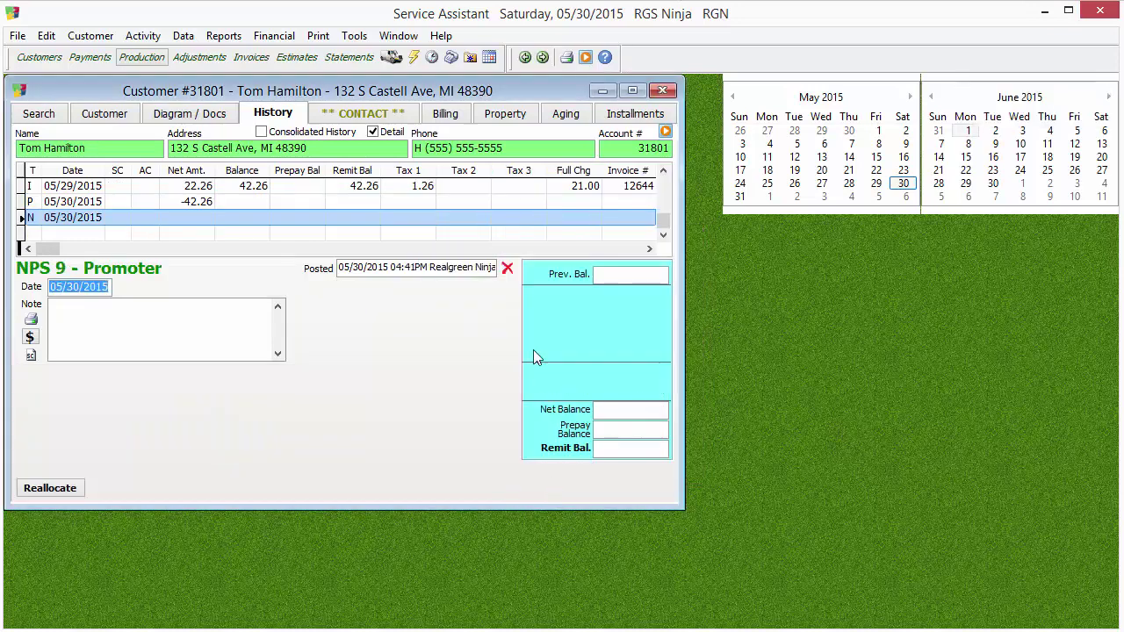
Step: Reselect the 04/24/2015 treatment, sign in, and choose 3-way (weed Control) as its product
{"action": "left_click", "coordinate": [663, 185]}
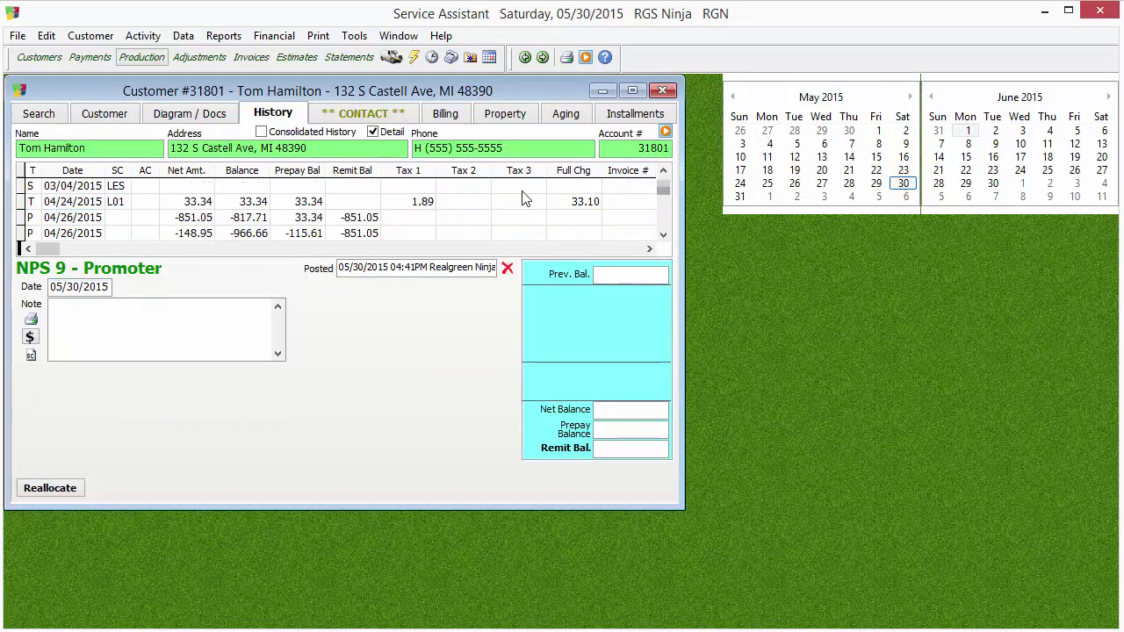
{"action": "left_click", "coordinate": [151, 203]}
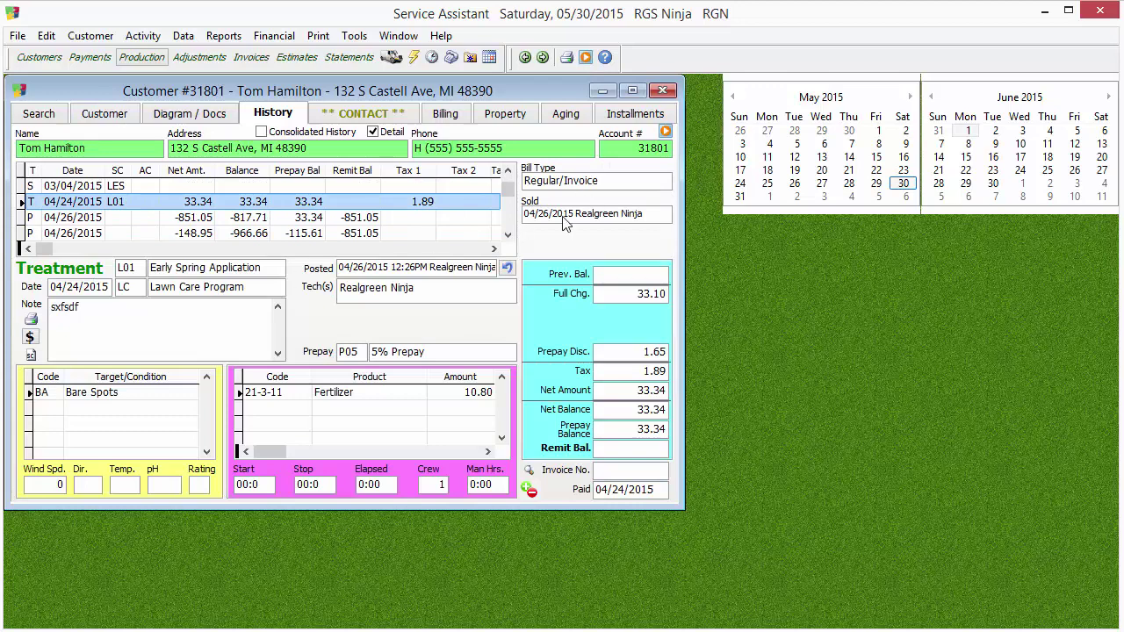
{"action": "left_click", "coordinate": [370, 485]}
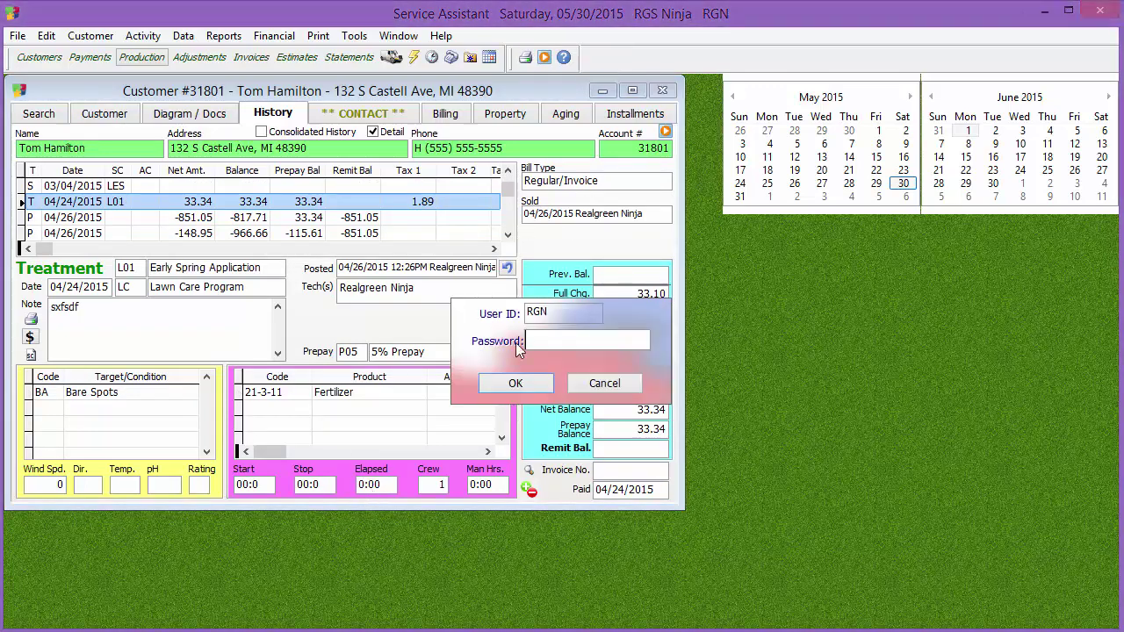
{"action": "type", "text": "****"}
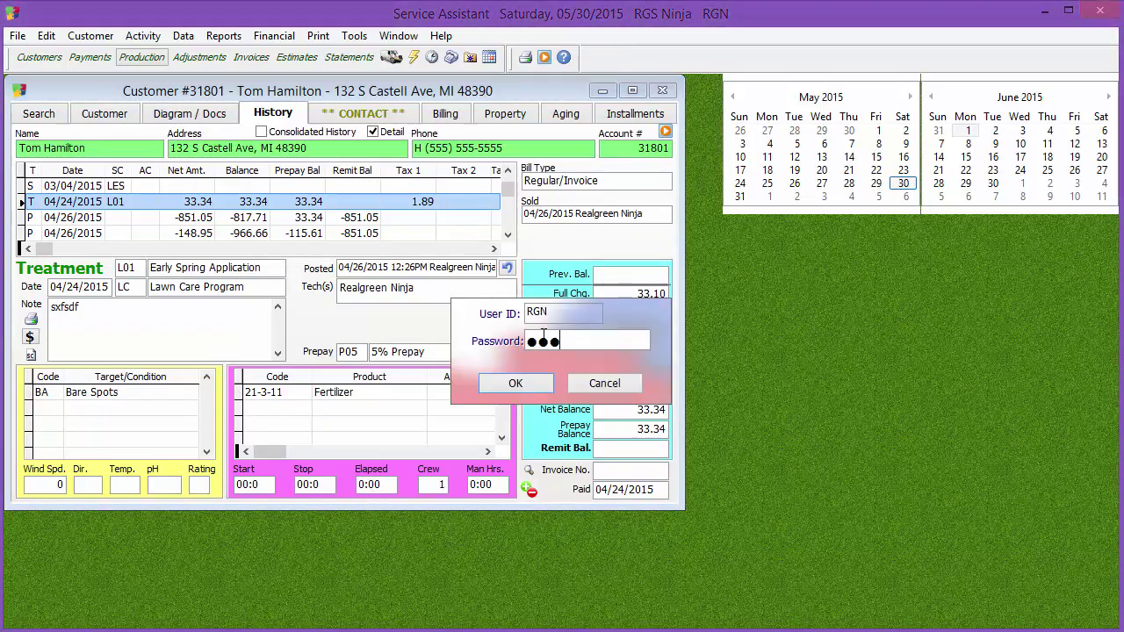
{"action": "key", "text": "Return"}
{"action": "left_click", "coordinate": [551, 317]}
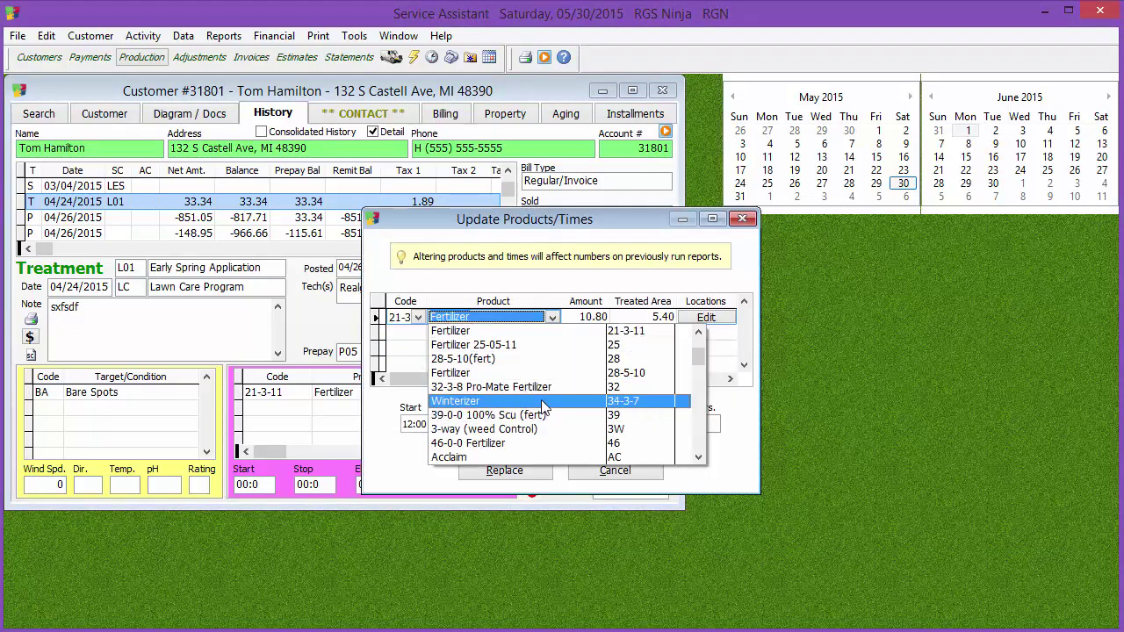
{"action": "left_click", "coordinate": [543, 430]}
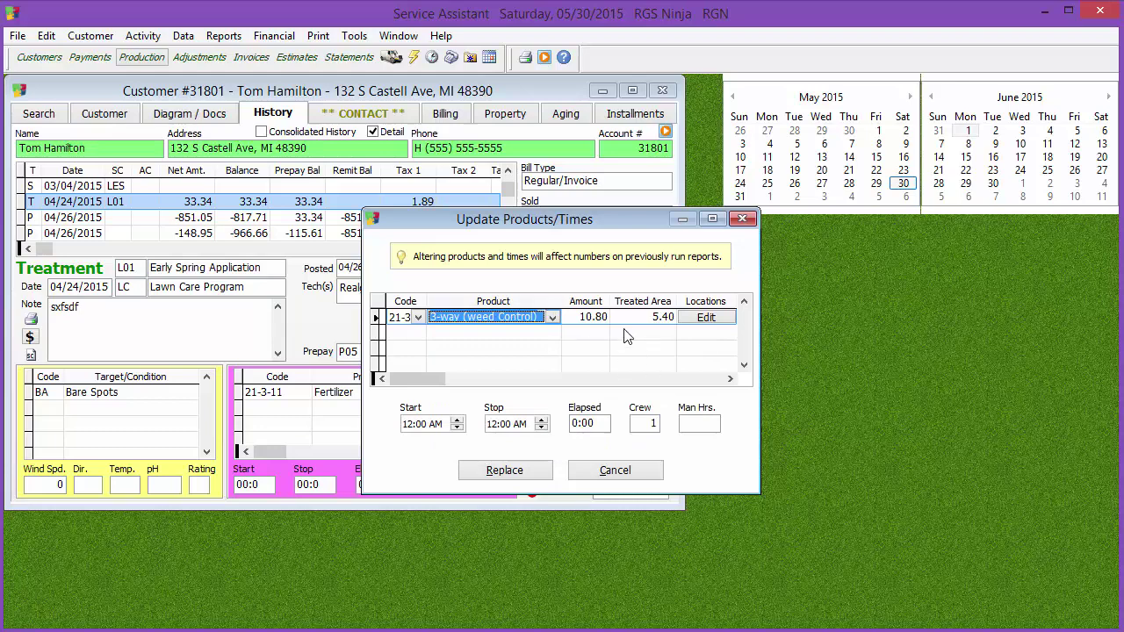
Step: Set the product amount to 12.00, times 12:00 PM to 1:00 PM, and apply with Replace
{"action": "key", "text": "Tab"}
{"action": "type", "text": "1.20"}
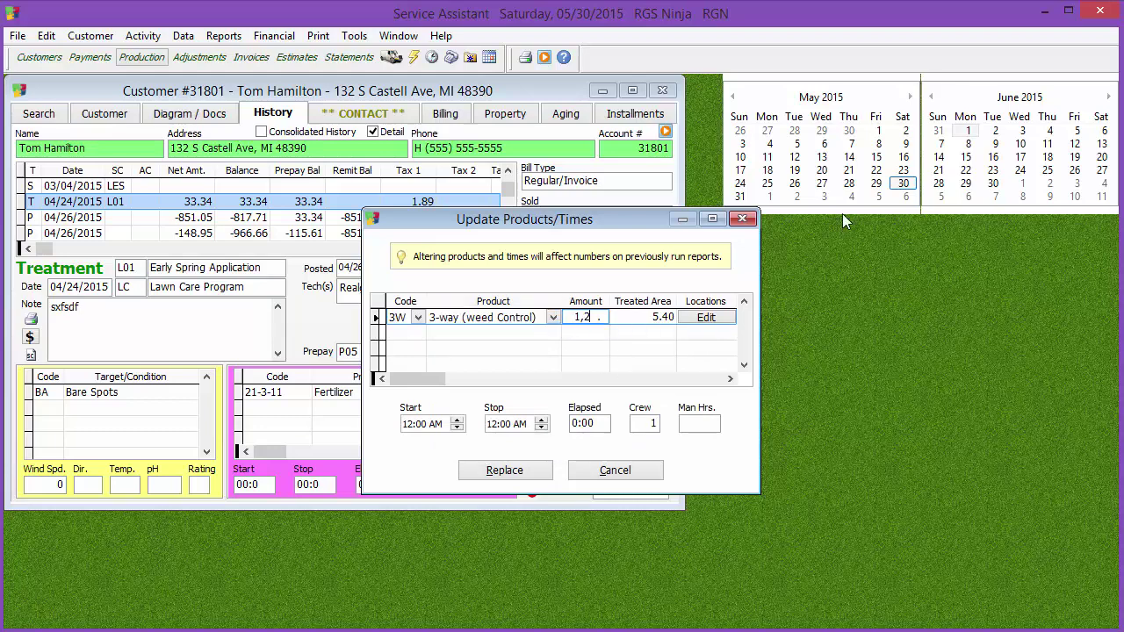
{"action": "key", "text": "BackSpace"}
{"action": "key", "text": "BackSpace"}
{"action": "key", "text": "BackSpace"}
{"action": "key", "text": "BackSpace"}
{"action": "type", "text": "12.00"}
{"action": "left_click", "coordinate": [437, 424]}
{"action": "key", "text": "p"}
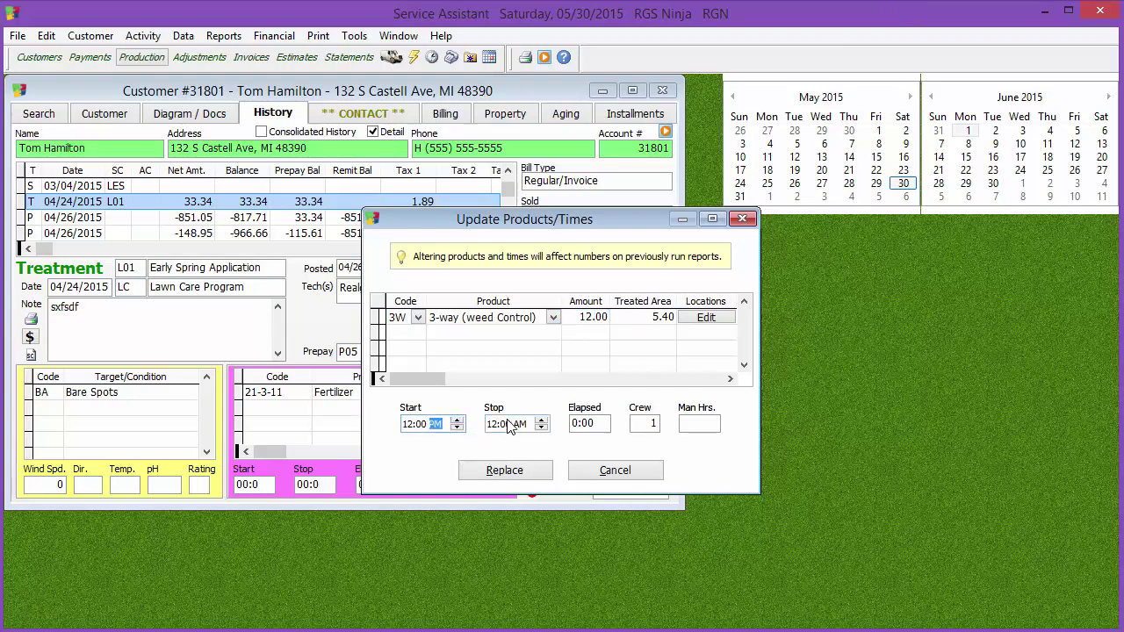
{"action": "left_click", "coordinate": [493, 425]}
{"action": "left_click", "coordinate": [542, 421]}
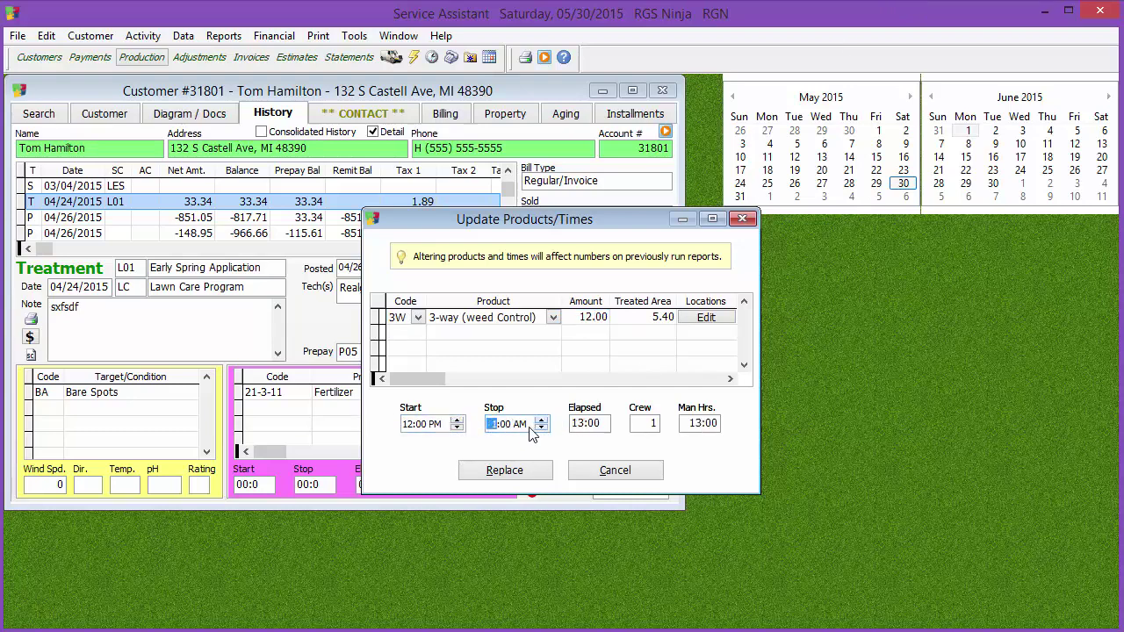
{"action": "left_click", "coordinate": [520, 424]}
{"action": "left_click", "coordinate": [542, 420]}
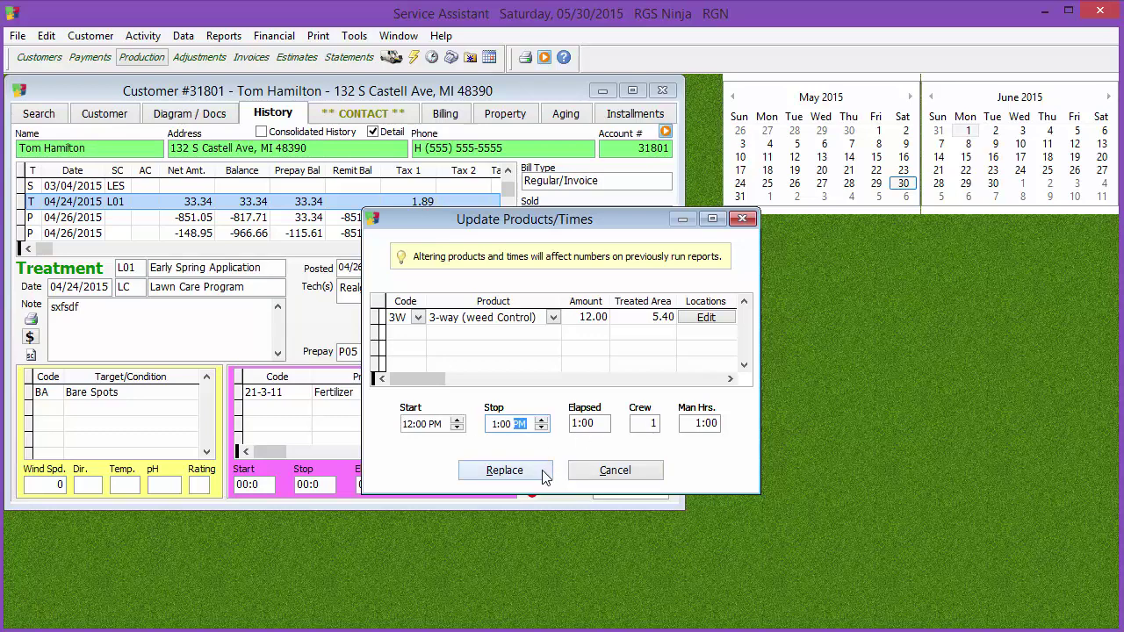
{"action": "left_click", "coordinate": [504, 470]}
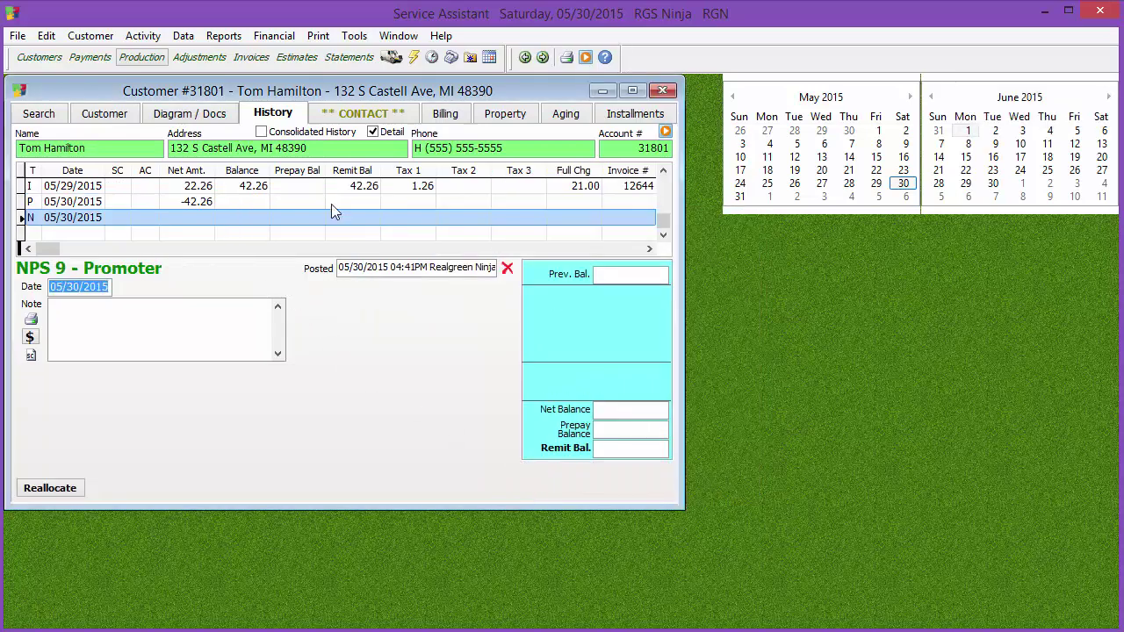
Step: Open the 04/24/2015 L01 treatment, then check the customer's services and return to History
{"action": "left_click", "coordinate": [664, 172]}
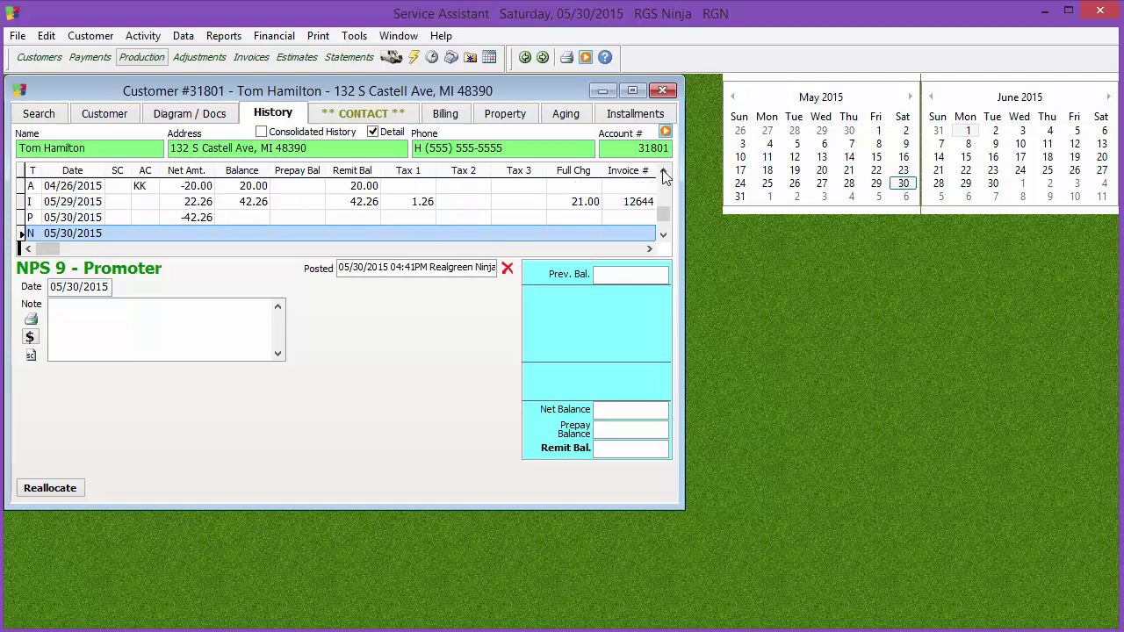
{"action": "left_click", "coordinate": [663, 172]}
{"action": "left_click", "coordinate": [663, 172]}
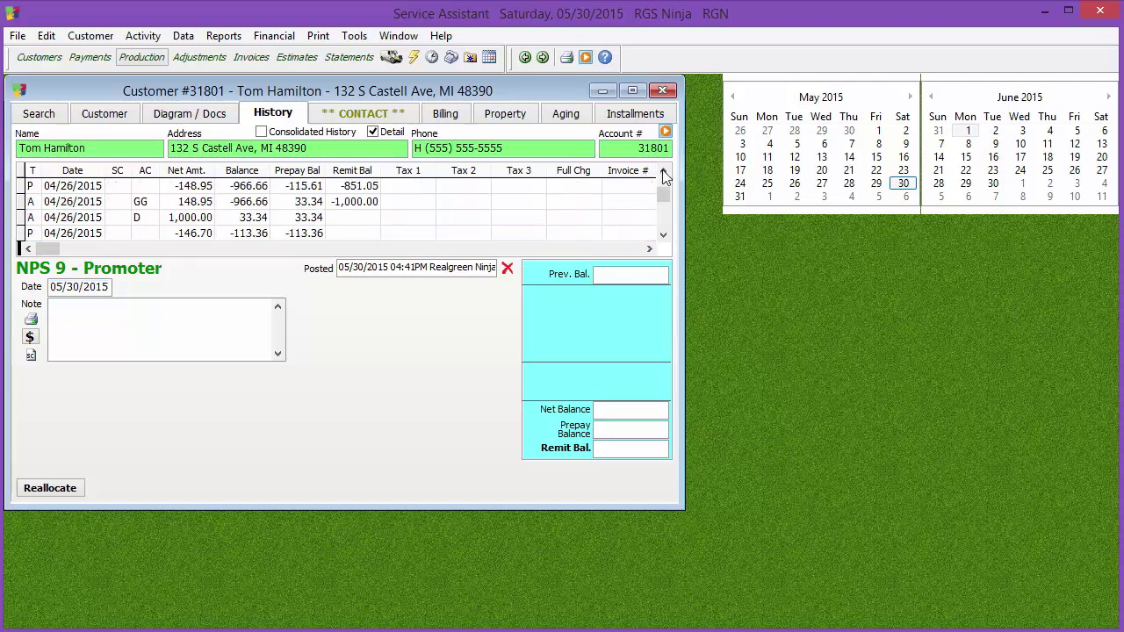
{"action": "left_click", "coordinate": [664, 173]}
{"action": "left_click", "coordinate": [664, 173]}
{"action": "left_click", "coordinate": [664, 173]}
{"action": "left_click", "coordinate": [664, 173]}
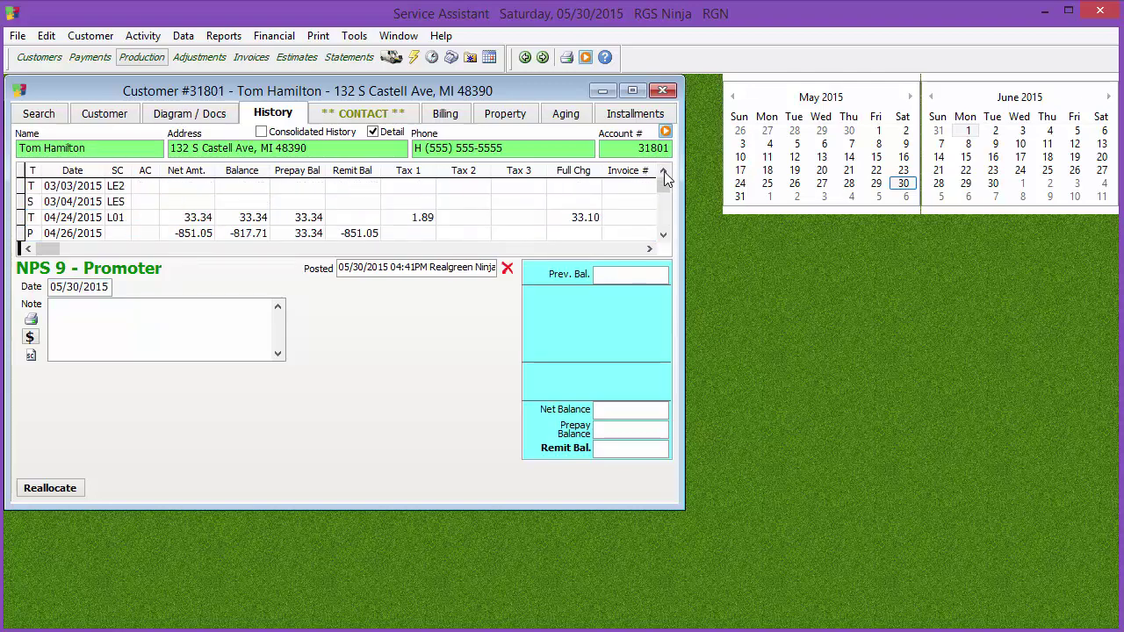
{"action": "left_click", "coordinate": [126, 218]}
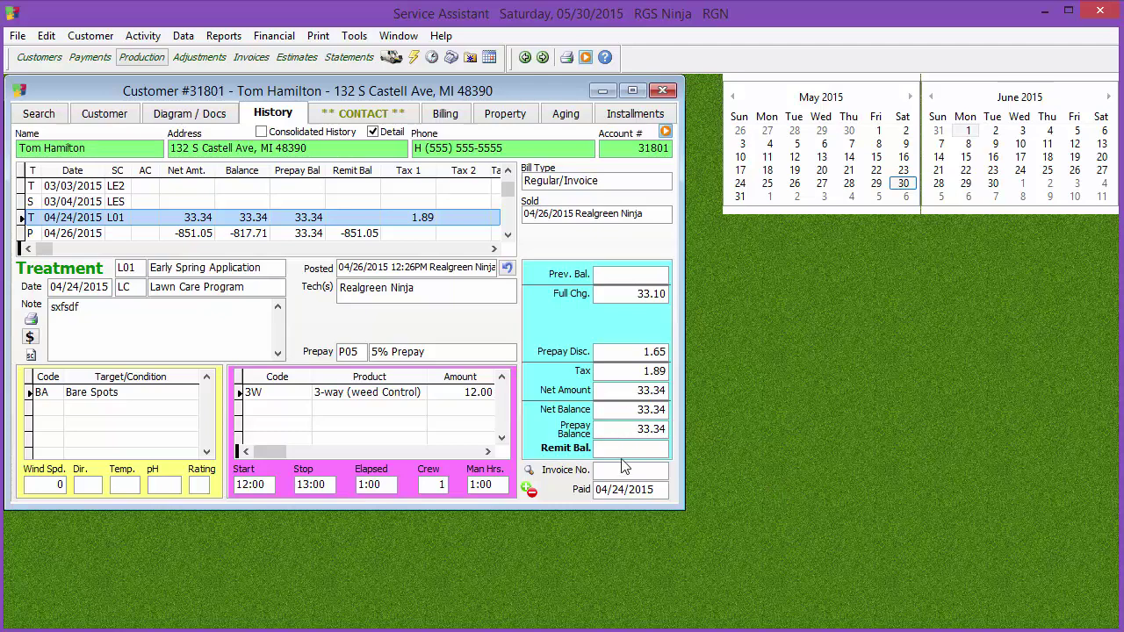
{"action": "left_click", "coordinate": [88, 116]}
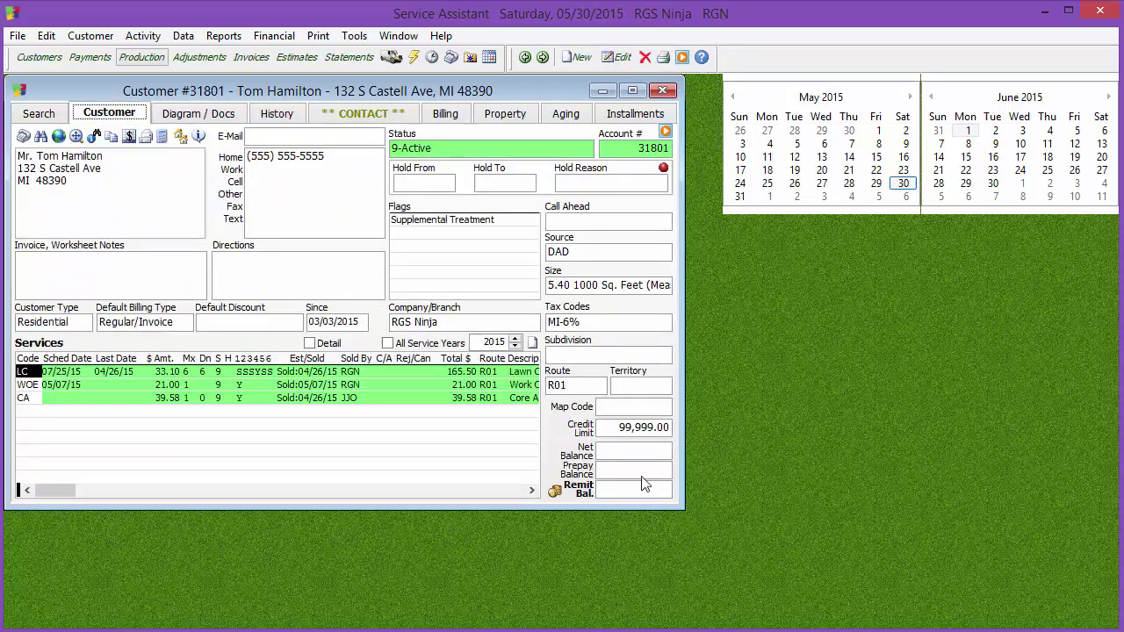
{"action": "left_click", "coordinate": [291, 121]}
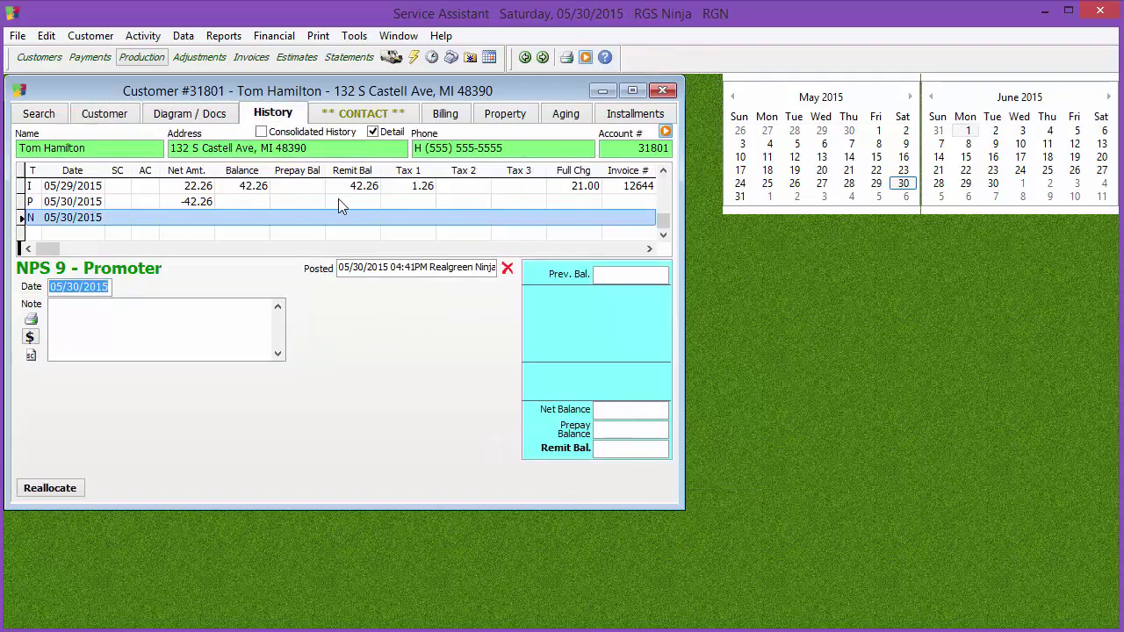
Step: Reselect the 04/24/2015 L01 treatment and show its payment allocation from the 04/26/2015 cash payment
{"action": "left_click", "coordinate": [665, 188]}
{"action": "left_click", "coordinate": [665, 188]}
{"action": "left_click", "coordinate": [666, 186]}
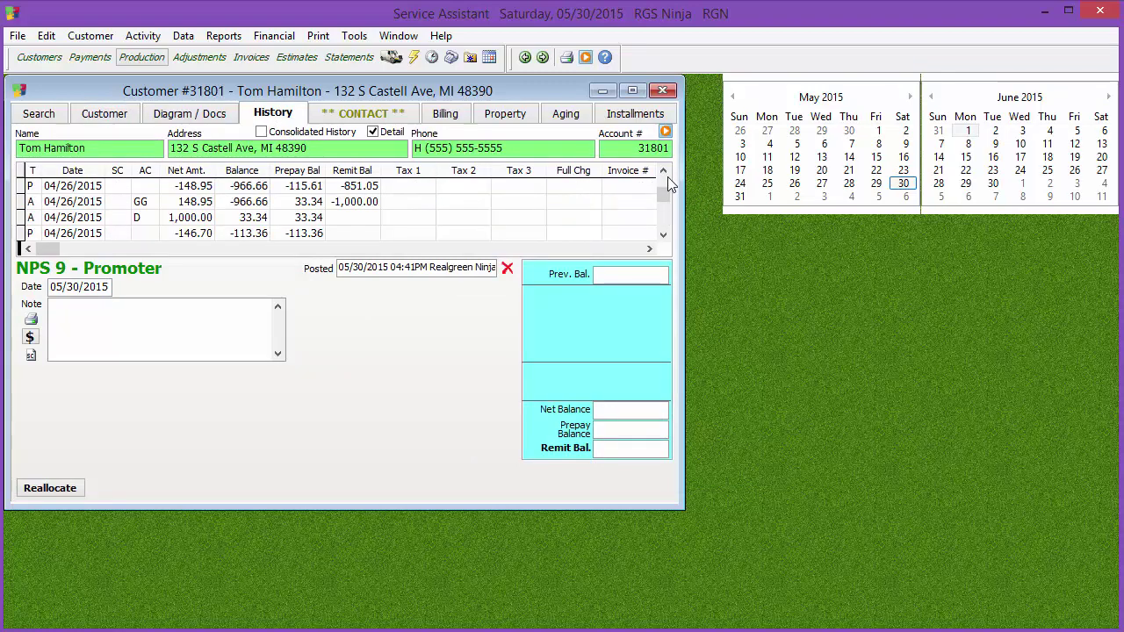
{"action": "left_click", "coordinate": [660, 173]}
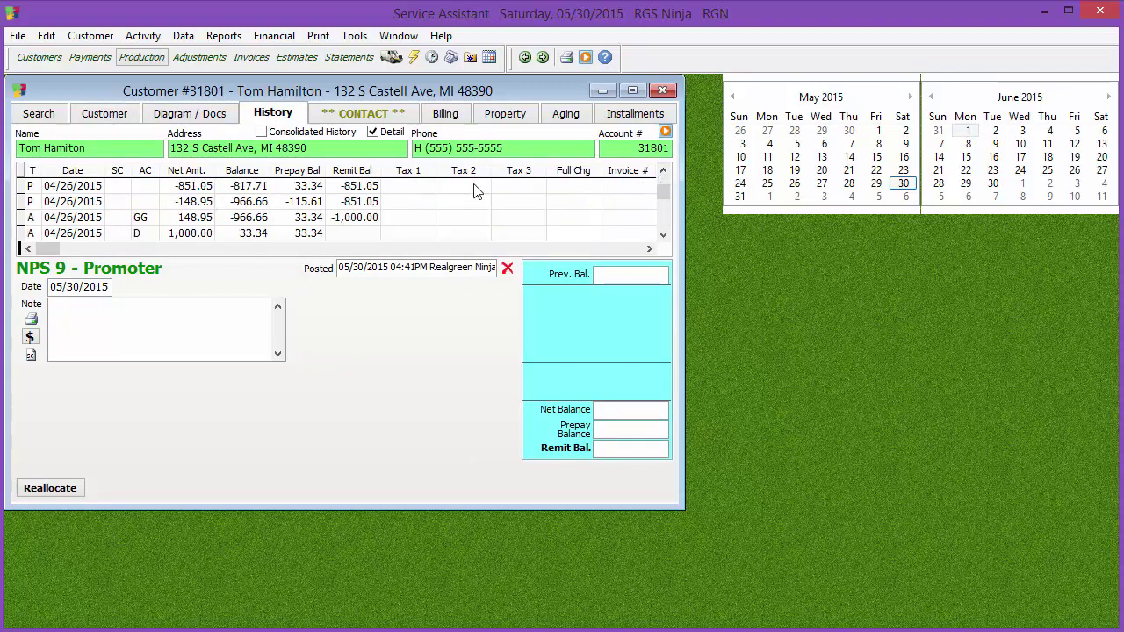
{"action": "left_click", "coordinate": [665, 172]}
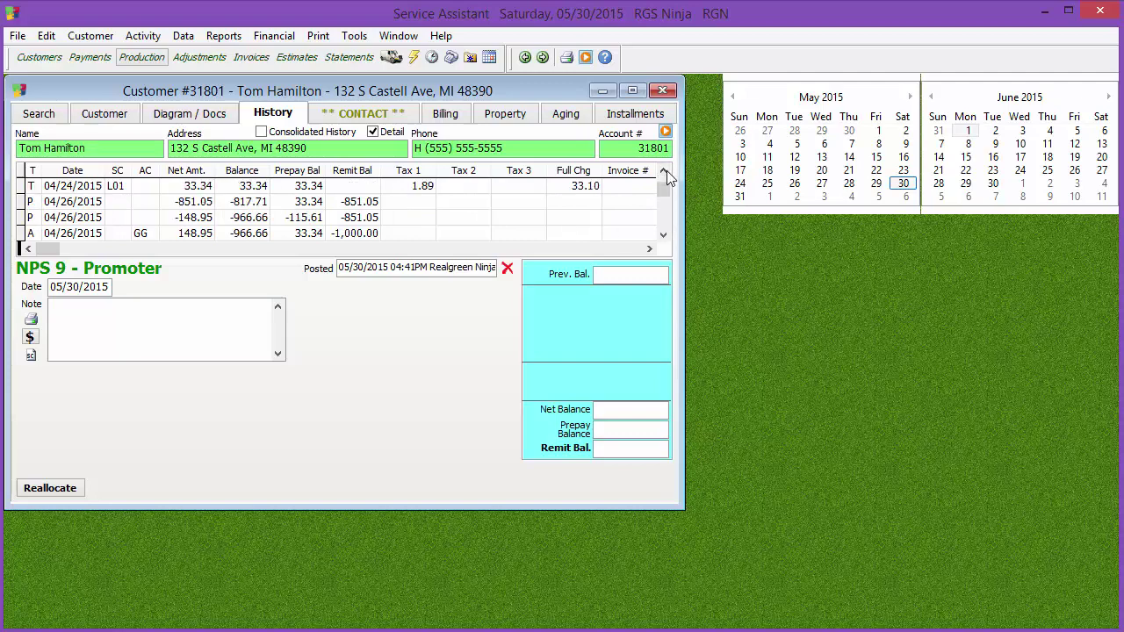
{"action": "left_click", "coordinate": [665, 172]}
{"action": "left_click", "coordinate": [128, 205]}
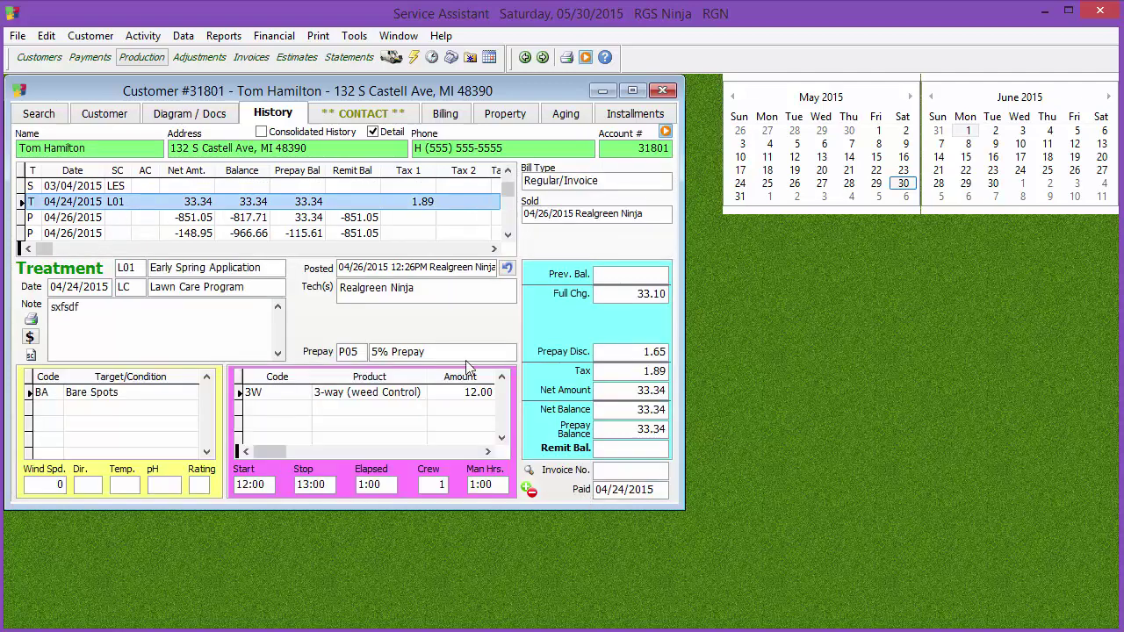
{"action": "left_click", "coordinate": [529, 490]}
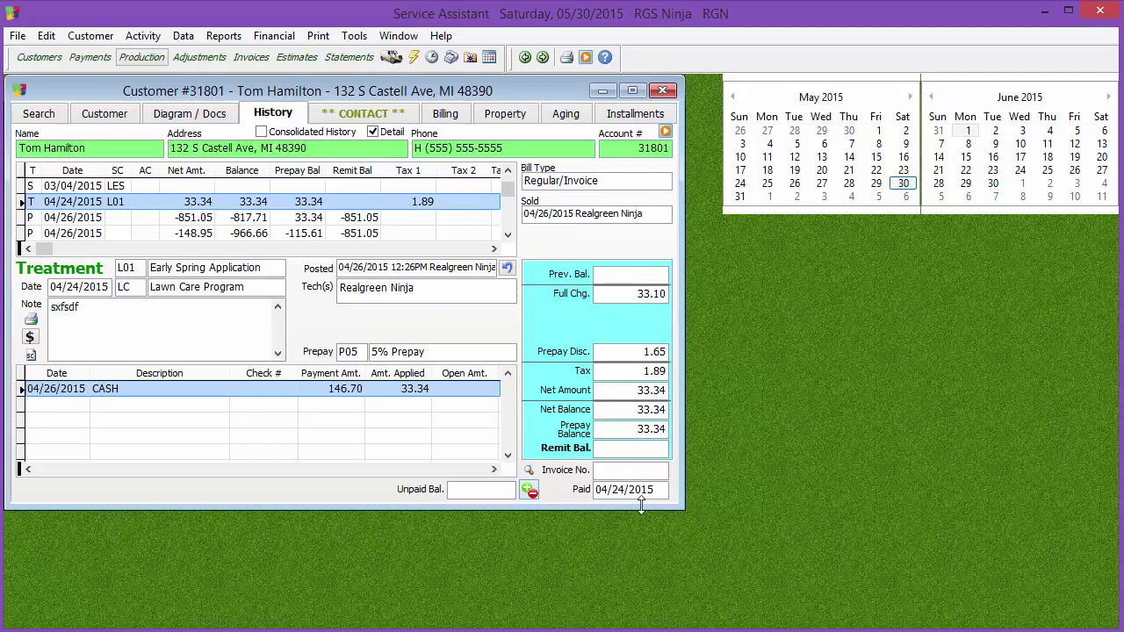
Step: Filter to open items and reallocate the 1,000.00 Write Off so the 148.95 cash payment applies 128
{"action": "left_click", "coordinate": [31, 338]}
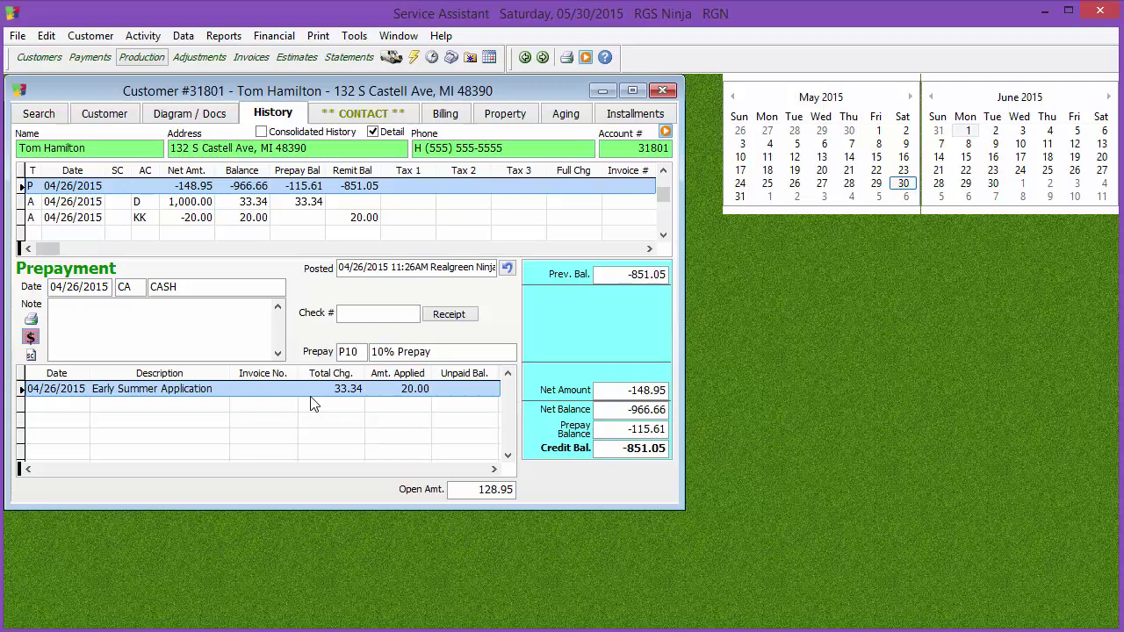
{"action": "left_click", "coordinate": [172, 201]}
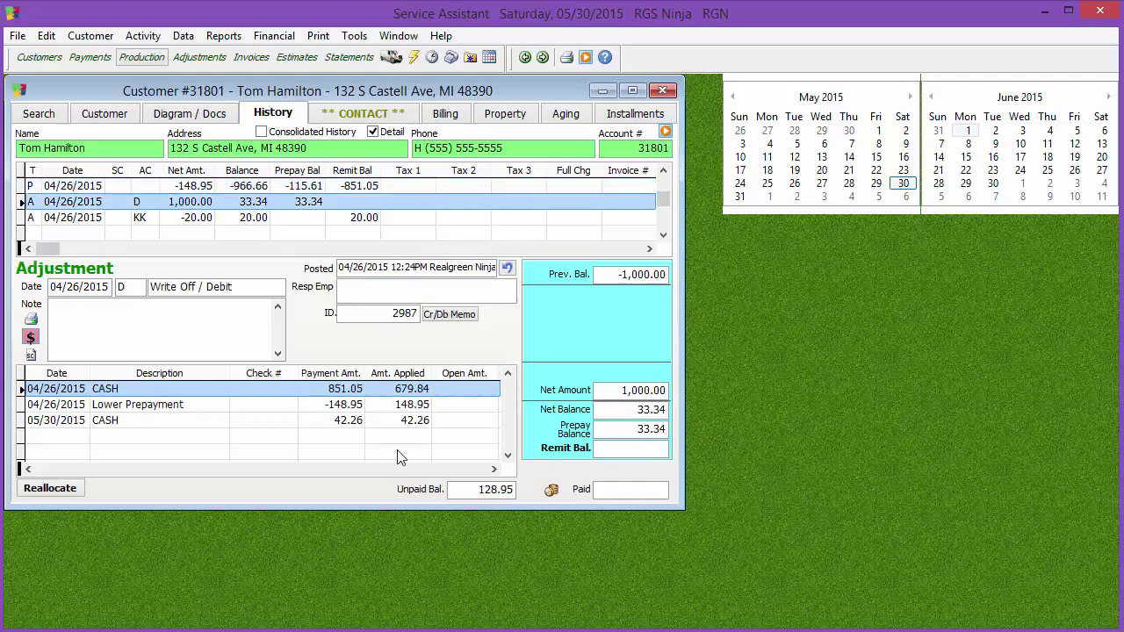
{"action": "left_click", "coordinate": [62, 488]}
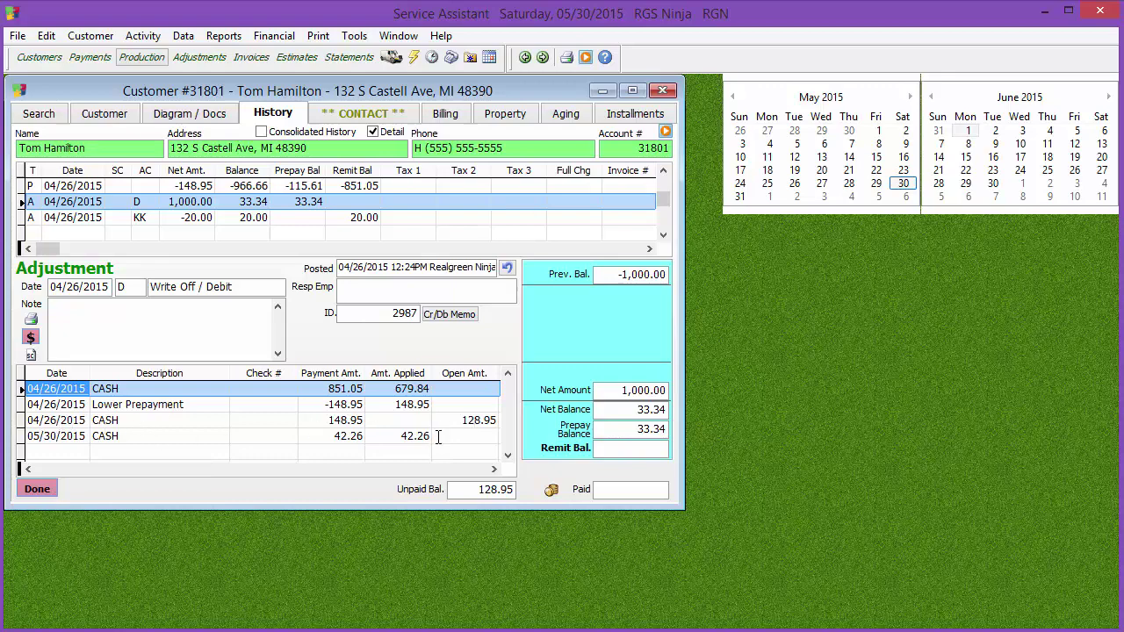
{"action": "left_click", "coordinate": [402, 420]}
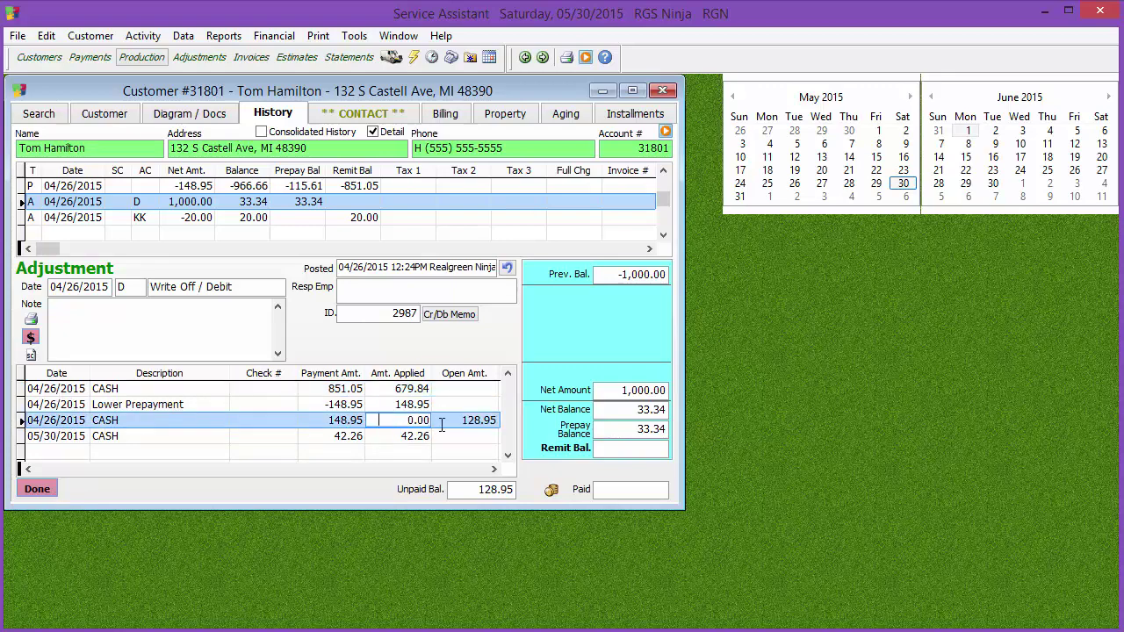
{"action": "type", "text": "128.95"}
{"action": "left_click", "coordinate": [37, 489]}
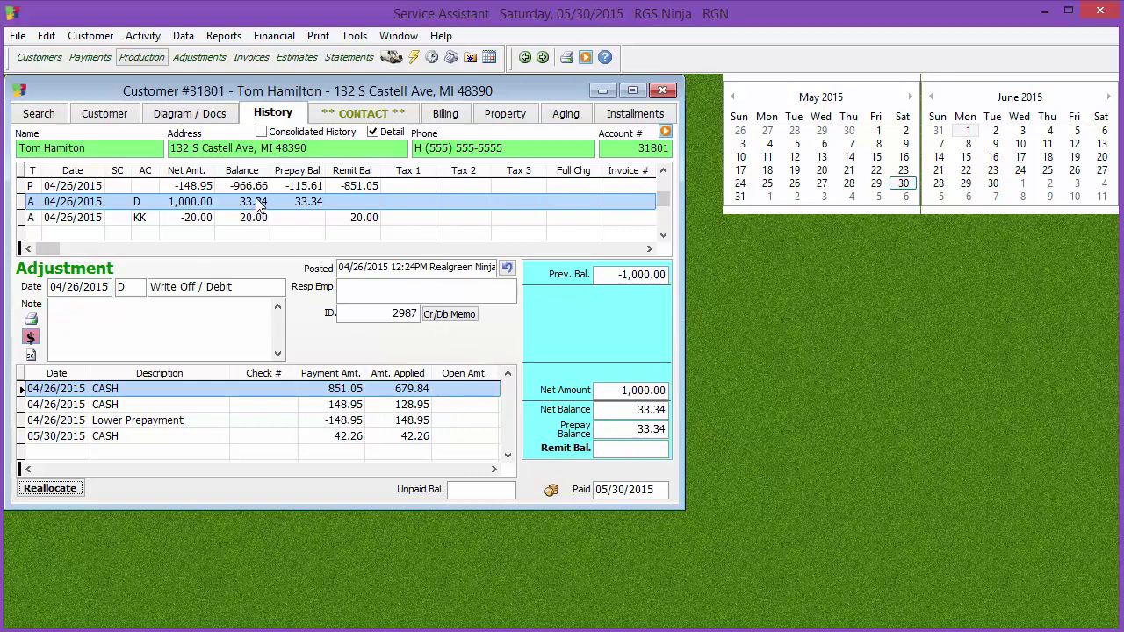
{"action": "scroll", "coordinate": [665, 178], "scroll_direction": "down", "scroll_amount": 2}
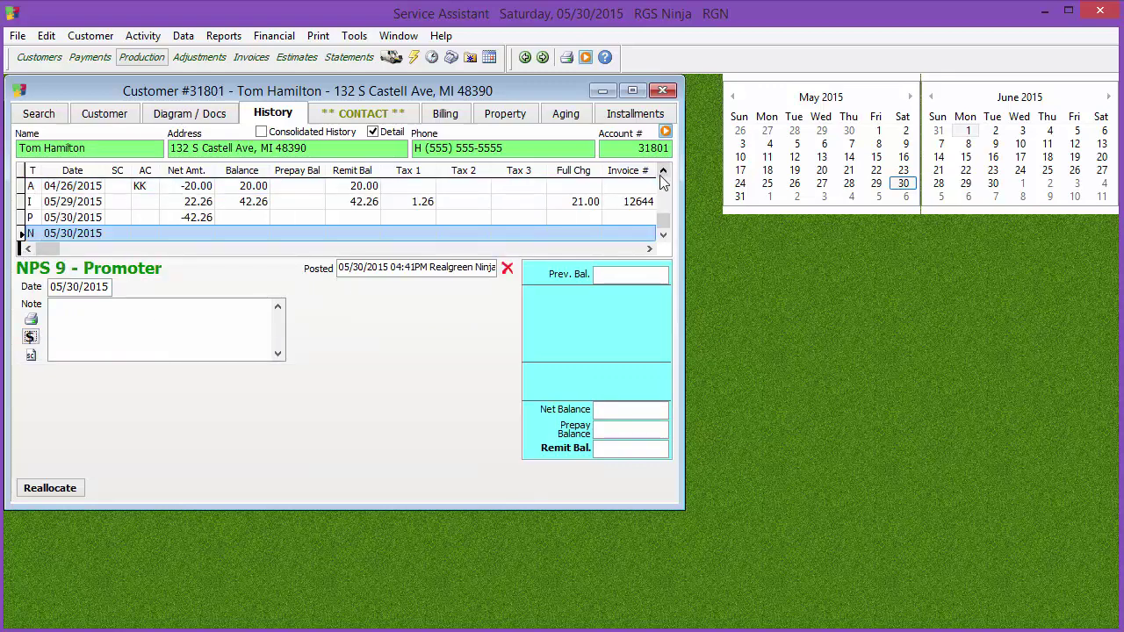
Step: Scroll to the top of History and select the 04/24/2015 L01 treatment row
{"action": "scroll", "coordinate": [664, 180], "scroll_direction": "up", "scroll_amount": 1}
{"action": "scroll", "coordinate": [670, 178], "scroll_direction": "up", "scroll_amount": 5}
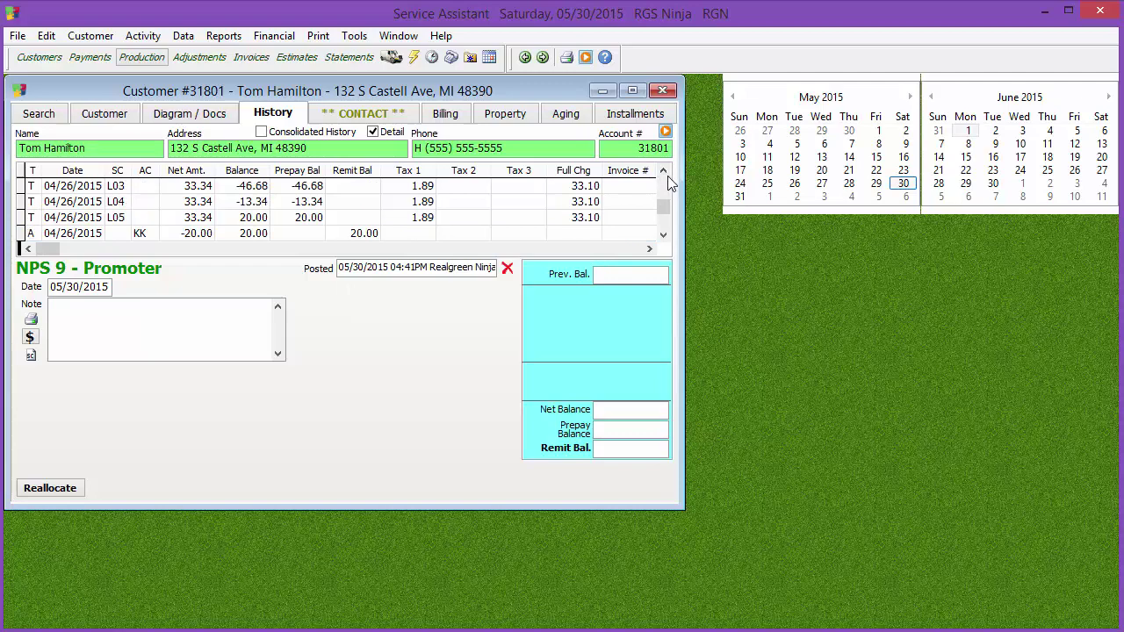
{"action": "scroll", "coordinate": [666, 174], "scroll_direction": "up", "scroll_amount": 4}
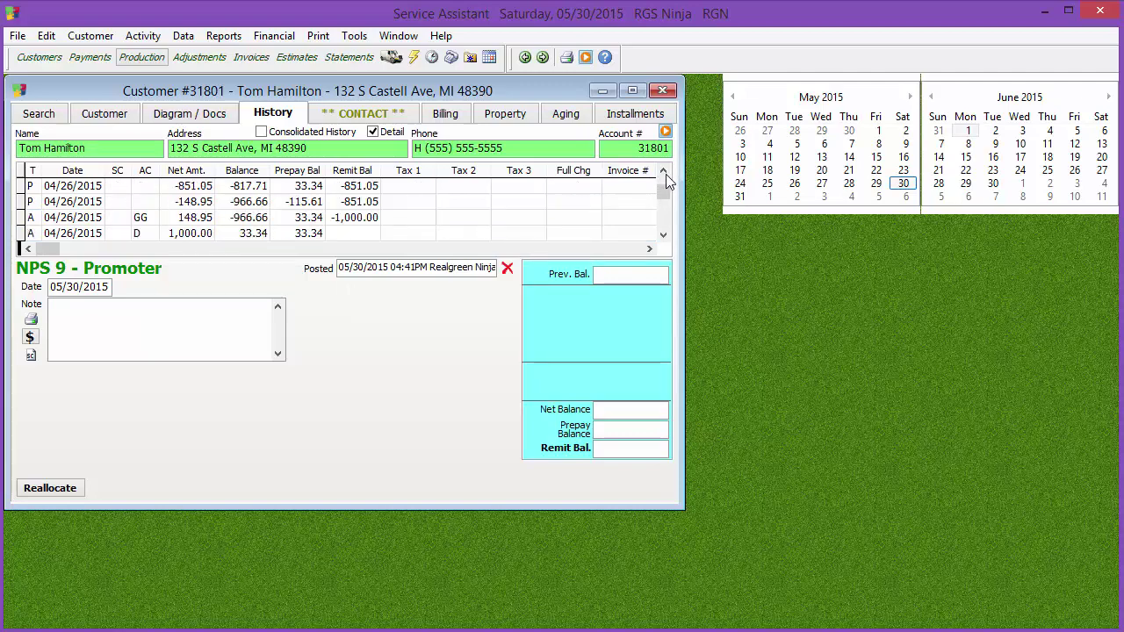
{"action": "left_click", "coordinate": [94, 218]}
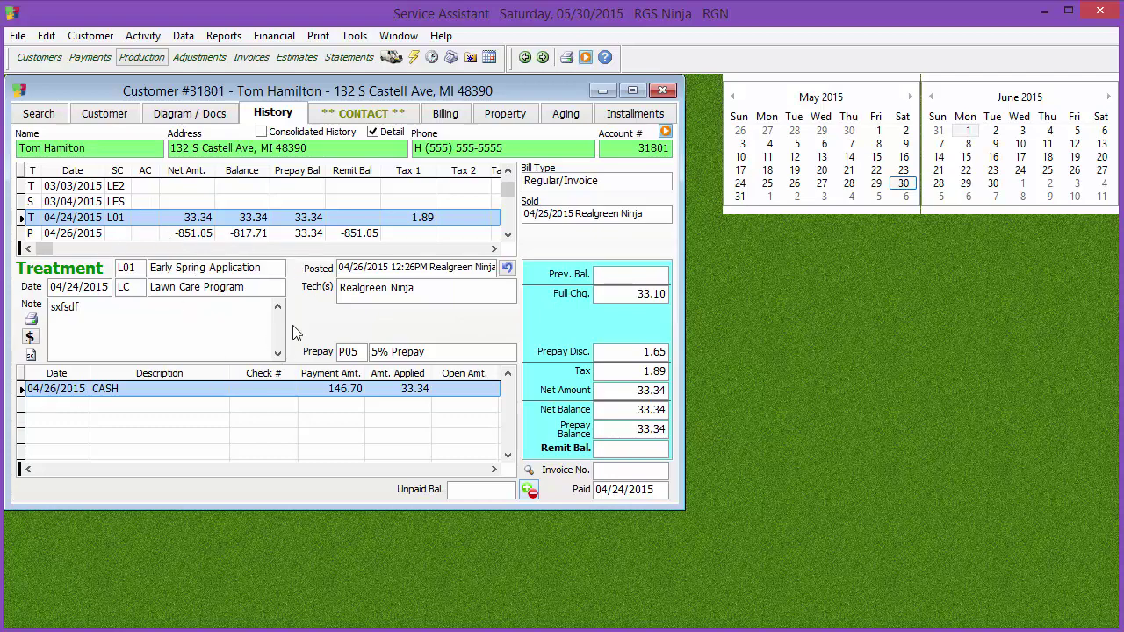
Step: Create a new Service Call job targeting BA Bare Spots with job code SC and 25.00 standard price
{"action": "left_click", "coordinate": [31, 356]}
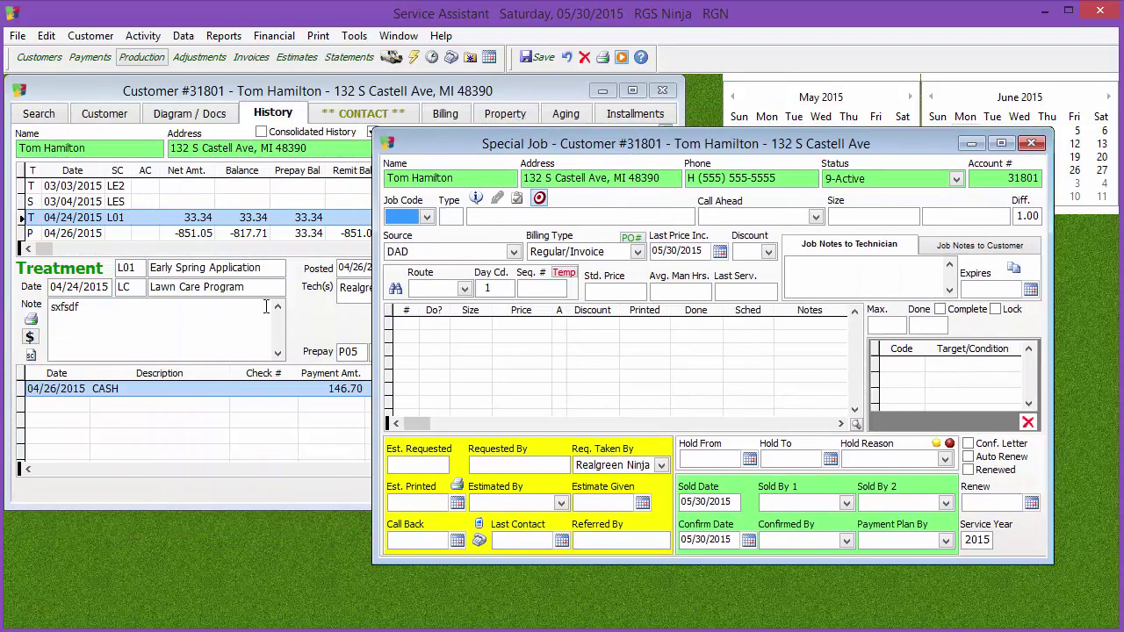
{"action": "left_click", "coordinate": [942, 367]}
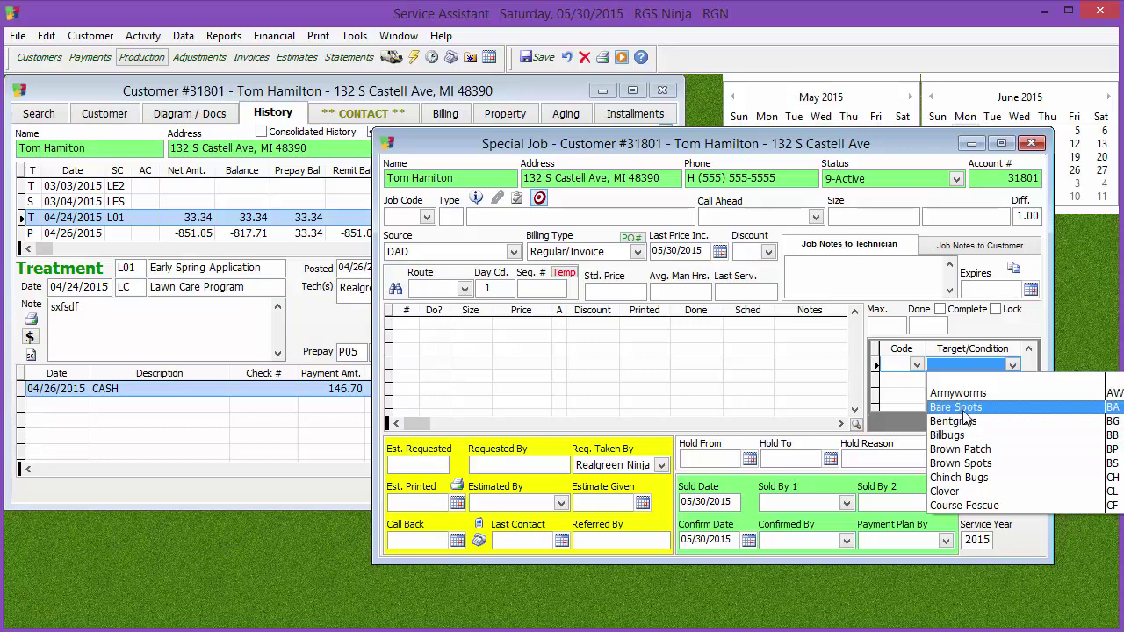
{"action": "left_click", "coordinate": [955, 406]}
{"action": "left_click", "coordinate": [428, 218]}
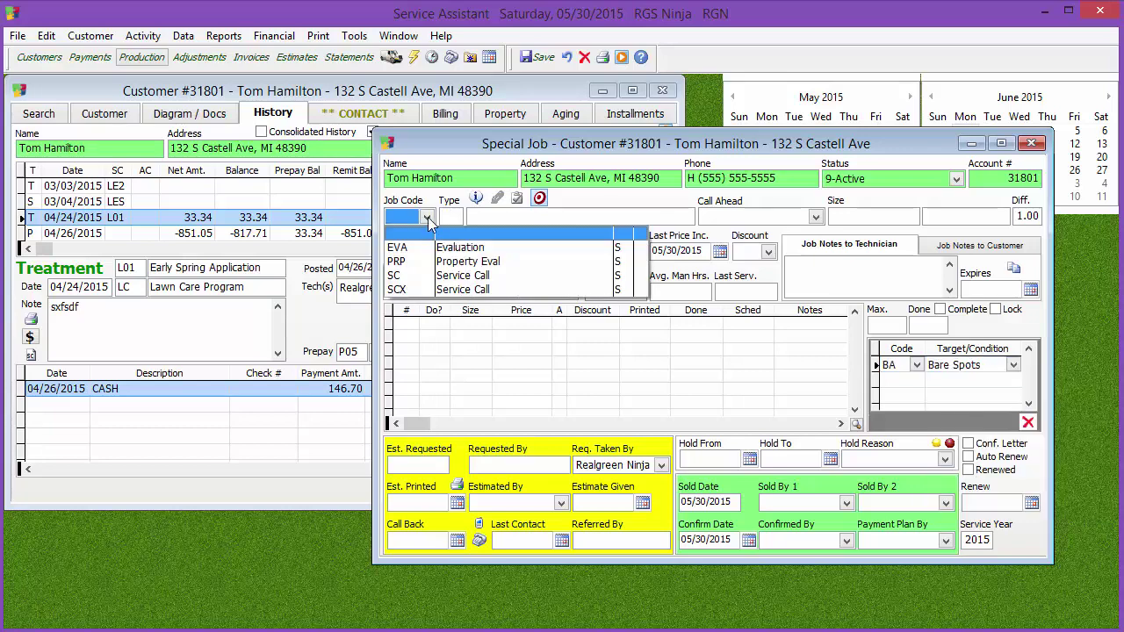
{"action": "left_click", "coordinate": [526, 282]}
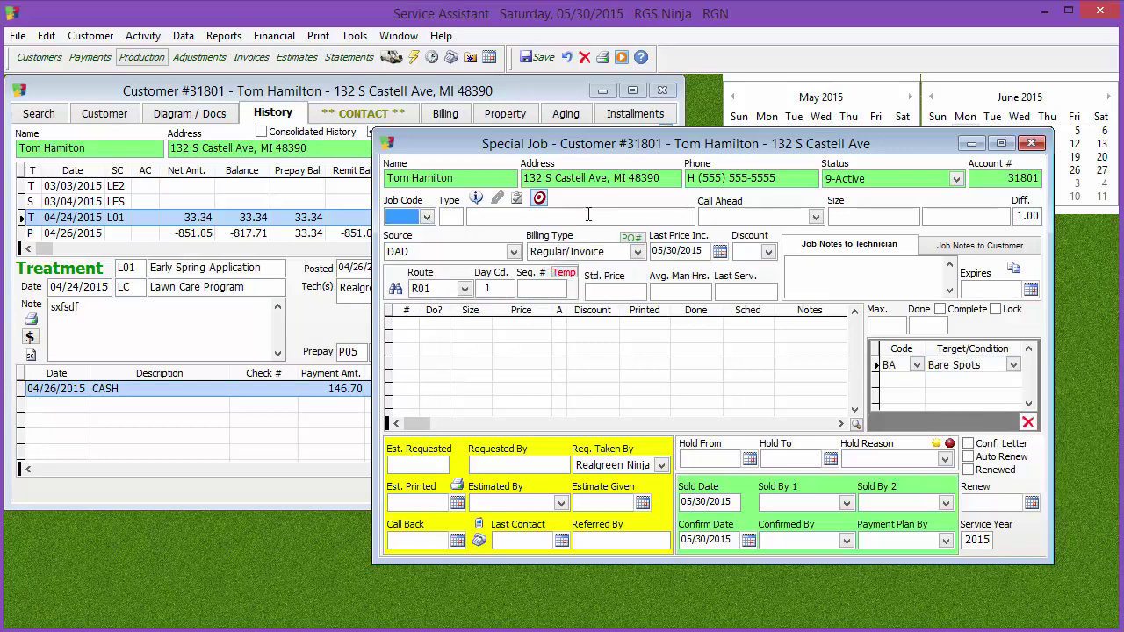
{"action": "left_click", "coordinate": [795, 285]}
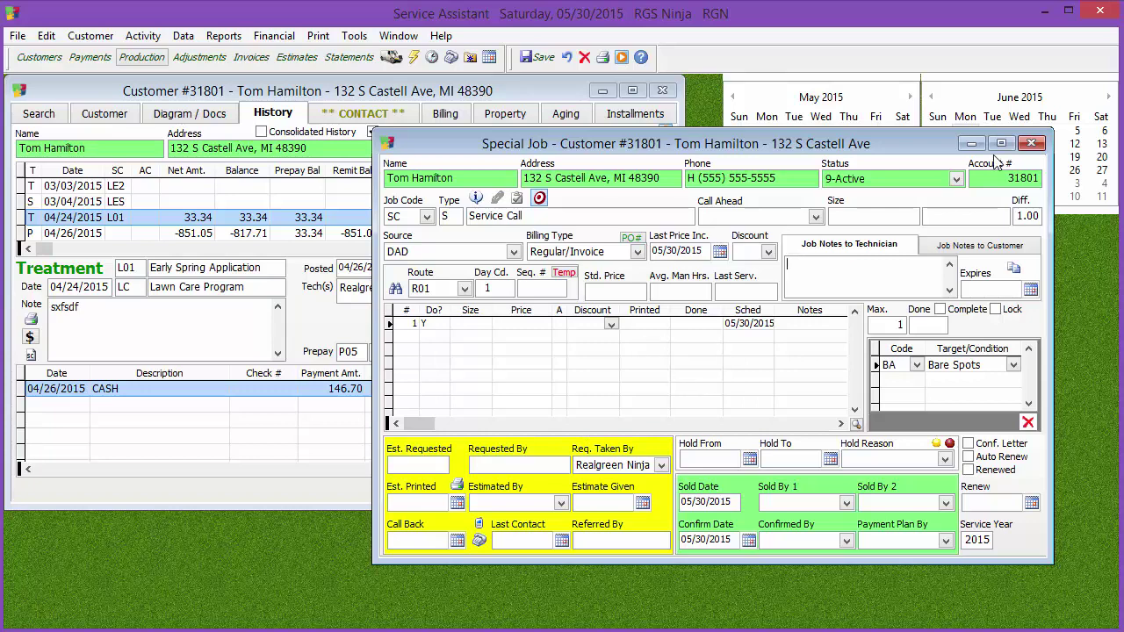
{"action": "left_click", "coordinate": [620, 297]}
{"action": "key", "text": "Tab"}
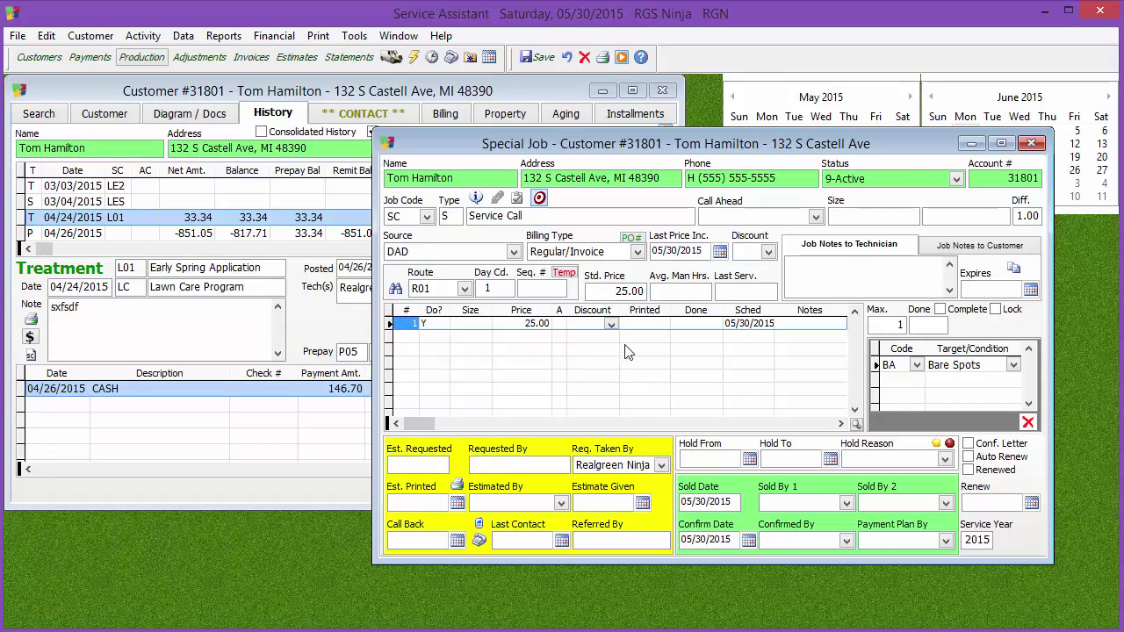
Step: Save the job with salesperson 1 as Sold By, then open the Transaction History report
{"action": "left_click", "coordinate": [539, 57]}
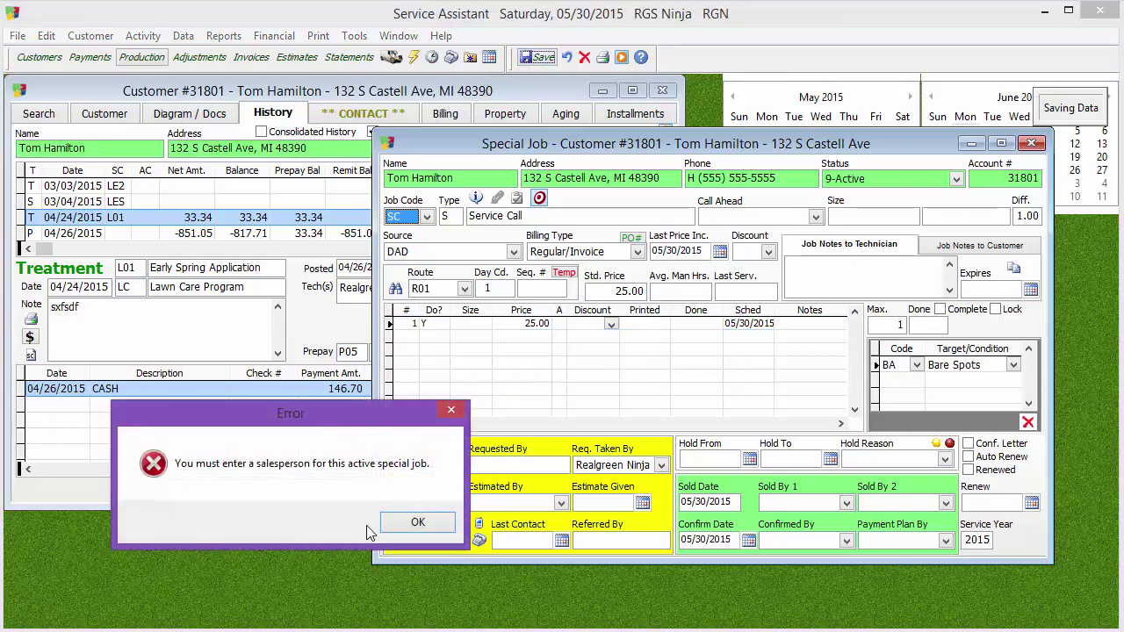
{"action": "left_click", "coordinate": [420, 520]}
{"action": "left_click", "coordinate": [812, 504]}
{"action": "left_click", "coordinate": [801, 569]}
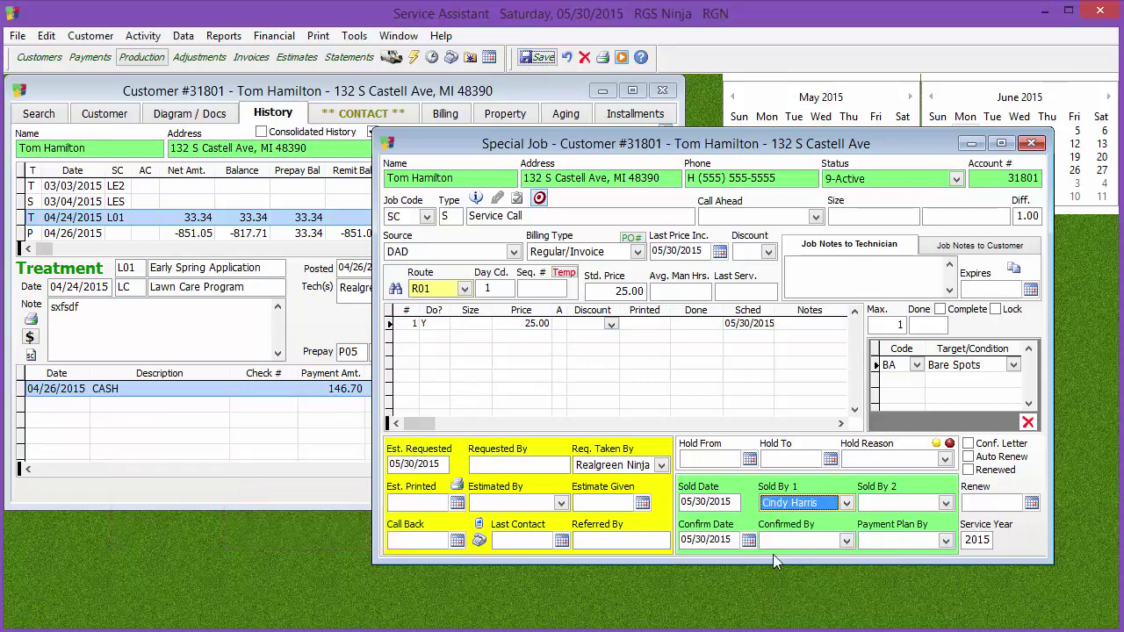
{"action": "left_click", "coordinate": [538, 57]}
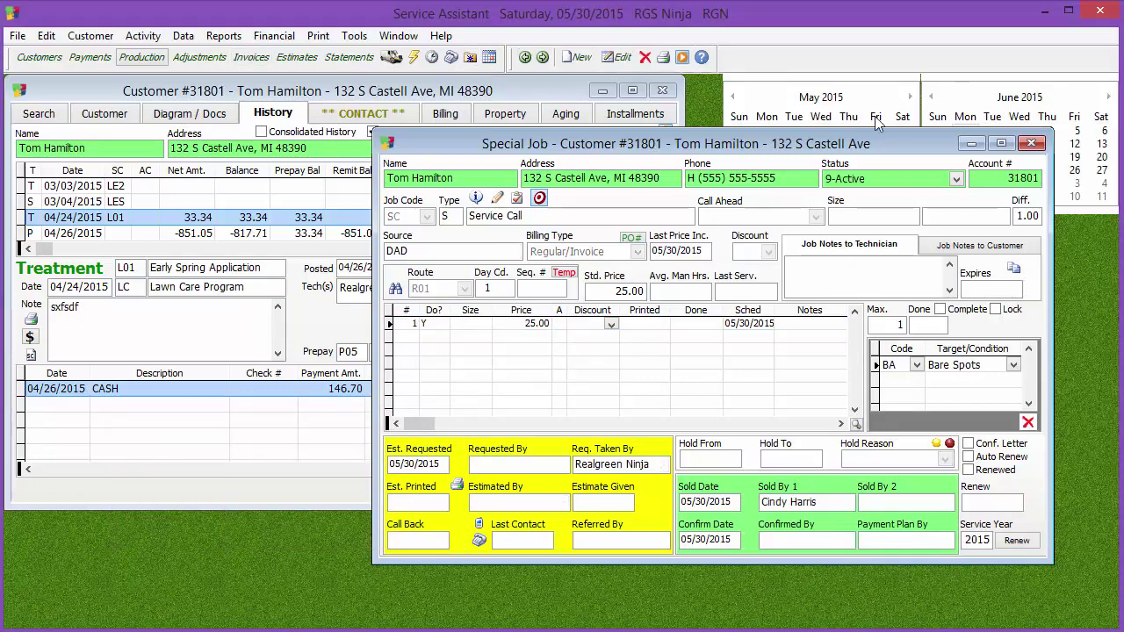
{"action": "left_click", "coordinate": [1032, 143]}
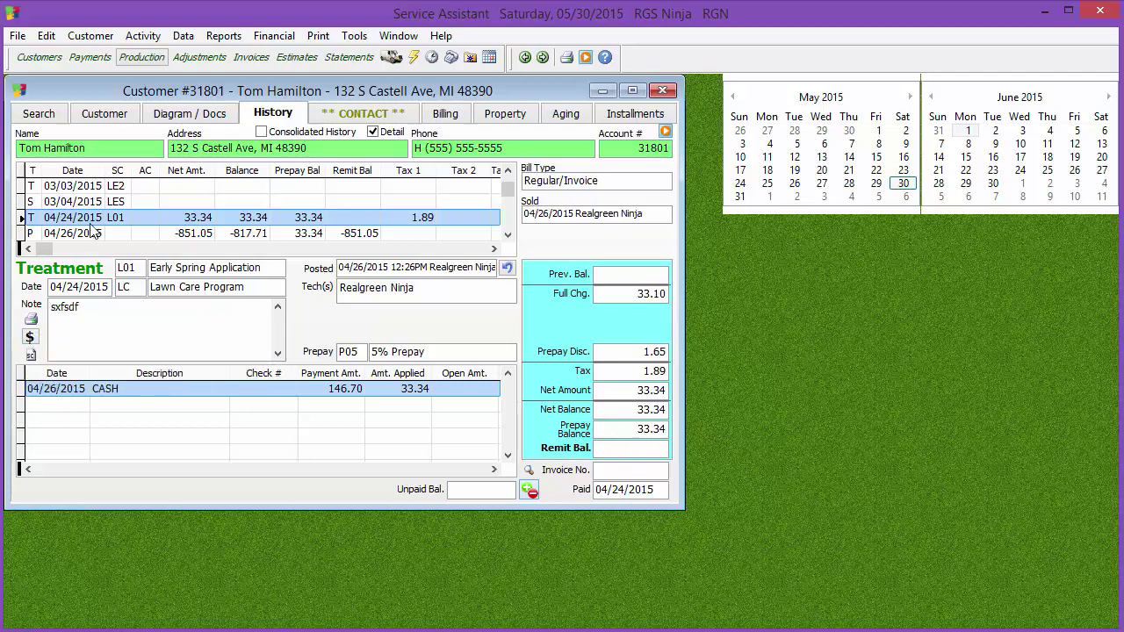
{"action": "left_click", "coordinate": [33, 321]}
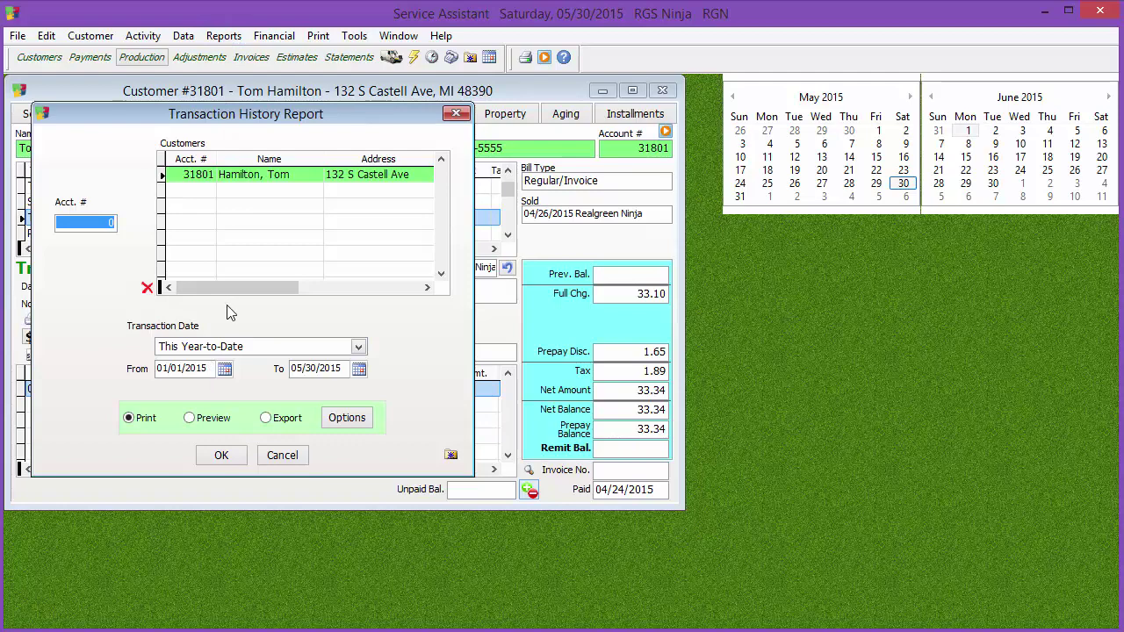
Step: Preview the year-to-date transaction history report and close the preview
{"action": "left_click", "coordinate": [202, 419]}
{"action": "left_click", "coordinate": [219, 456]}
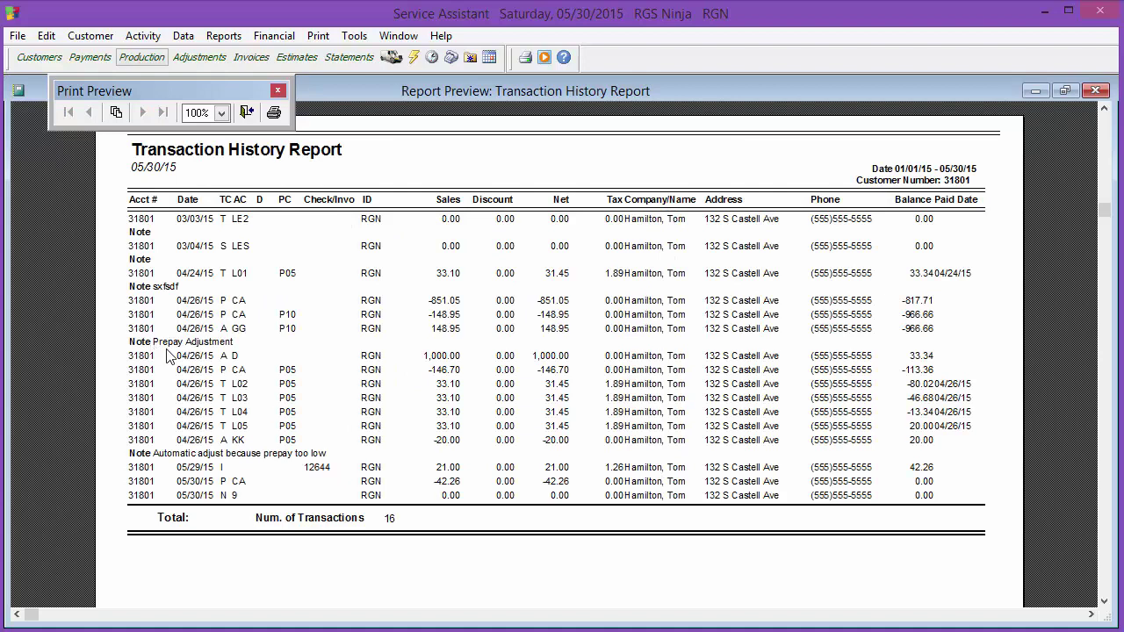
{"action": "left_click", "coordinate": [247, 111]}
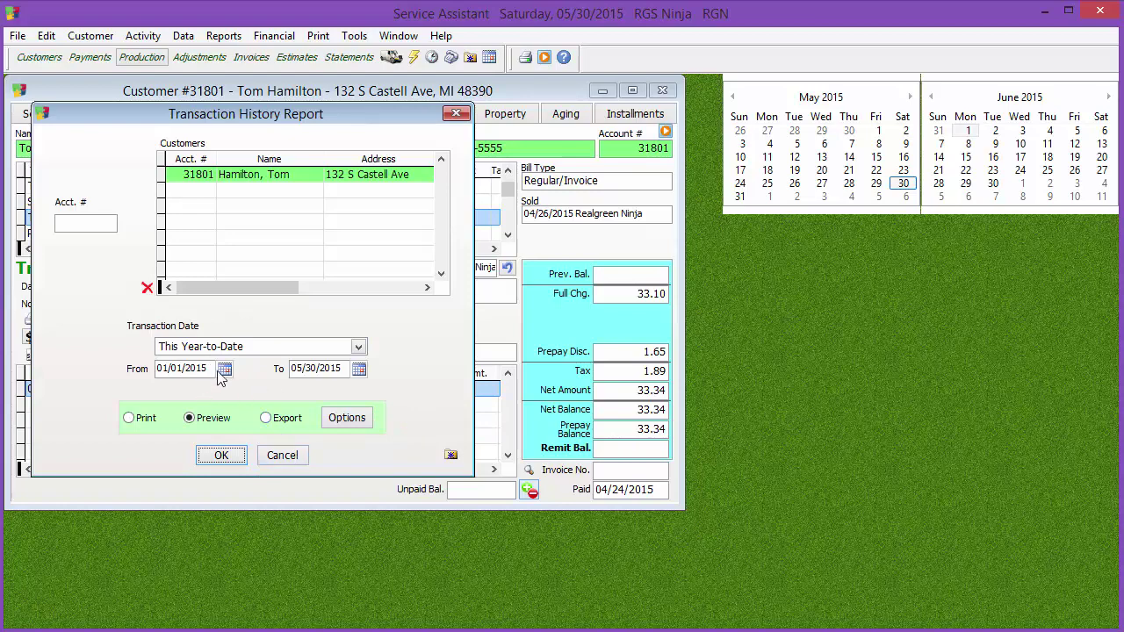
Step: Change the Transaction Date range to All and close the report settings
{"action": "left_click", "coordinate": [253, 349]}
{"action": "left_click_drag", "start_coordinate": [319, 413], "coordinate": [319, 361]}
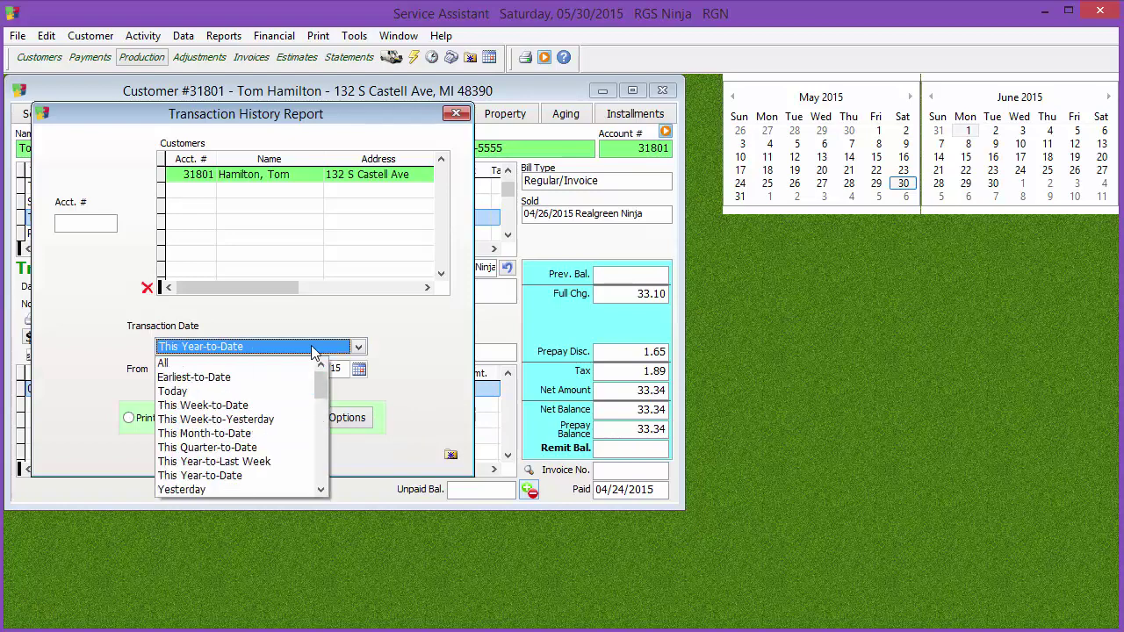
{"action": "left_click", "coordinate": [224, 373]}
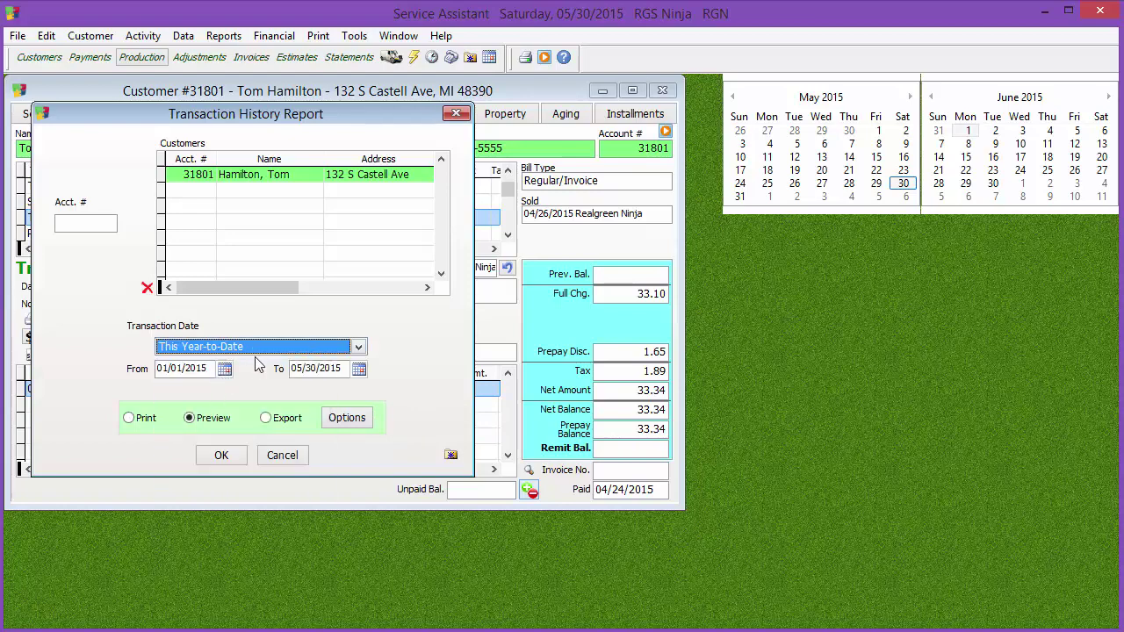
{"action": "key", "text": "Home"}
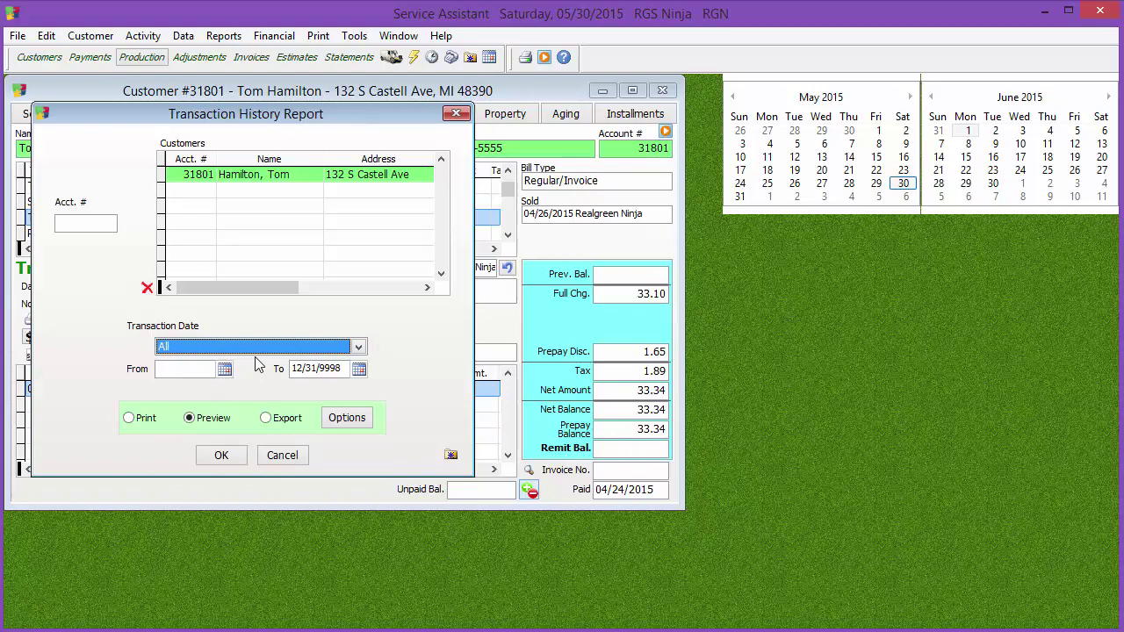
{"action": "left_click", "coordinate": [452, 115]}
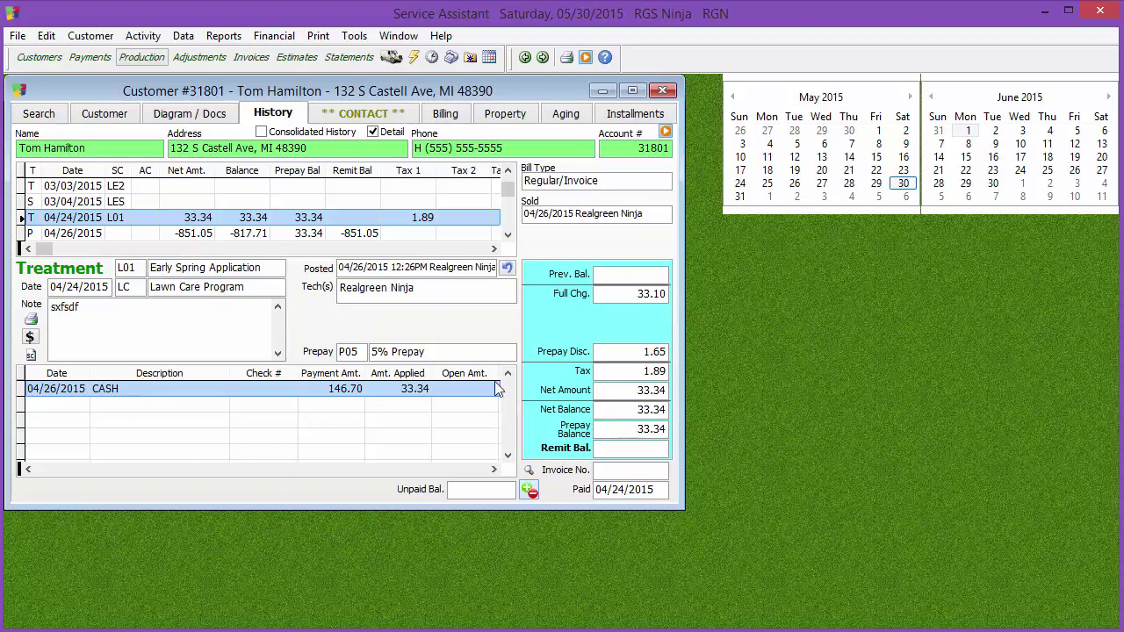
Step: Open the 03/04/2015 Core Aeration job showing its Bare Spots and Chinch Bugs targets and 25.00 Grub
{"action": "left_click", "coordinate": [509, 236]}
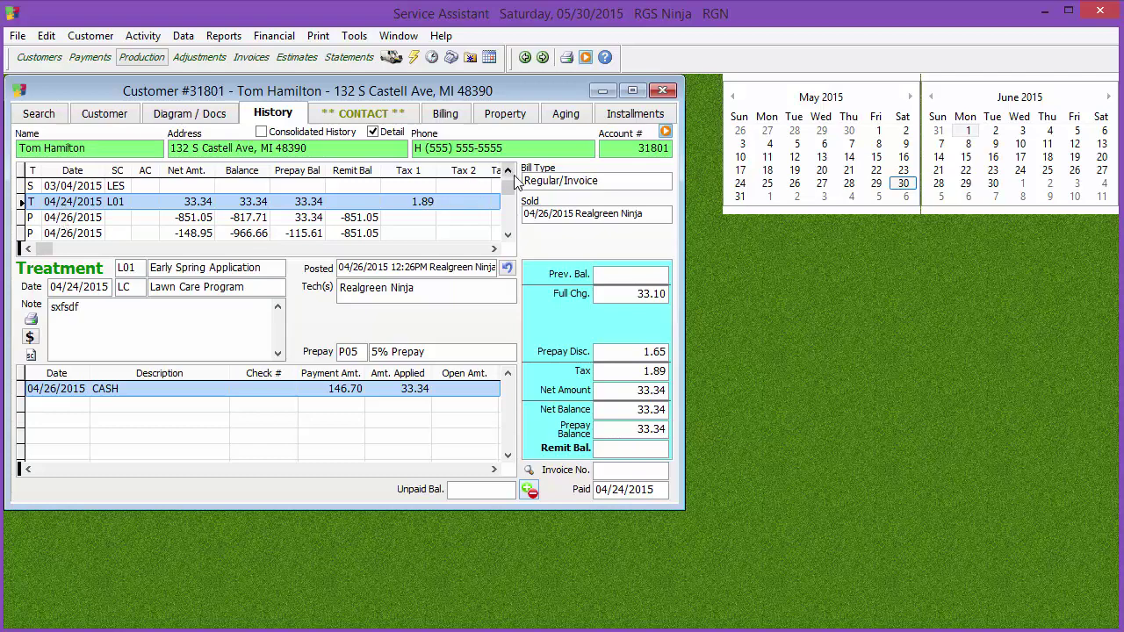
{"action": "left_click", "coordinate": [82, 187]}
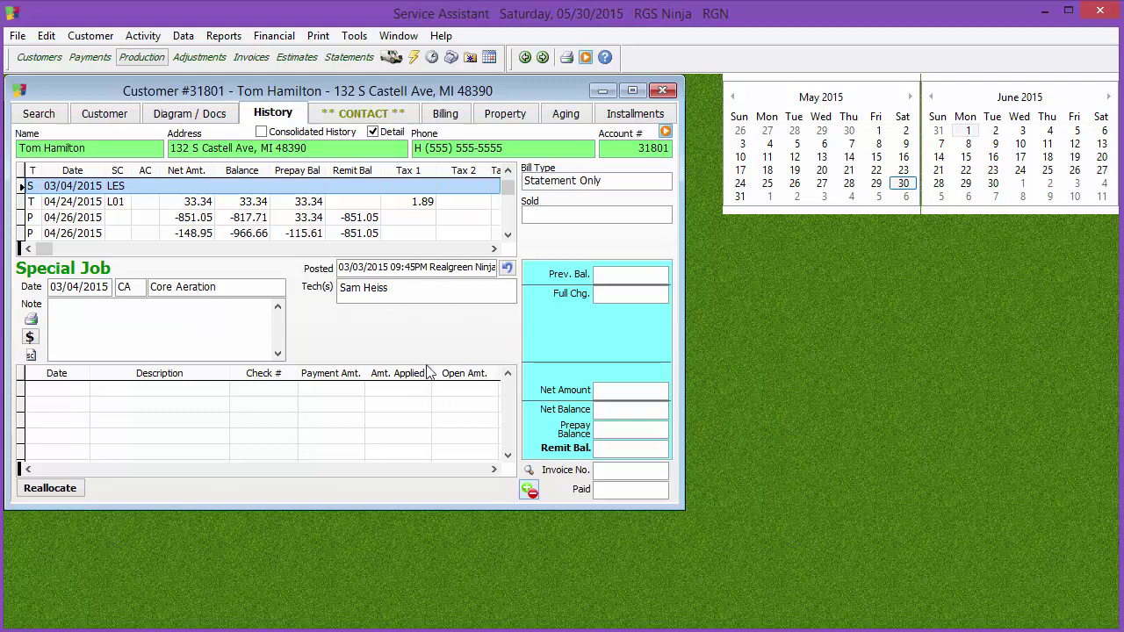
{"action": "left_click", "coordinate": [529, 490]}
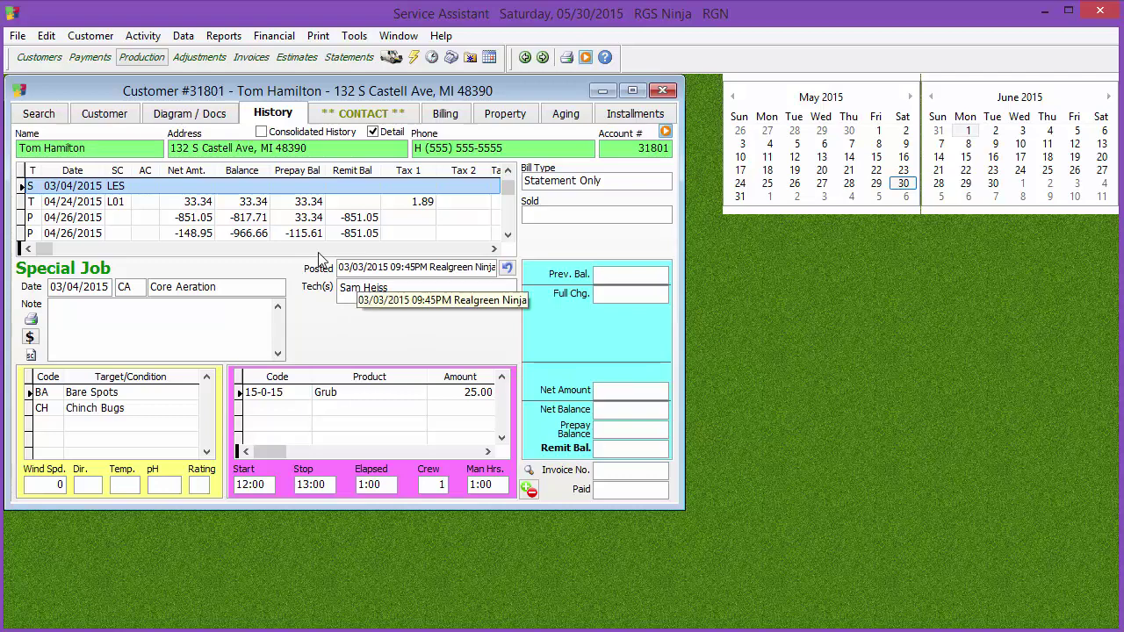
{"action": "left_click", "coordinate": [114, 201]}
{"action": "left_click", "coordinate": [114, 185]}
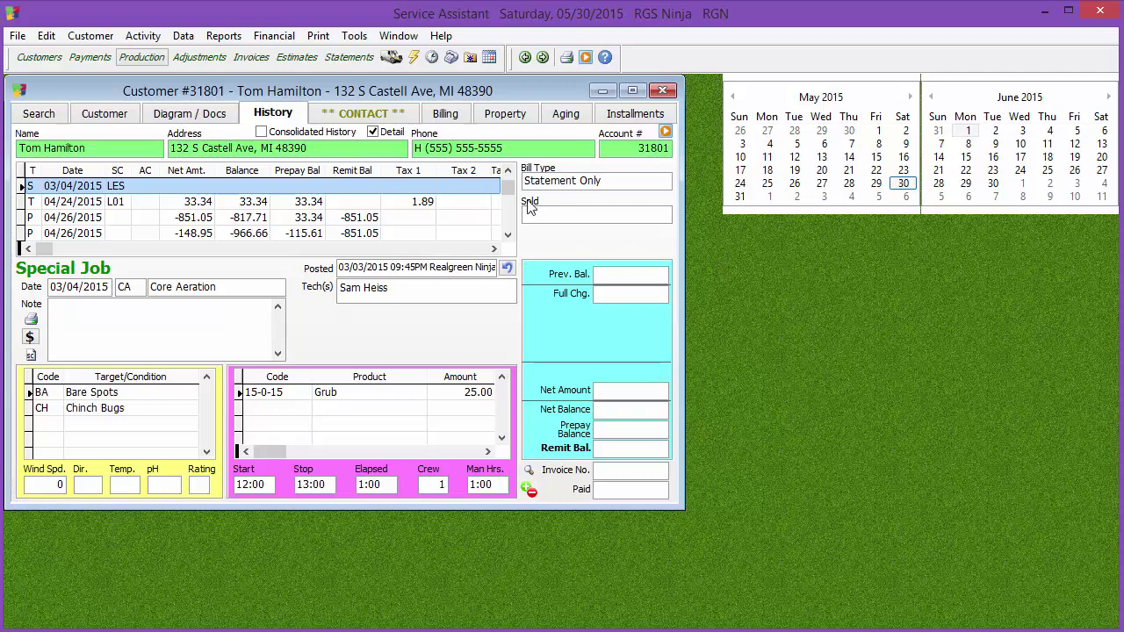
Step: Log in and change the Core Aeration job's bill type to Regular/Invoice
{"action": "double_click", "coordinate": [578, 182]}
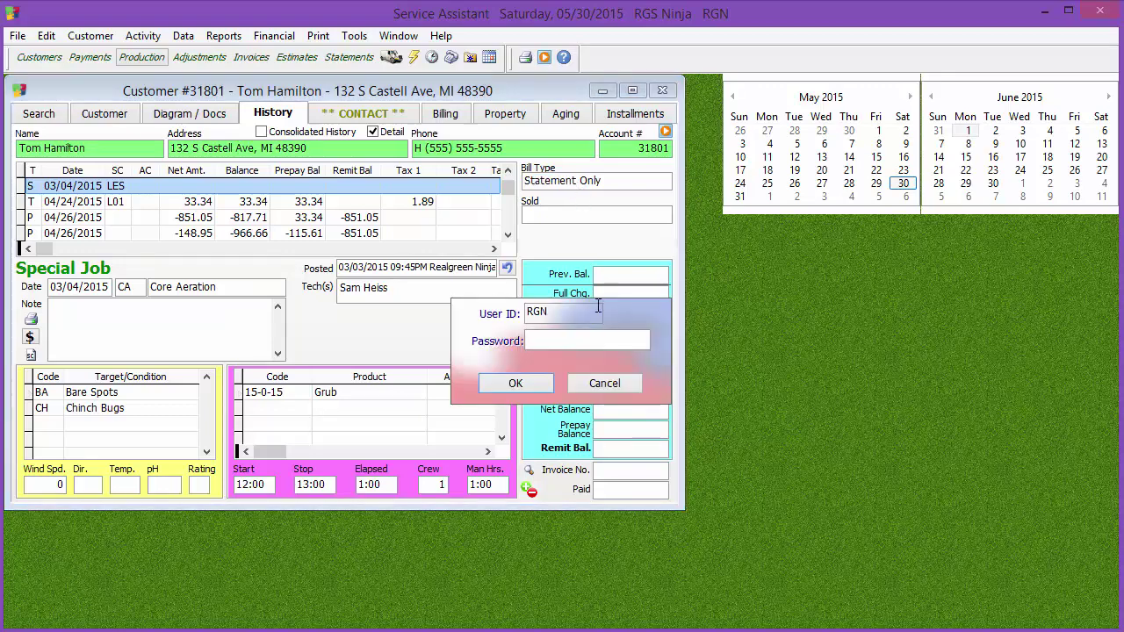
{"action": "key", "text": "Return"}
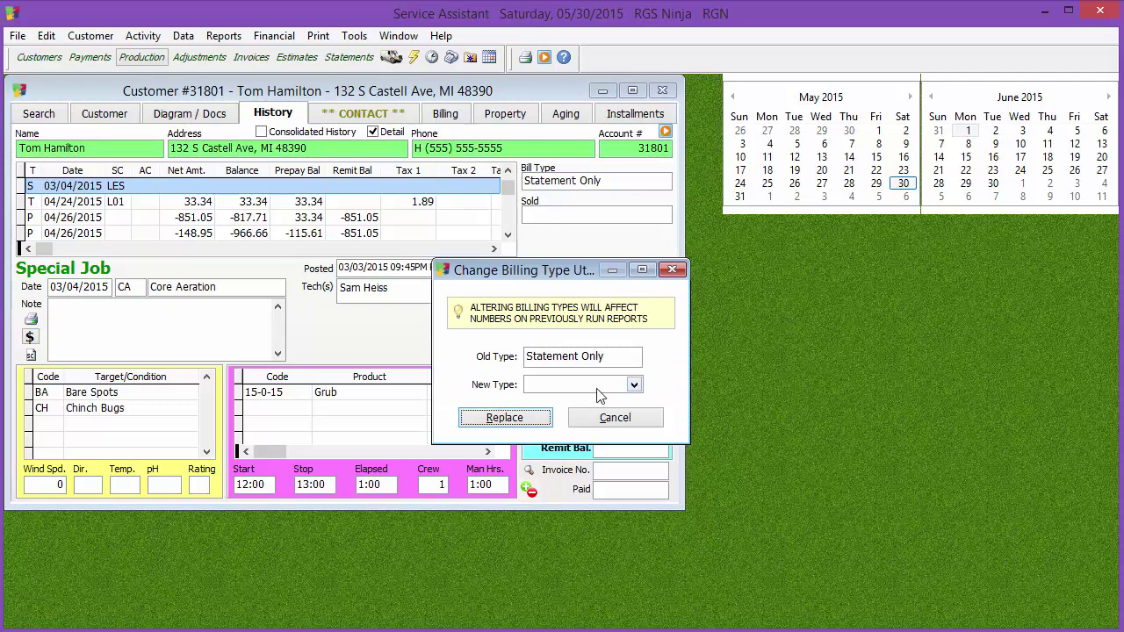
{"action": "left_click", "coordinate": [601, 394]}
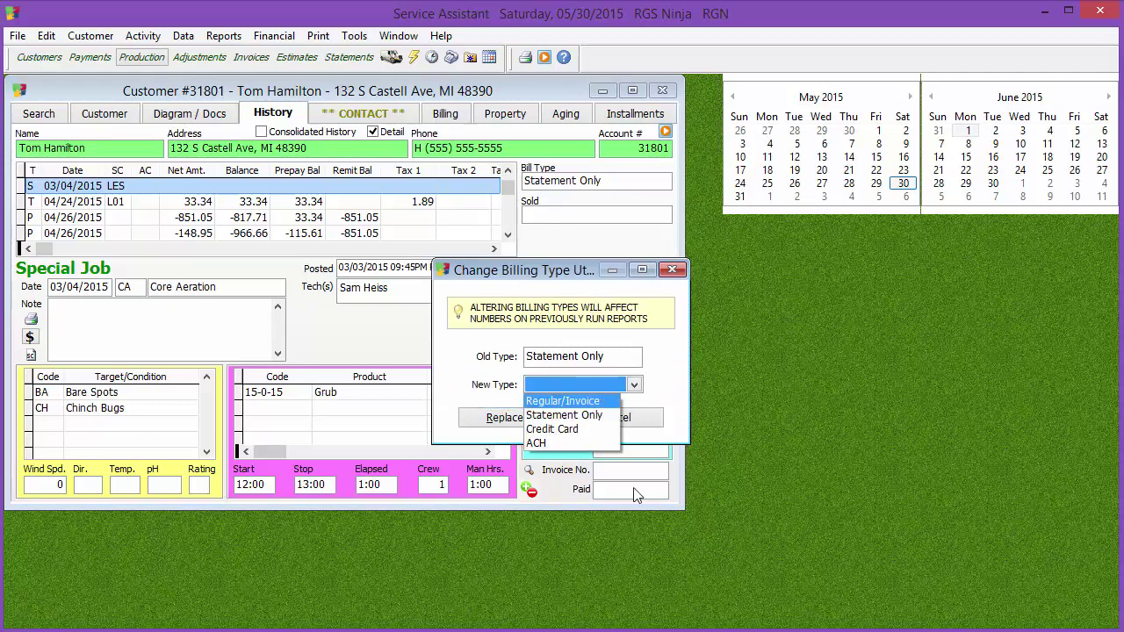
{"action": "left_click", "coordinate": [580, 403]}
{"action": "left_click", "coordinate": [521, 422]}
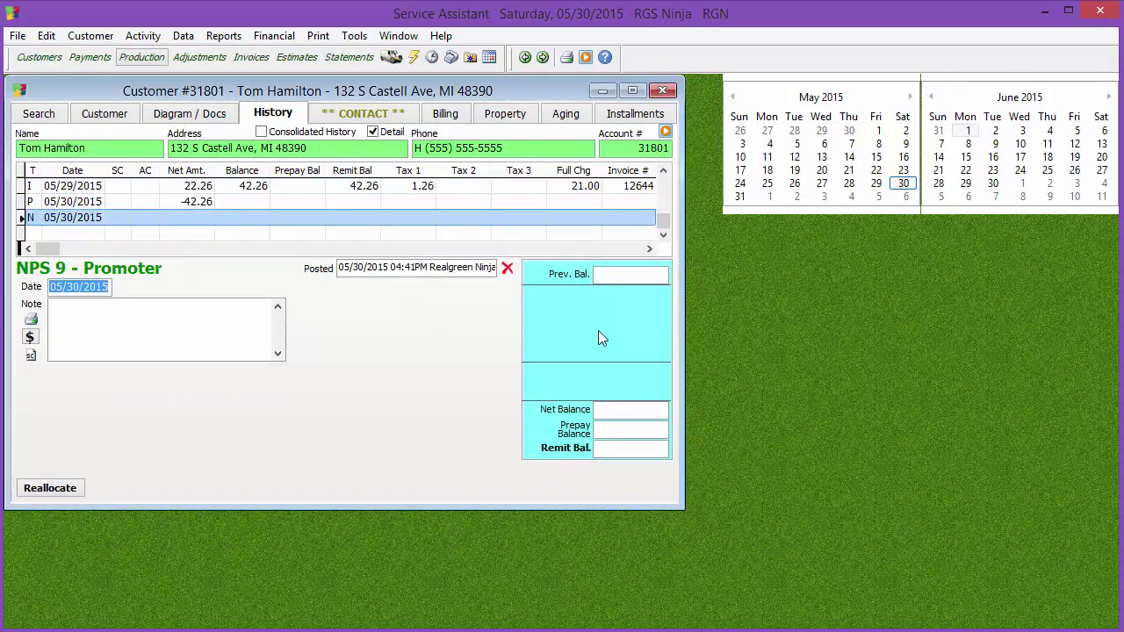
Step: View the May 2015 installment and the L02 Late Spring Application treatment records
{"action": "left_click", "coordinate": [664, 193]}
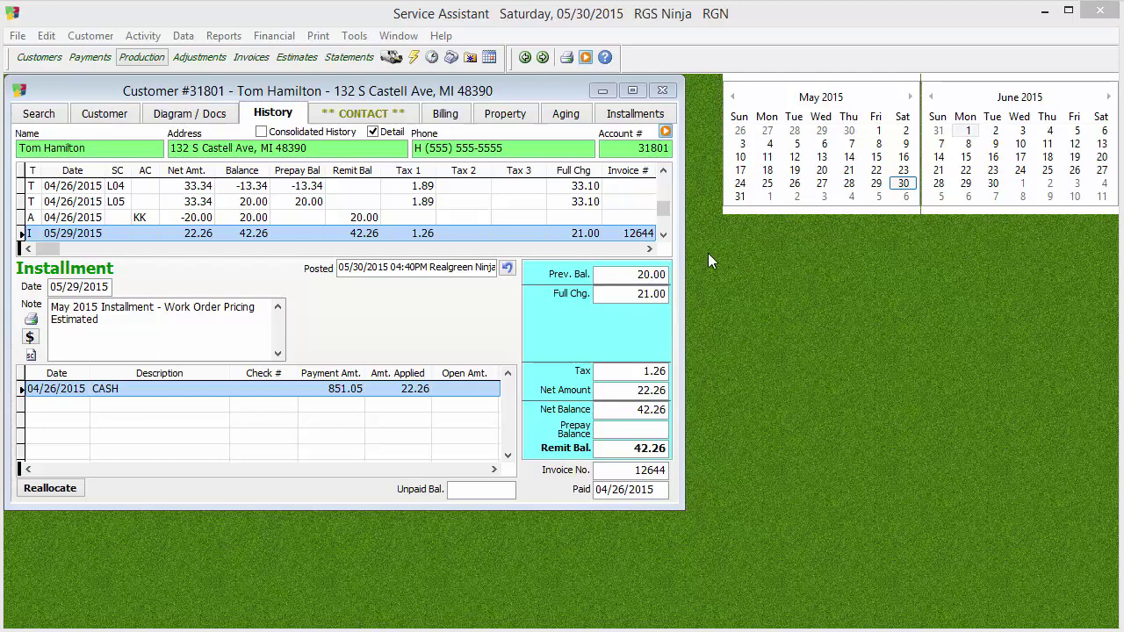
{"action": "left_click", "coordinate": [665, 188]}
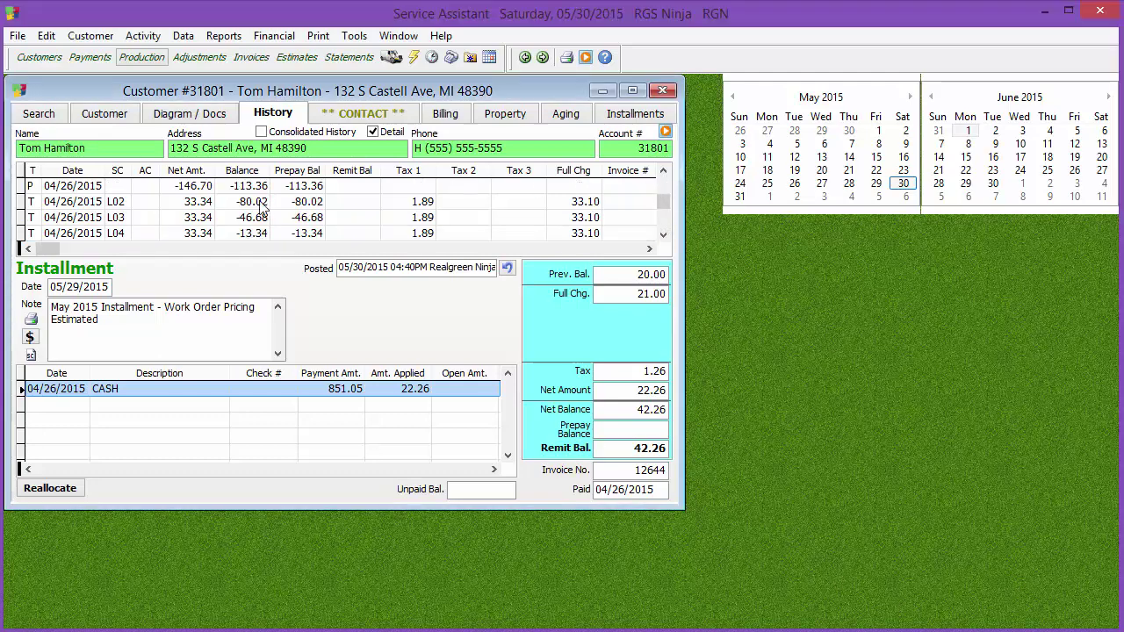
{"action": "left_click", "coordinate": [145, 203]}
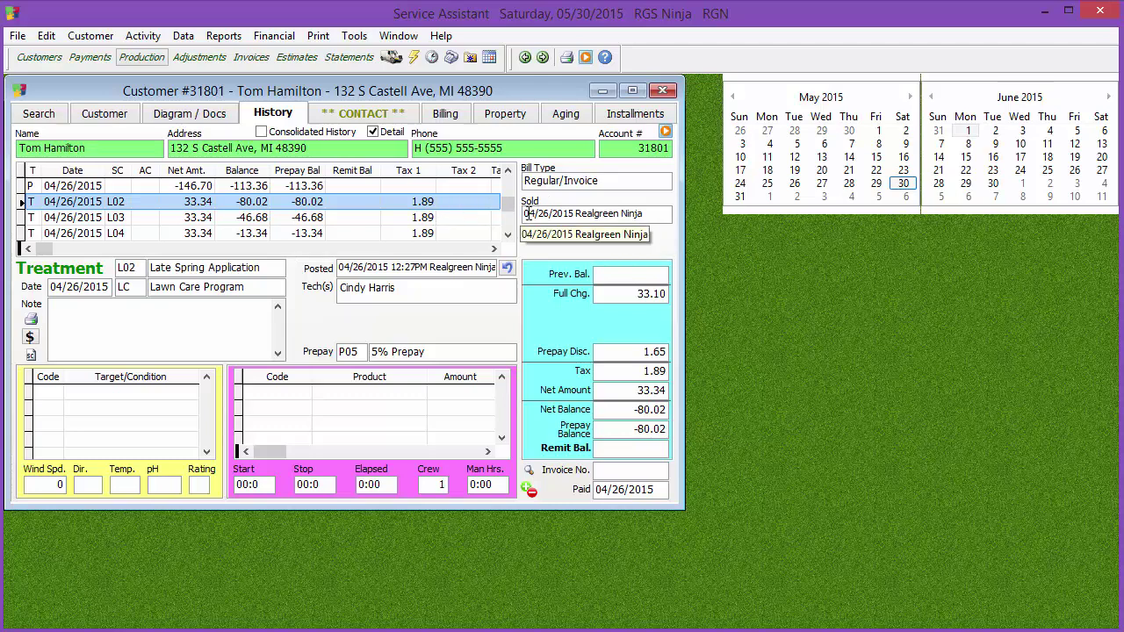
Step: Scroll back past the 03/04/2015 Core Aeration job and open the 04/26/2015 -851.05 cash payment
{"action": "left_click", "coordinate": [508, 173]}
{"action": "left_click", "coordinate": [507, 173]}
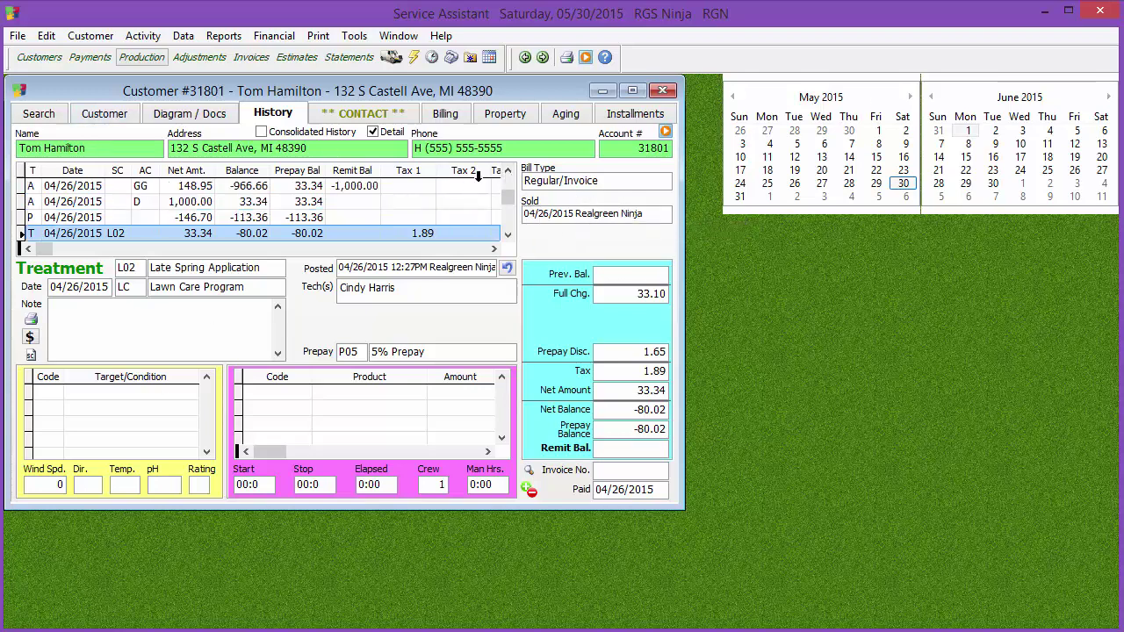
{"action": "left_click", "coordinate": [508, 171]}
{"action": "left_click", "coordinate": [509, 170]}
{"action": "left_click", "coordinate": [509, 170]}
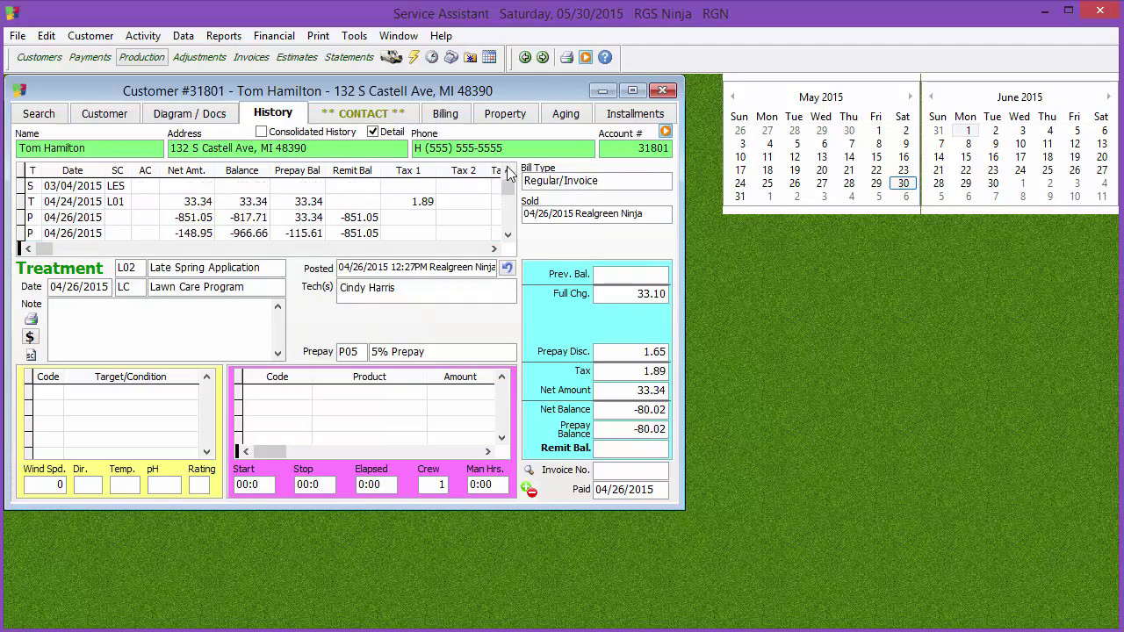
{"action": "left_click", "coordinate": [508, 170]}
{"action": "left_click", "coordinate": [54, 202]}
{"action": "left_click", "coordinate": [150, 217]}
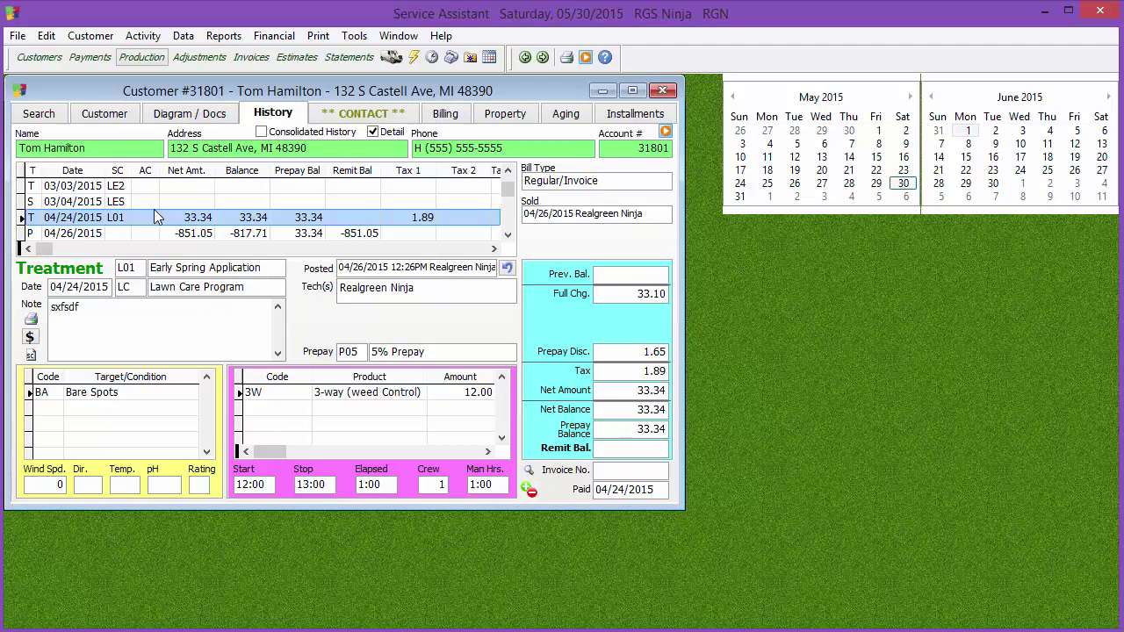
{"action": "left_click", "coordinate": [330, 233]}
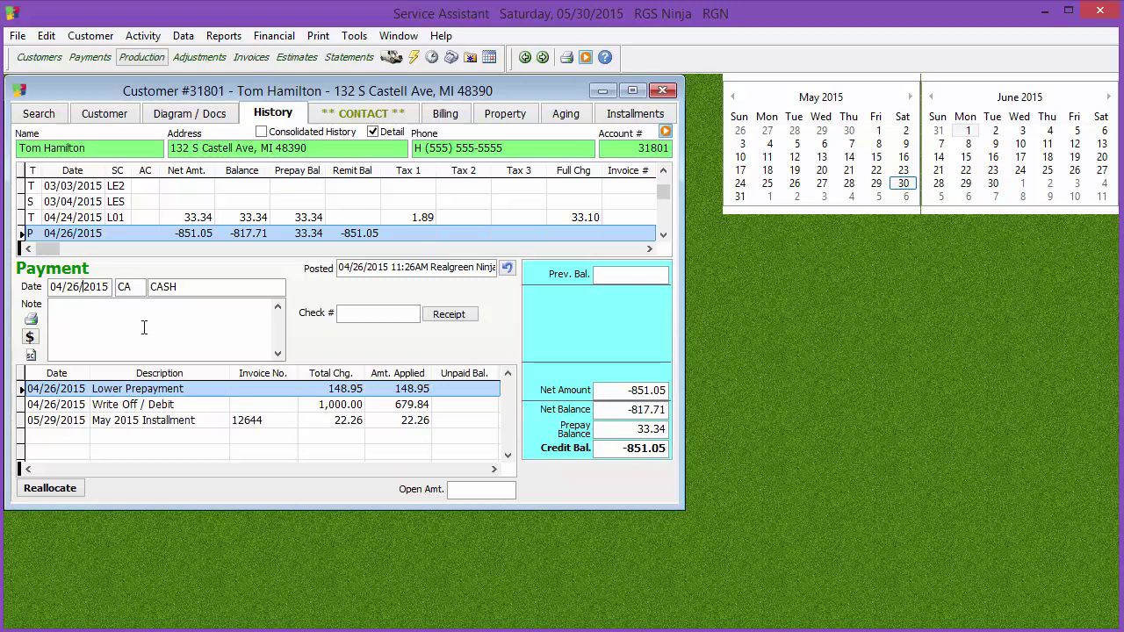
Step: Sign in with the account password and set the payment's check number to 1234
{"action": "left_click", "coordinate": [360, 311]}
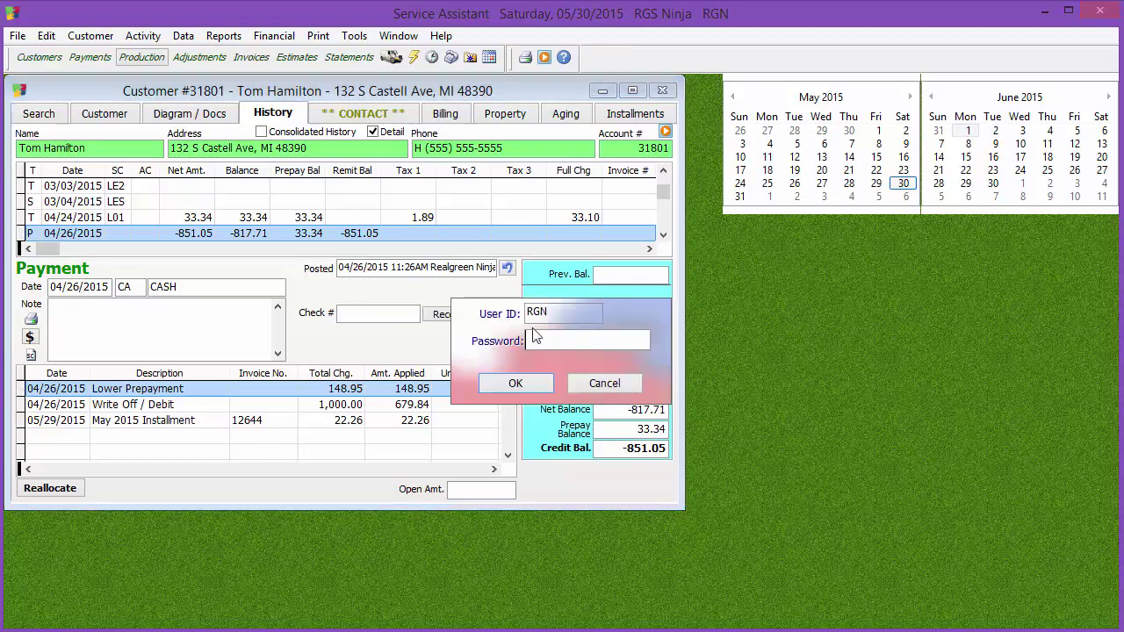
{"action": "type", "text": "***"}
{"action": "key", "text": "Return"}
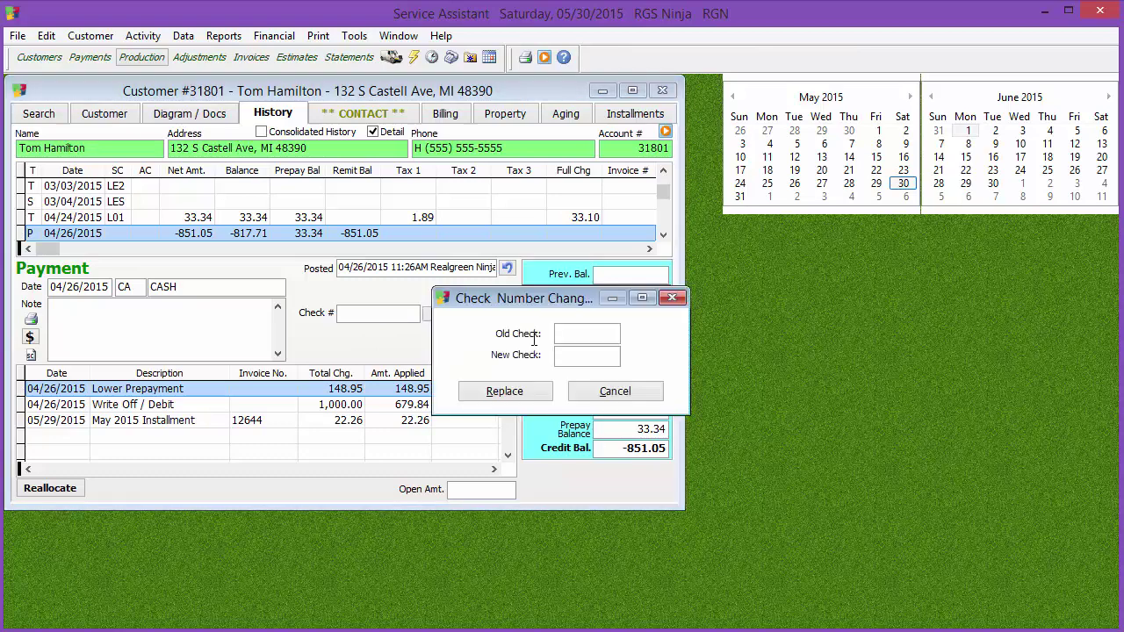
{"action": "type", "text": "1234"}
{"action": "key", "text": "Tab"}
{"action": "key", "text": "Return"}
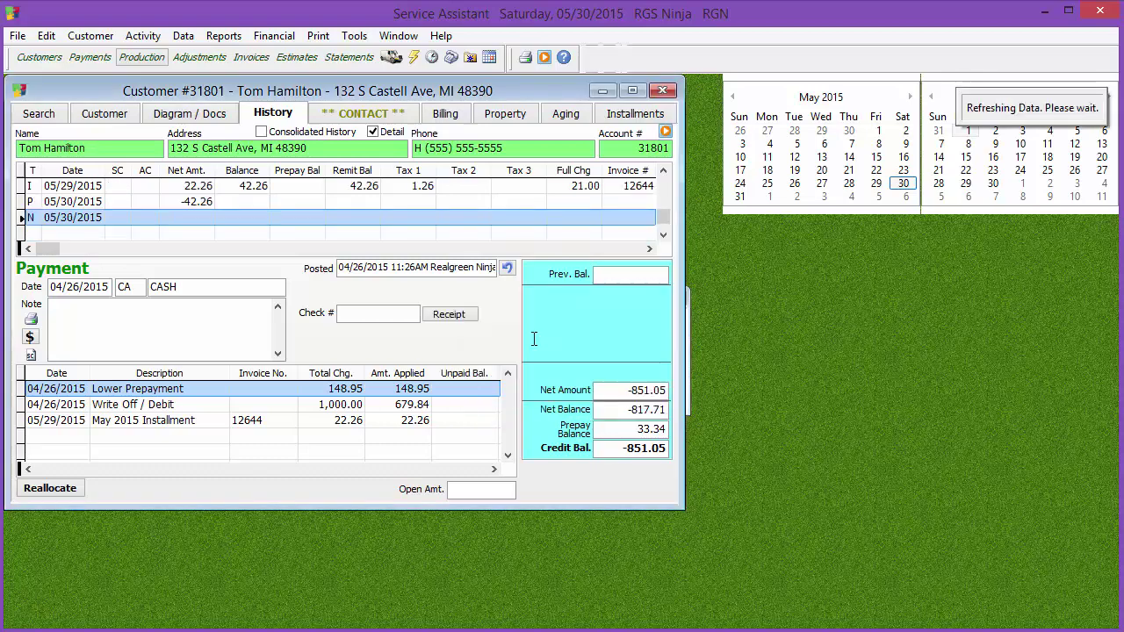
Step: Review the installment, prepayment and -148.95 records, then reselect the -851.05 payment
{"action": "left_click", "coordinate": [664, 173]}
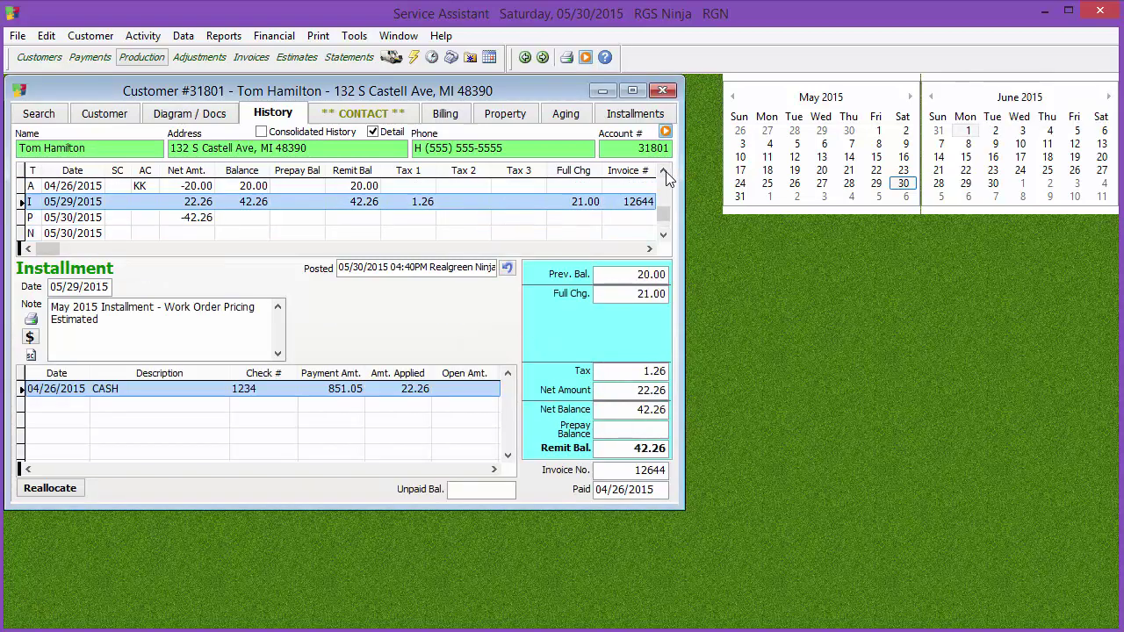
{"action": "left_click", "coordinate": [664, 174]}
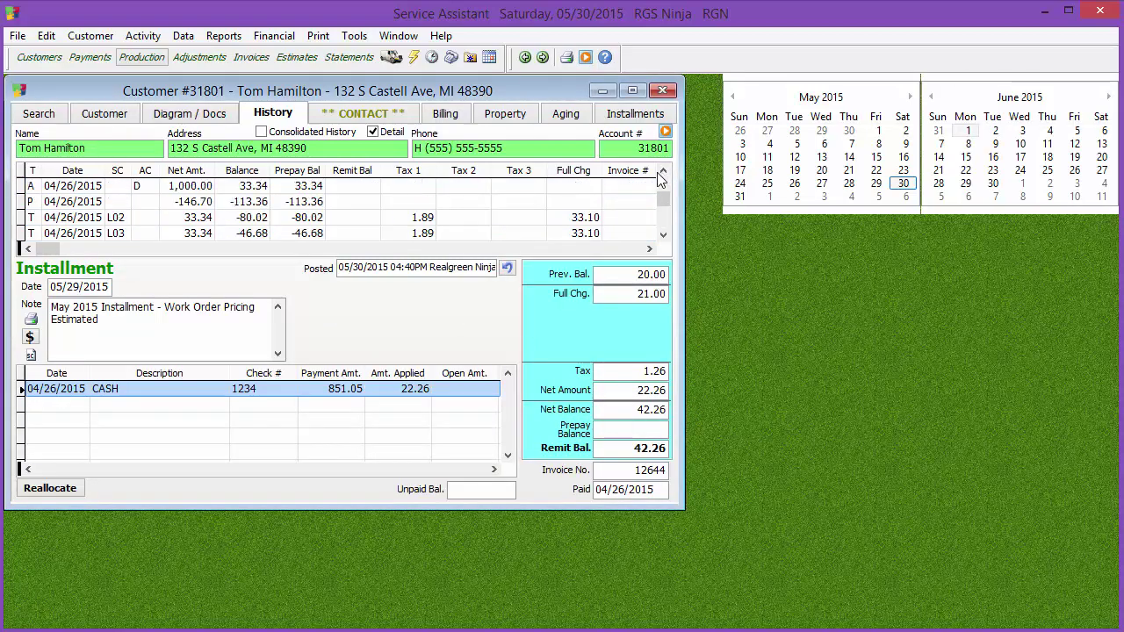
{"action": "left_click", "coordinate": [124, 202]}
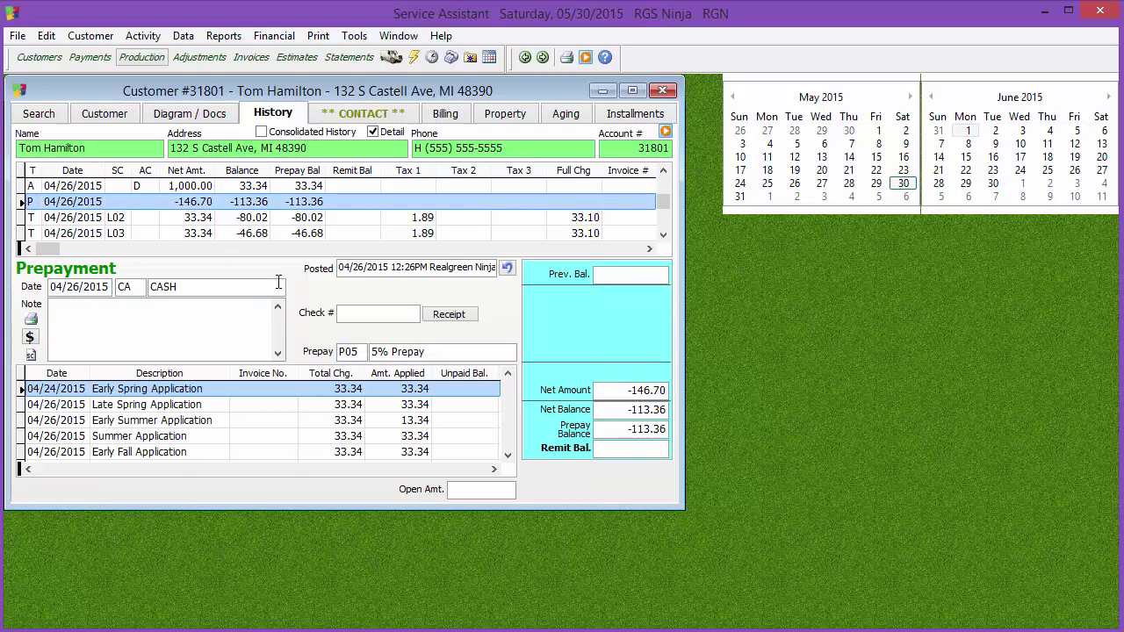
{"action": "left_click", "coordinate": [664, 172]}
{"action": "left_click", "coordinate": [664, 172]}
{"action": "left_click", "coordinate": [664, 172]}
{"action": "left_click", "coordinate": [196, 198]}
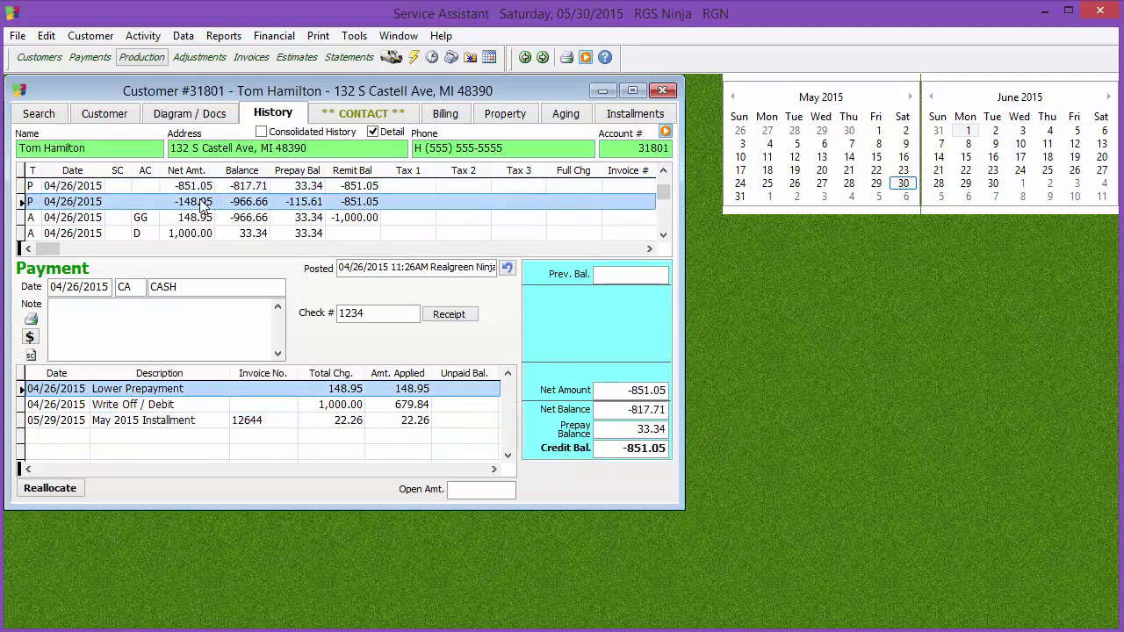
{"action": "left_click", "coordinate": [204, 187]}
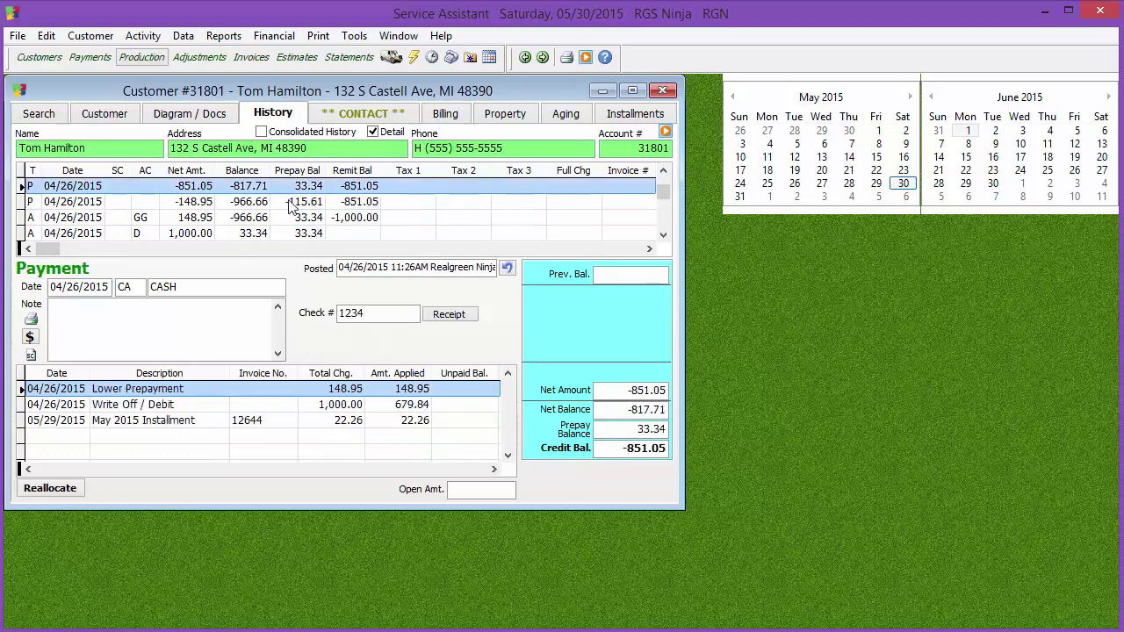
{"action": "scroll", "coordinate": [294, 207], "scroll_direction": "up", "scroll_amount": 1}
{"action": "scroll", "coordinate": [299, 207], "scroll_direction": "down", "scroll_amount": 1}
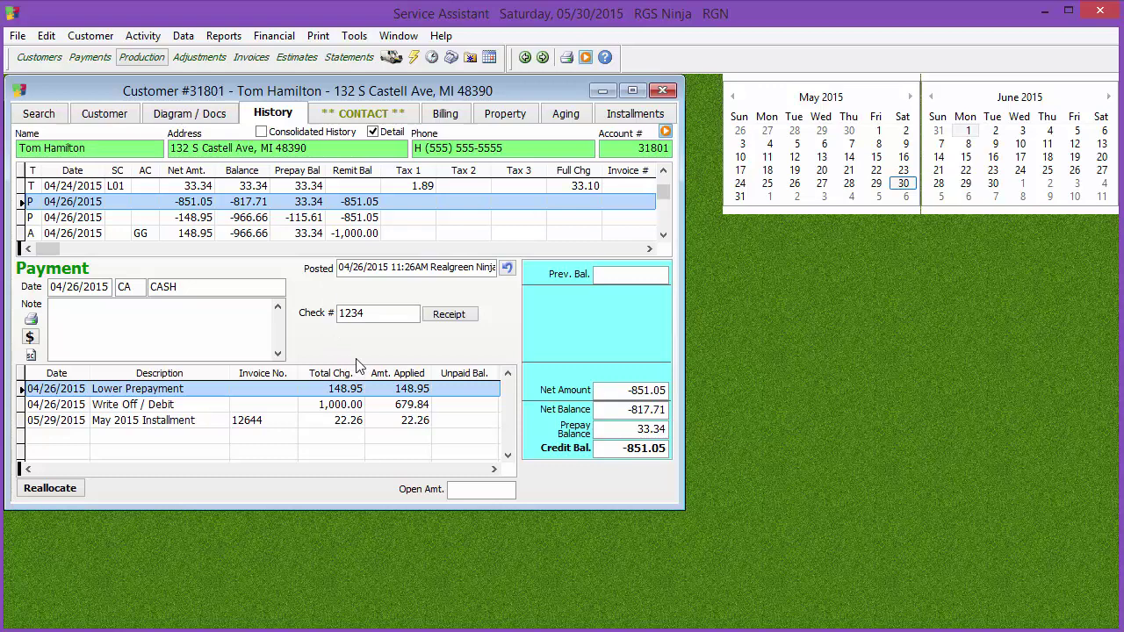
{"action": "left_click", "coordinate": [458, 319]}
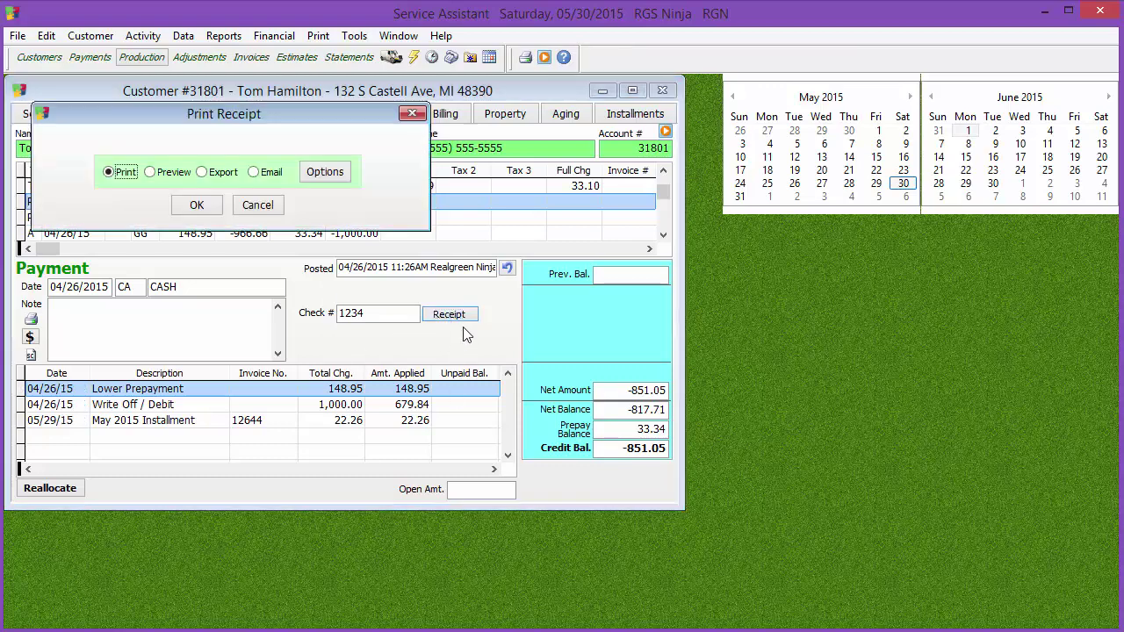
{"action": "left_click", "coordinate": [180, 176]}
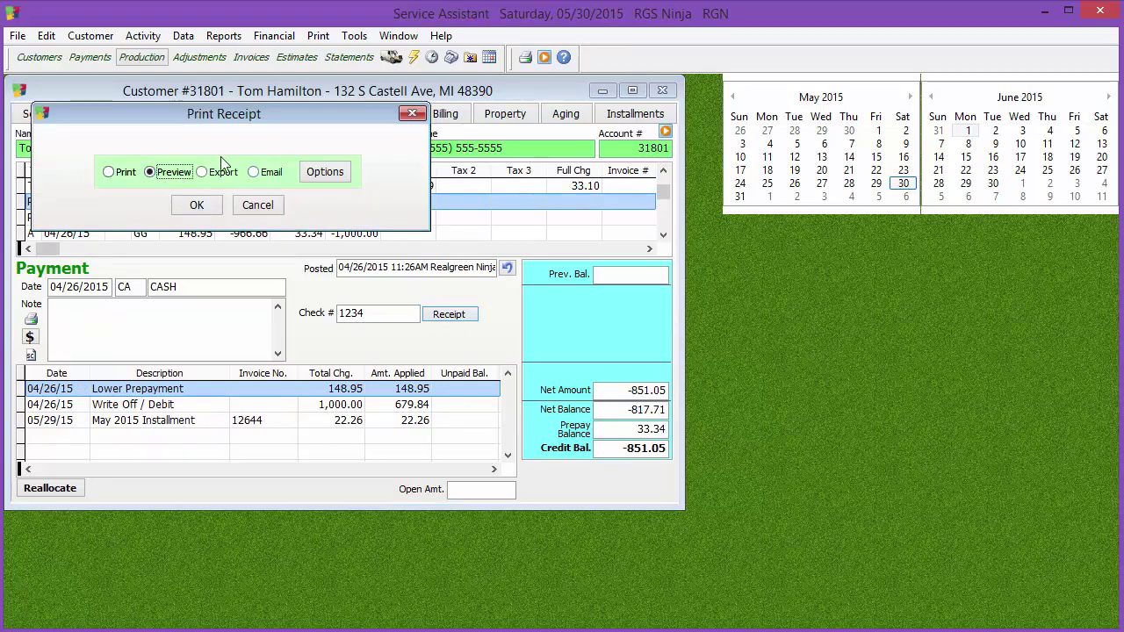
{"action": "left_click", "coordinate": [199, 206]}
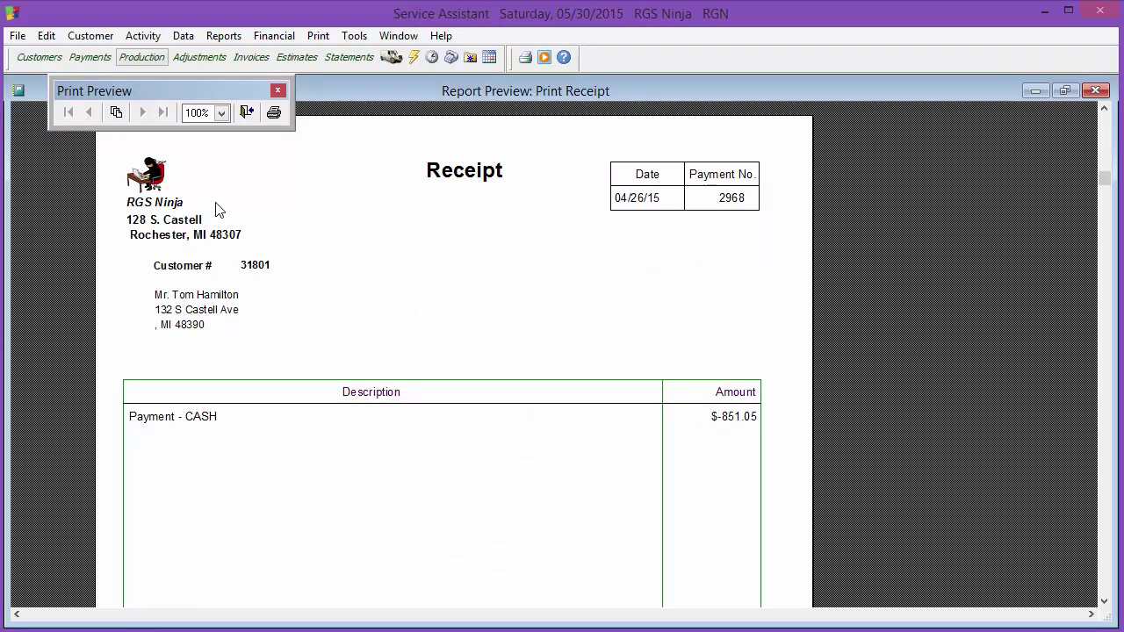
{"action": "scroll", "coordinate": [585, 372], "scroll_direction": "down", "scroll_amount": 10}
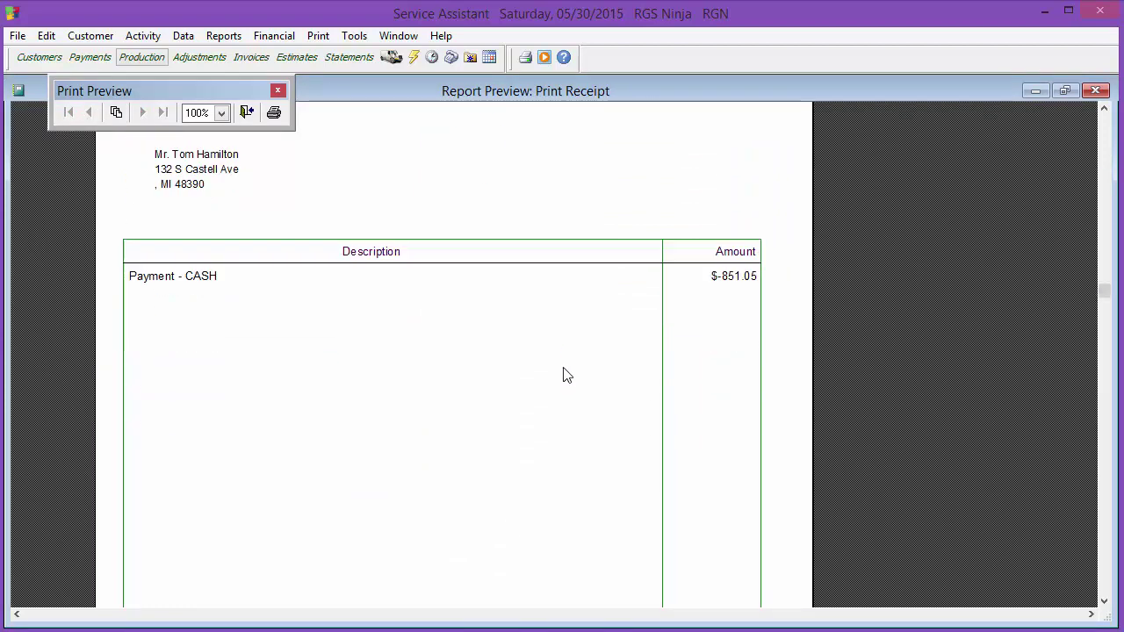
{"action": "scroll", "coordinate": [348, 248], "scroll_direction": "down", "scroll_amount": 2}
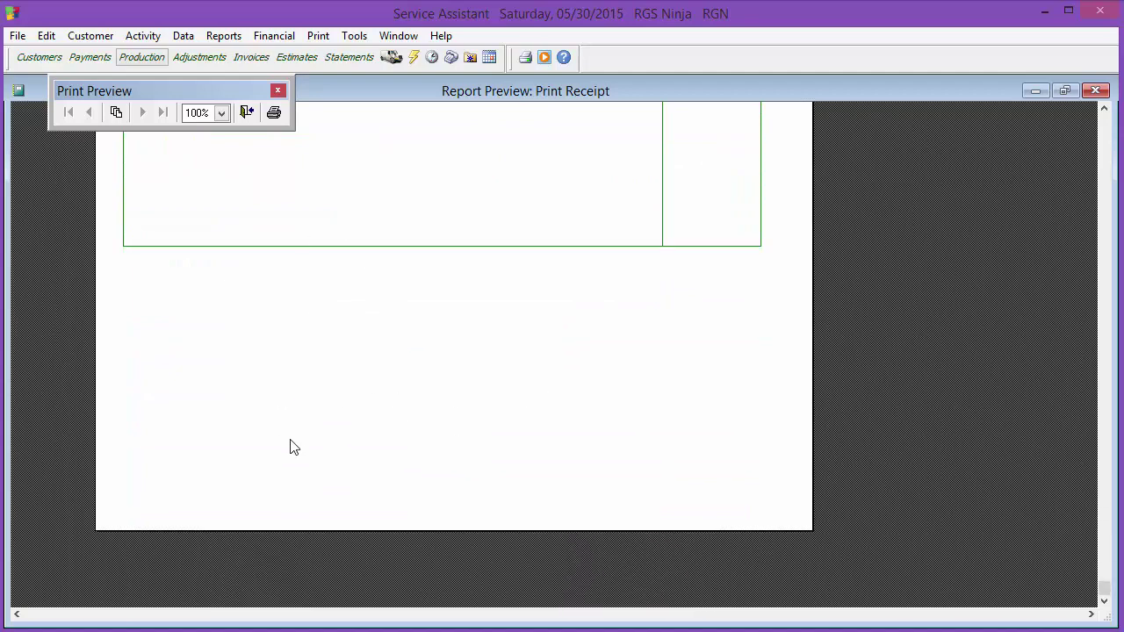
{"action": "scroll", "coordinate": [289, 447], "scroll_direction": "up", "scroll_amount": 10}
{"action": "left_click", "coordinate": [247, 111]}
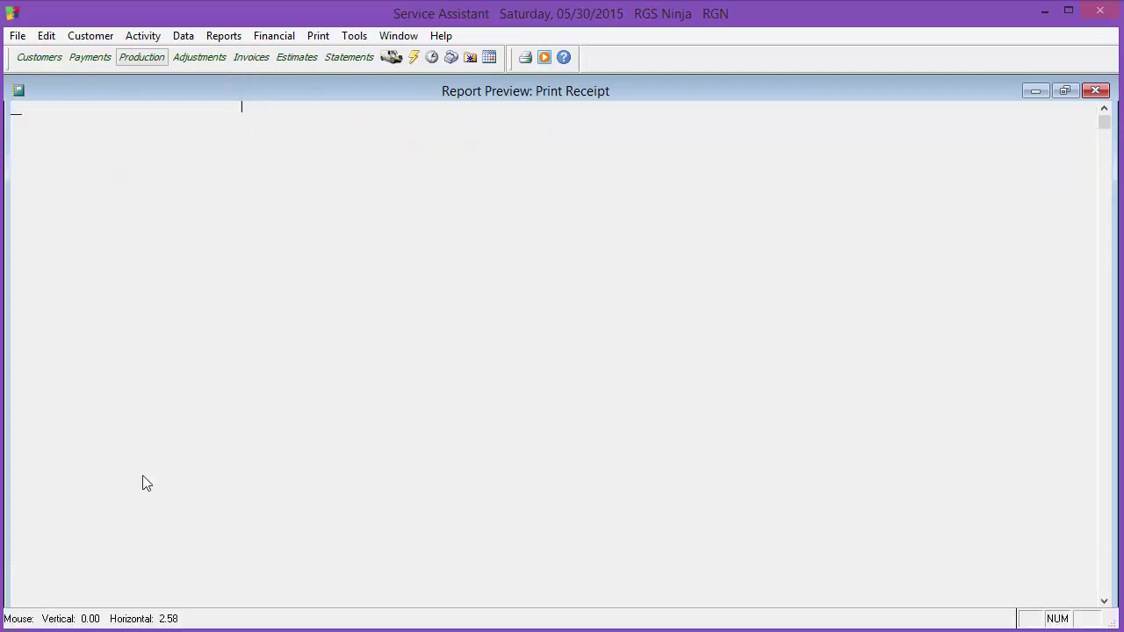
{"action": "left_click", "coordinate": [274, 207]}
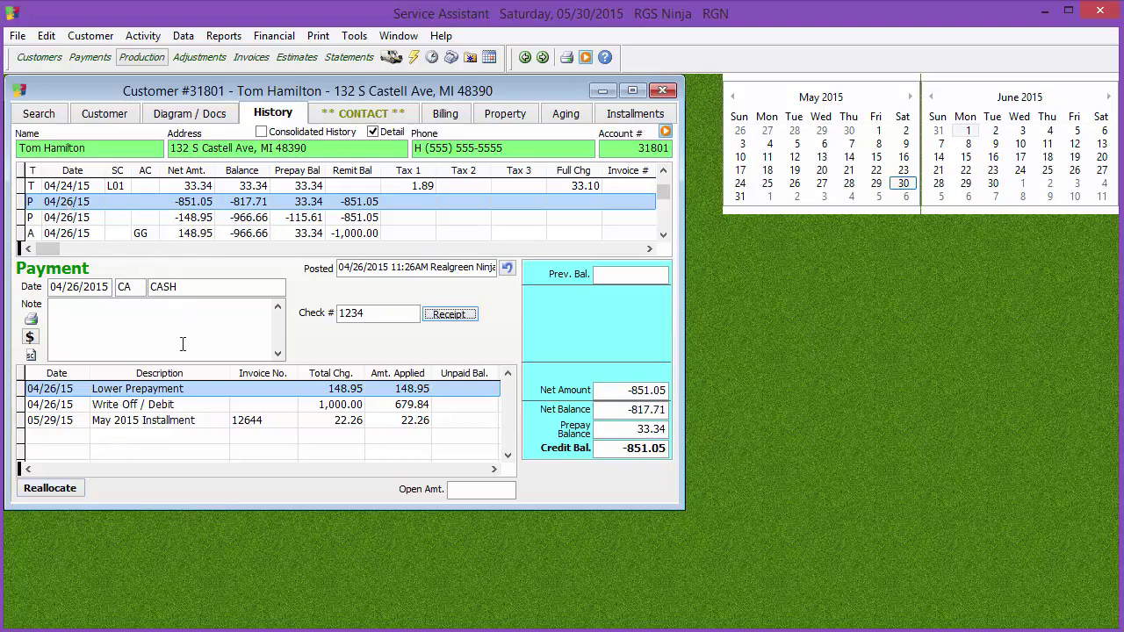
Step: Zero the amounts applied to Lower Prepayment, Write Off and May 2015 Installment, freeing 851.05
{"action": "left_click", "coordinate": [77, 488]}
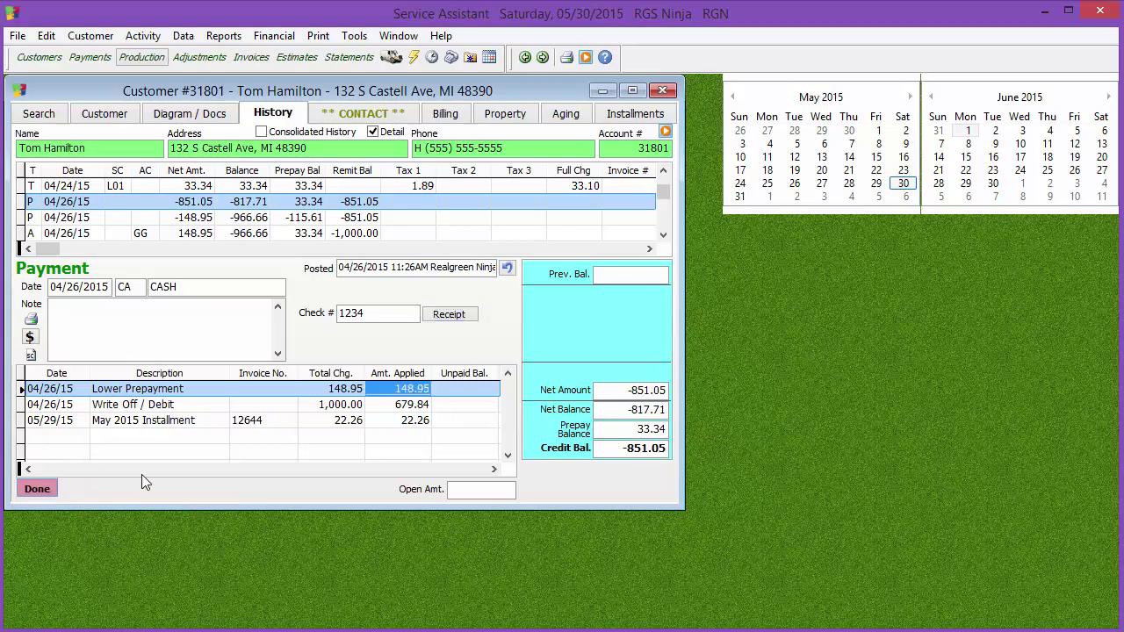
{"action": "left_click", "coordinate": [381, 387]}
{"action": "type", "text": "0"}
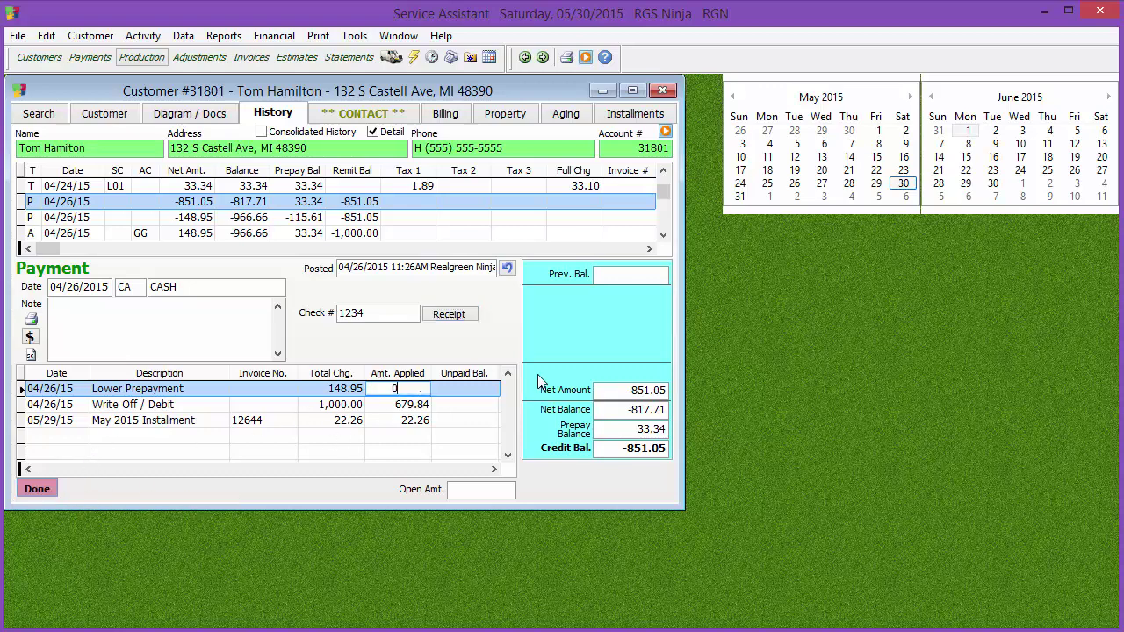
{"action": "left_click", "coordinate": [385, 405]}
{"action": "type", "text": "0."}
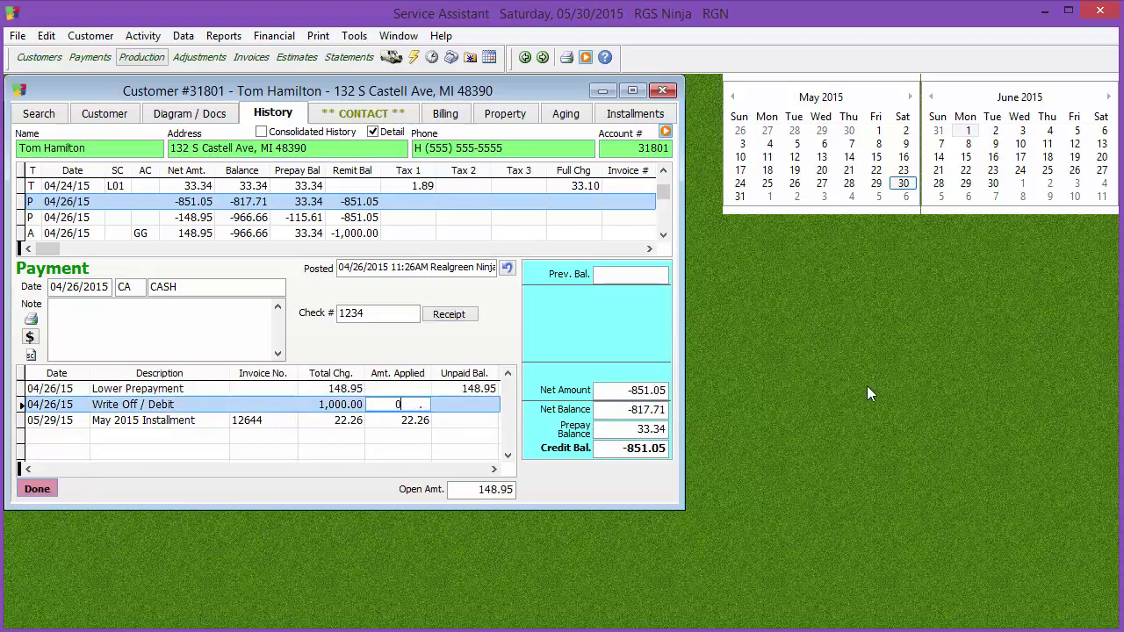
{"action": "left_click", "coordinate": [384, 421]}
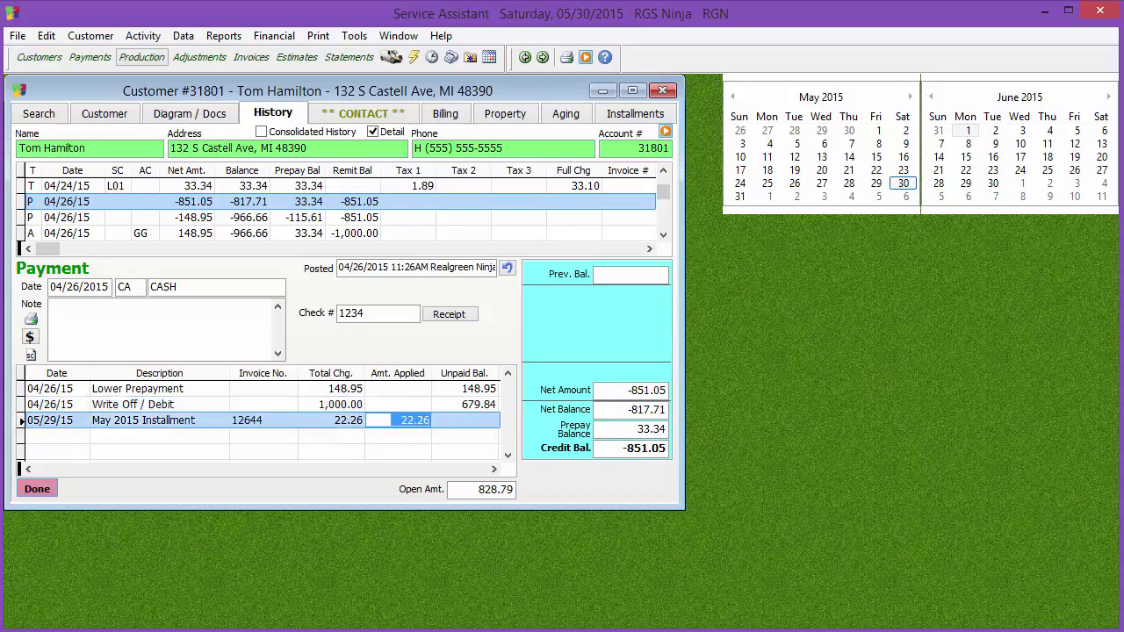
{"action": "type", "text": "0."}
{"action": "left_click", "coordinate": [42, 492]}
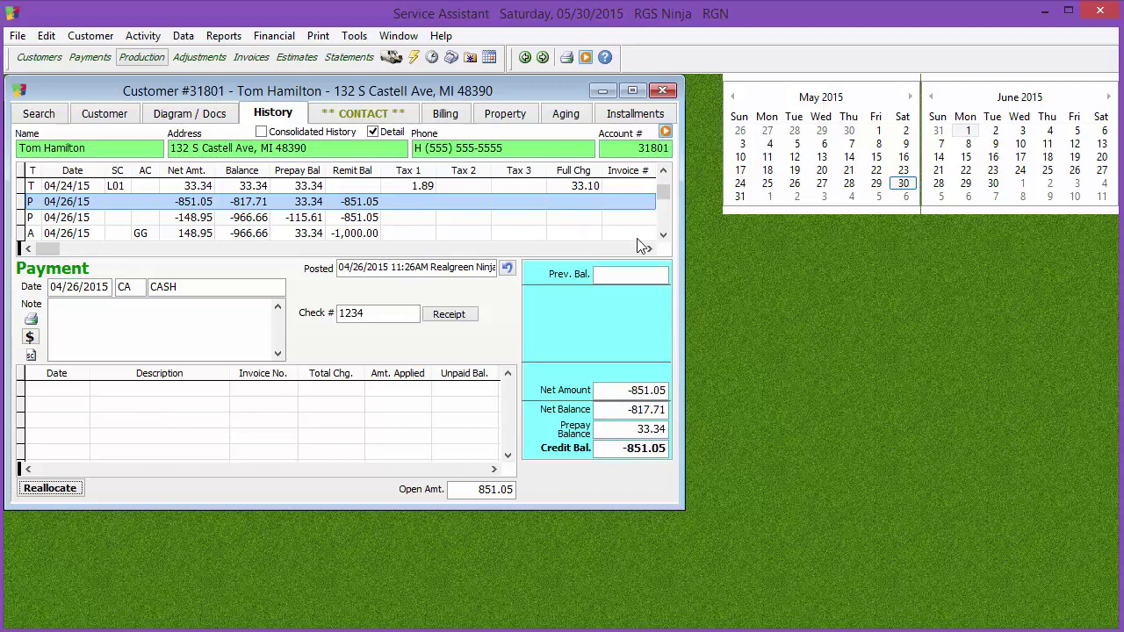
Step: Filter to open invoices and unapplied payments, then reallocate the 04/26/15 payment
{"action": "scroll", "coordinate": [663, 234], "scroll_direction": "down", "scroll_amount": 4}
{"action": "left_click", "coordinate": [235, 217]}
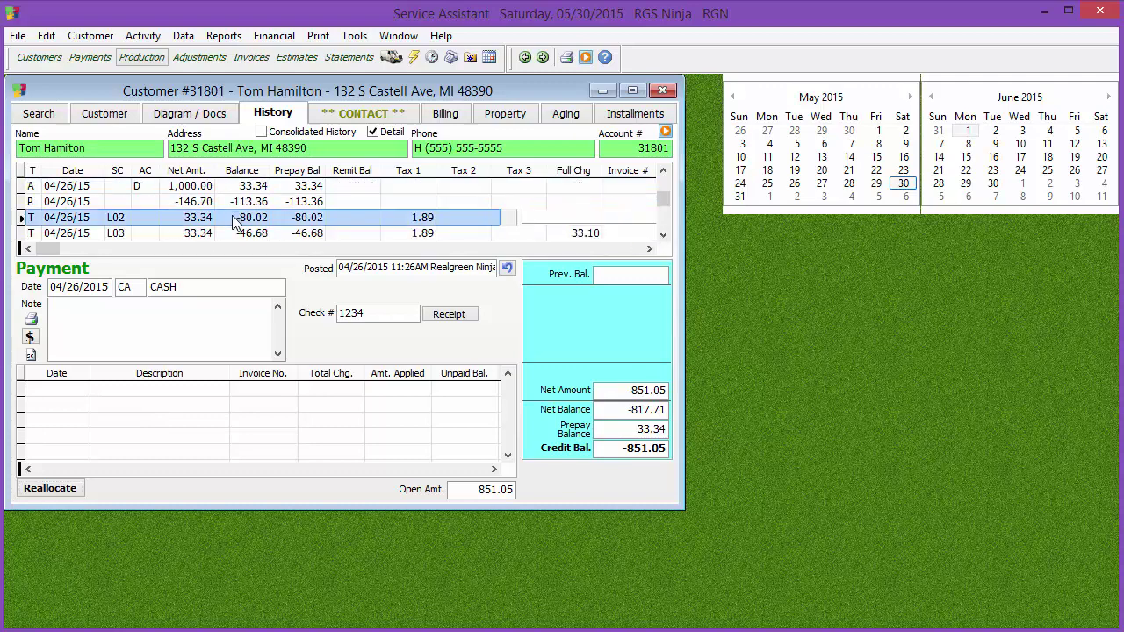
{"action": "scroll", "coordinate": [505, 187], "scroll_direction": "up", "scroll_amount": 4}
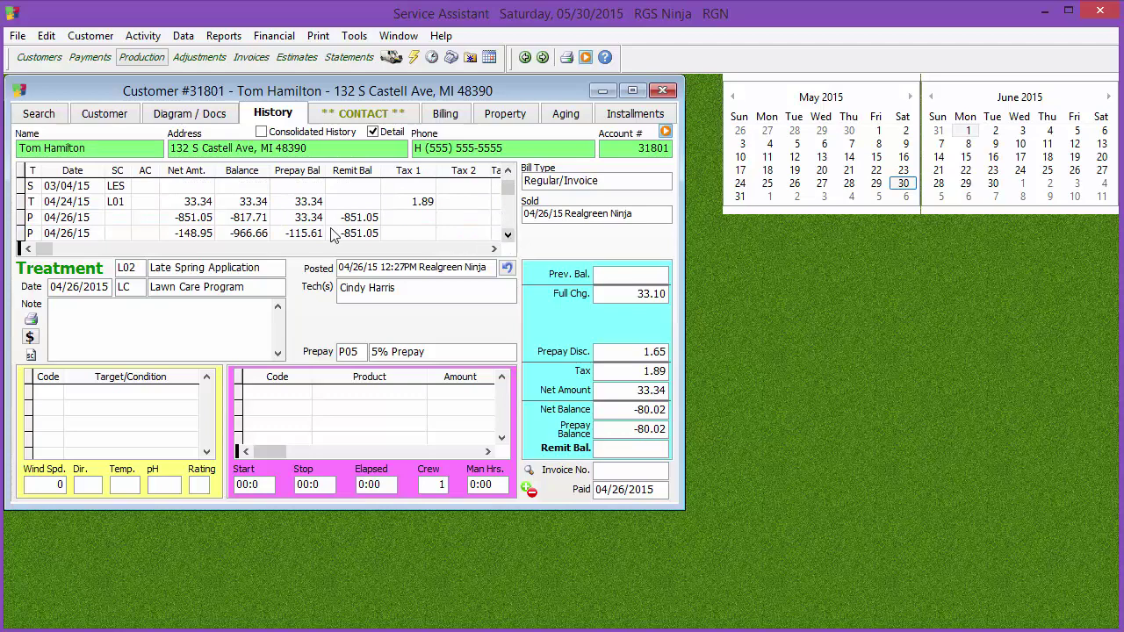
{"action": "left_click", "coordinate": [30, 338]}
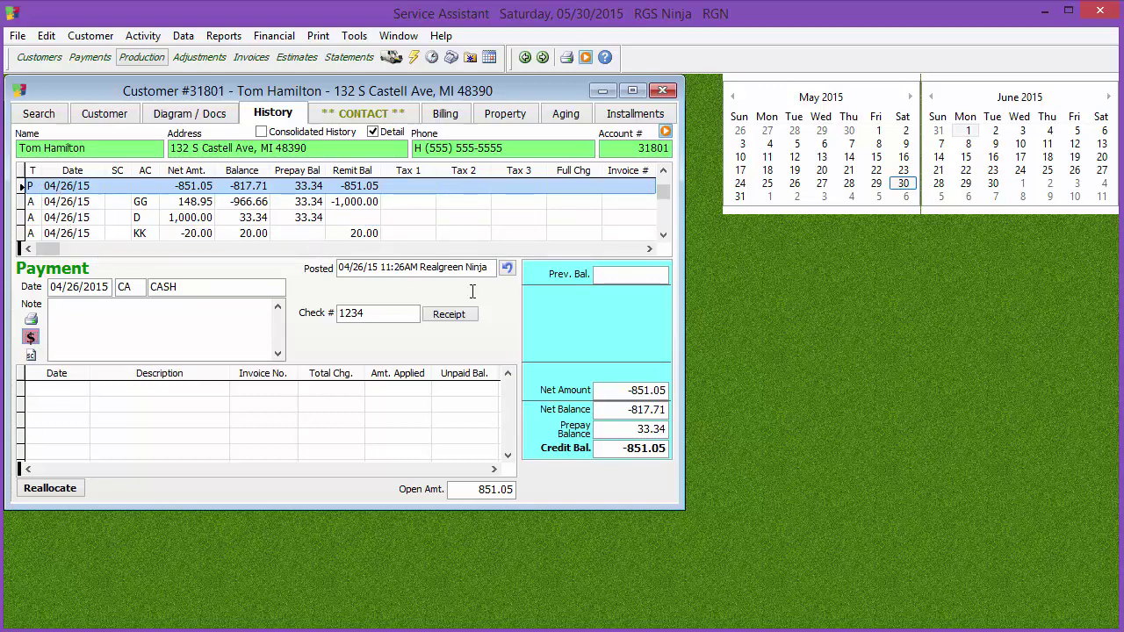
{"action": "left_click", "coordinate": [46, 488]}
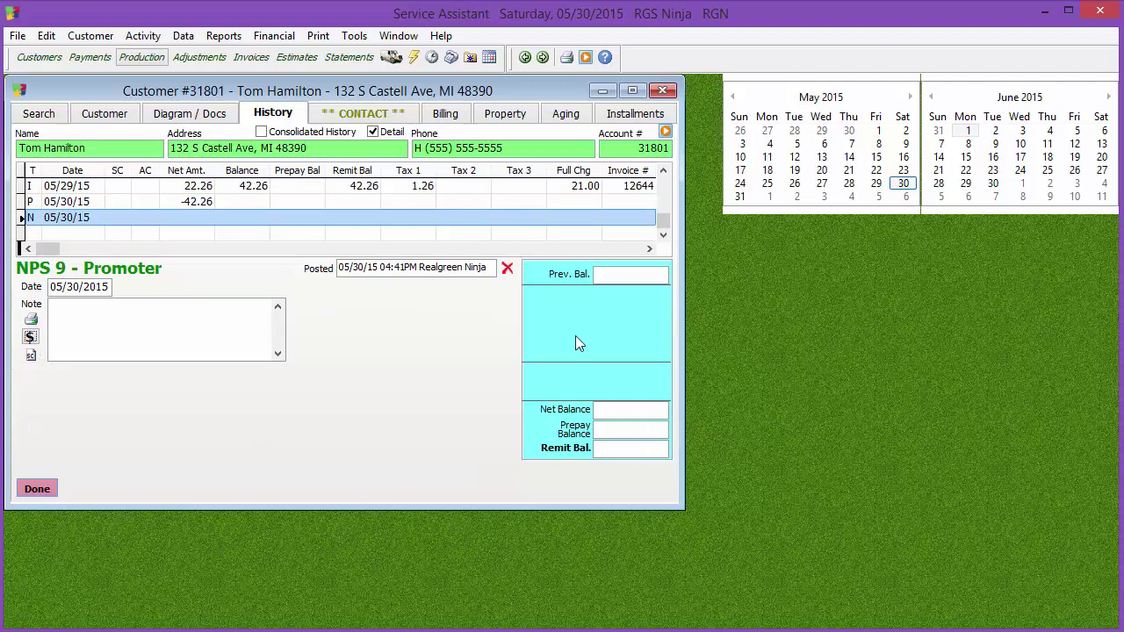
Step: Scroll history back to the 04/26/15 payments, briefly opening and closing Payment Entry
{"action": "left_click", "coordinate": [664, 173]}
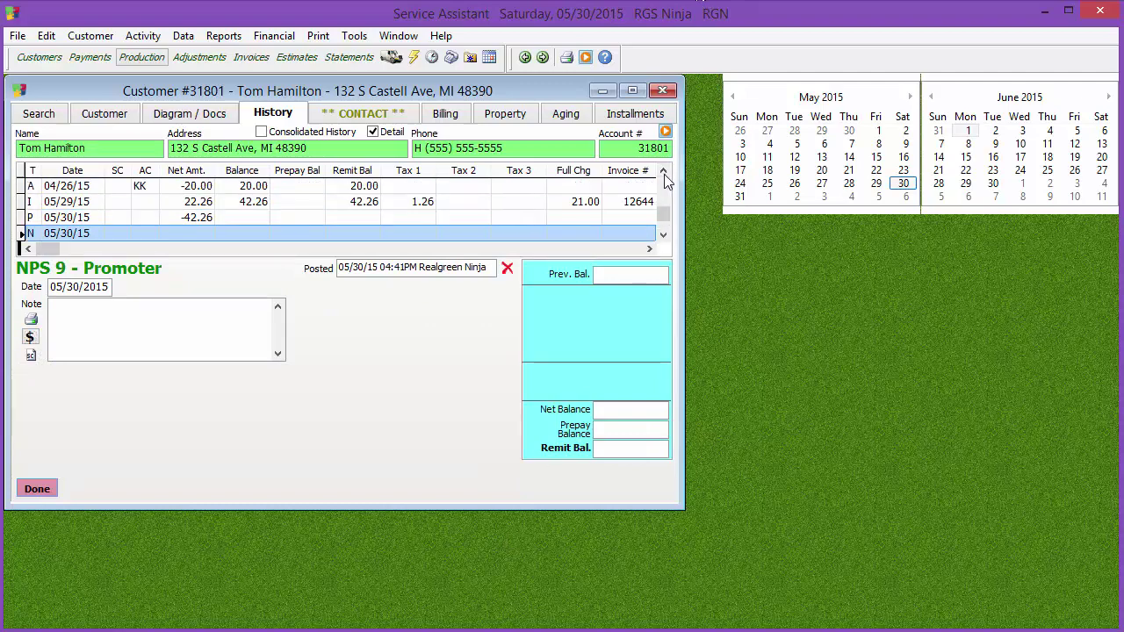
{"action": "left_click", "coordinate": [665, 173]}
{"action": "left_click", "coordinate": [664, 173]}
{"action": "left_click", "coordinate": [664, 173]}
{"action": "left_click", "coordinate": [664, 173]}
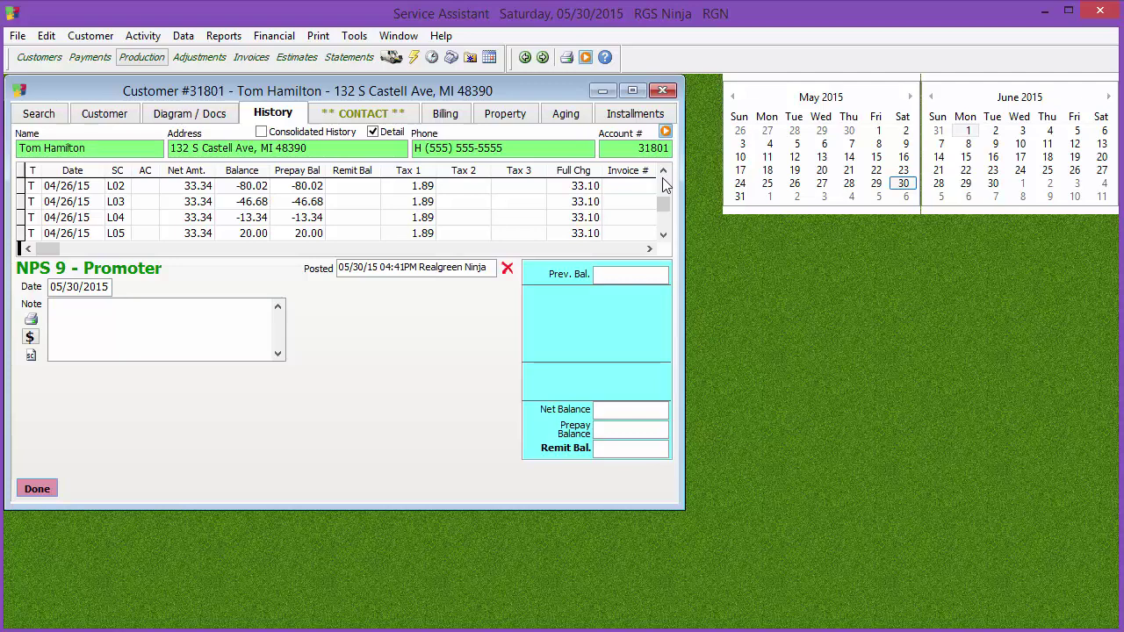
{"action": "left_click", "coordinate": [90, 57]}
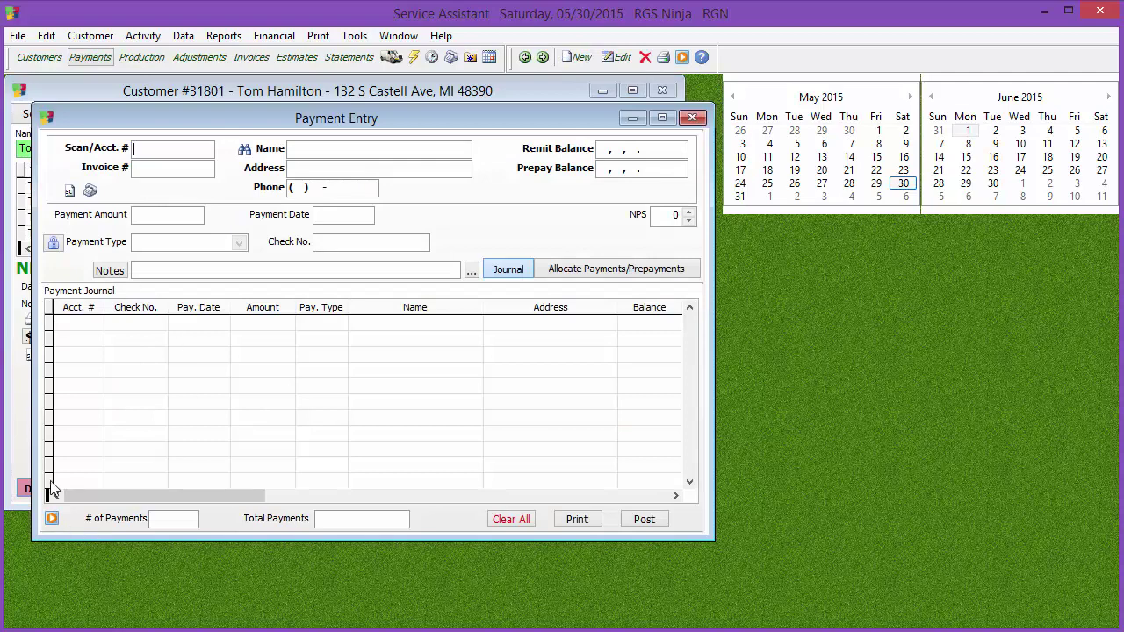
{"action": "left_click", "coordinate": [693, 118]}
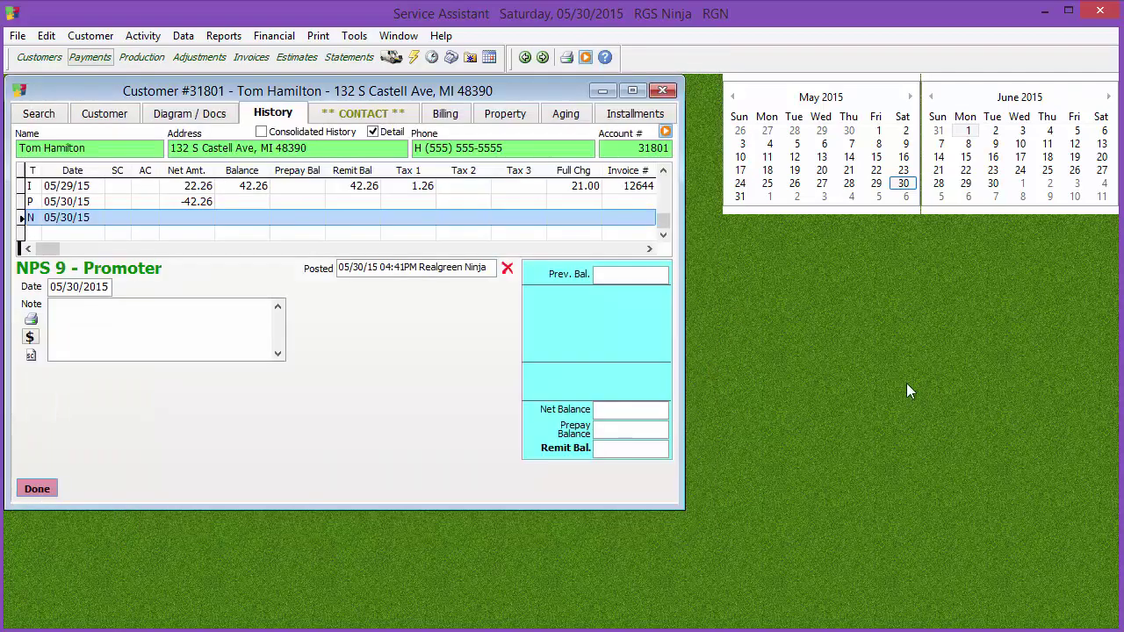
{"action": "left_click", "coordinate": [664, 171]}
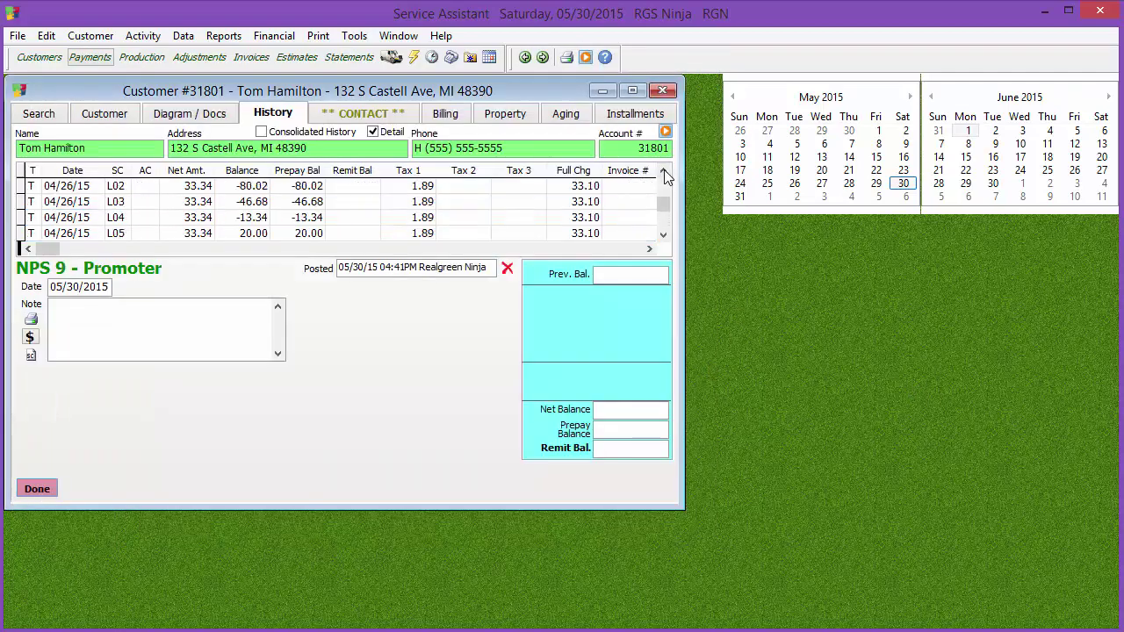
{"action": "left_click", "coordinate": [665, 171]}
{"action": "left_click", "coordinate": [664, 171]}
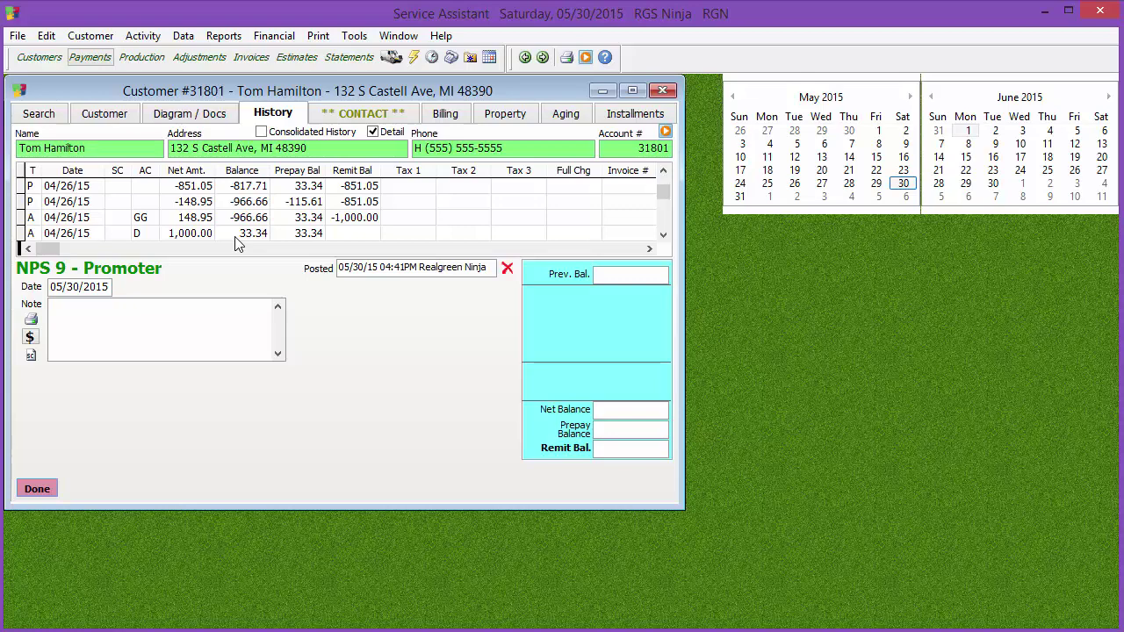
Step: Compare the -148.95 and -851.05 payments, then open the 1,000.00 Write Off / Debit adjustment
{"action": "left_click", "coordinate": [151, 204]}
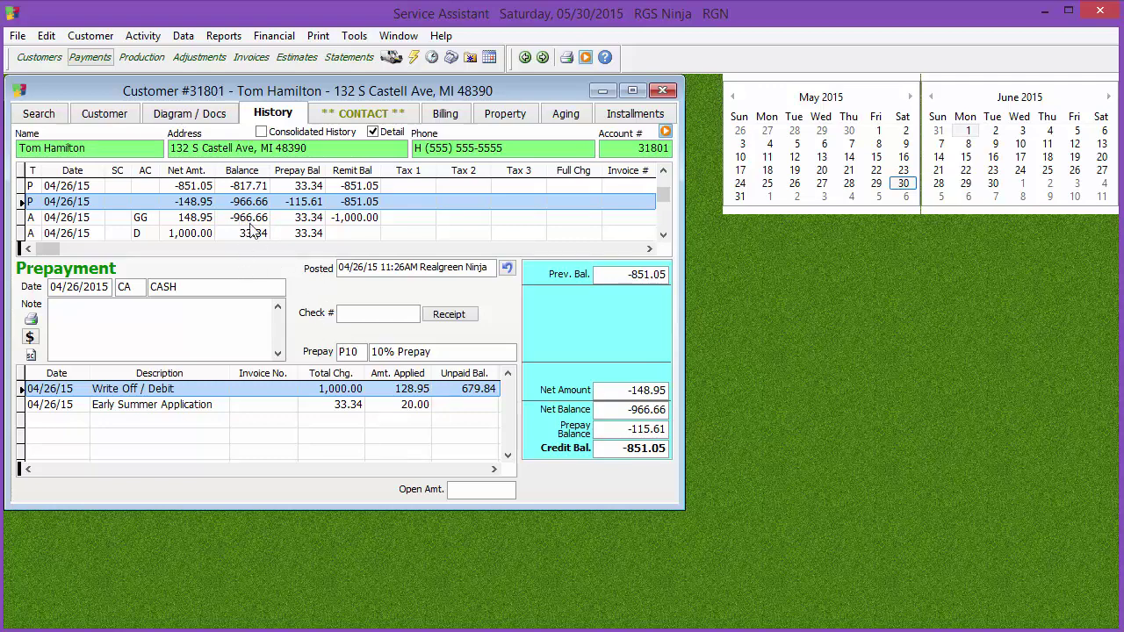
{"action": "left_click", "coordinate": [203, 188]}
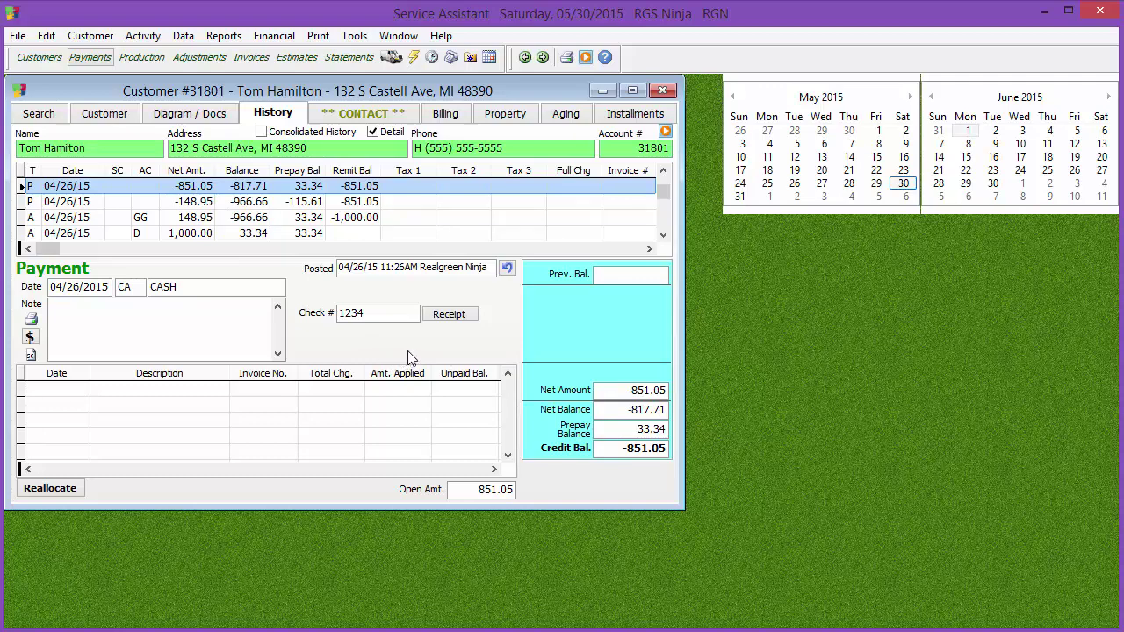
{"action": "left_click", "coordinate": [195, 203]}
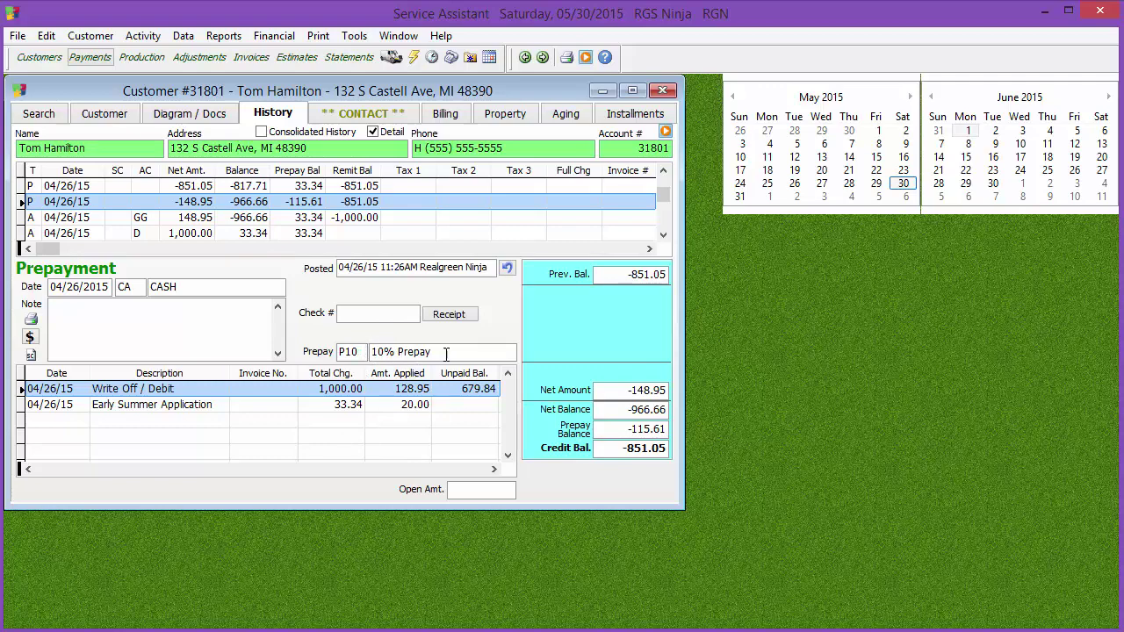
{"action": "left_click", "coordinate": [198, 187]}
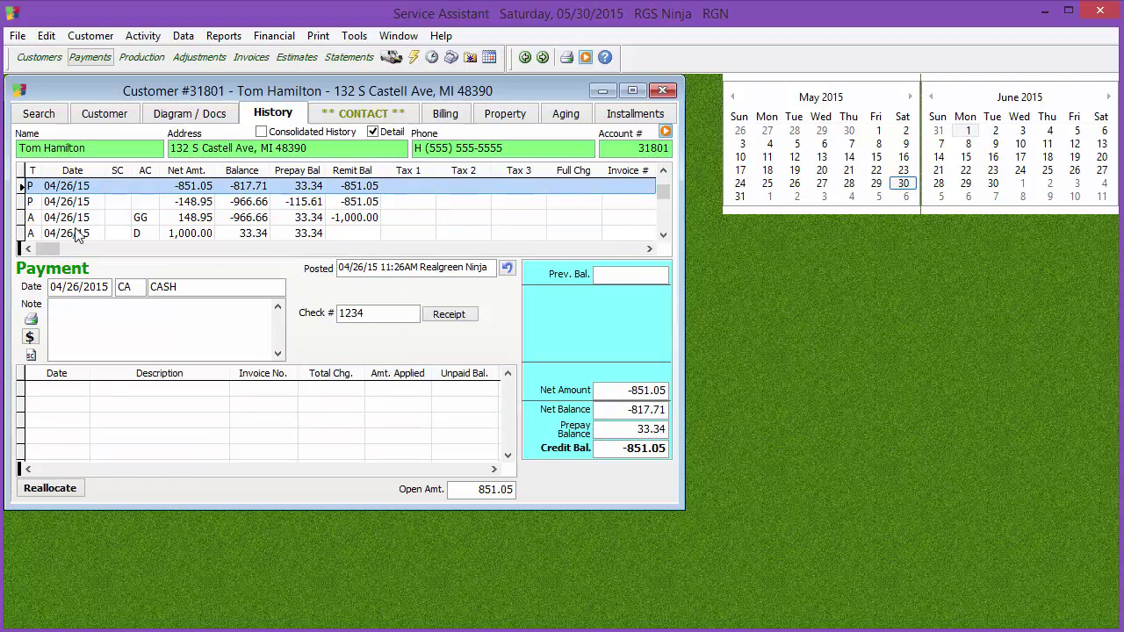
{"action": "left_click", "coordinate": [79, 234]}
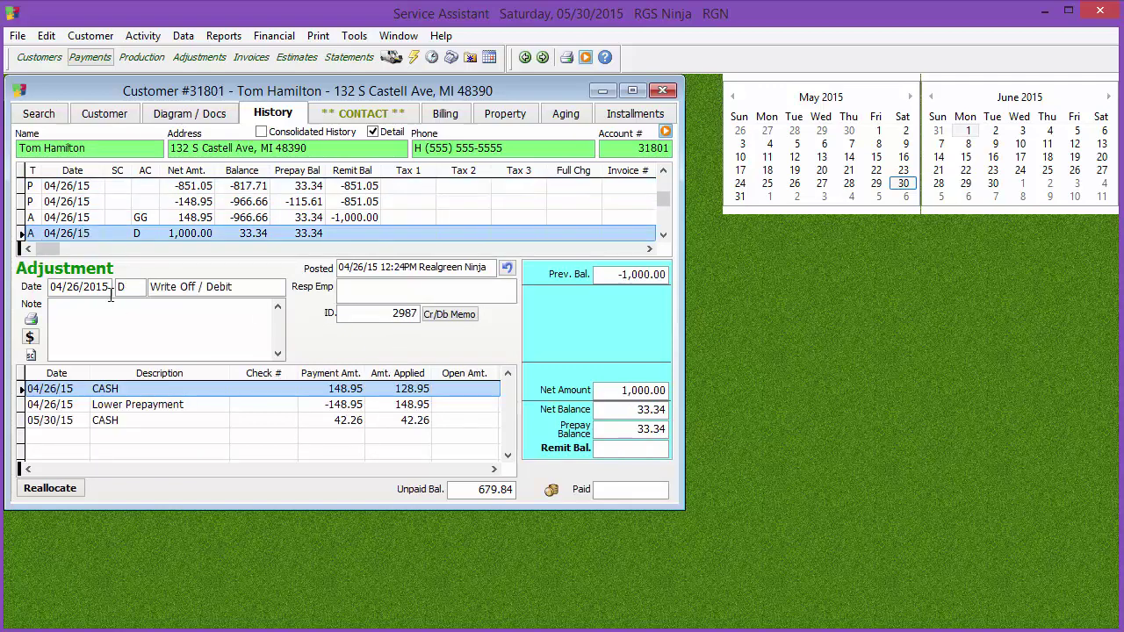
Step: Inspect the adjustment's description and responsible employee choices
{"action": "double_click", "coordinate": [185, 287]}
{"action": "left_click", "coordinate": [356, 292]}
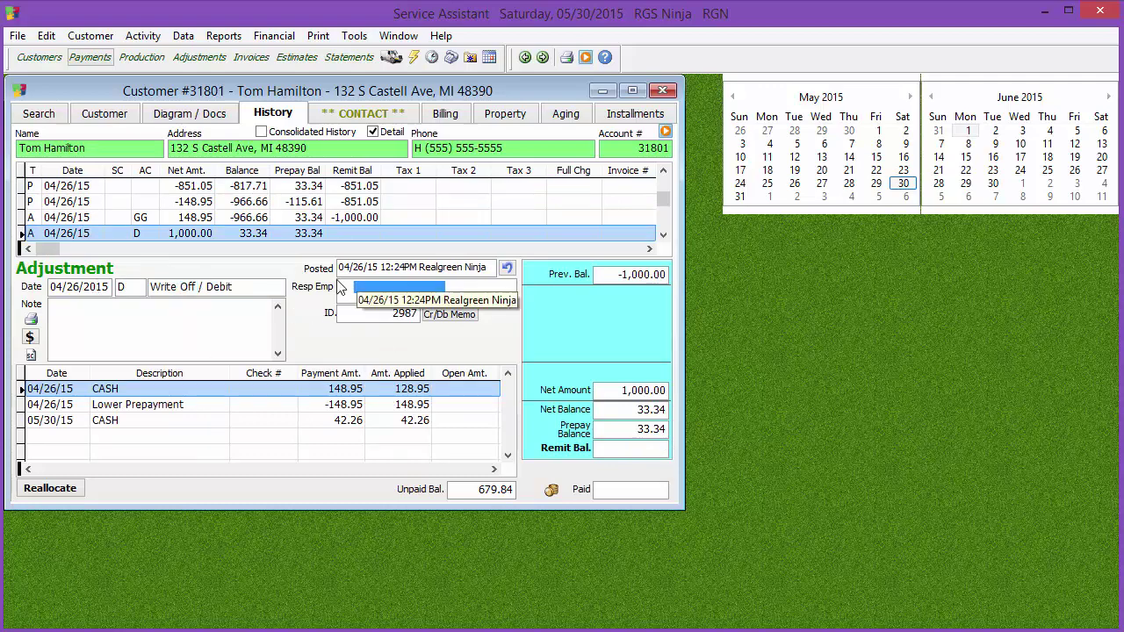
{"action": "left_click", "coordinate": [376, 303]}
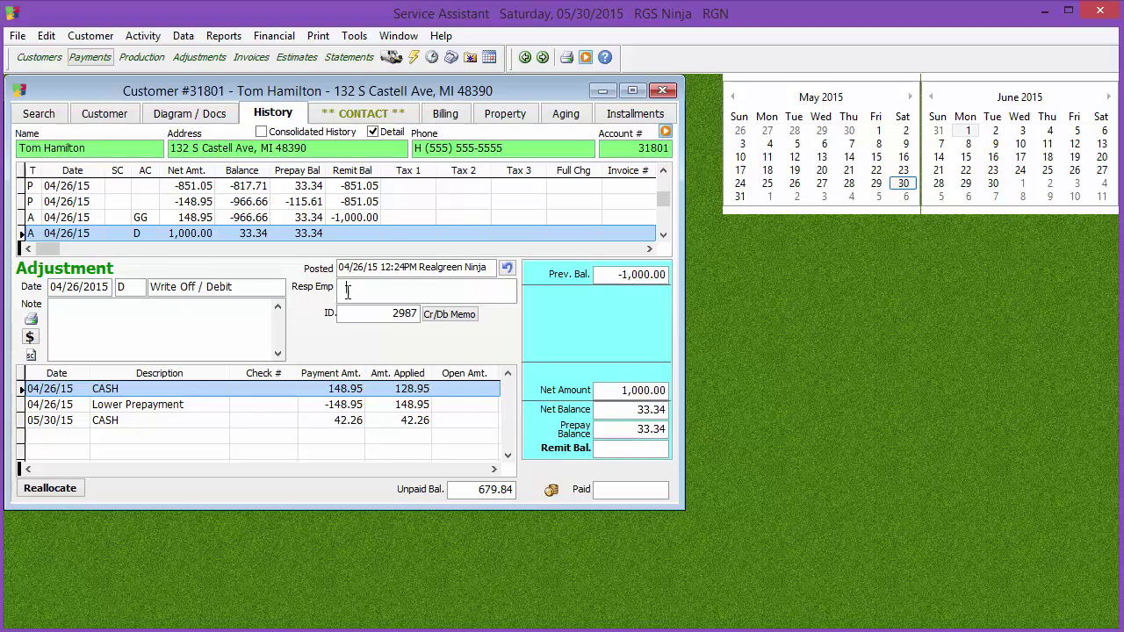
{"action": "left_click", "coordinate": [387, 312]}
Step: Preview debit memo 2987 for $1,000.00, then close the preview and print options
{"action": "left_click", "coordinate": [449, 316]}
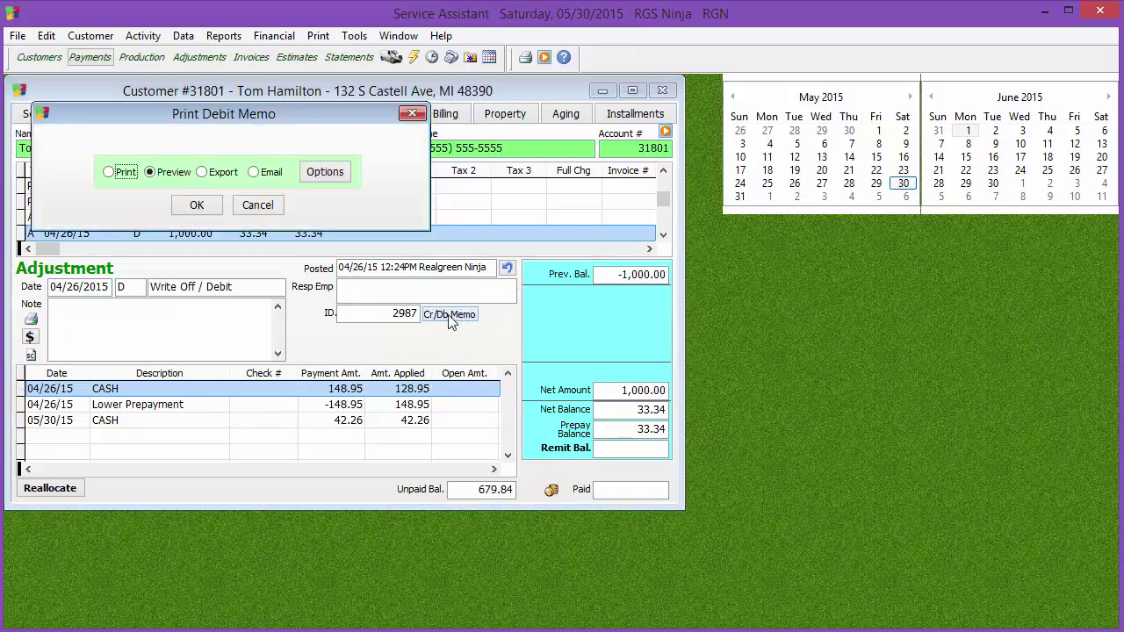
{"action": "left_click", "coordinate": [196, 207]}
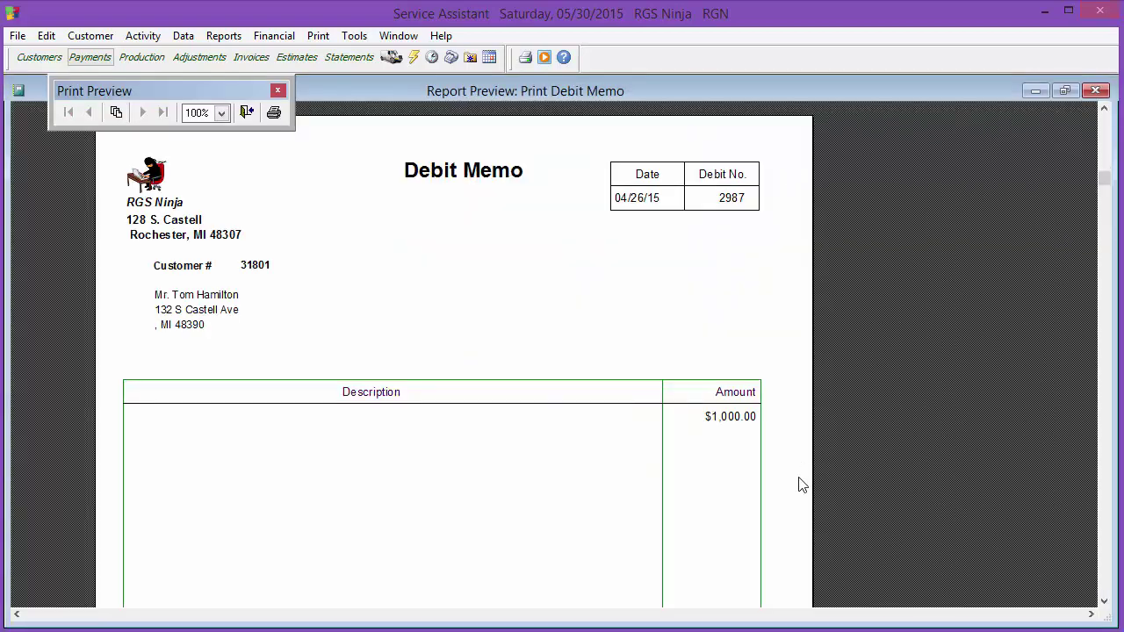
{"action": "scroll", "coordinate": [733, 413], "scroll_direction": "down", "scroll_amount": 3}
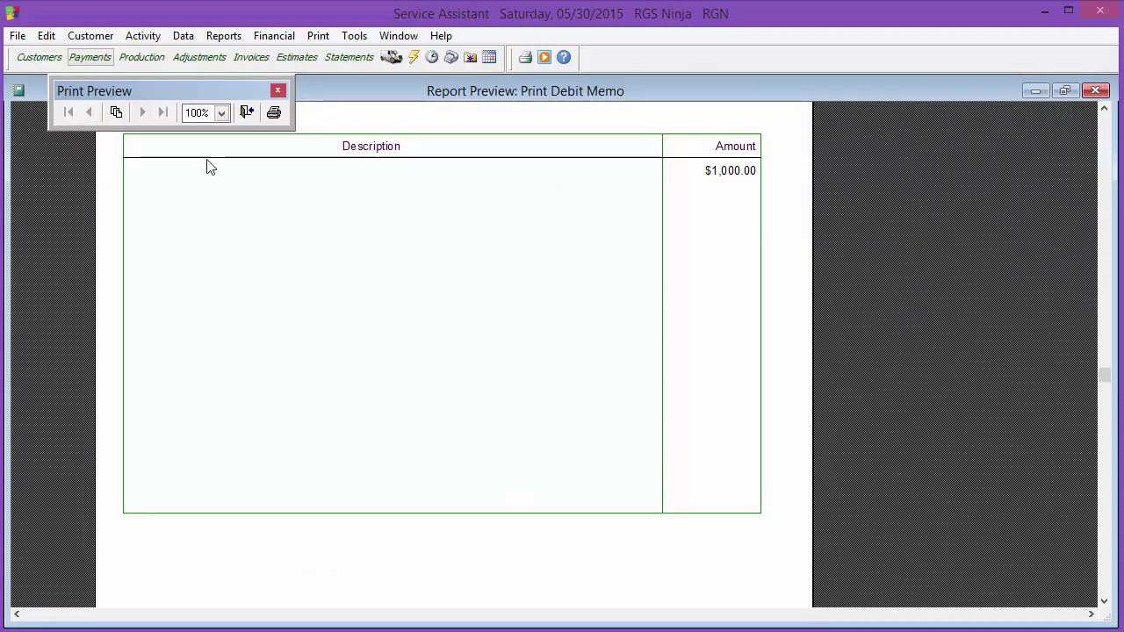
{"action": "left_click", "coordinate": [247, 113]}
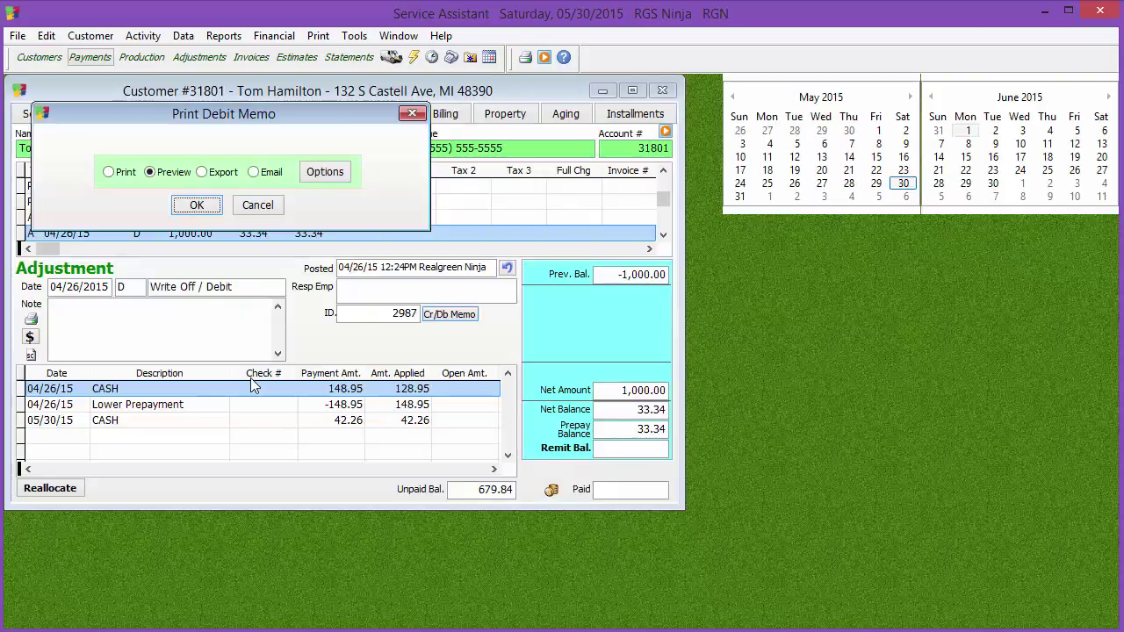
{"action": "left_click", "coordinate": [255, 209]}
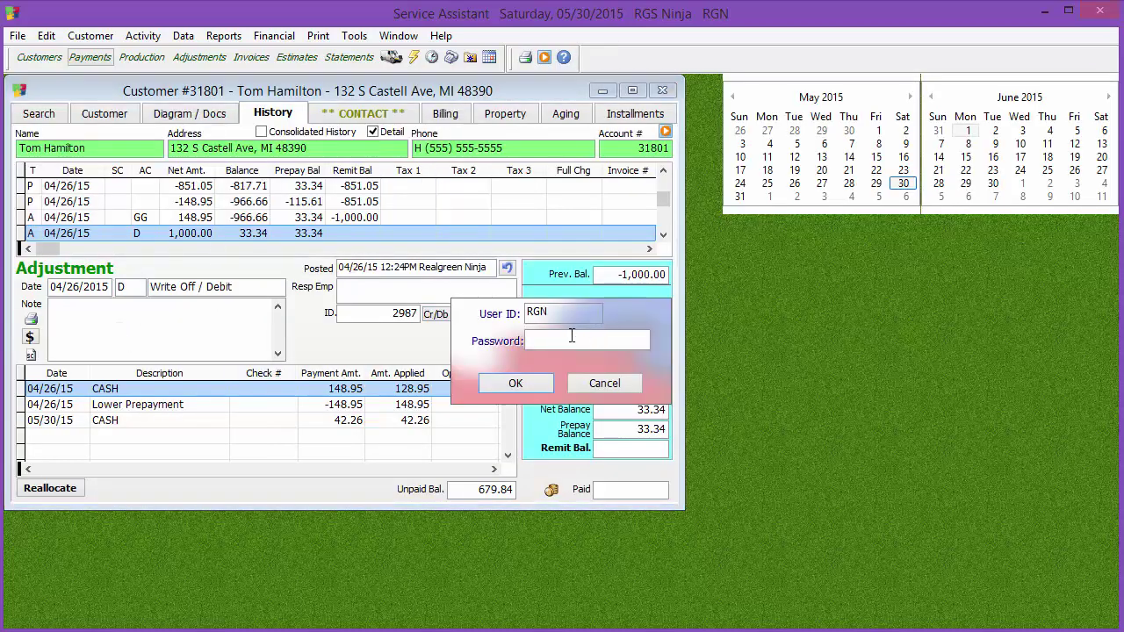
Step: Sign in with the password and apply the correction note 'asdgl;jhsl;dkfhalsfhfl'
{"action": "type", "text": "***"}
{"action": "key", "text": "Return"}
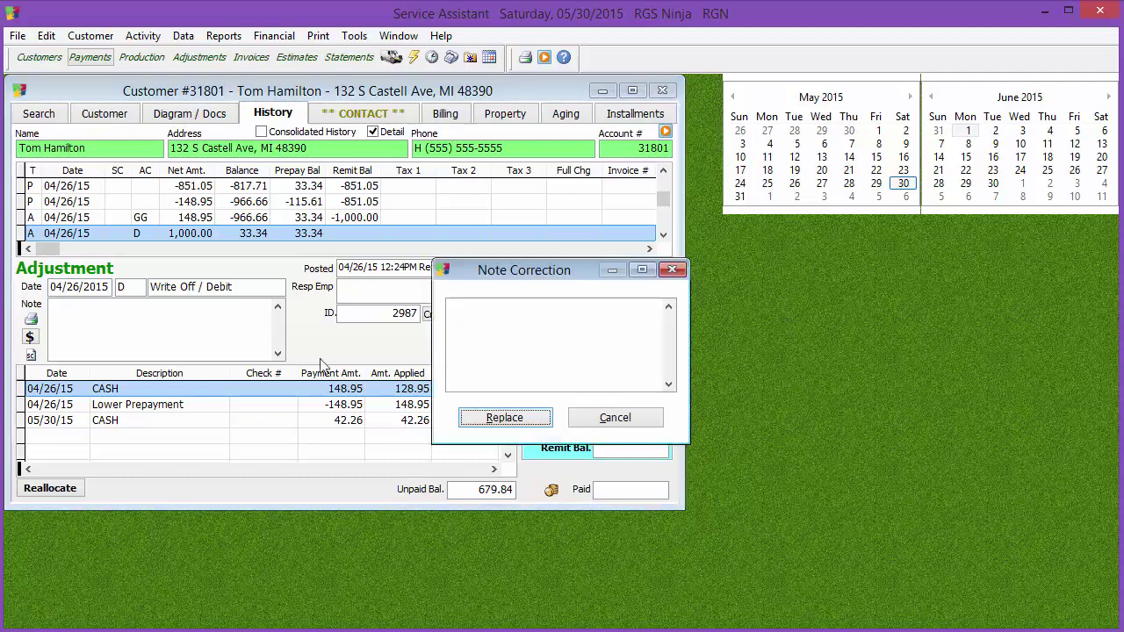
{"action": "left_click", "coordinate": [536, 332]}
{"action": "type", "text": "asdgl;jhsl;dkfhalsfhfl"}
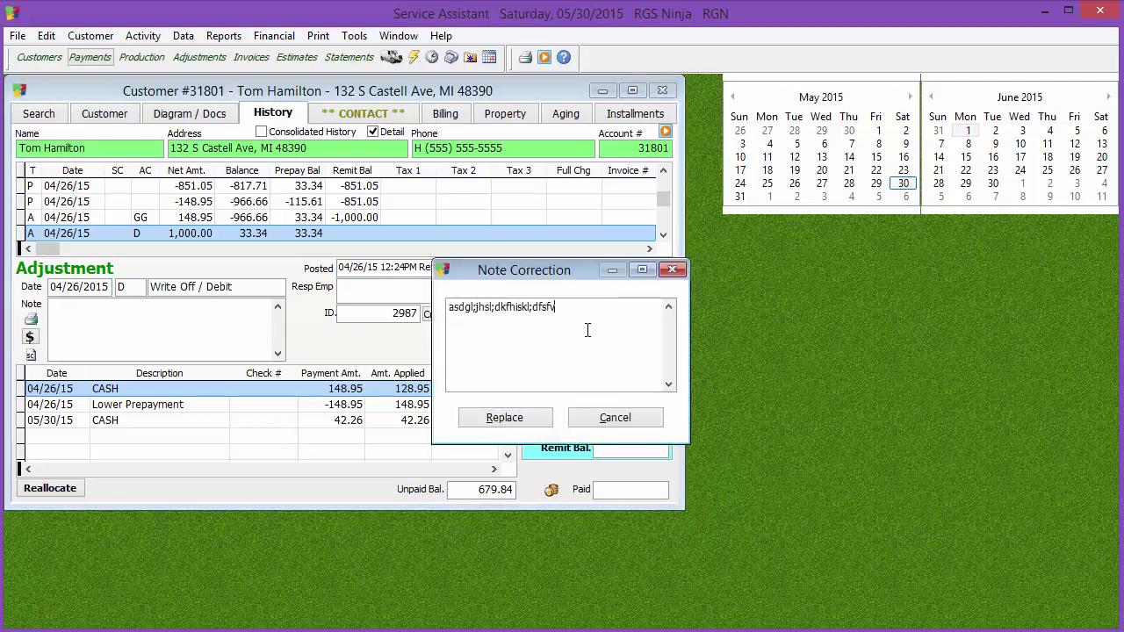
{"action": "left_click", "coordinate": [532, 422]}
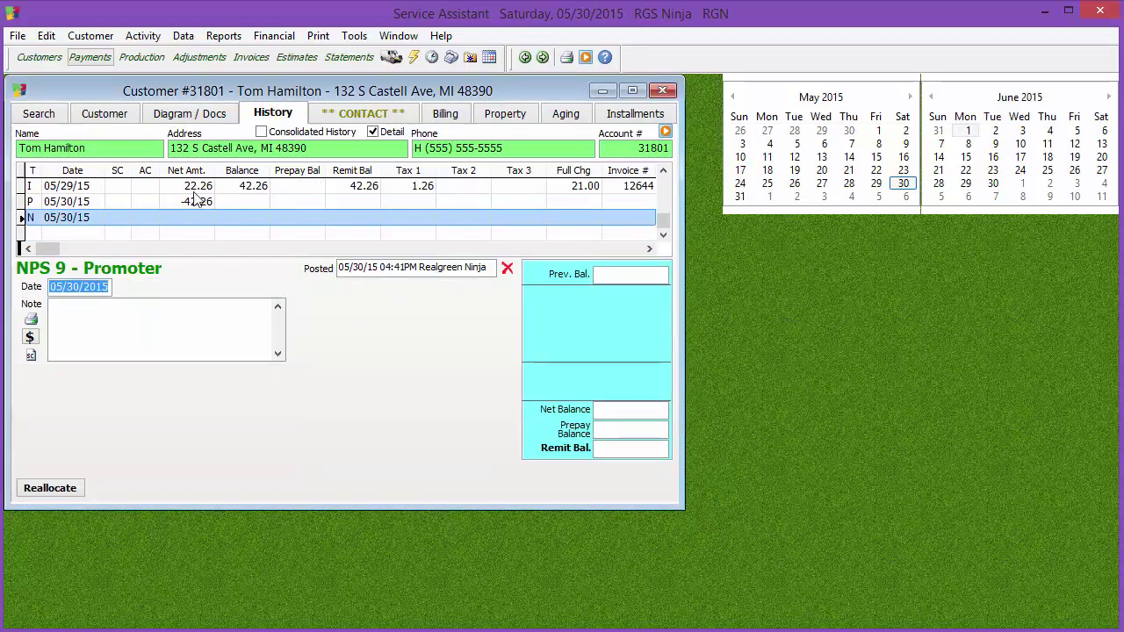
Step: Scroll history back to the 1,000.00 Write Off adjustment and show its details
{"action": "left_click", "coordinate": [663, 170]}
{"action": "left_click", "coordinate": [664, 171]}
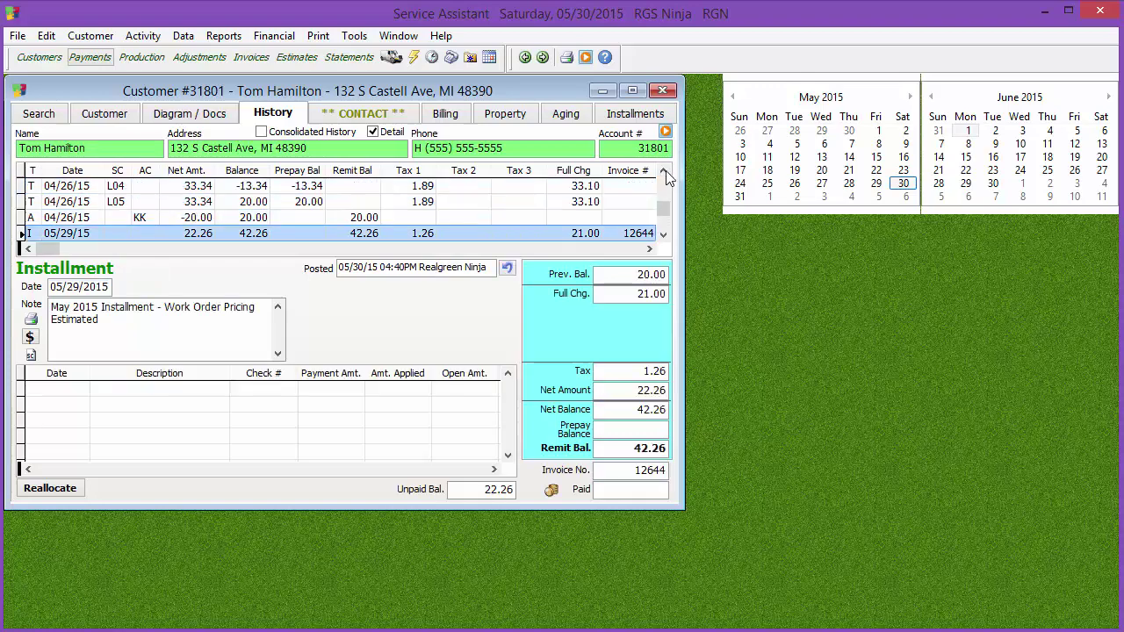
{"action": "left_click", "coordinate": [665, 172]}
{"action": "double_click", "coordinate": [668, 173]}
{"action": "double_click", "coordinate": [666, 172]}
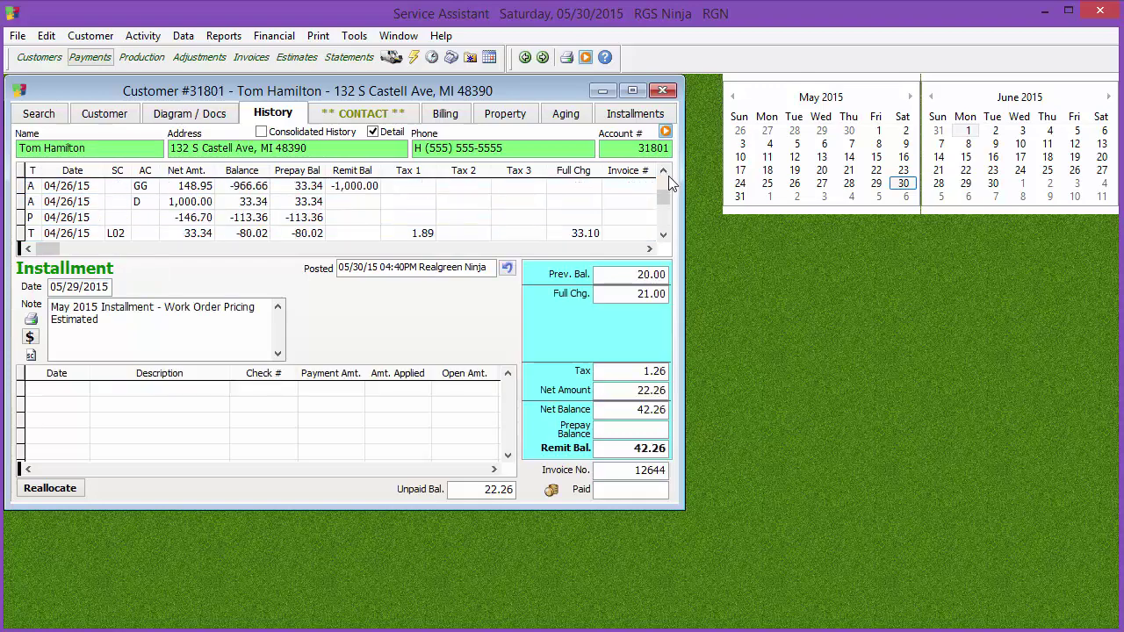
{"action": "left_click", "coordinate": [264, 201]}
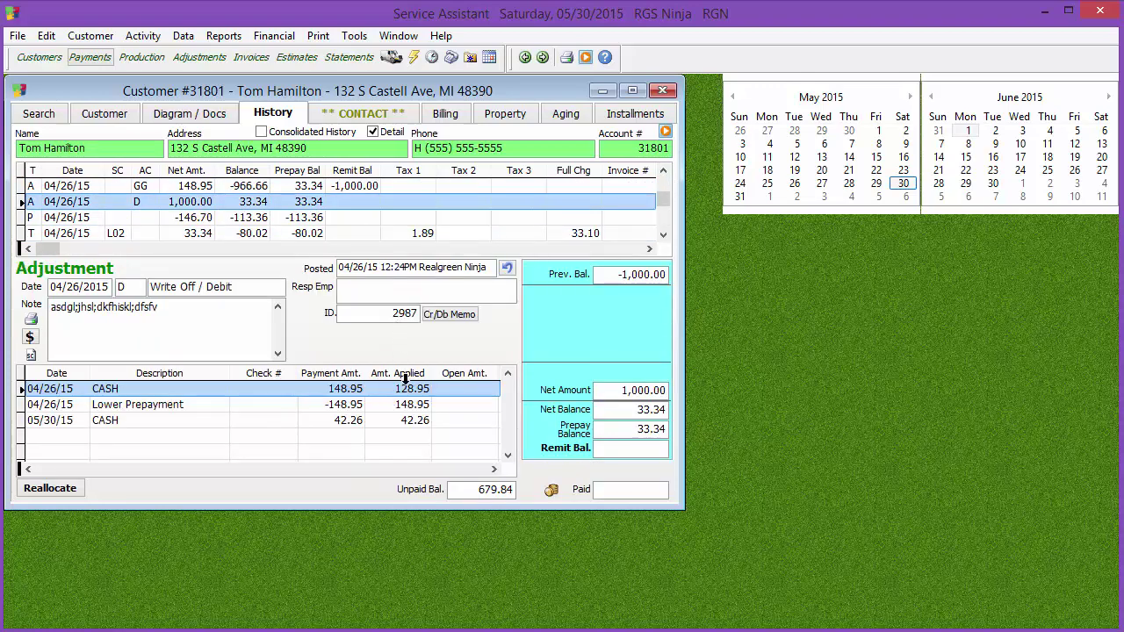
Step: Preview debit memo 2987 again, close it, and start a new adjustment entry
{"action": "left_click", "coordinate": [463, 316]}
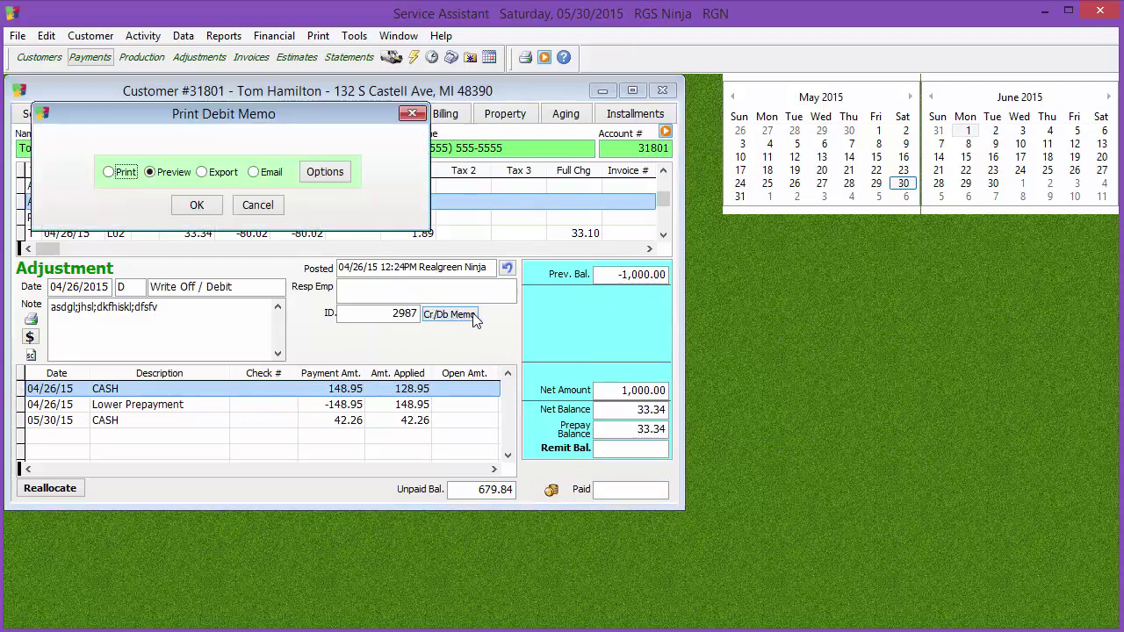
{"action": "left_click", "coordinate": [192, 205]}
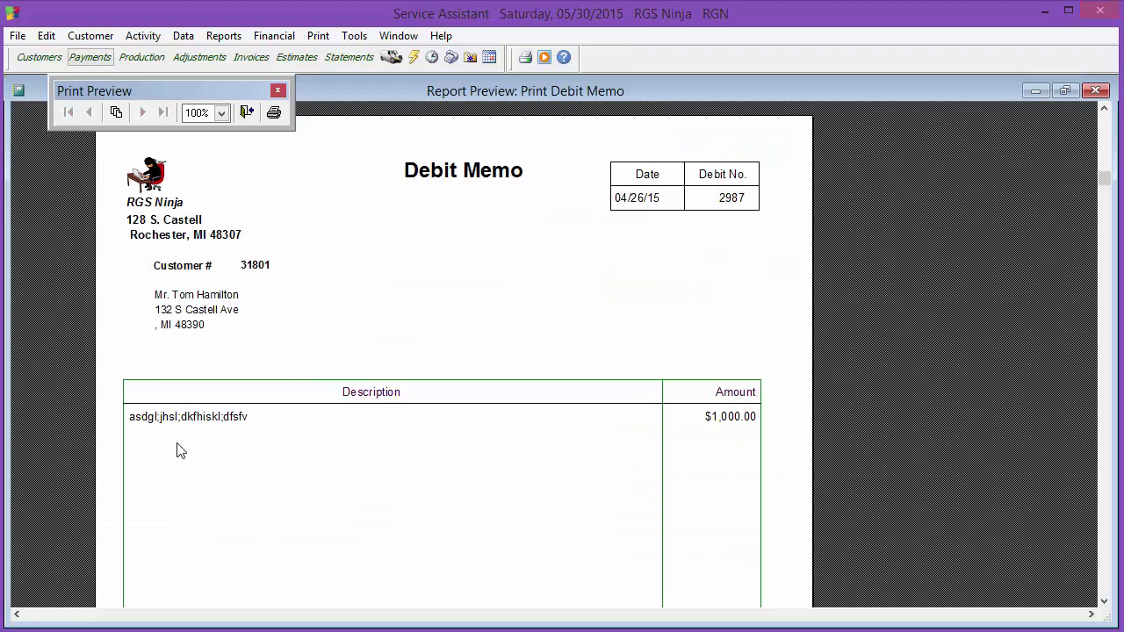
{"action": "left_click", "coordinate": [247, 113]}
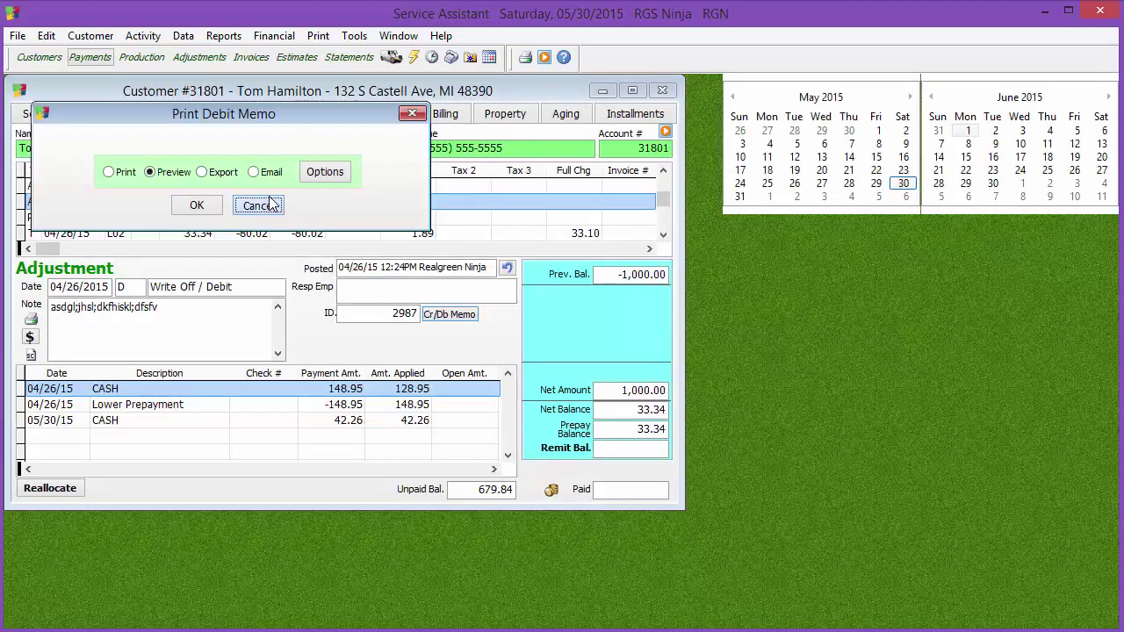
{"action": "left_click", "coordinate": [251, 204]}
{"action": "left_click", "coordinate": [199, 57]}
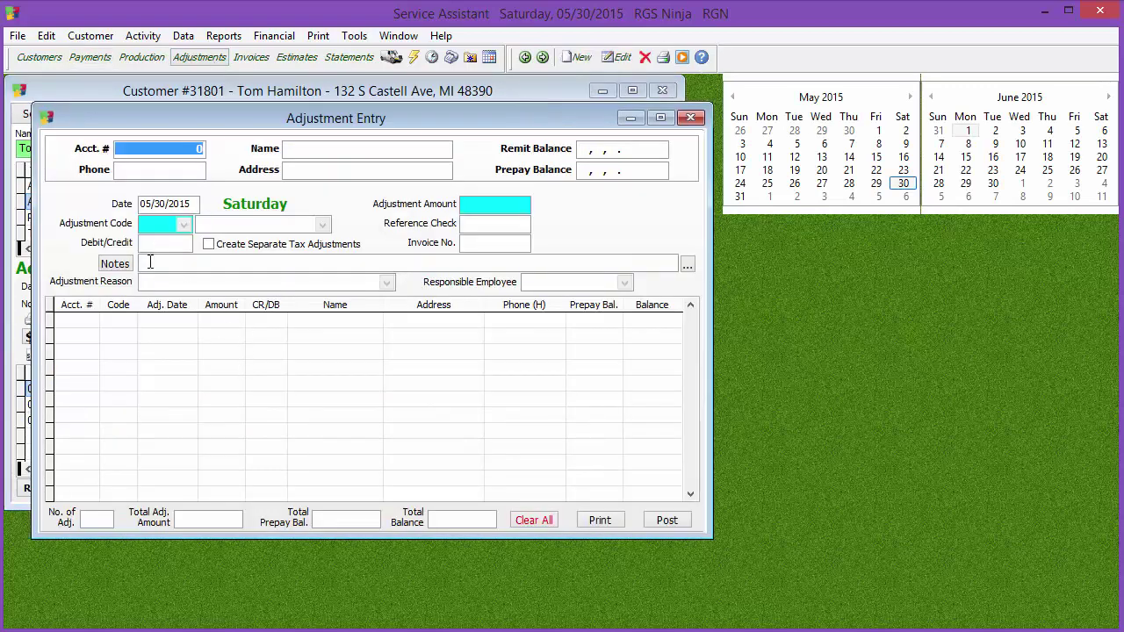
Step: Close the blank Adjustment Entry window without entering anything
{"action": "left_click", "coordinate": [153, 261]}
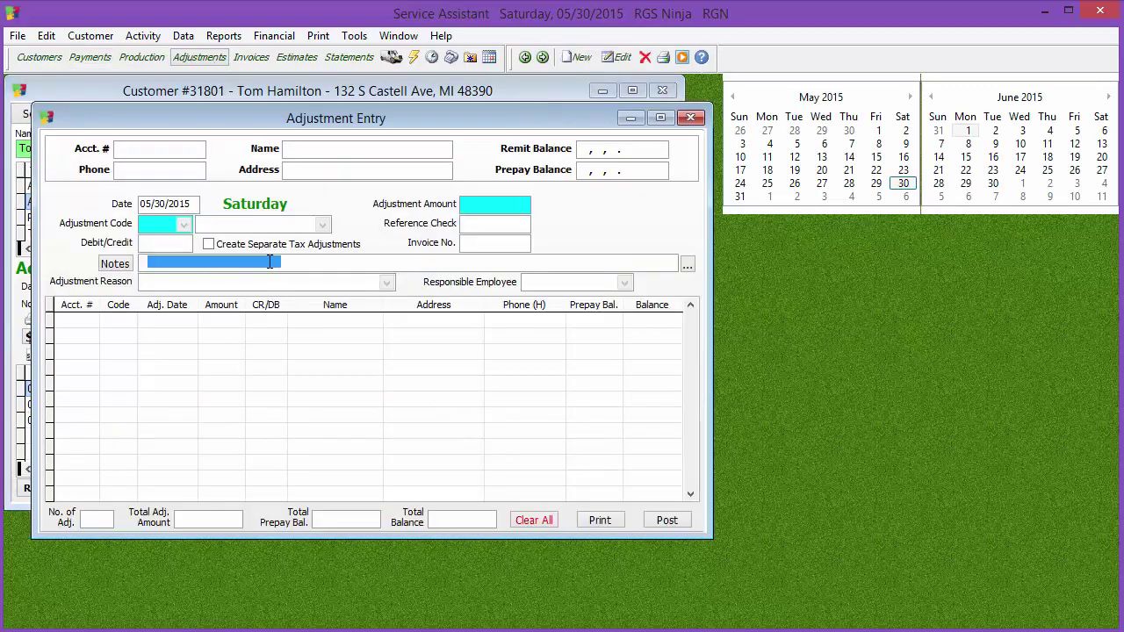
{"action": "left_click", "coordinate": [691, 118]}
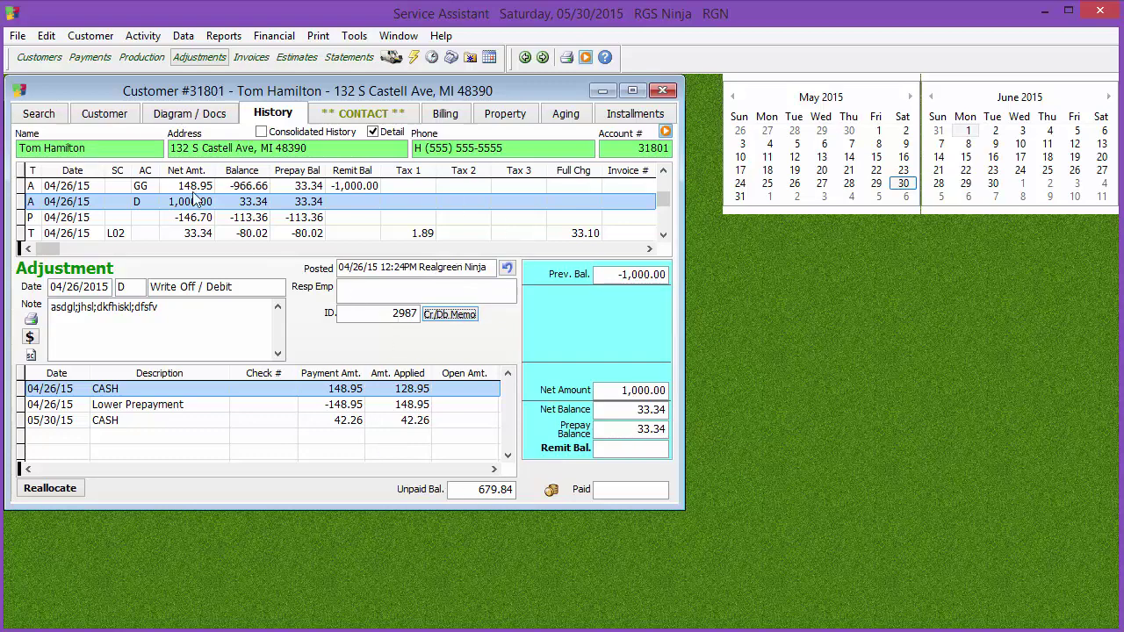
Step: View the Lower Prepayment, 1,000.00 Write Off, -146.70 prepayment and L02 treatment records in turn
{"action": "left_click", "coordinate": [282, 188]}
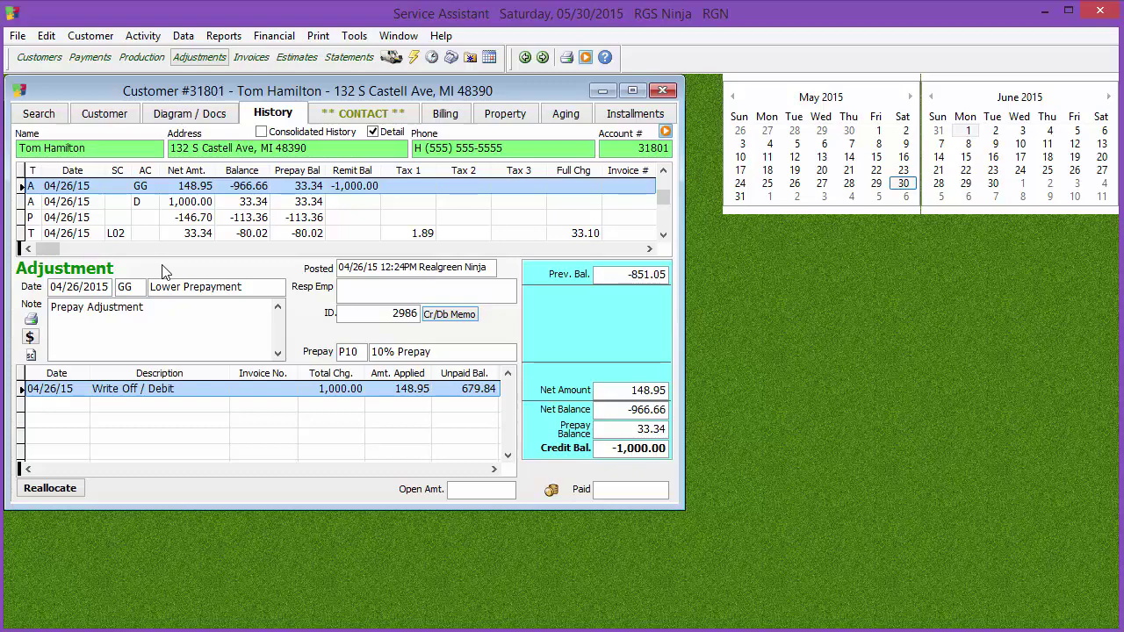
{"action": "left_click", "coordinate": [198, 206]}
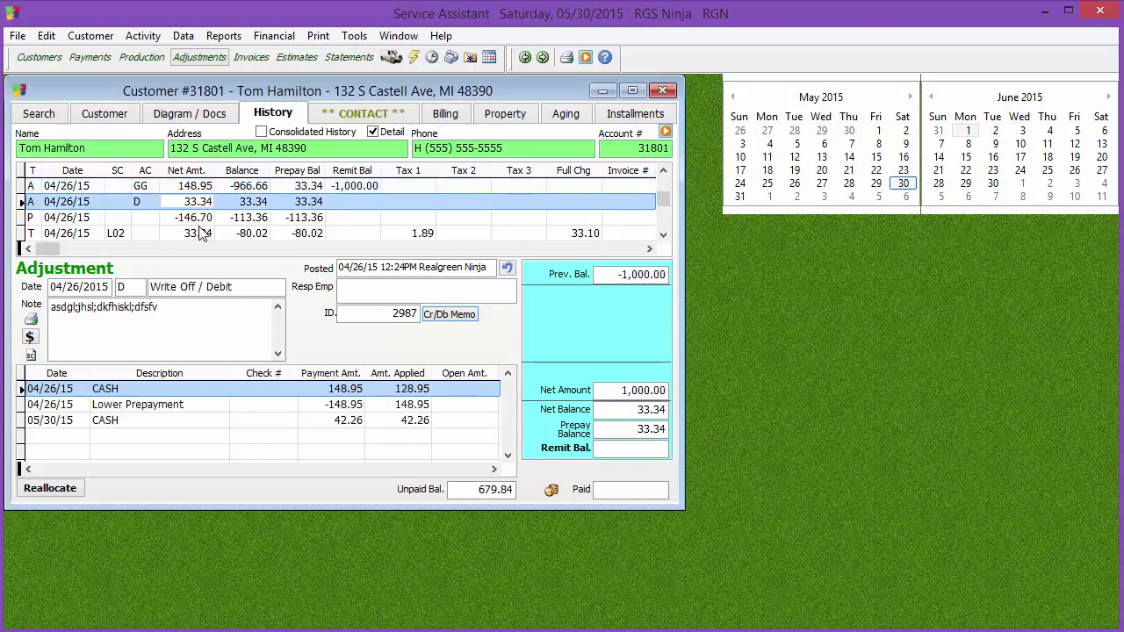
{"action": "left_click", "coordinate": [204, 219]}
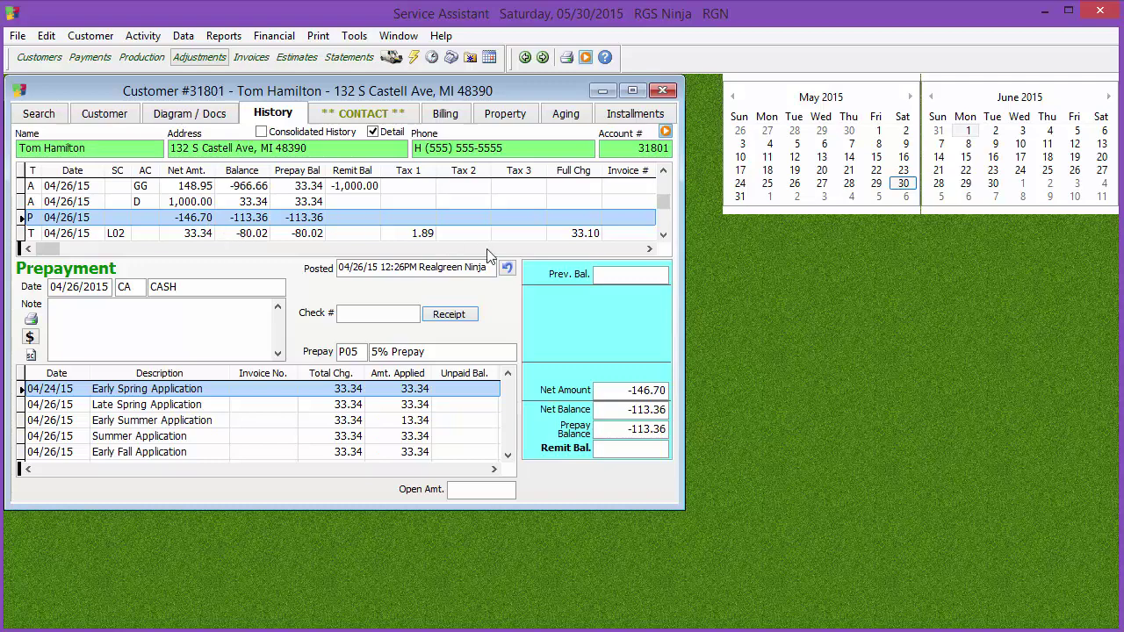
{"action": "left_click", "coordinate": [286, 236]}
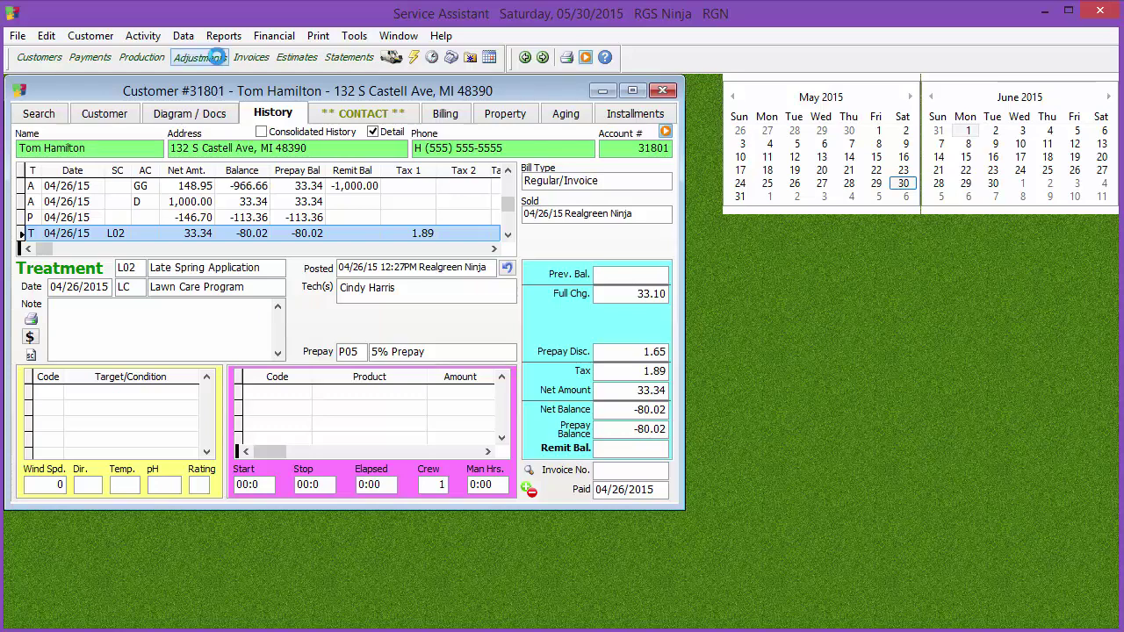
Step: Open a new adjustment entry and close it without entering anything
{"action": "left_click", "coordinate": [199, 57]}
{"action": "left_click", "coordinate": [154, 265]}
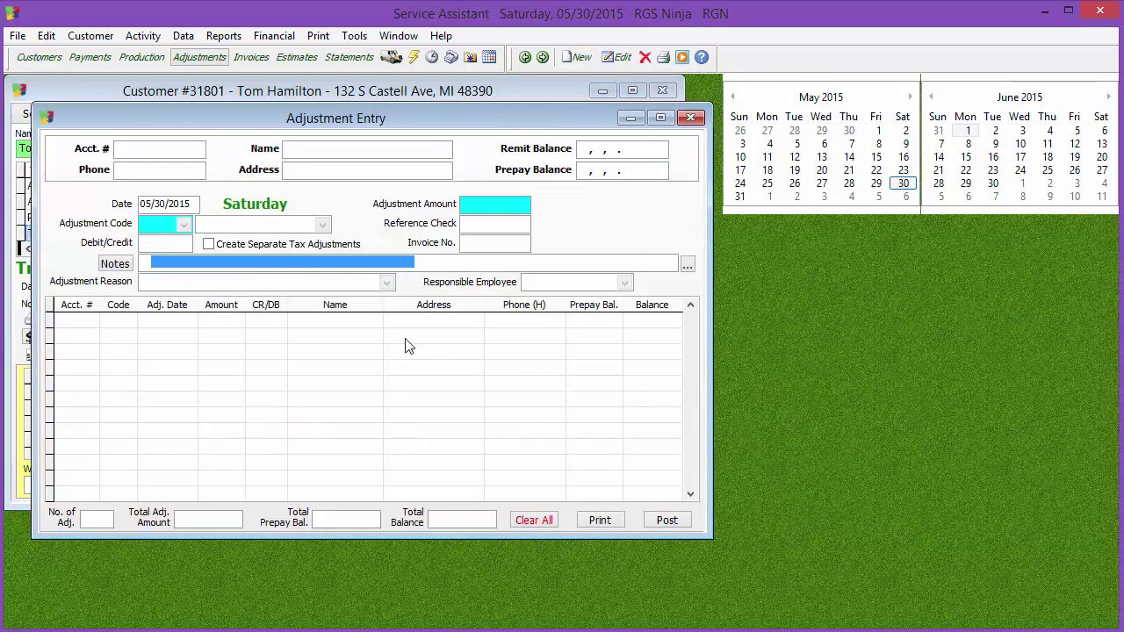
{"action": "left_click", "coordinate": [691, 118]}
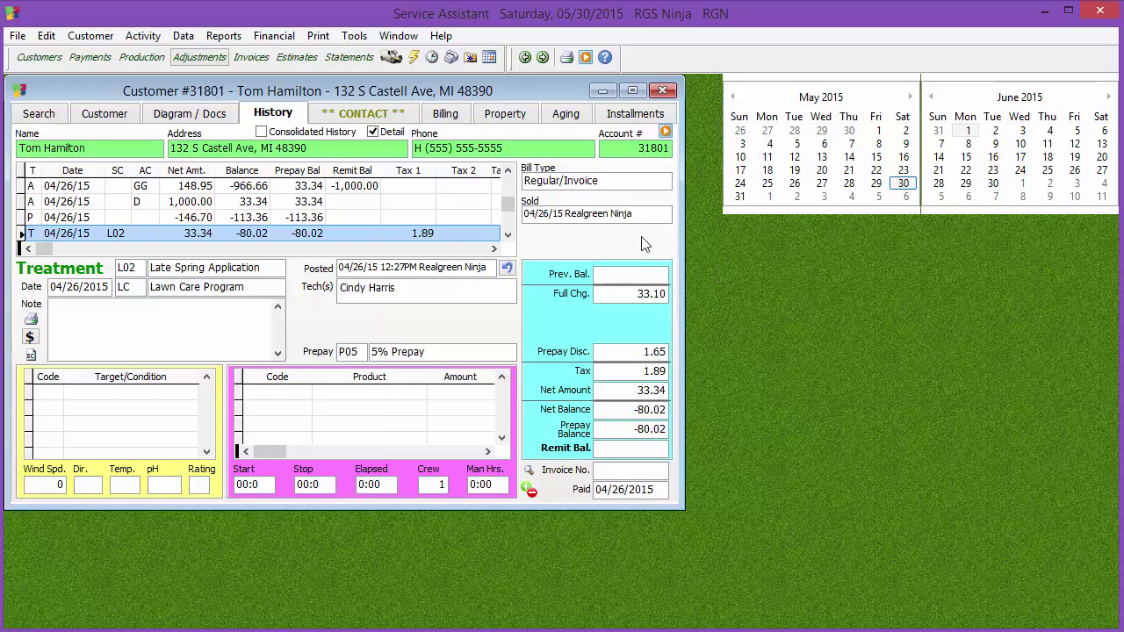
Step: Scroll History to the top, view the 03/04/15 Core Aeration special job, then go to Customer
{"action": "left_click", "coordinate": [509, 188]}
{"action": "left_click_drag", "start_coordinate": [512, 193], "coordinate": [509, 172]}
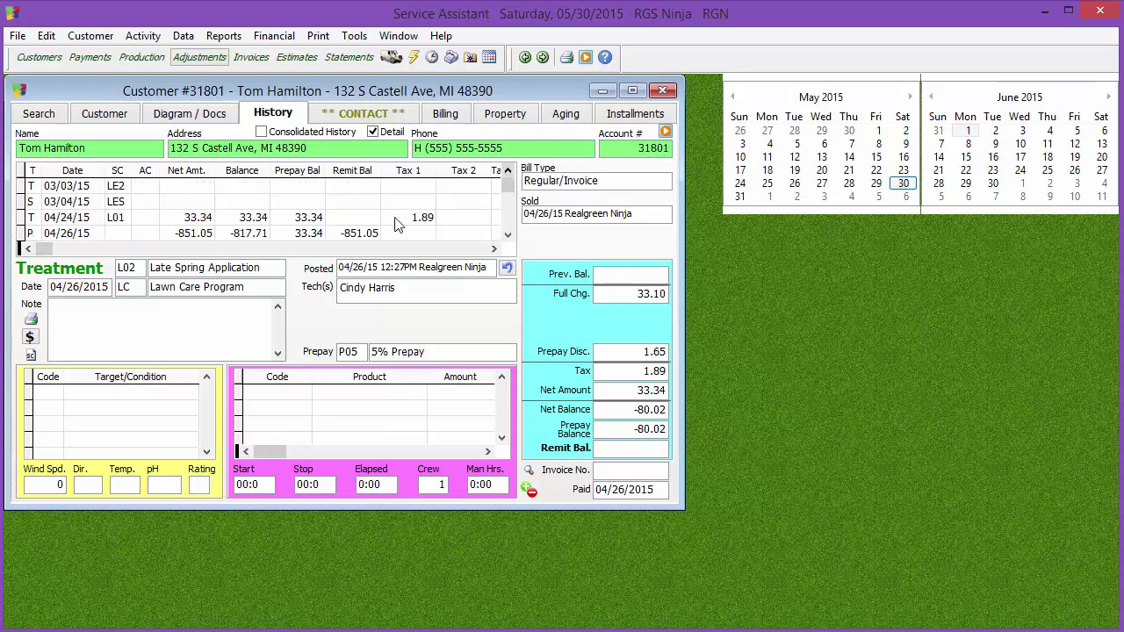
{"action": "left_click", "coordinate": [78, 202]}
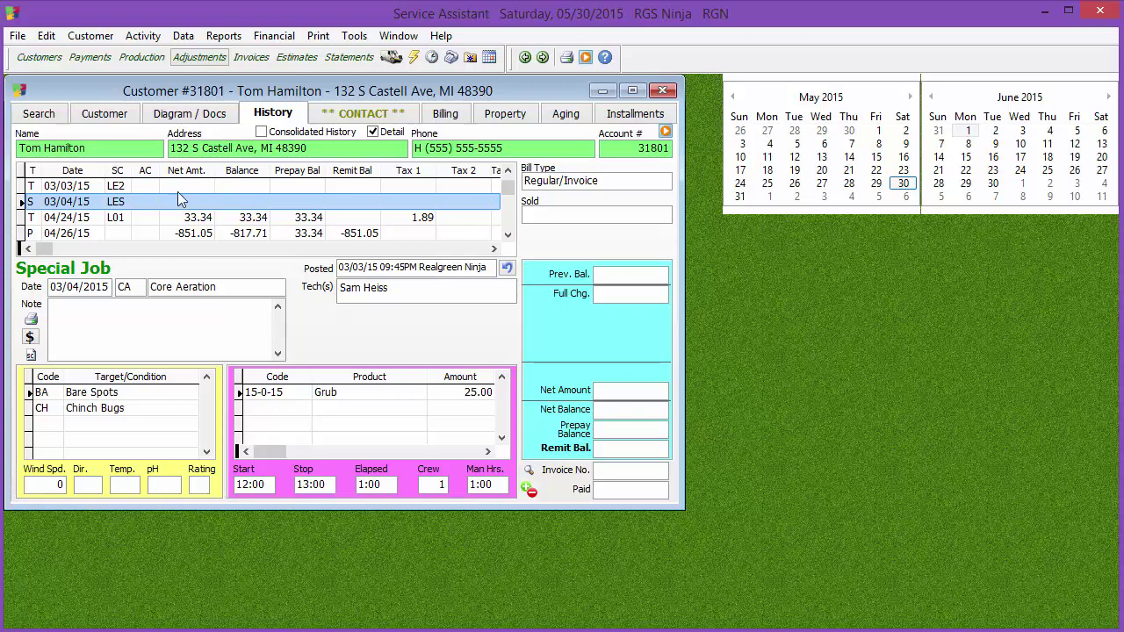
{"action": "left_click", "coordinate": [121, 114]}
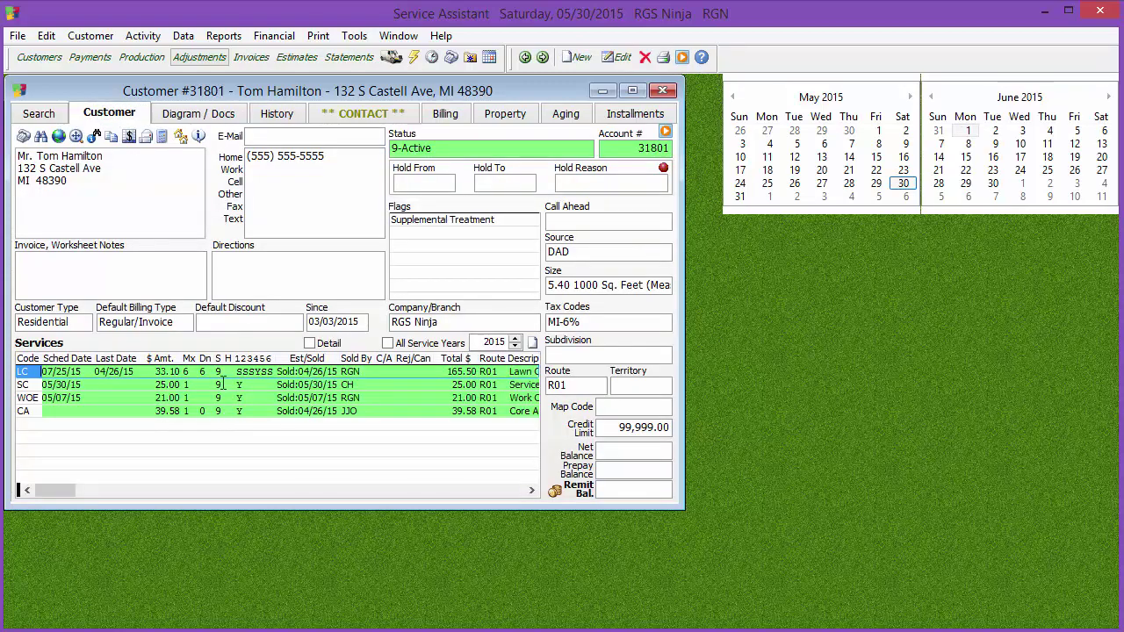
Step: View the LC Lawn Care Program and contact information, then return to History
{"action": "double_click", "coordinate": [263, 374]}
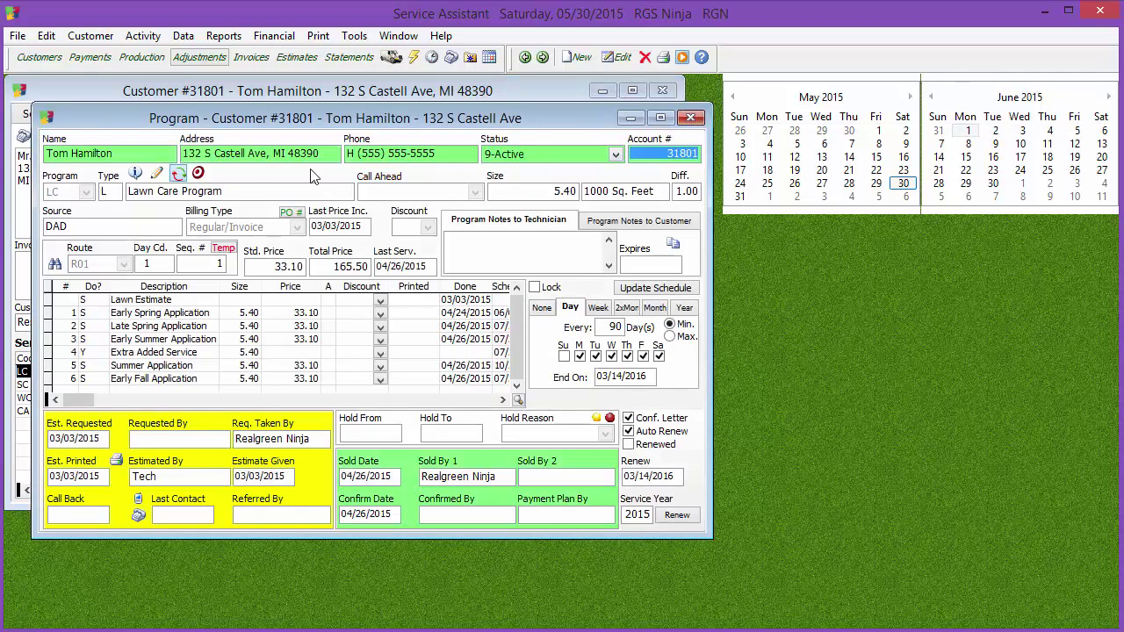
{"action": "left_click", "coordinate": [690, 118]}
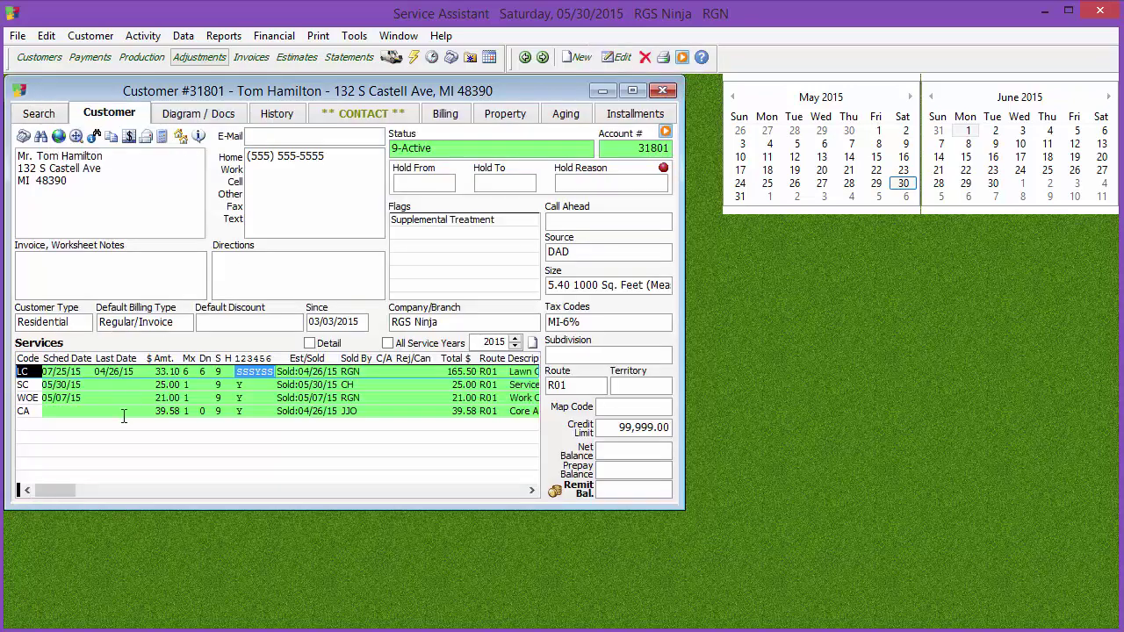
{"action": "left_click", "coordinate": [365, 118]}
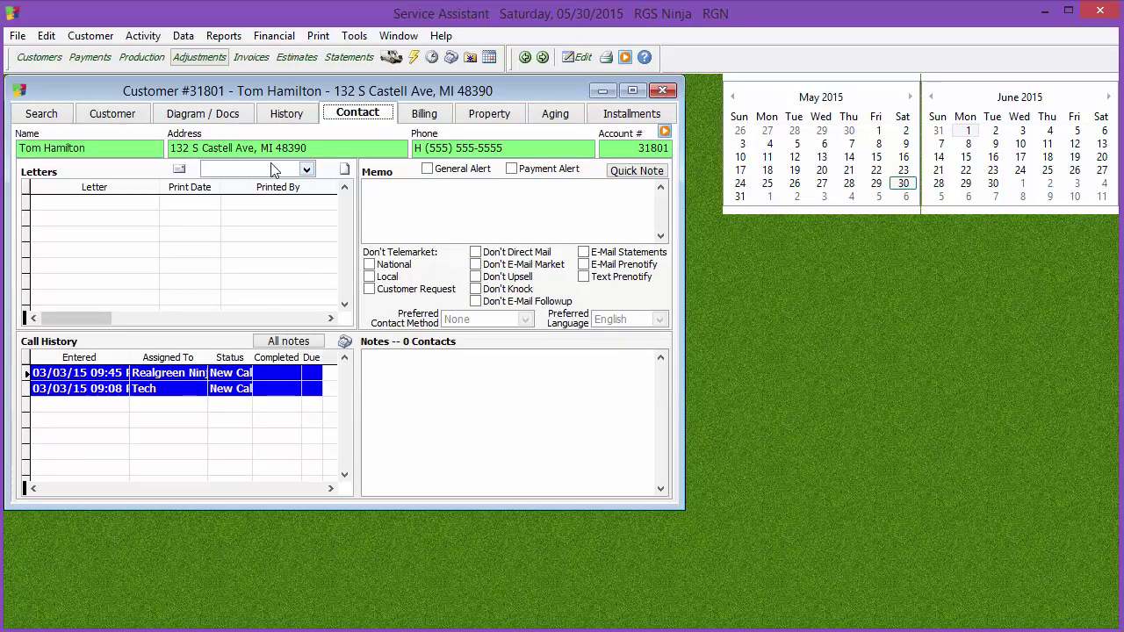
{"action": "left_click", "coordinate": [288, 118]}
Step: Review the 05/29/15 installment and the 03/04/15 Core Aeration job record and its schedule
{"action": "left_click", "coordinate": [116, 189]}
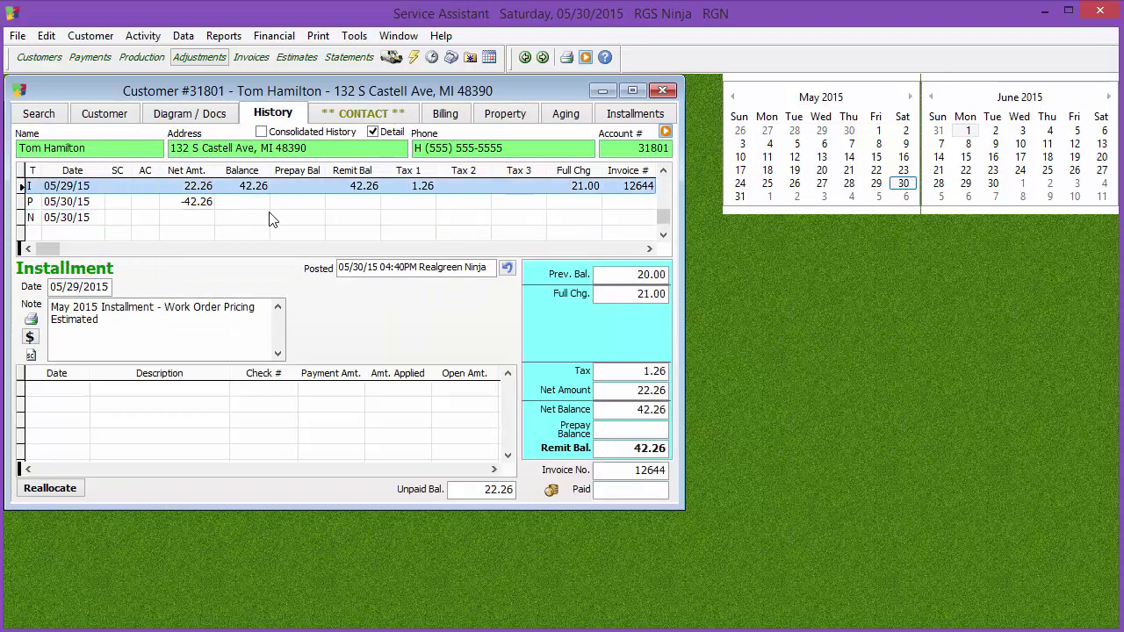
{"action": "scroll", "coordinate": [273, 220], "scroll_direction": "up", "scroll_amount": 5}
{"action": "left_click", "coordinate": [118, 201]}
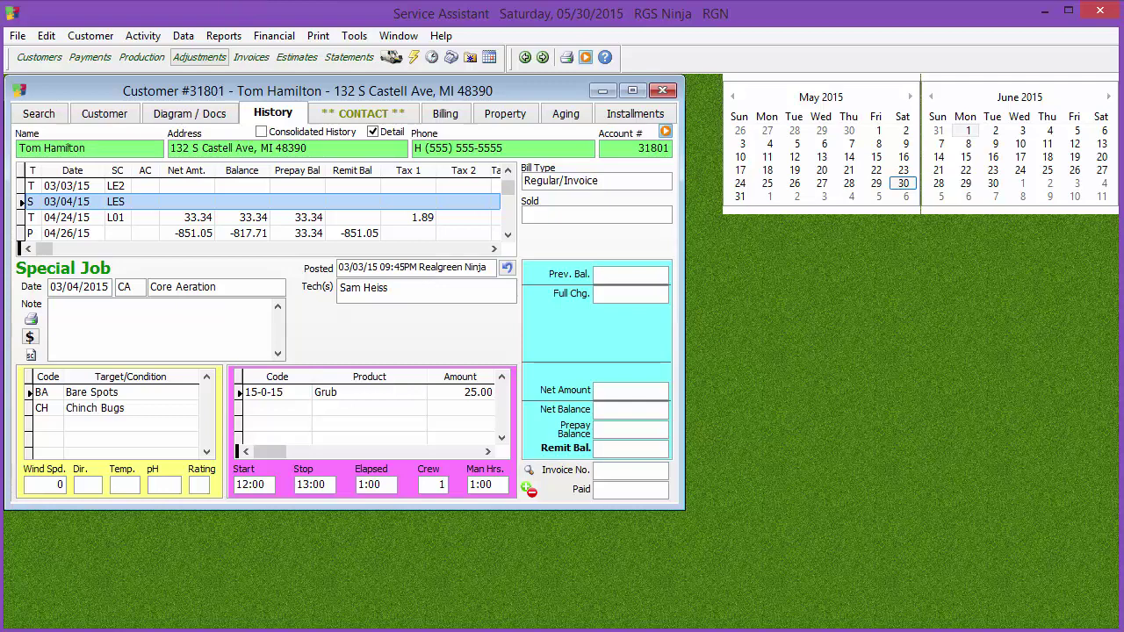
{"action": "scroll", "coordinate": [955, 533], "scroll_direction": "down", "scroll_amount": 1}
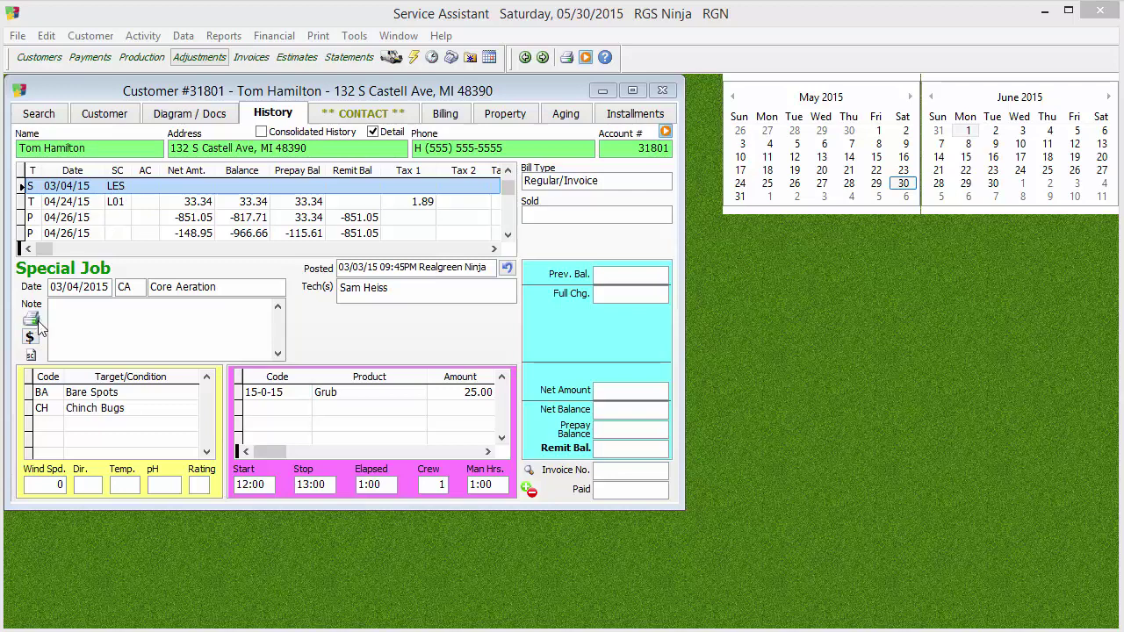
{"action": "double_click", "coordinate": [119, 191]}
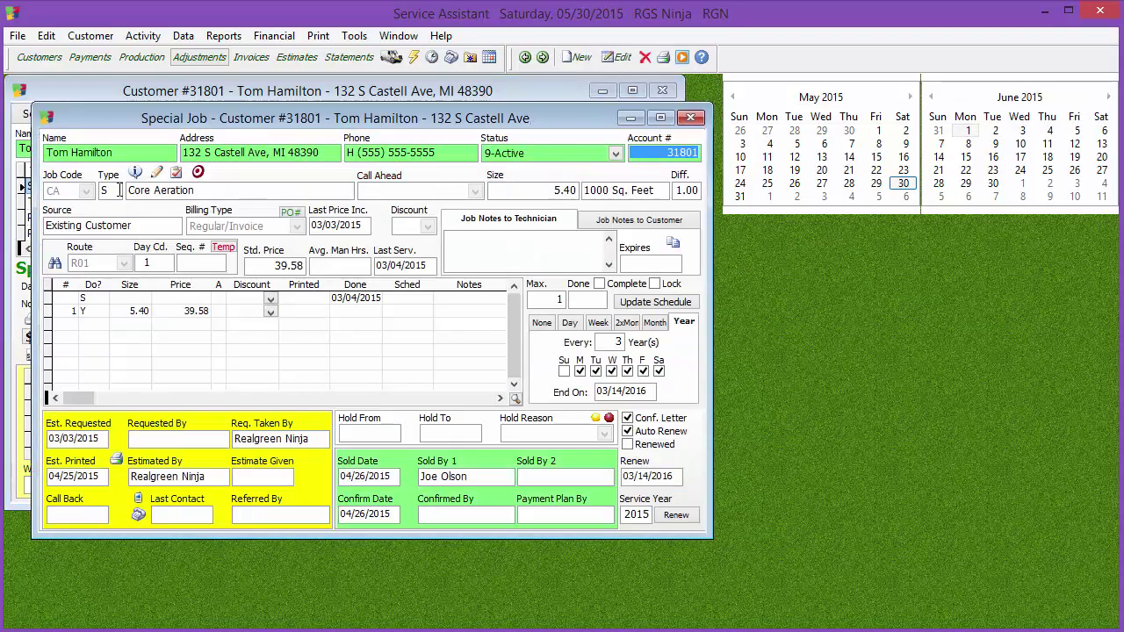
{"action": "left_click", "coordinate": [89, 297]}
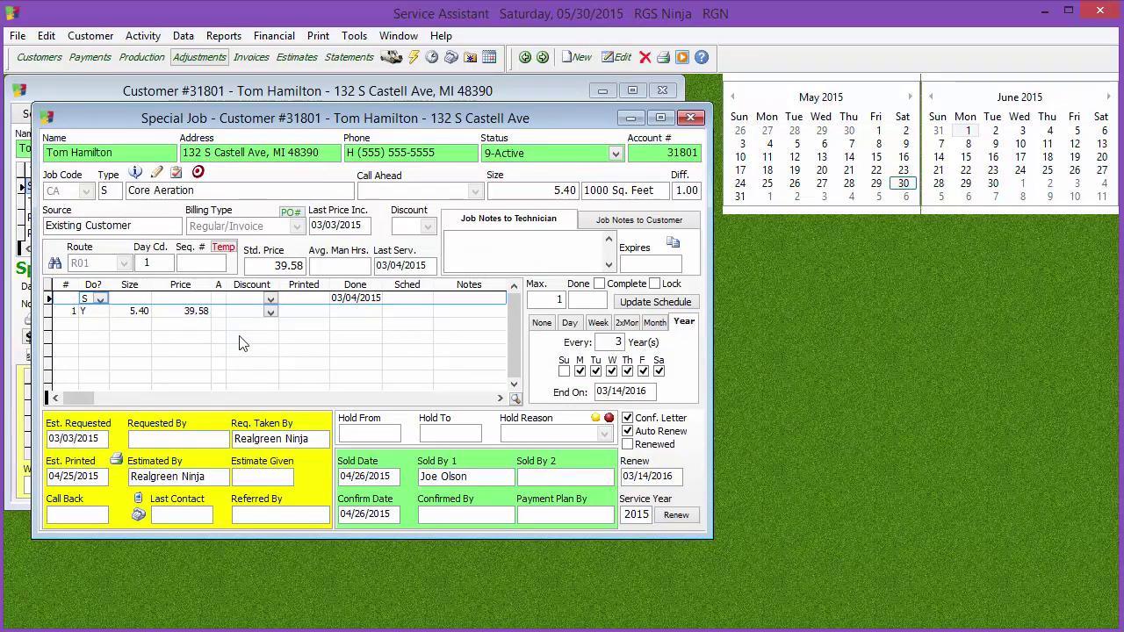
{"action": "left_click", "coordinate": [690, 119]}
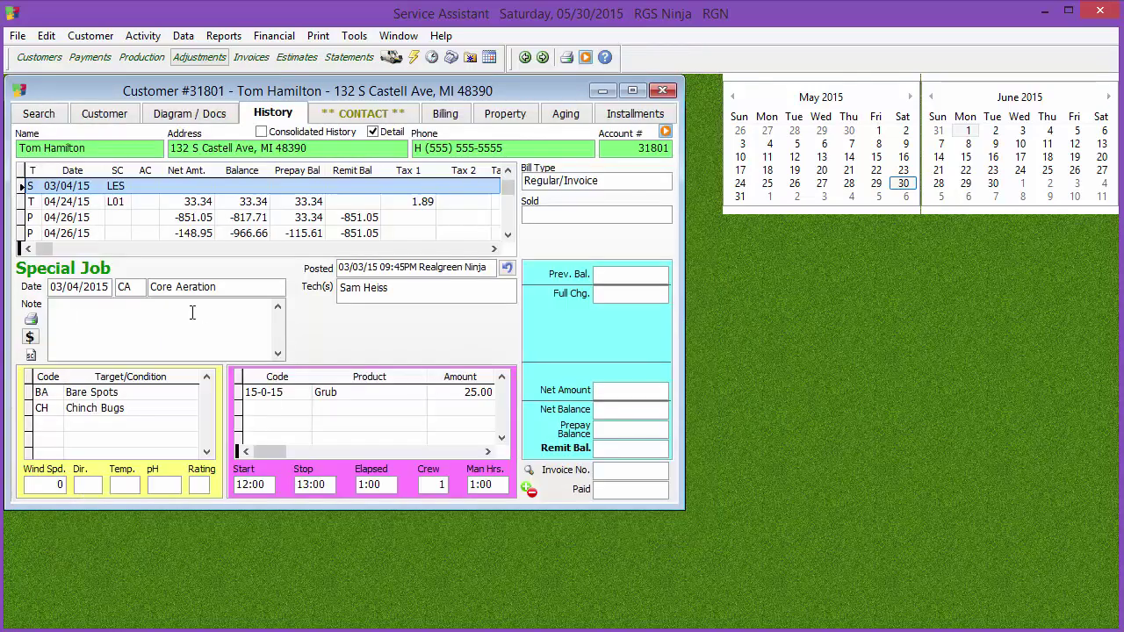
Step: Look through the history entries, including the L02 Late Spring Application treatment details
{"action": "left_click", "coordinate": [509, 235]}
{"action": "left_click", "coordinate": [512, 236]}
{"action": "left_click", "coordinate": [512, 236]}
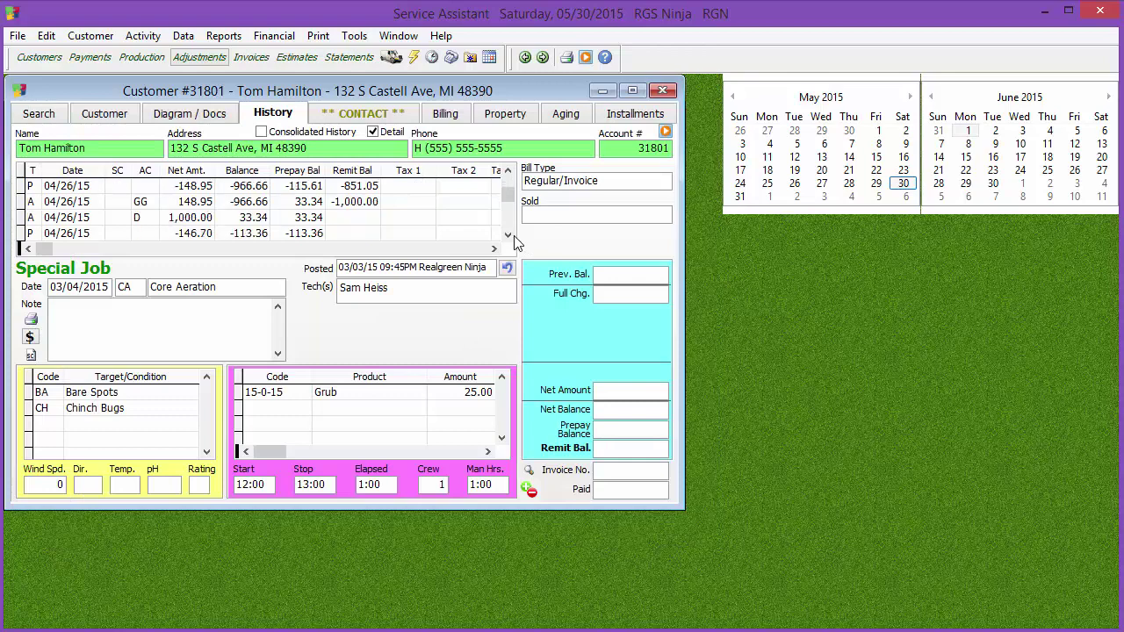
{"action": "left_click", "coordinate": [508, 236]}
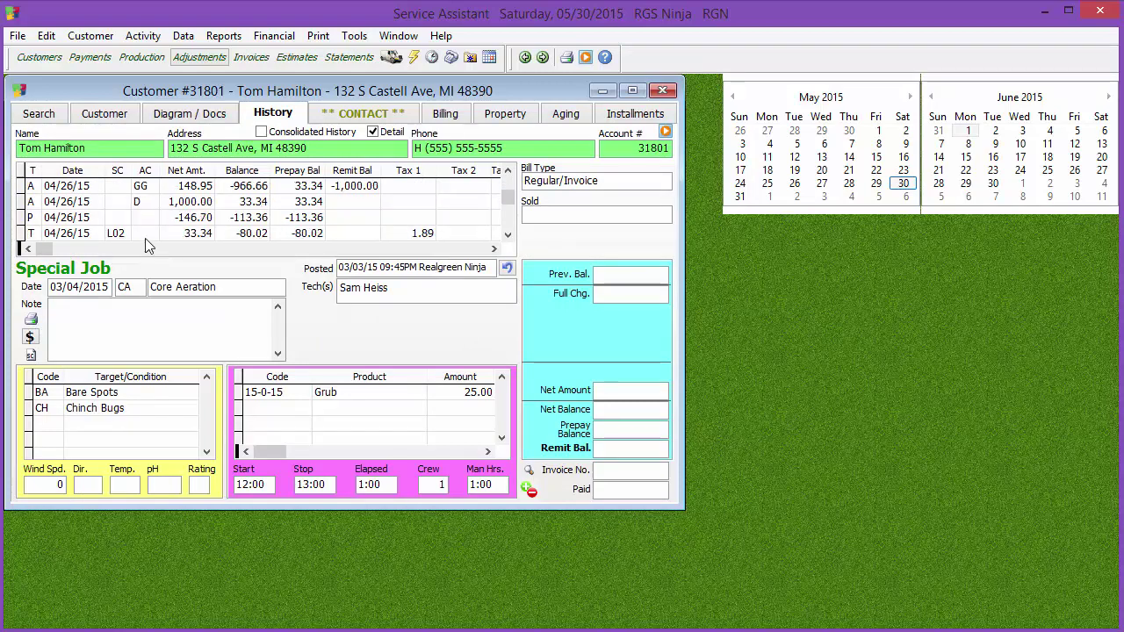
{"action": "left_click", "coordinate": [212, 233]}
{"action": "left_click", "coordinate": [508, 235]}
{"action": "left_click", "coordinate": [508, 236]}
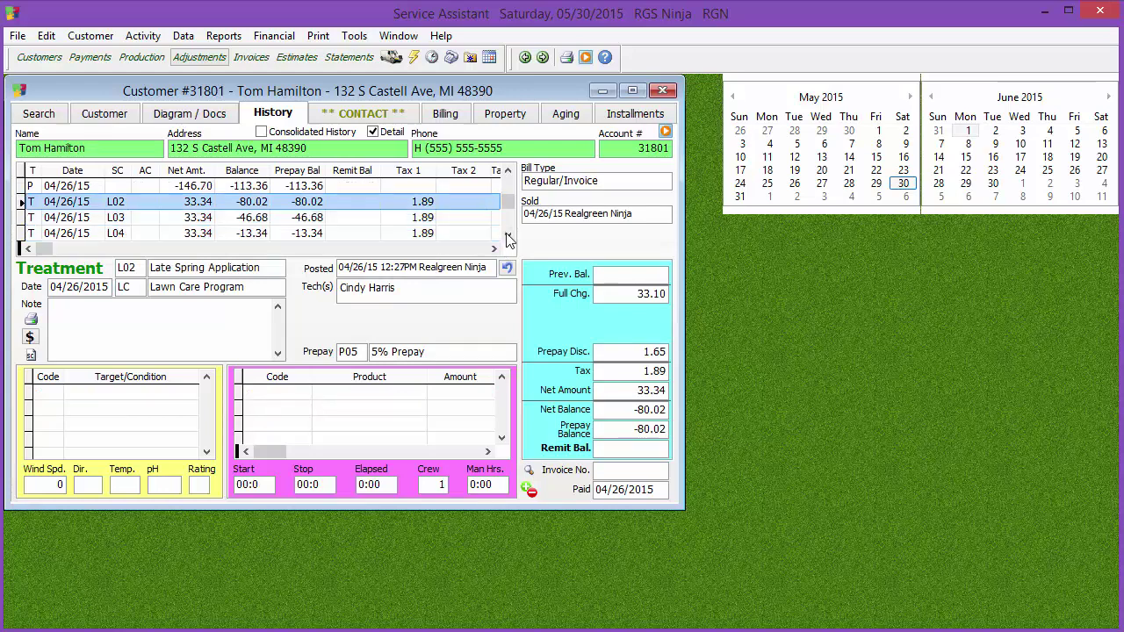
{"action": "left_click", "coordinate": [508, 235]}
{"action": "left_click", "coordinate": [508, 236]}
{"action": "left_click", "coordinate": [507, 236]}
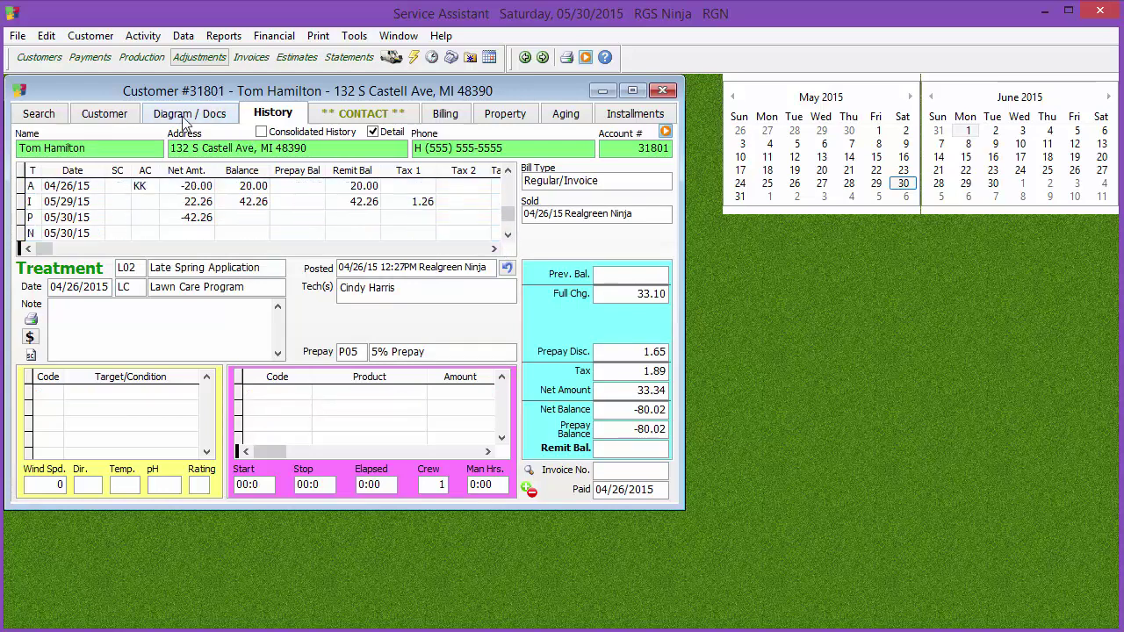
Step: Open the customer's CA Core Aeration job and select its pending visit
{"action": "left_click", "coordinate": [109, 113]}
{"action": "double_click", "coordinate": [256, 411]}
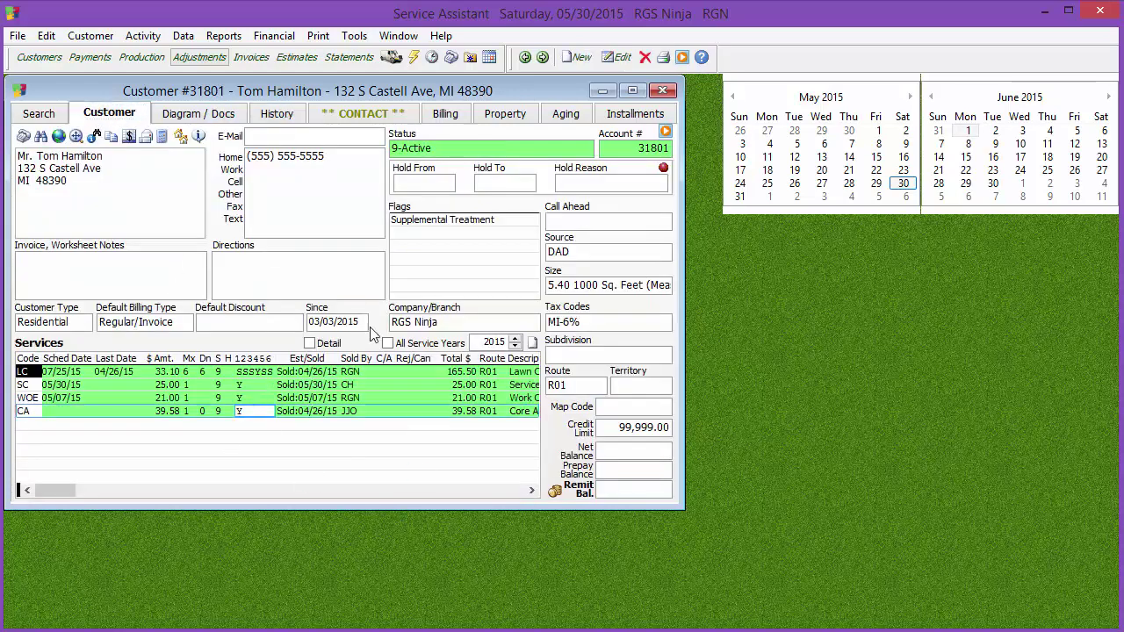
{"action": "left_click", "coordinate": [302, 308]}
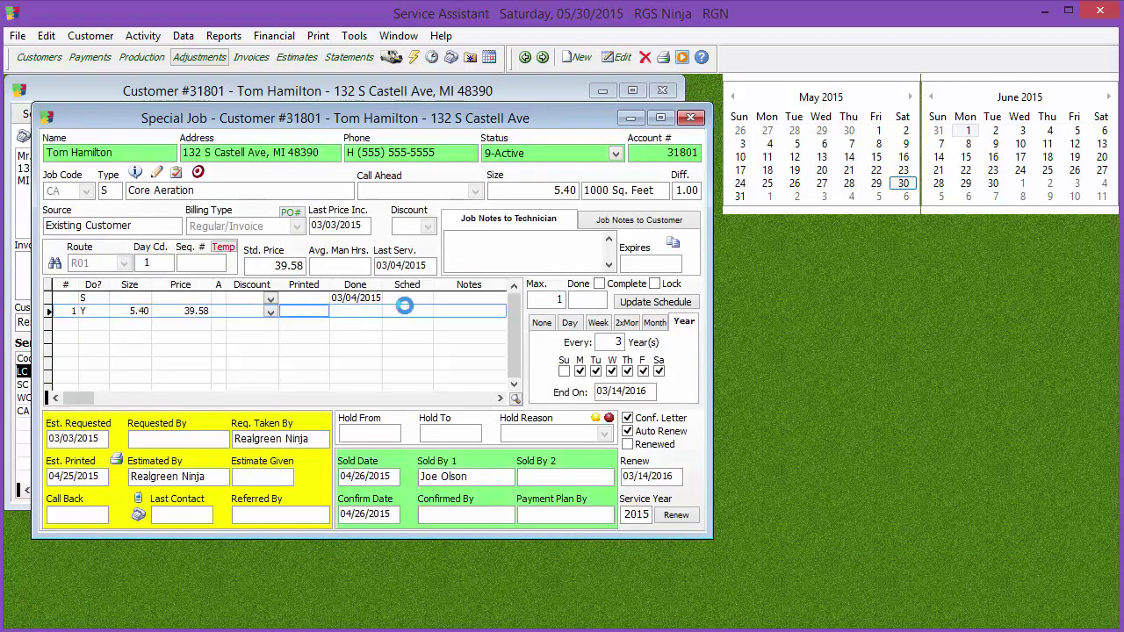
Step: Start a production entry dated 05/30/2015 with the technician who did the work
{"action": "left_click", "coordinate": [690, 117]}
{"action": "left_click", "coordinate": [690, 140]}
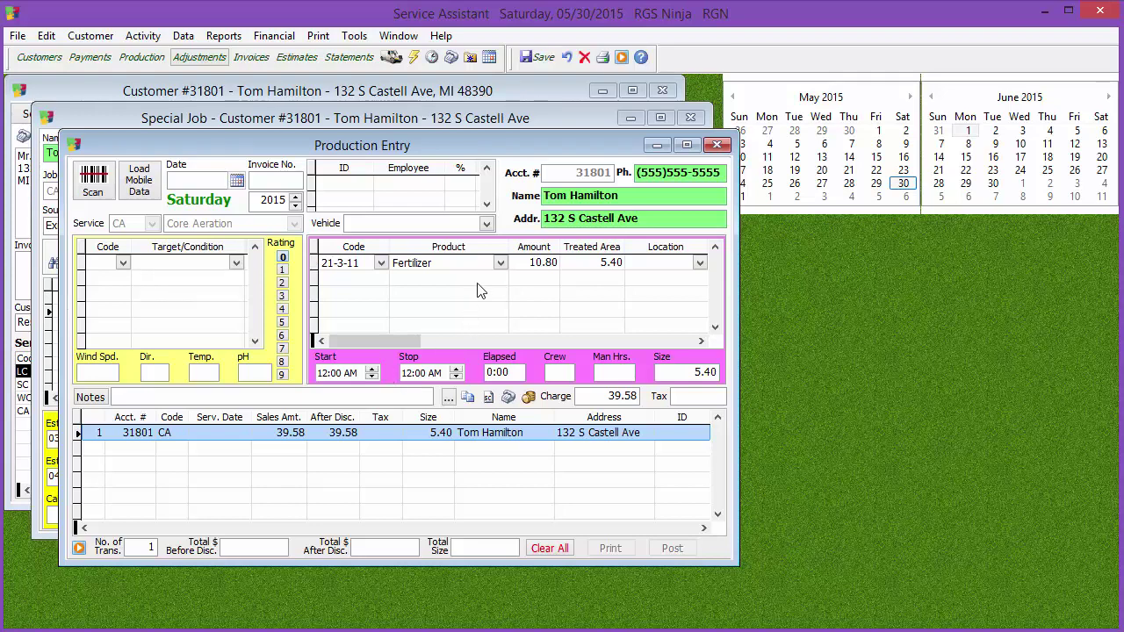
{"action": "left_click", "coordinate": [237, 180]}
{"action": "left_click", "coordinate": [410, 291]}
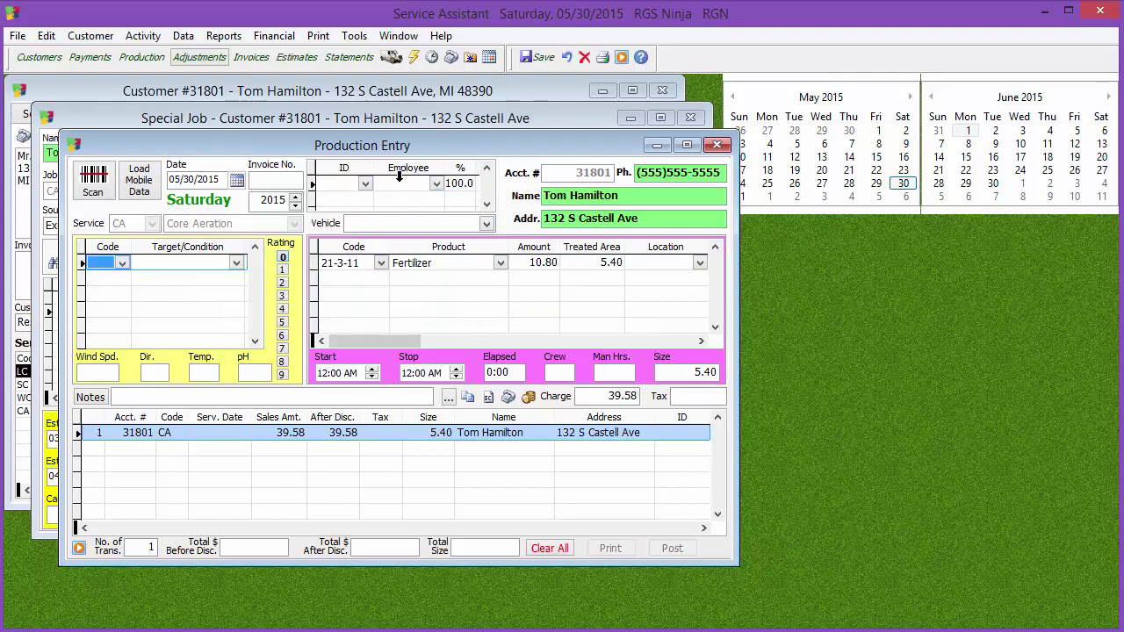
{"action": "left_click", "coordinate": [406, 182]}
{"action": "left_click", "coordinate": [414, 281]}
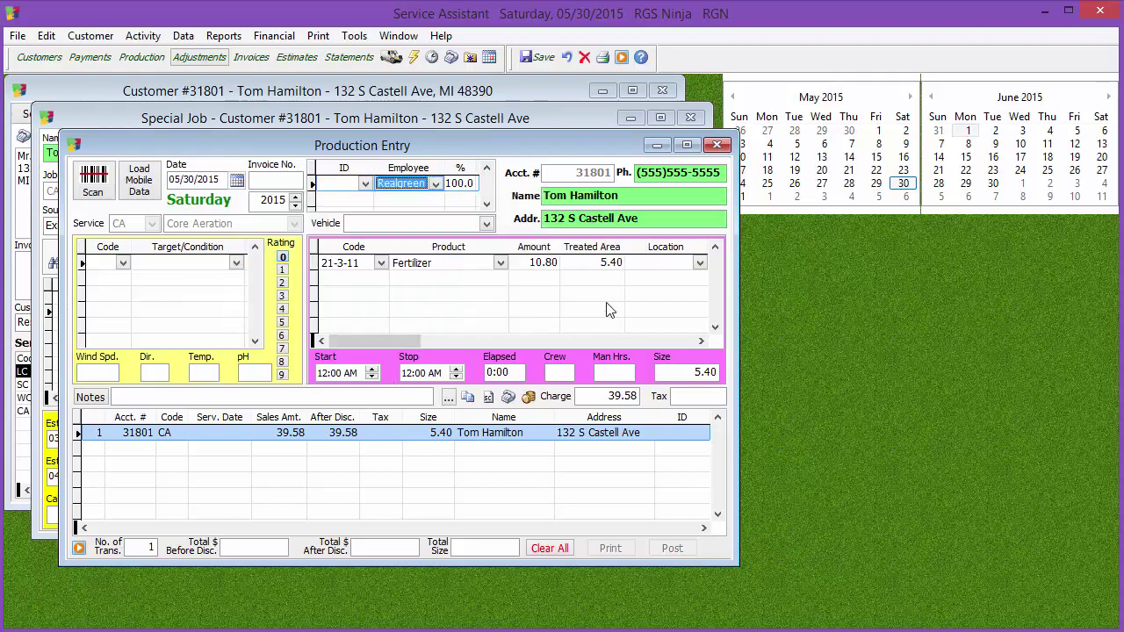
Step: Save and post the Core Aeration production entry, skipping the journal, then close both windows
{"action": "left_click", "coordinate": [539, 57]}
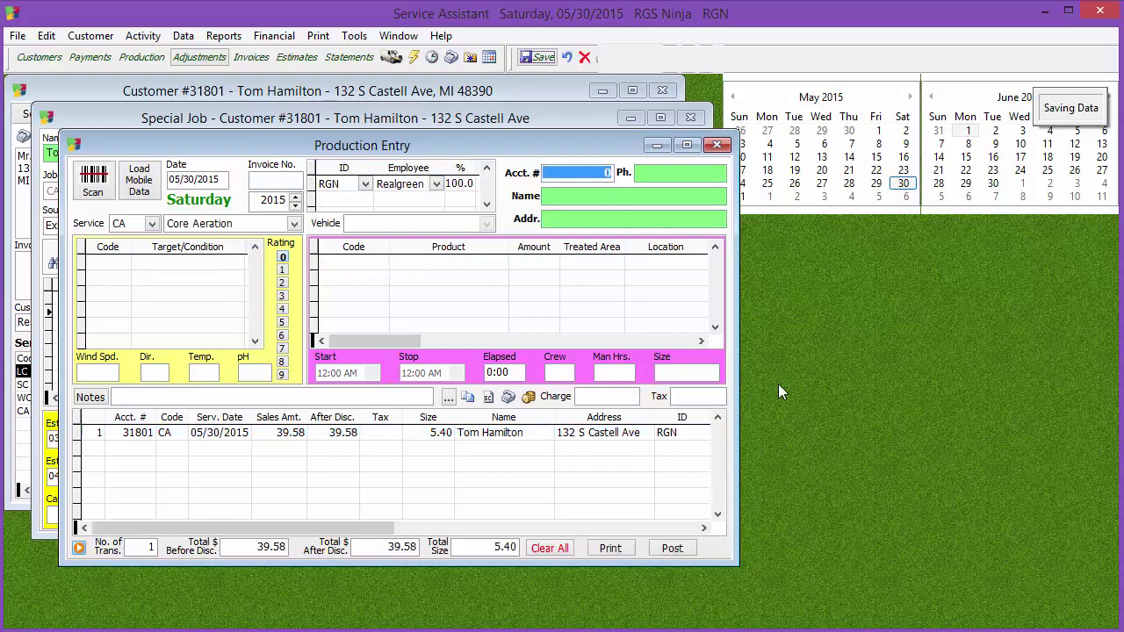
{"action": "left_click", "coordinate": [672, 548]}
{"action": "left_click", "coordinate": [271, 312]}
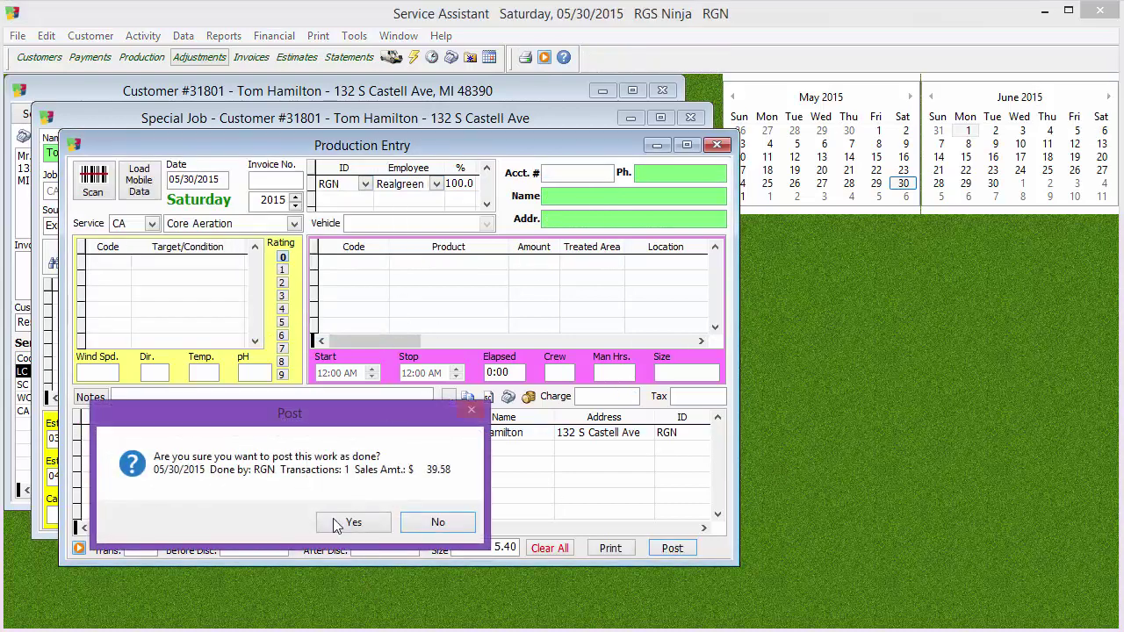
{"action": "left_click", "coordinate": [335, 523]}
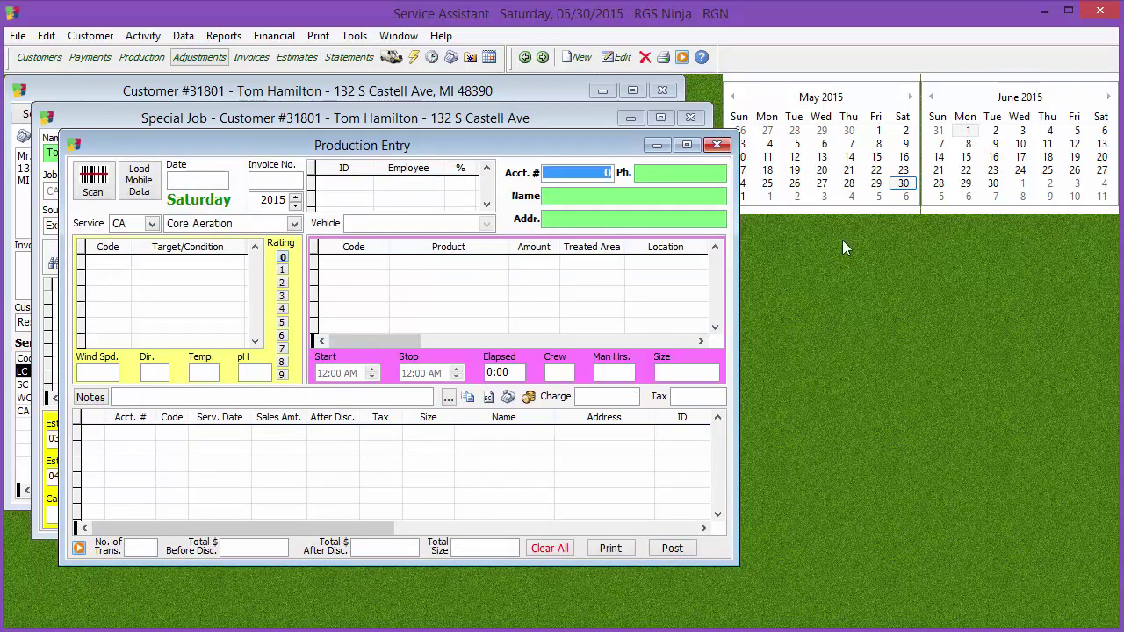
{"action": "left_click", "coordinate": [718, 145]}
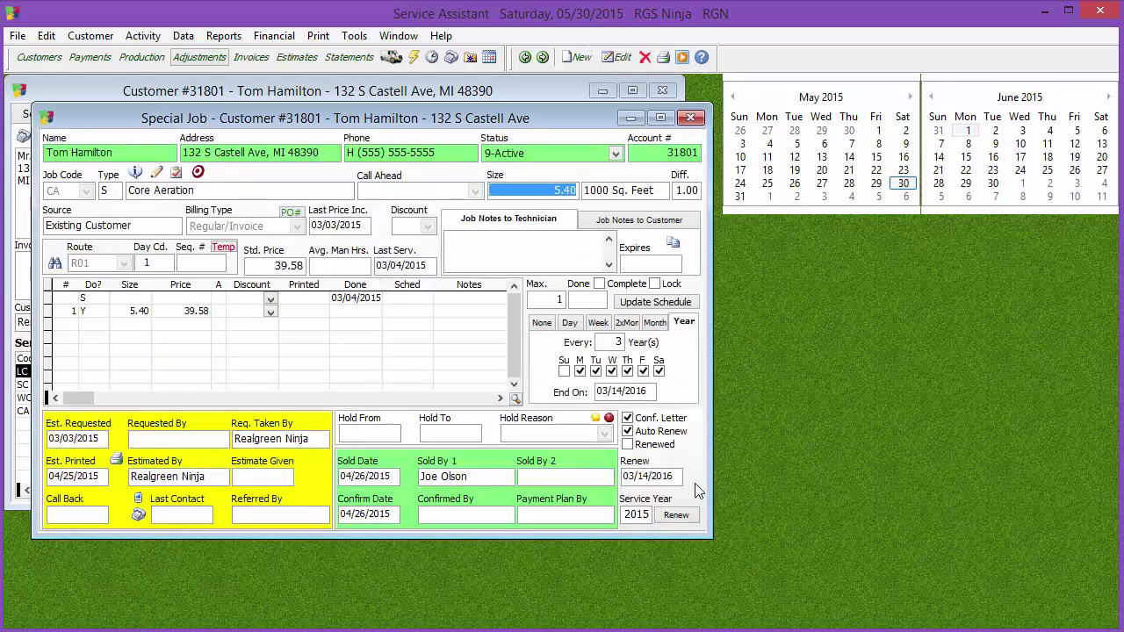
{"action": "left_click", "coordinate": [689, 120]}
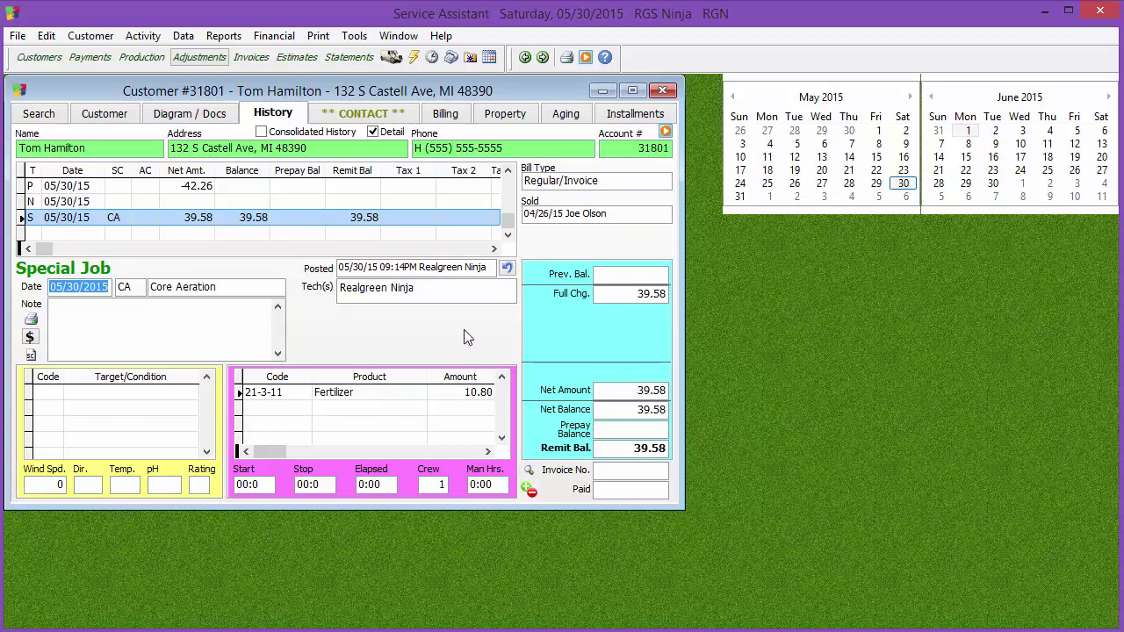
Step: Start reversing the posted service, log in to authorize it, and include products used
{"action": "left_click", "coordinate": [506, 271]}
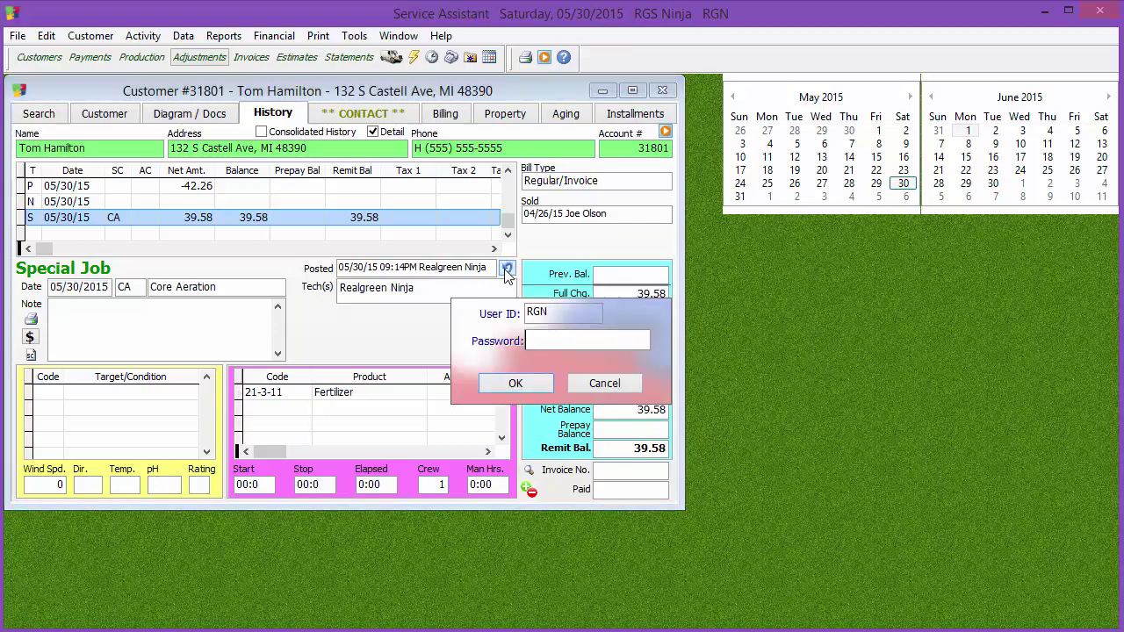
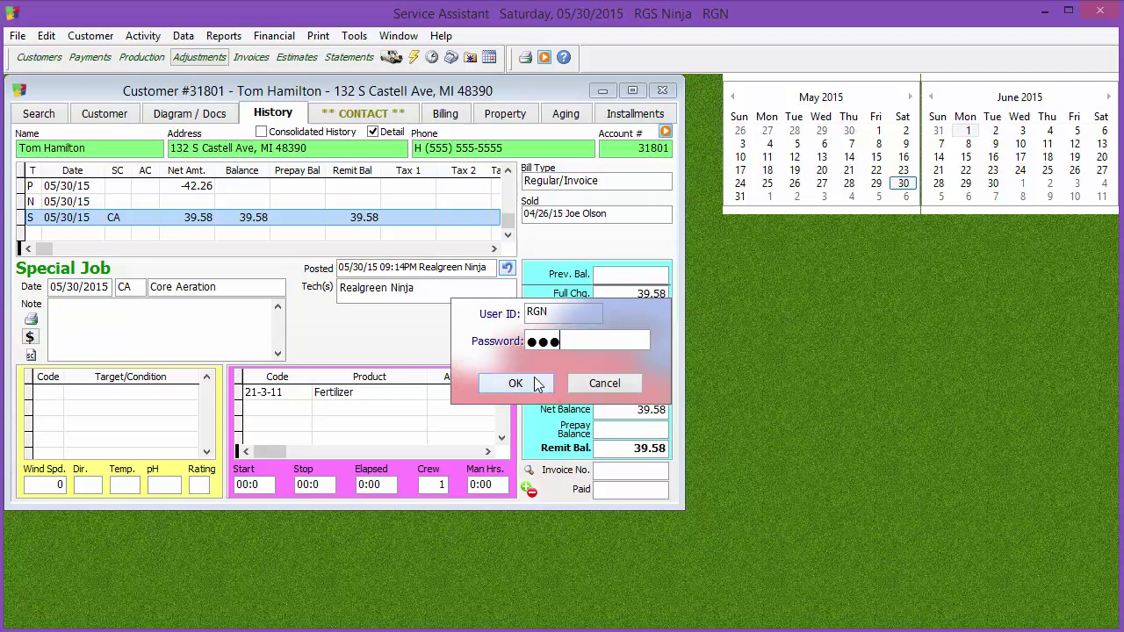
{"action": "left_click", "coordinate": [539, 385]}
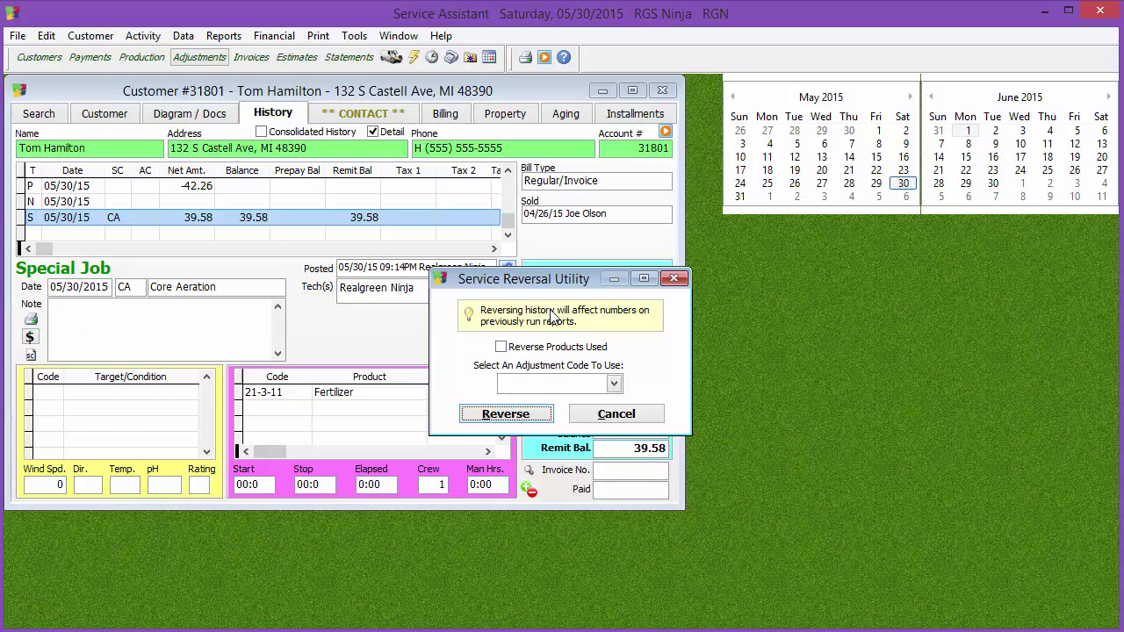
{"action": "left_click", "coordinate": [539, 349]}
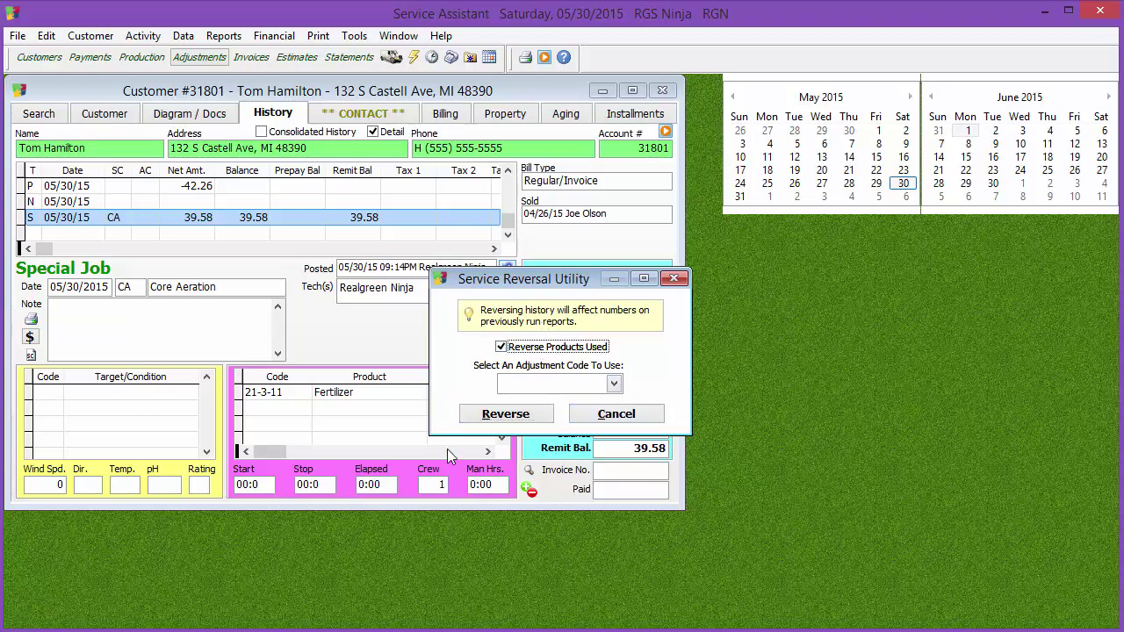
{"action": "left_click_drag", "start_coordinate": [483, 281], "coordinate": [668, 270]}
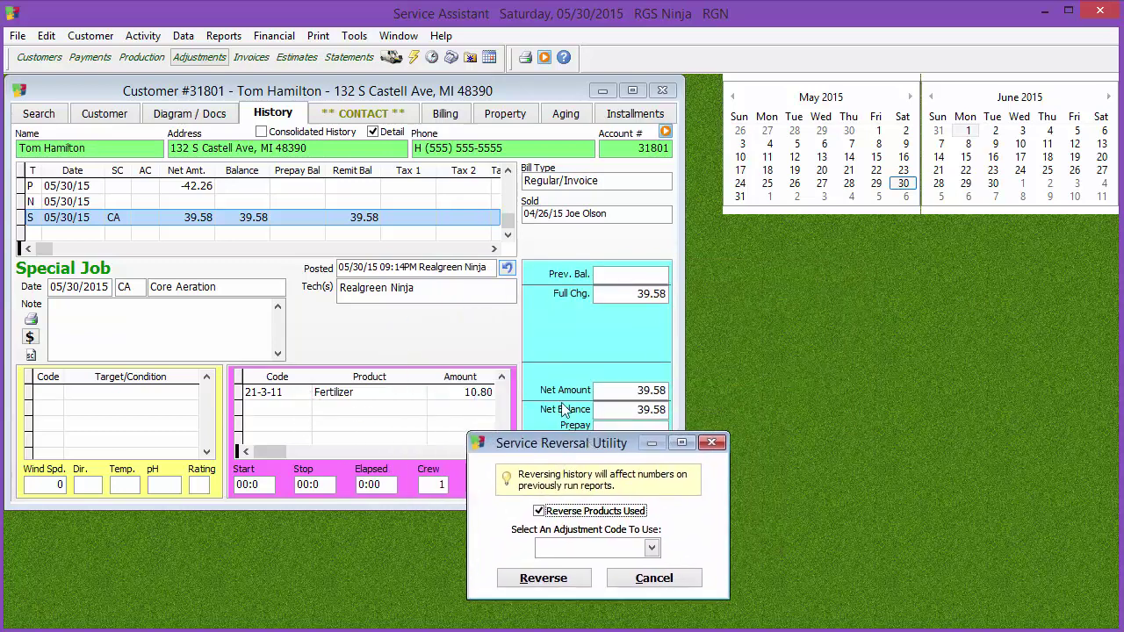
{"action": "left_click_drag", "start_coordinate": [563, 409], "coordinate": [520, 343]}
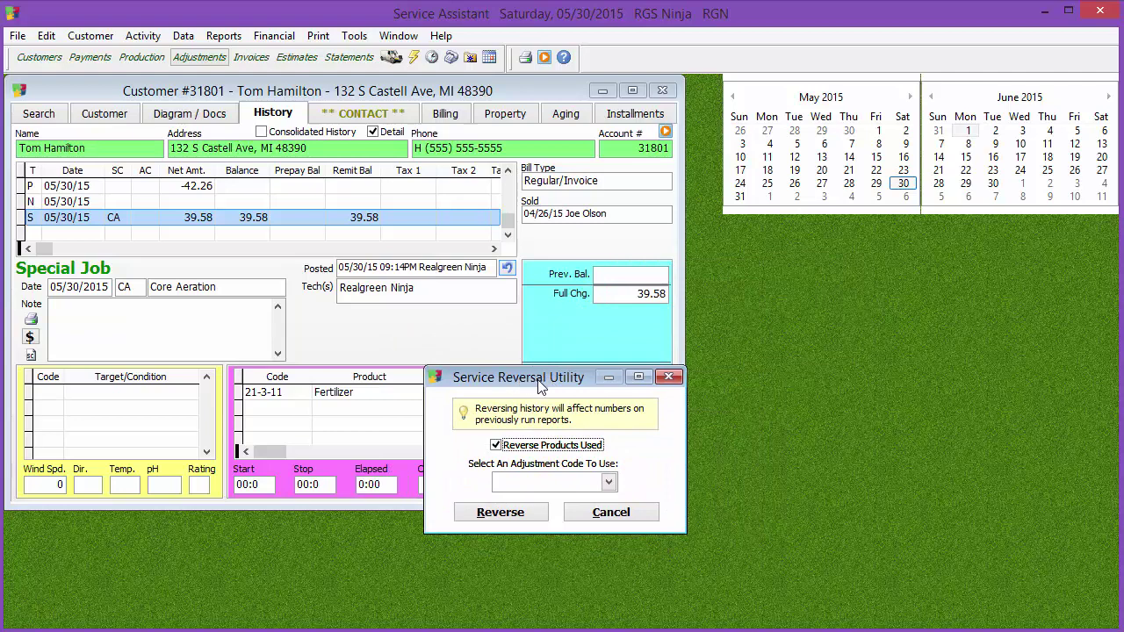
Step: Reverse the service with the PE Posting Error / Credit code and open the adjustment journal
{"action": "left_click", "coordinate": [608, 482]}
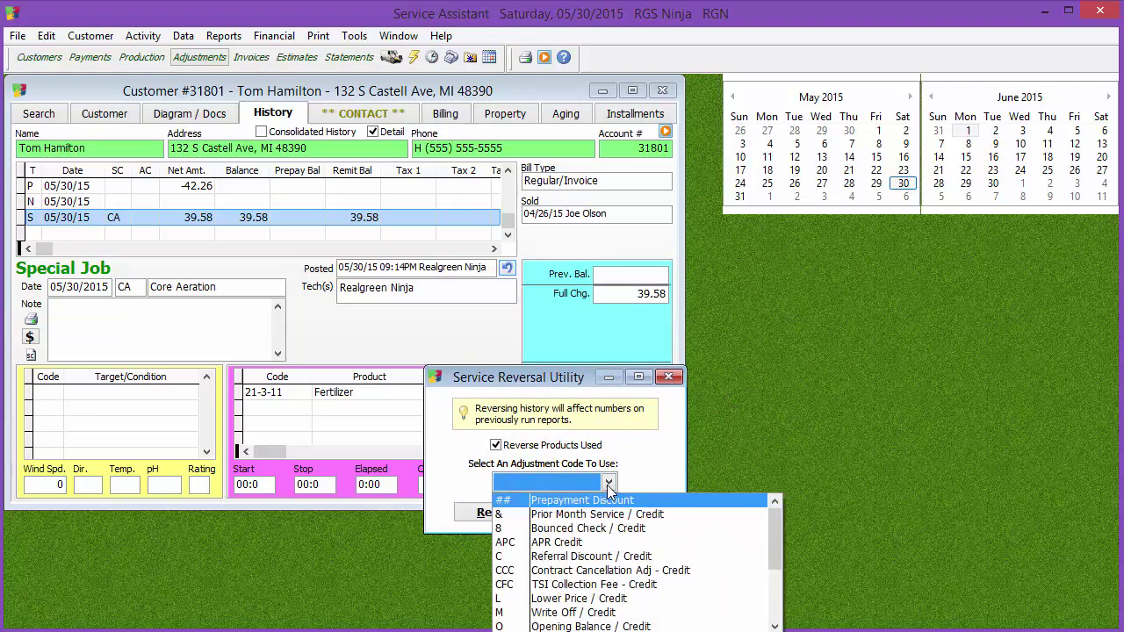
{"action": "left_click", "coordinate": [555, 388]}
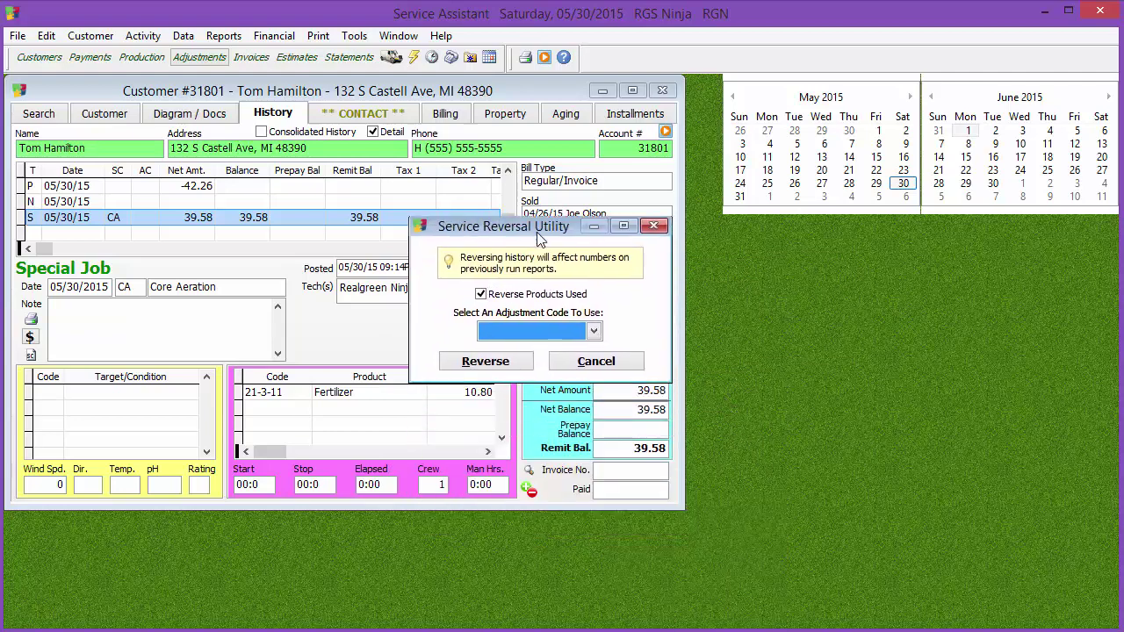
{"action": "left_click", "coordinate": [556, 330]}
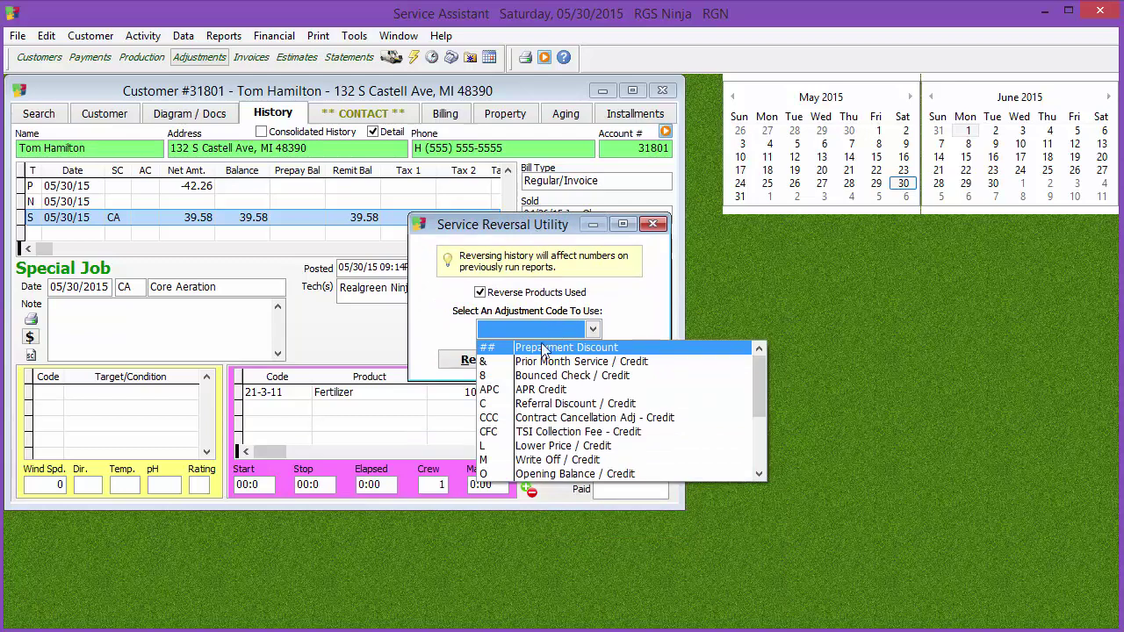
{"action": "left_click", "coordinate": [756, 462]}
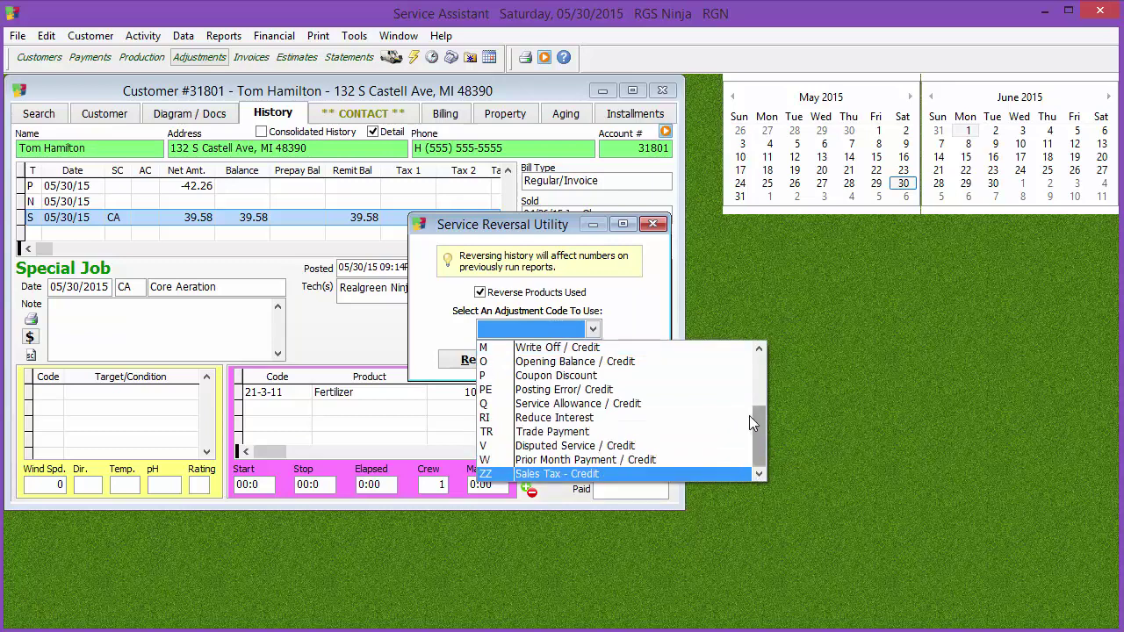
{"action": "left_click", "coordinate": [761, 348]}
{"action": "left_click", "coordinate": [761, 348]}
{"action": "left_click", "coordinate": [760, 349]}
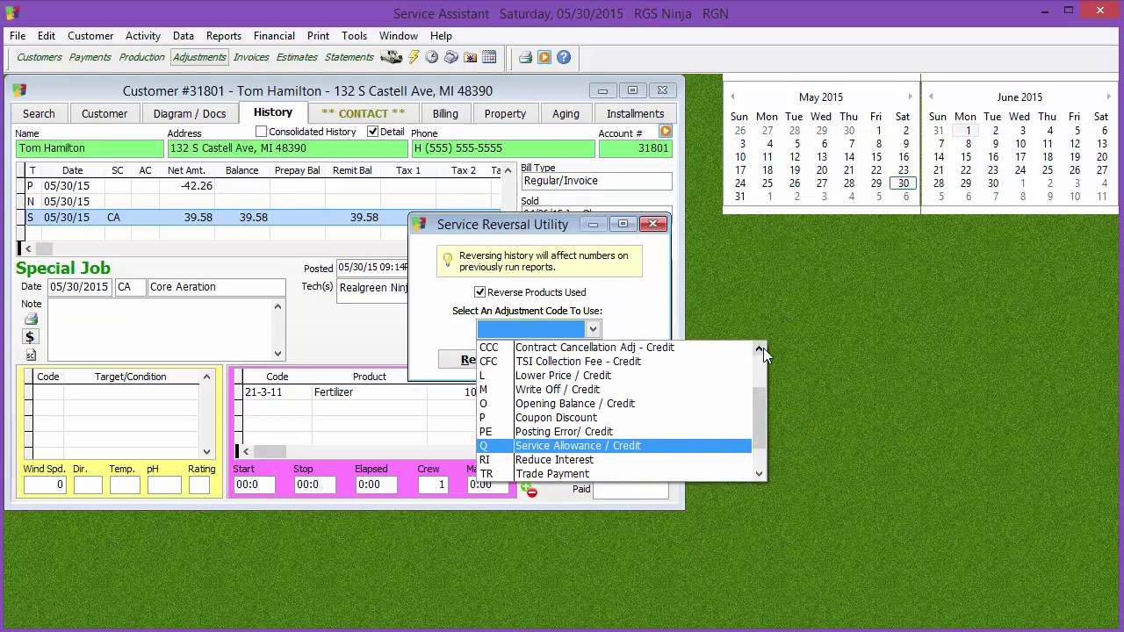
{"action": "left_click", "coordinate": [763, 348]}
{"action": "left_click_drag", "start_coordinate": [761, 396], "coordinate": [761, 415]}
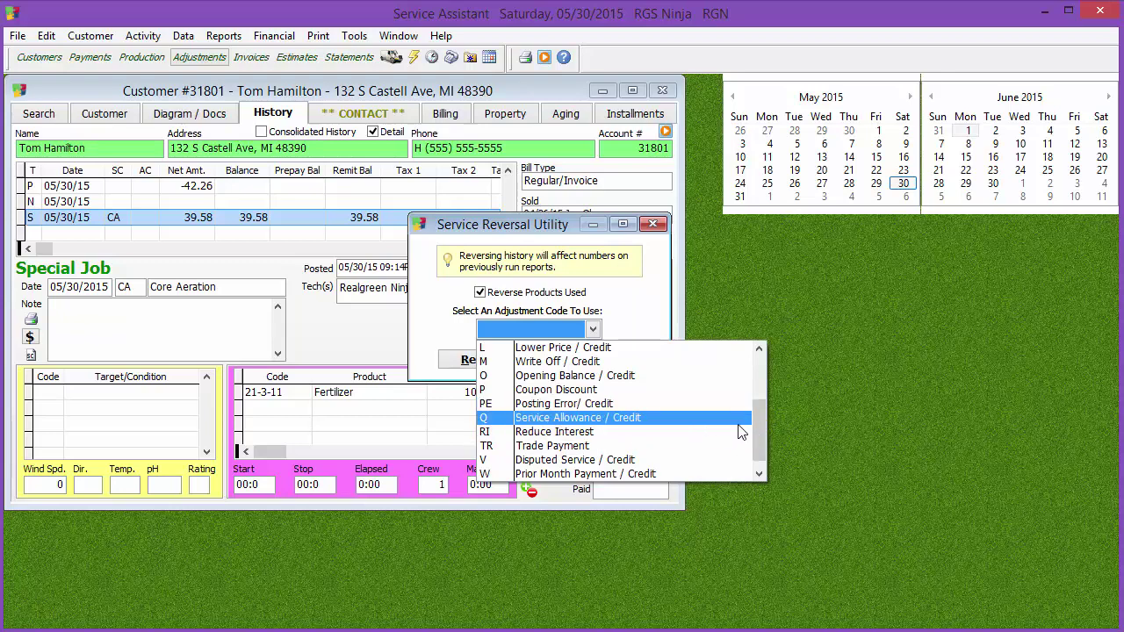
{"action": "left_click", "coordinate": [555, 404]}
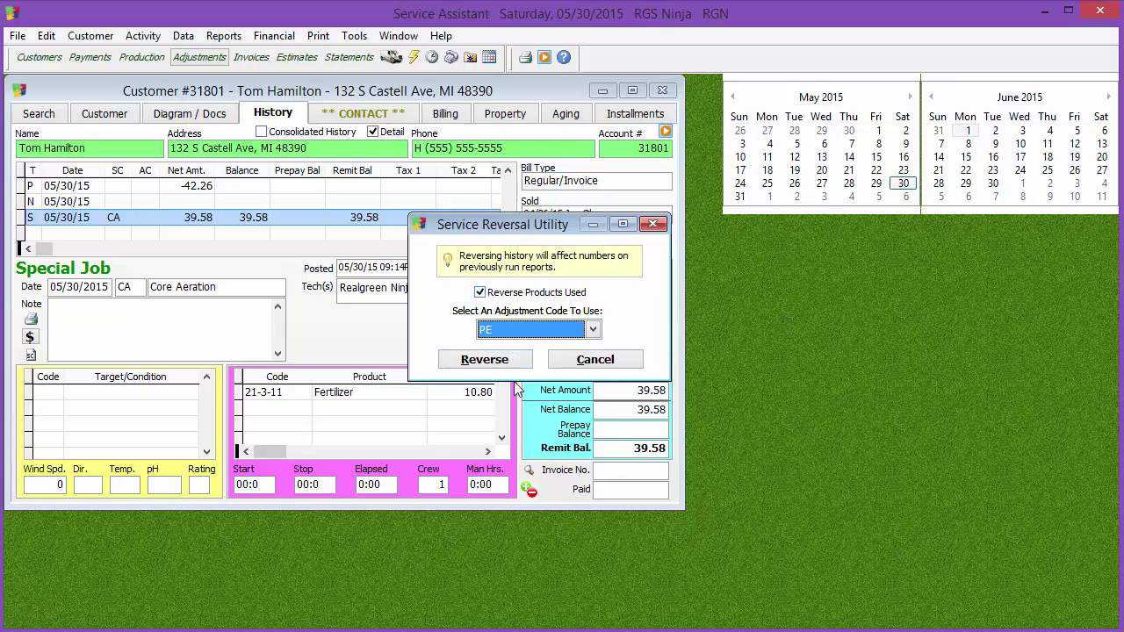
{"action": "left_click", "coordinate": [497, 365]}
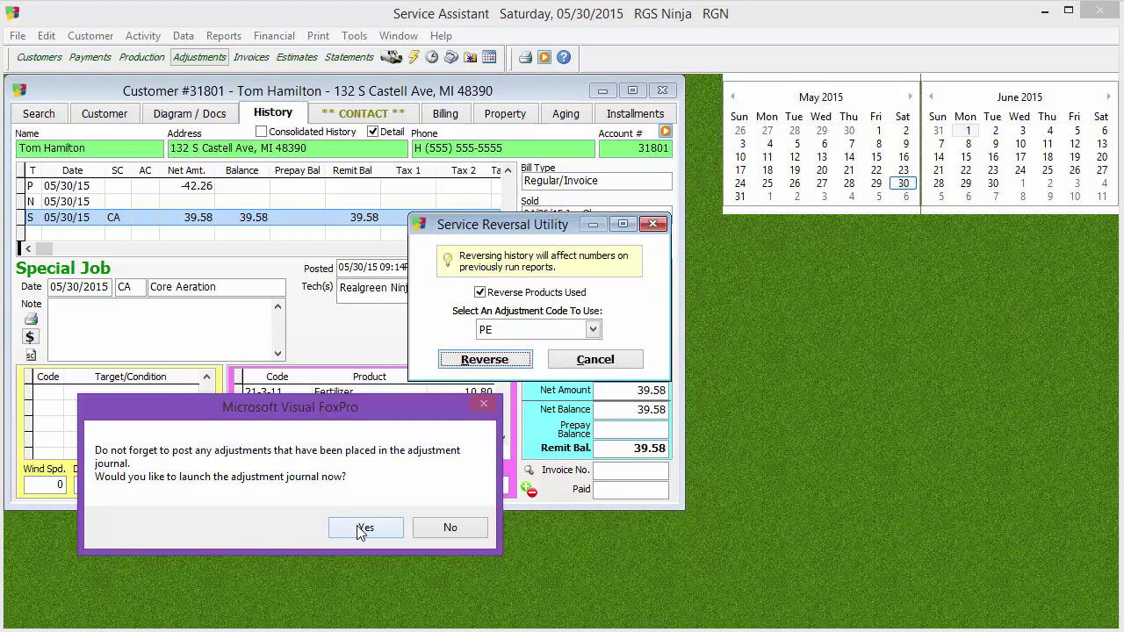
{"action": "left_click", "coordinate": [364, 528]}
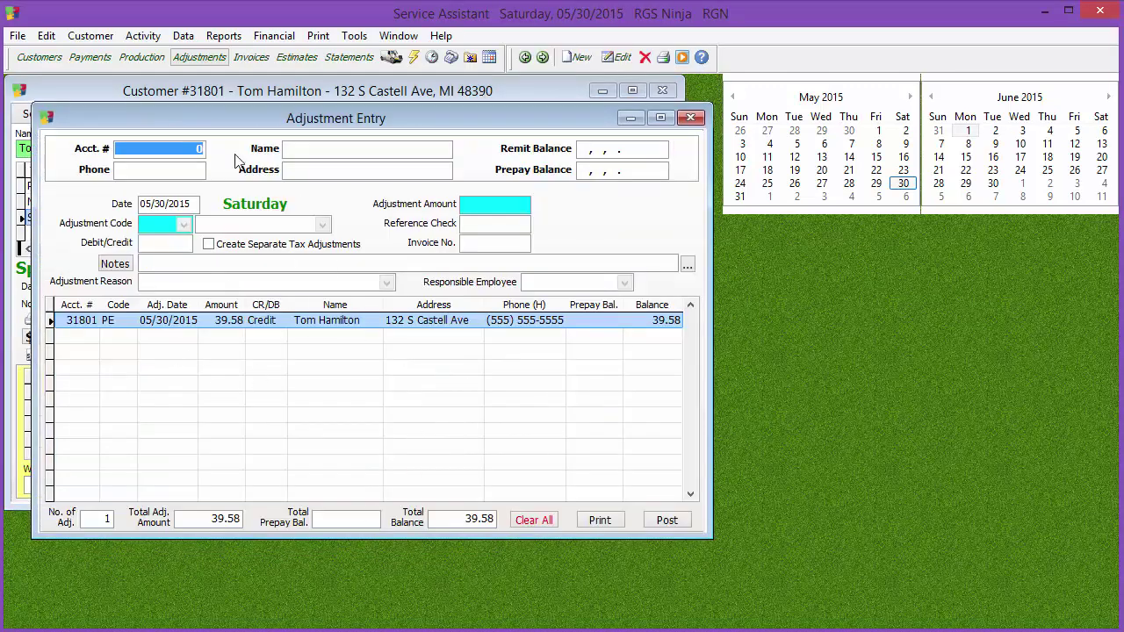
Step: Post the pending PE adjustment without the journal and close Adjustment Entry
{"action": "left_click", "coordinate": [667, 520]}
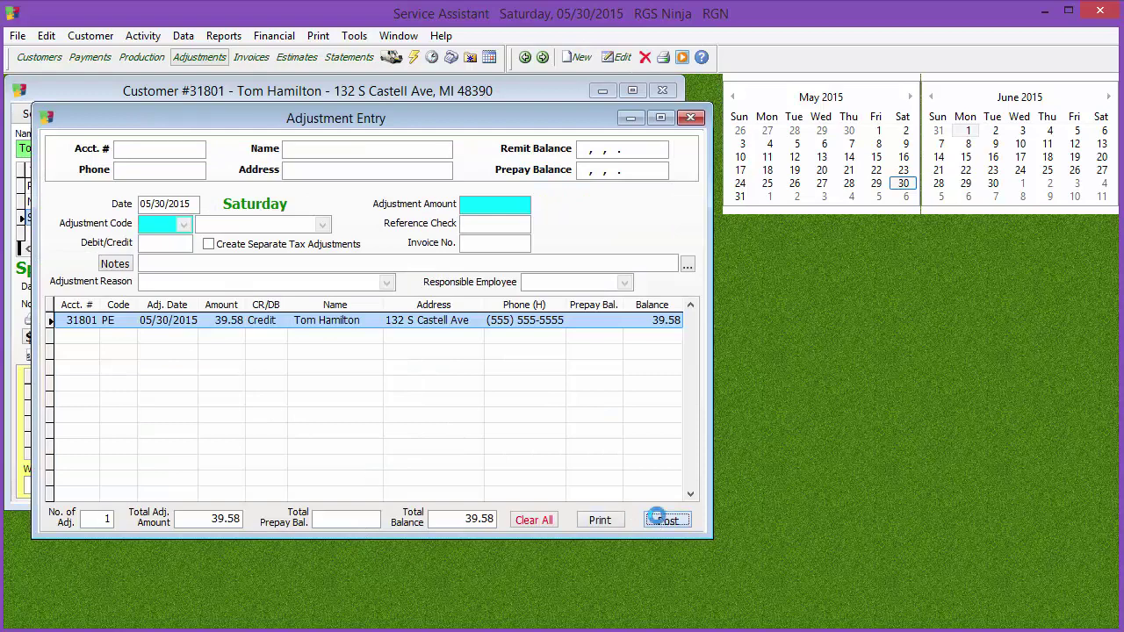
{"action": "left_click", "coordinate": [243, 291]}
{"action": "left_click", "coordinate": [317, 522]}
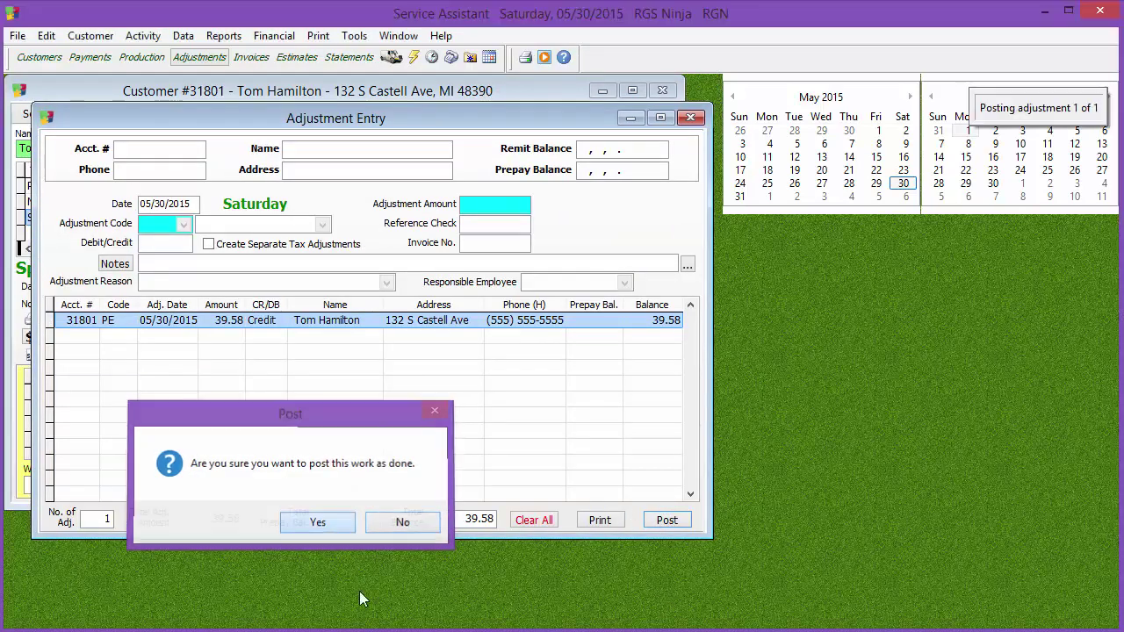
{"action": "left_click", "coordinate": [690, 117]}
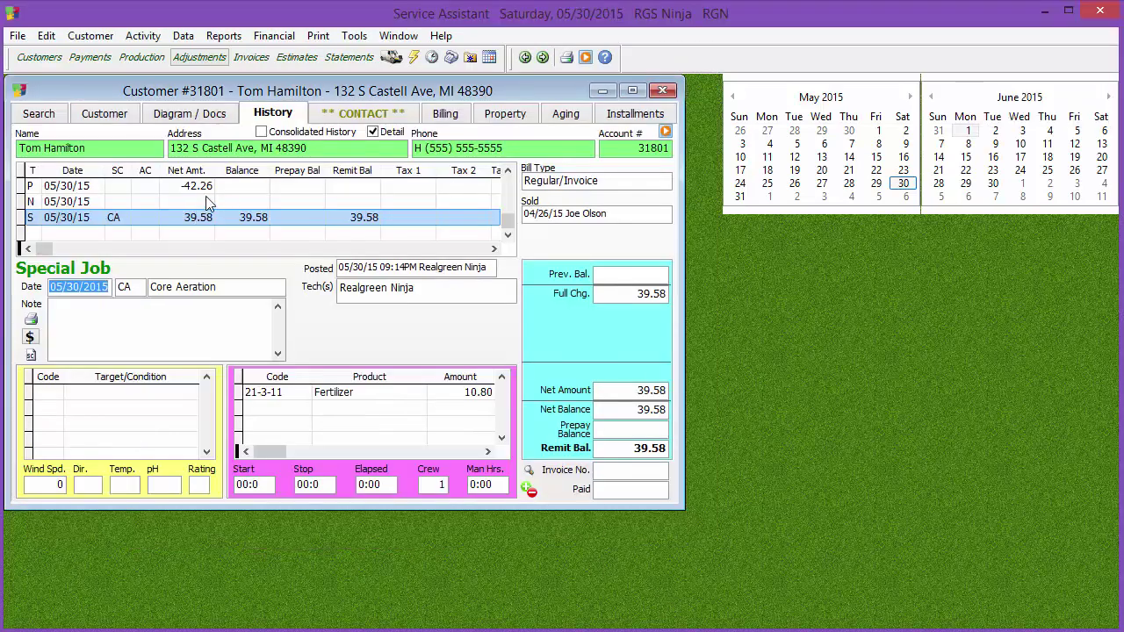
Step: View the 05/30/15 history entries and the 39.58 Core Aeration job details, then return to Customer
{"action": "left_click", "coordinate": [208, 202]}
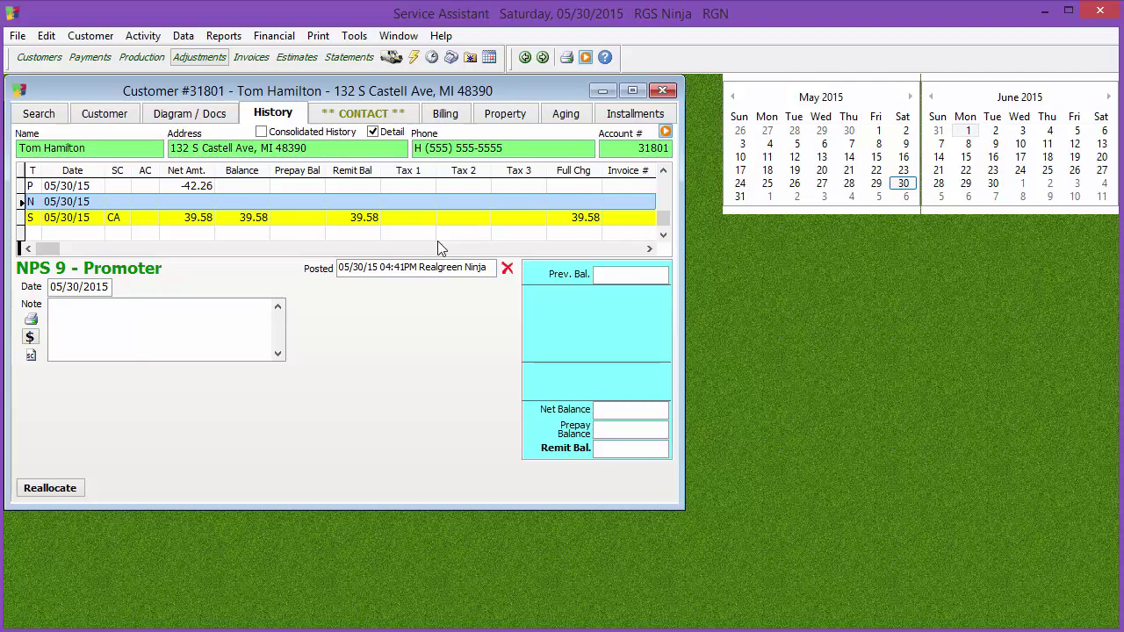
{"action": "left_click", "coordinate": [307, 218]}
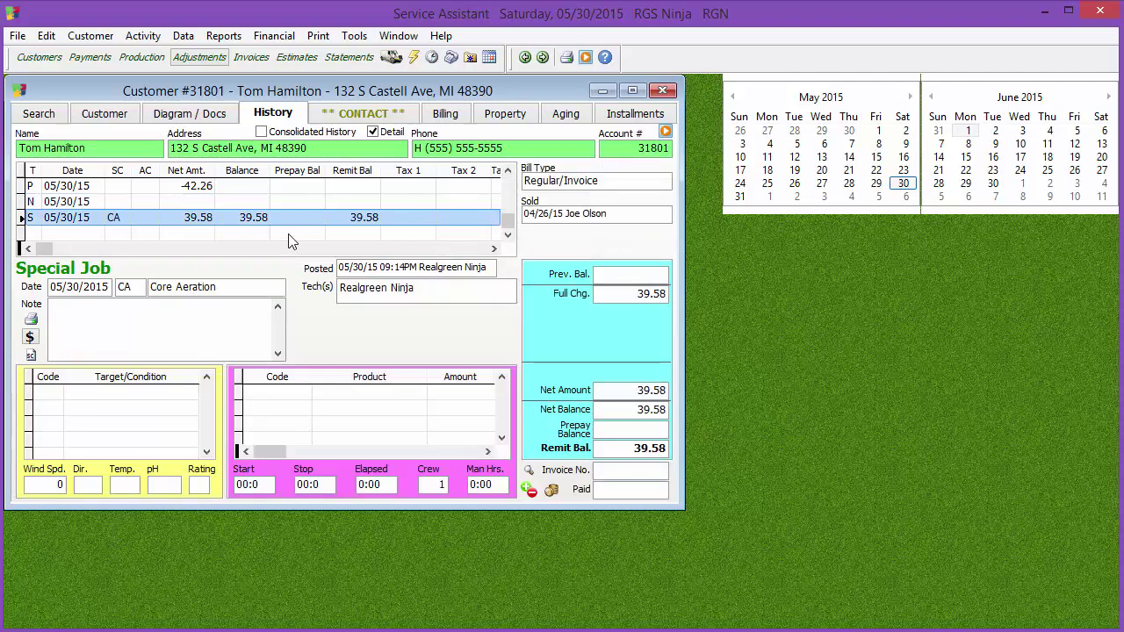
{"action": "left_click", "coordinate": [113, 113]}
Step: Change the unfinished Core Aeration visit's price to 50 and save the job
{"action": "double_click", "coordinate": [208, 413]}
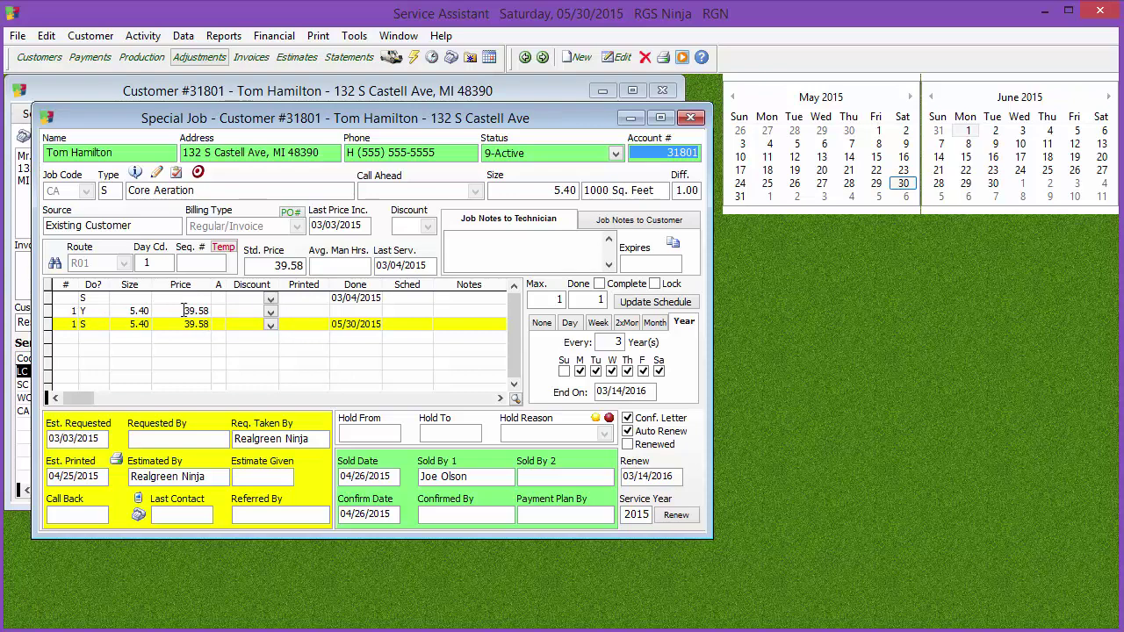
{"action": "left_click", "coordinate": [619, 58]}
{"action": "left_click", "coordinate": [180, 311]}
{"action": "type", "text": "50"}
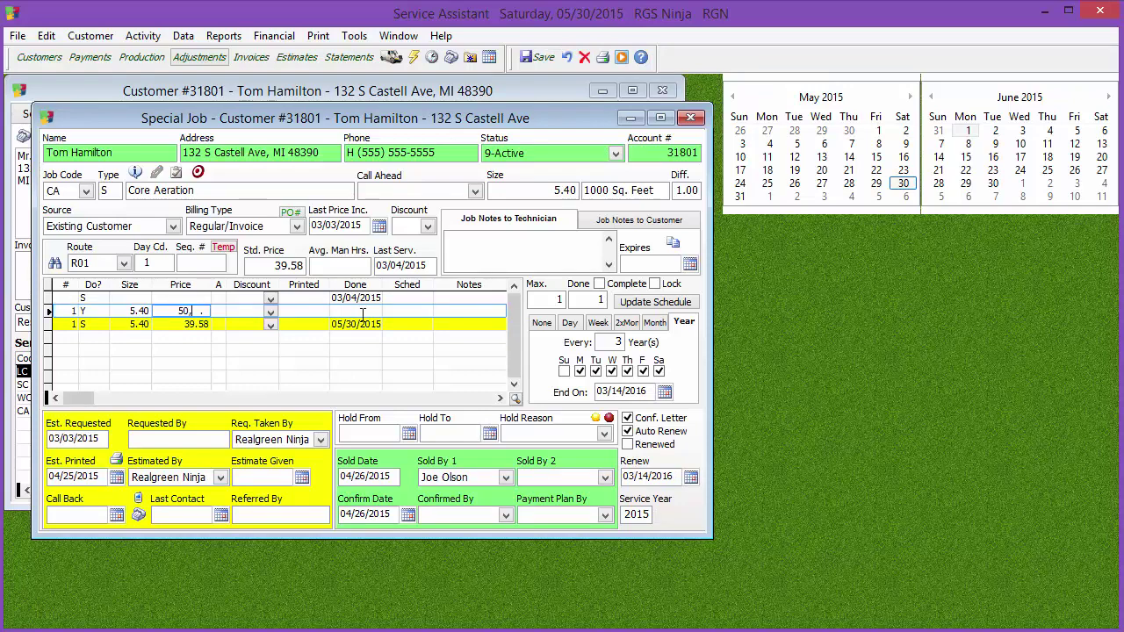
{"action": "left_click", "coordinate": [537, 57]}
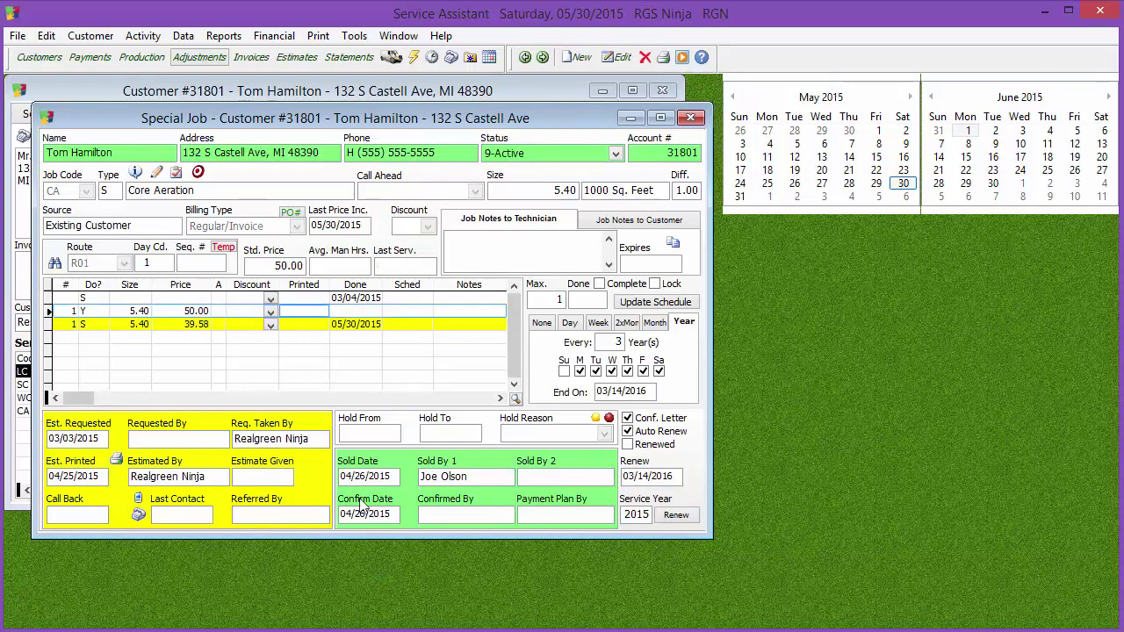
Step: Preview the 50.00 Core Aeration invoice, then close the preview
{"action": "left_click", "coordinate": [418, 513]}
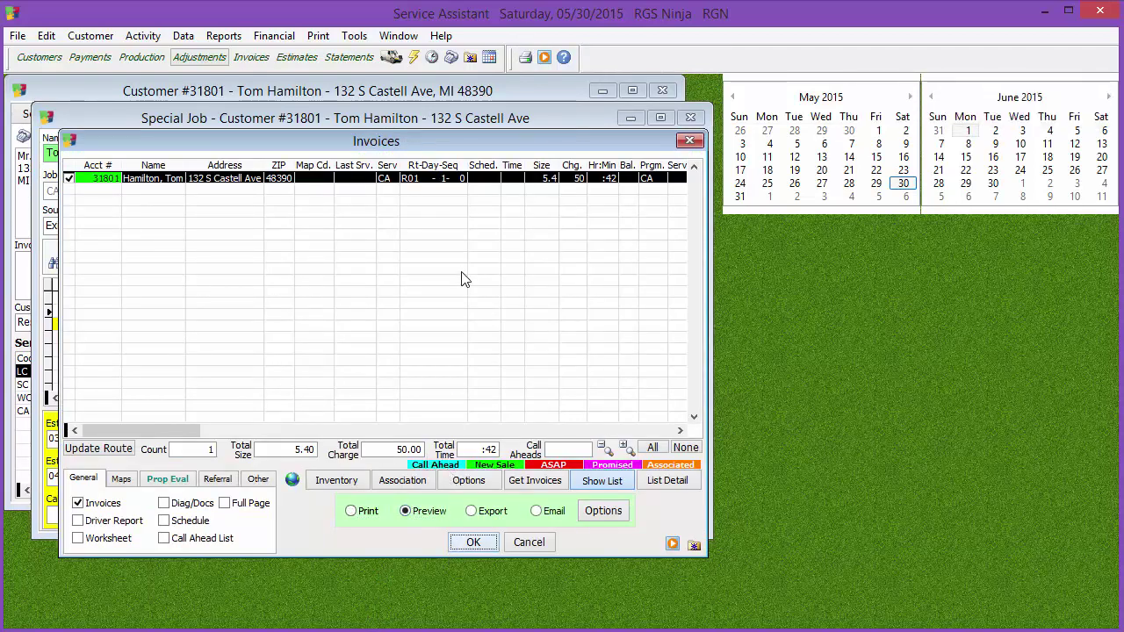
{"action": "key", "text": "Return"}
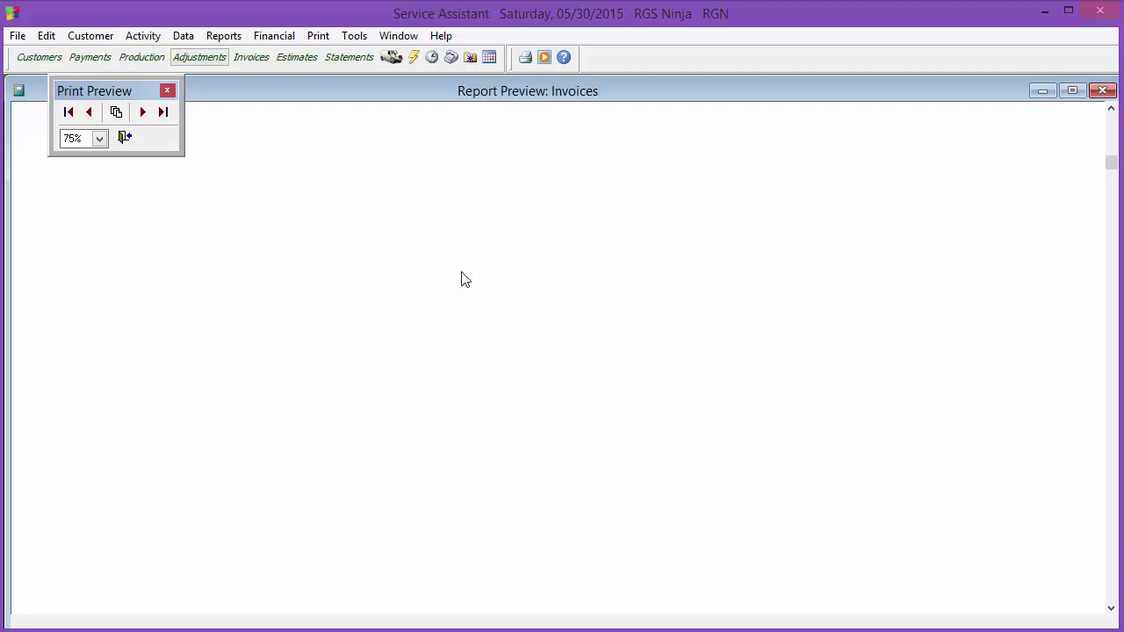
{"action": "scroll", "coordinate": [488, 303], "scroll_direction": "down", "scroll_amount": 5}
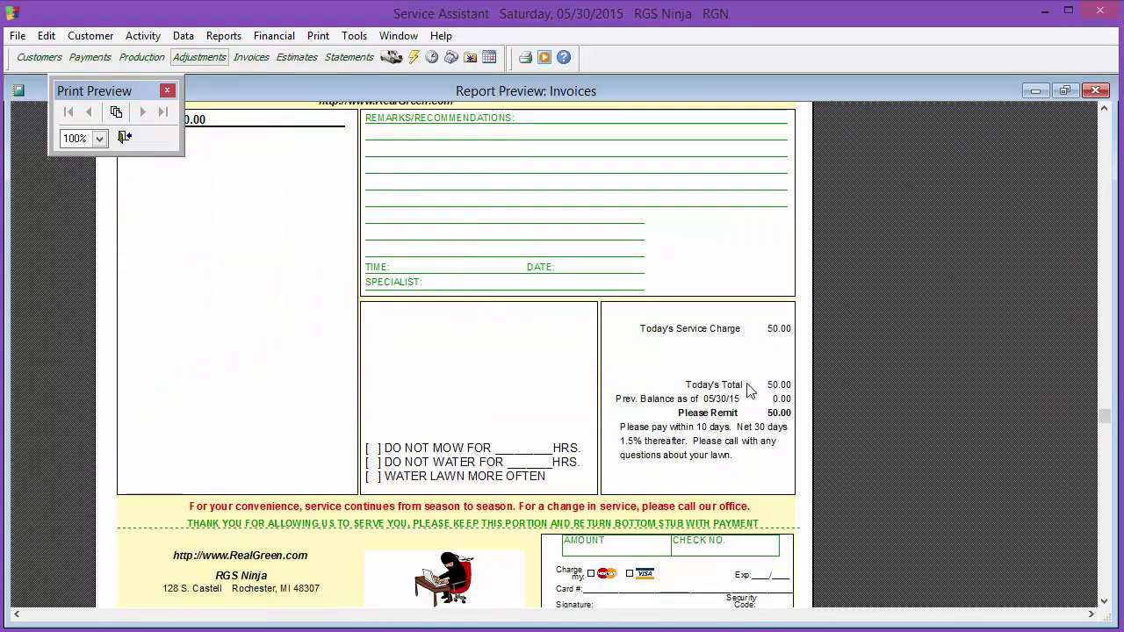
{"action": "left_click", "coordinate": [124, 137]}
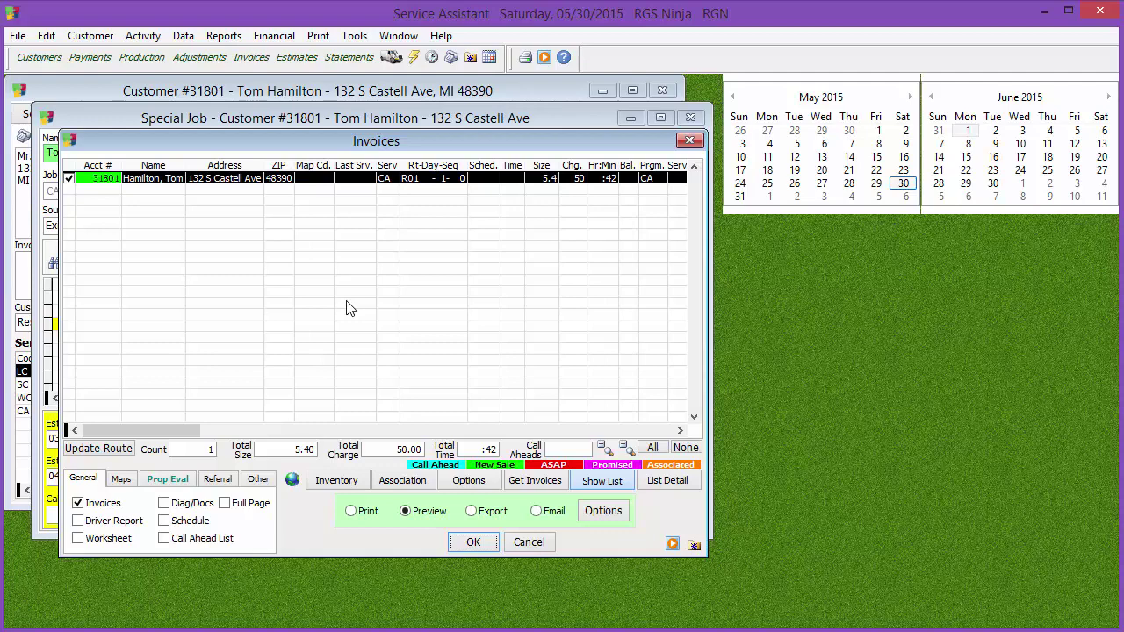
Step: Open production entry for the 50.00 job visit and set its date to 05/30/2015
{"action": "left_click", "coordinate": [529, 542]}
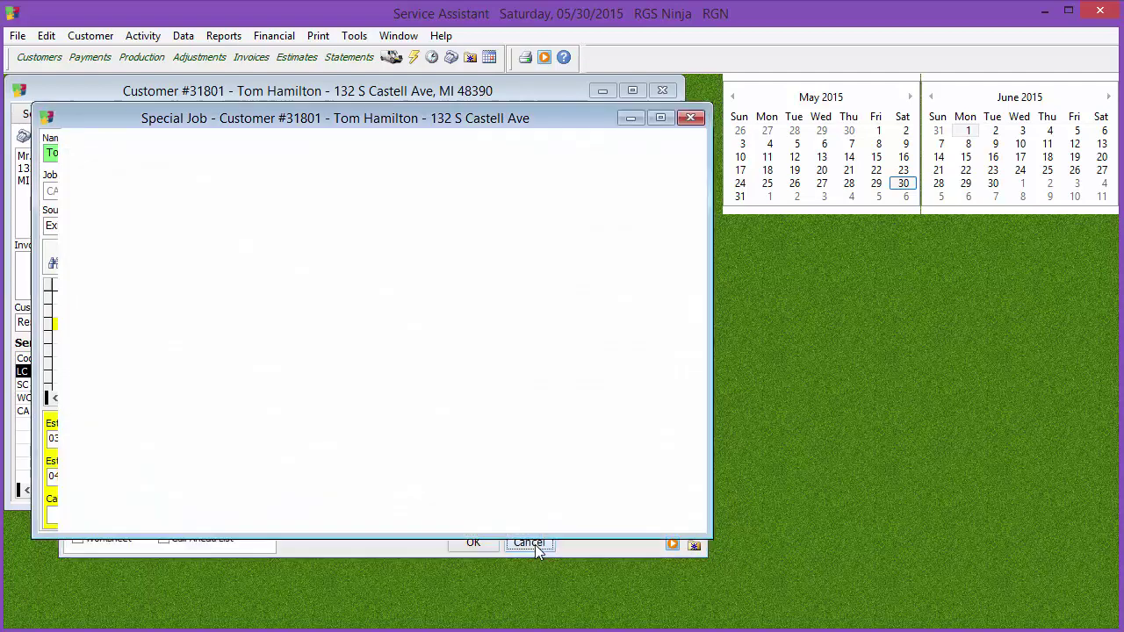
{"action": "left_click_drag", "start_coordinate": [578, 113], "coordinate": [729, 165]}
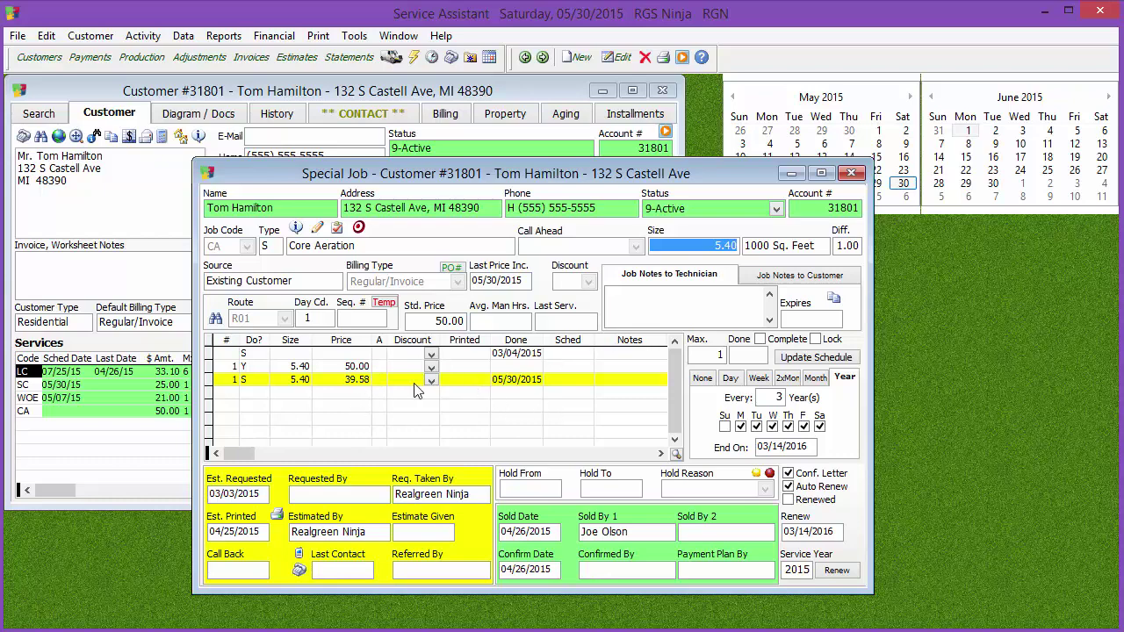
{"action": "double_click", "coordinate": [525, 366]}
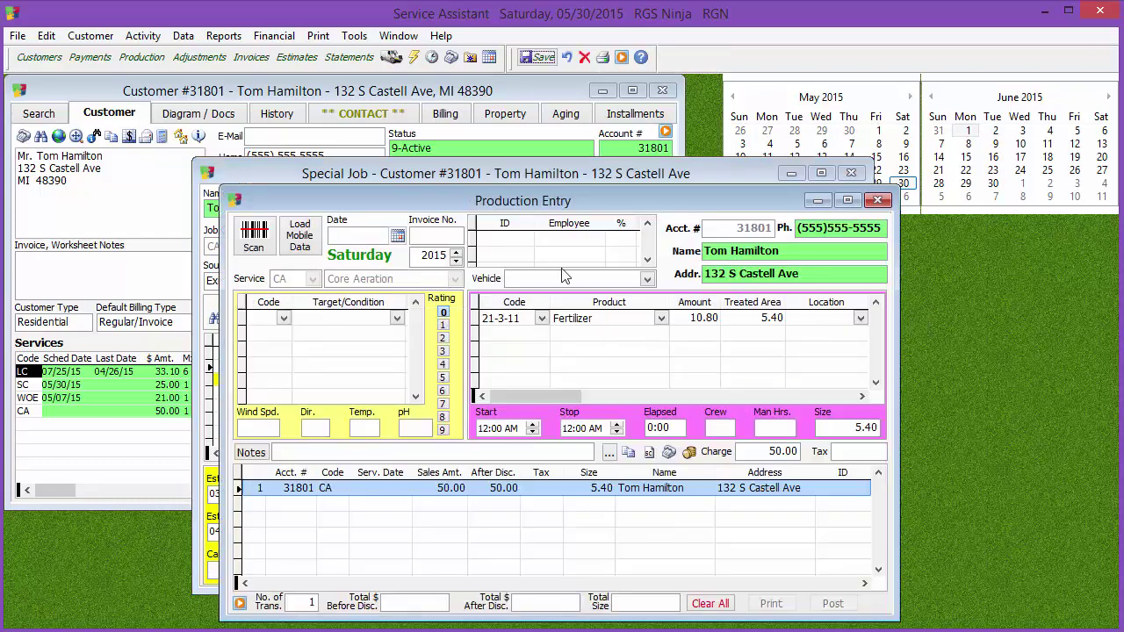
{"action": "left_click", "coordinate": [398, 235]}
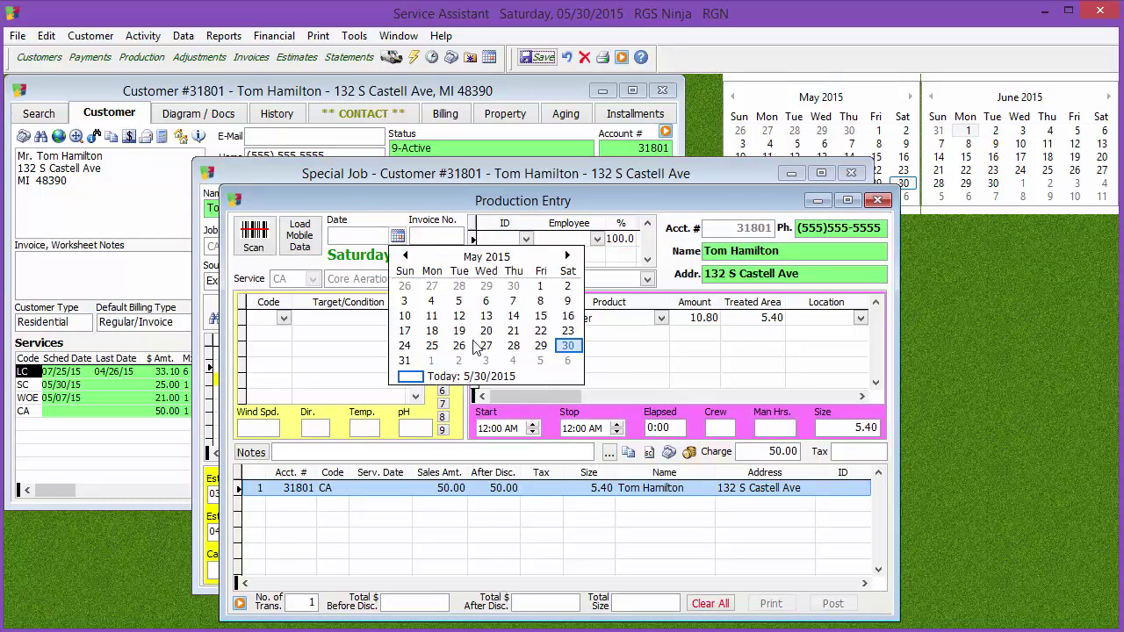
{"action": "left_click", "coordinate": [404, 345]}
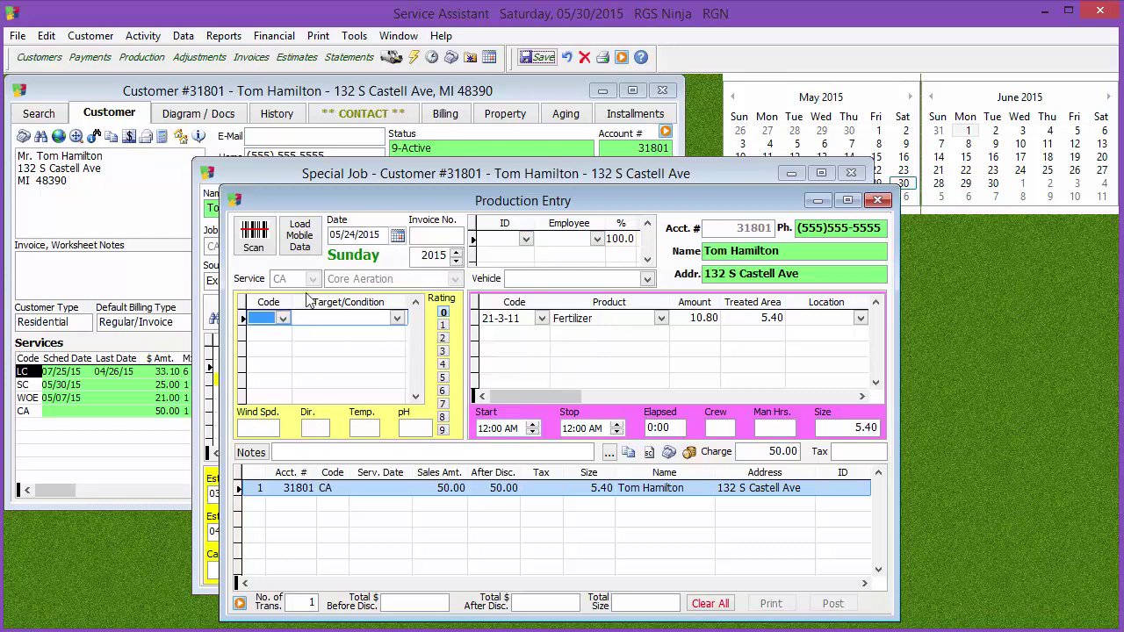
{"action": "left_click", "coordinate": [398, 235]}
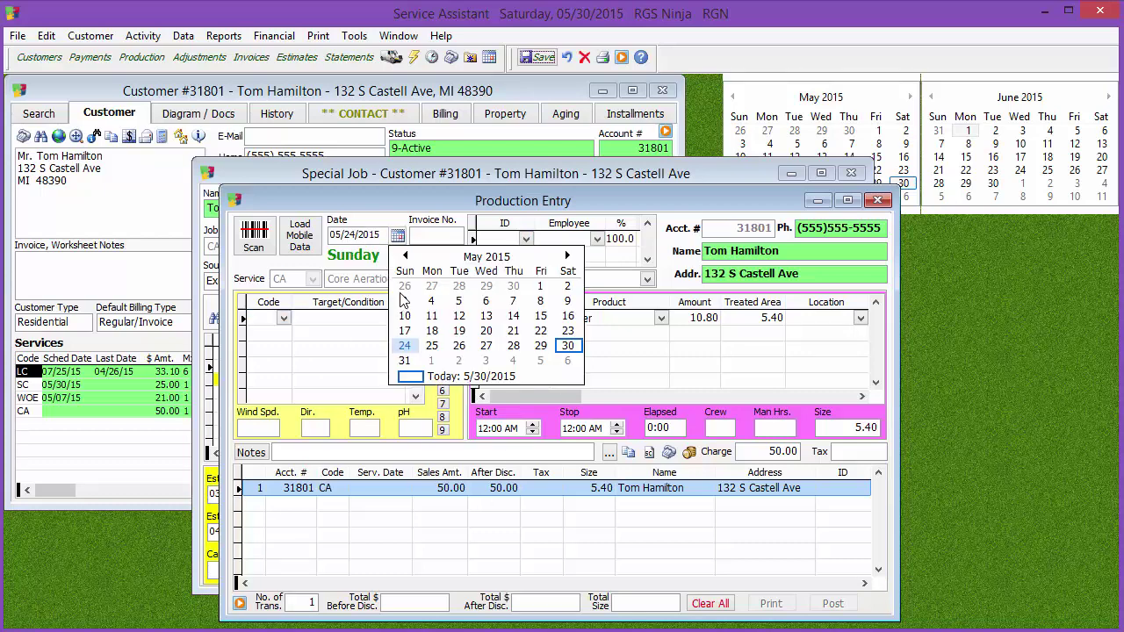
{"action": "left_click", "coordinate": [354, 198]}
{"action": "left_click_drag", "start_coordinate": [523, 202], "coordinate": [446, 239]}
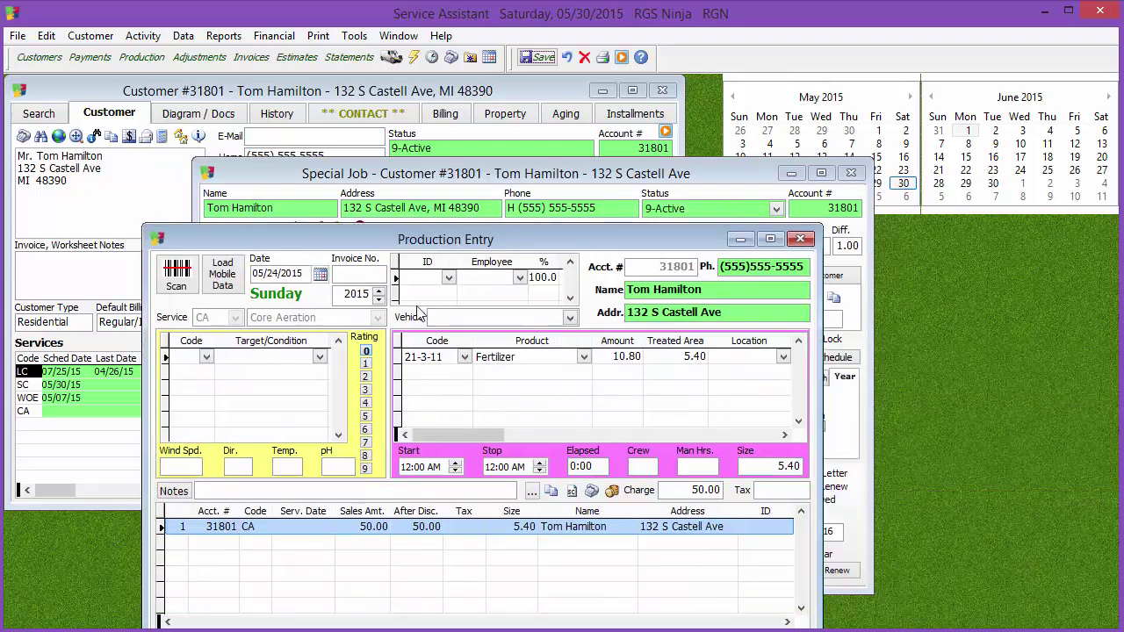
{"action": "left_click", "coordinate": [321, 274]}
{"action": "left_click", "coordinate": [497, 385]}
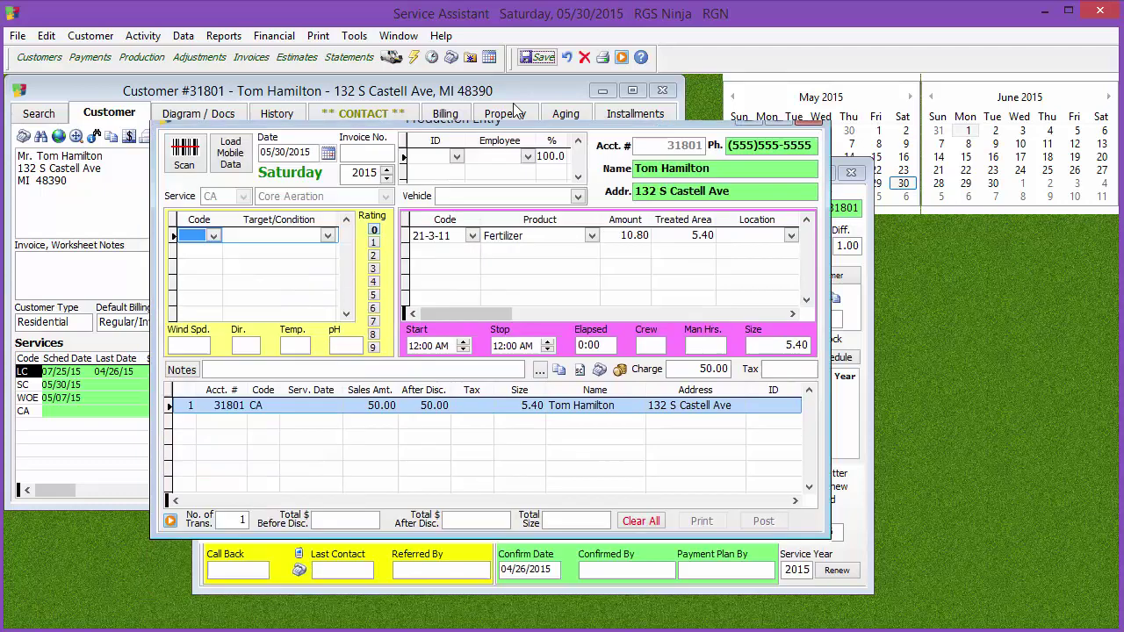
{"action": "left_click_drag", "start_coordinate": [505, 239], "coordinate": [513, 105]}
Step: Assign the technician, then save and post the entry without printing the journal
{"action": "left_click", "coordinate": [523, 144]}
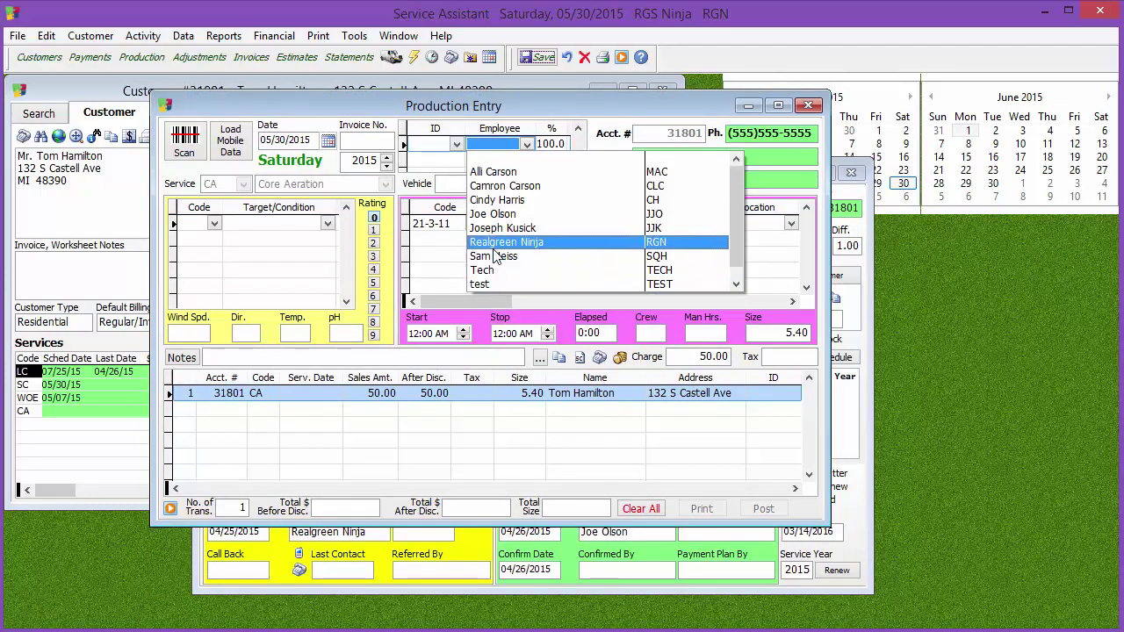
{"action": "left_click", "coordinate": [615, 241]}
{"action": "left_click", "coordinate": [542, 60]}
{"action": "left_click", "coordinate": [763, 509]}
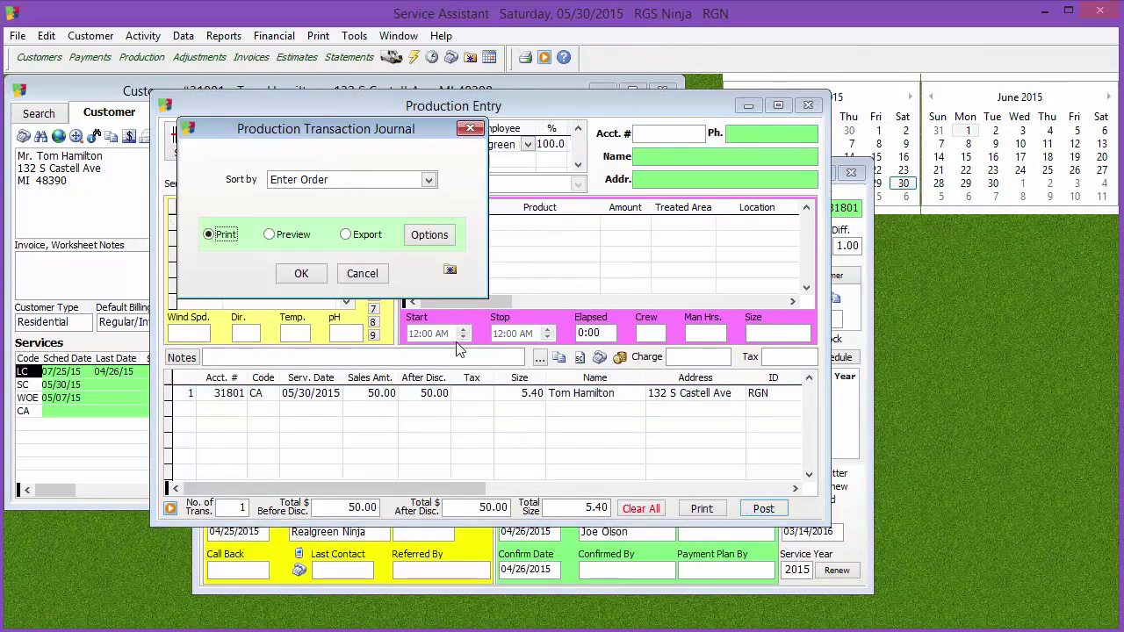
{"action": "left_click", "coordinate": [365, 274]}
{"action": "left_click", "coordinate": [356, 520]}
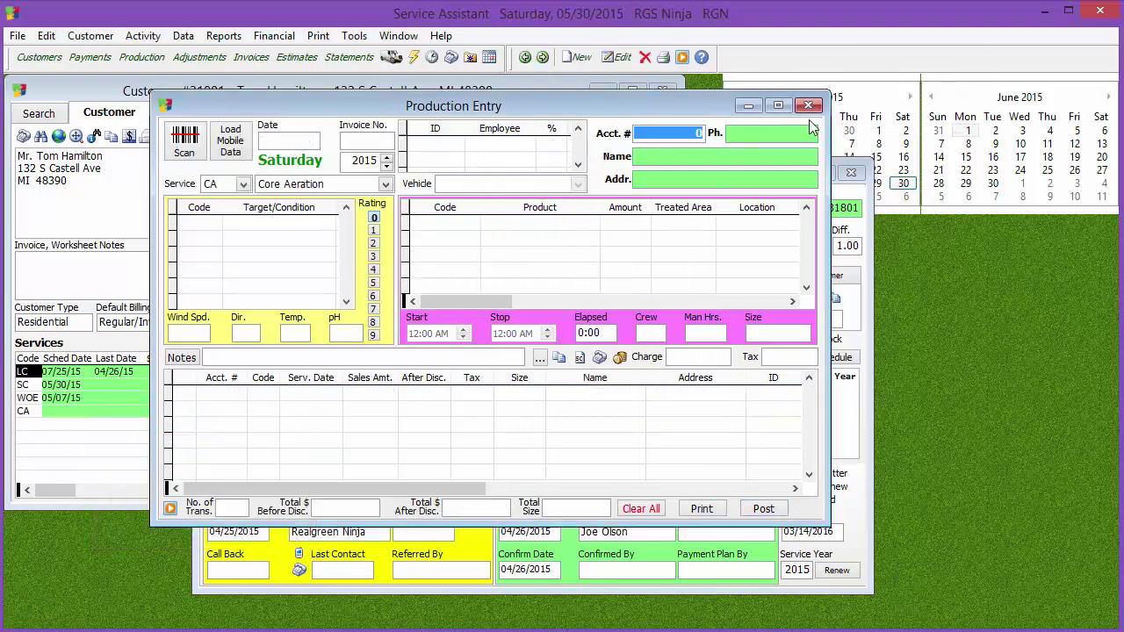
{"action": "left_click", "coordinate": [808, 105]}
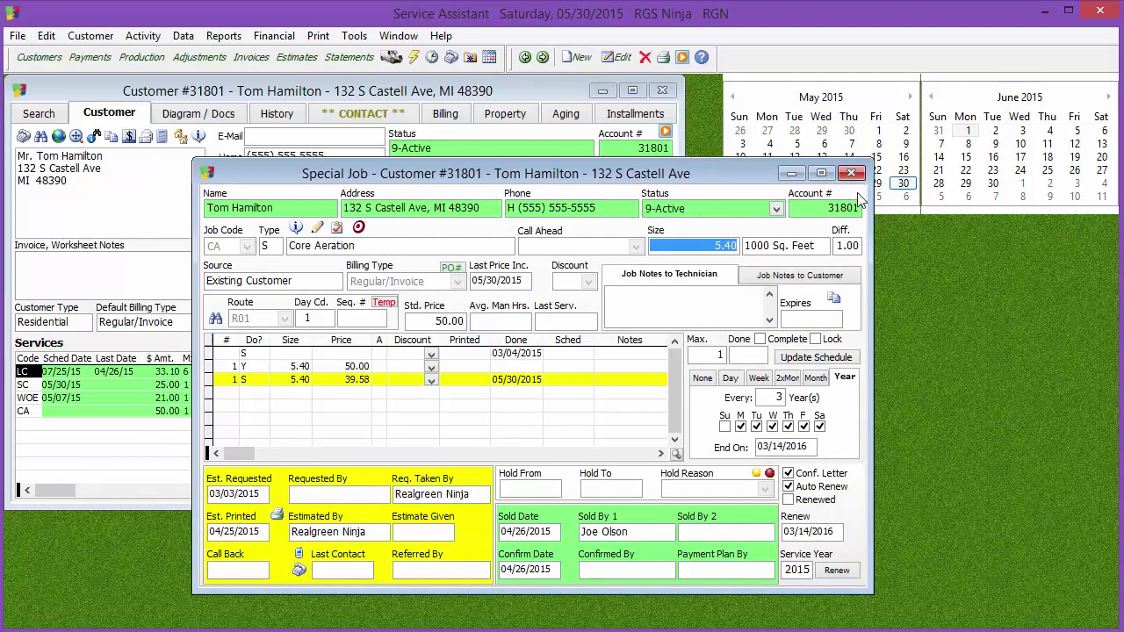
Step: In History, inspect the 39.58 charge and -39.58 posting-error credit, then scroll to the oldest entries
{"action": "left_click", "coordinate": [520, 158]}
{"action": "left_click", "coordinate": [283, 117]}
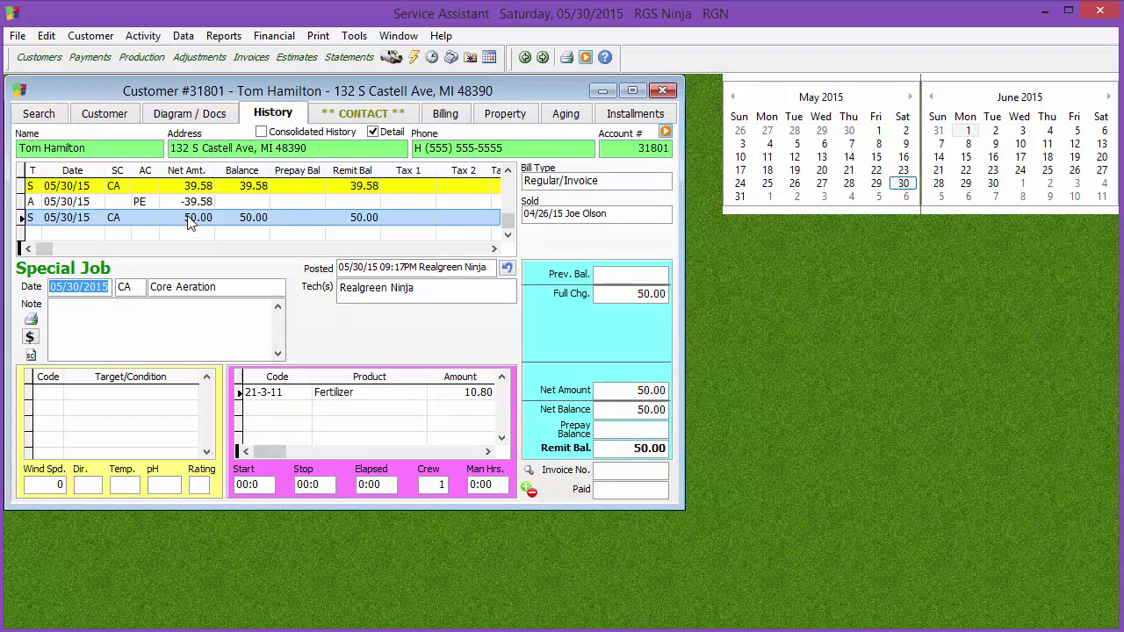
{"action": "left_click", "coordinate": [209, 189]}
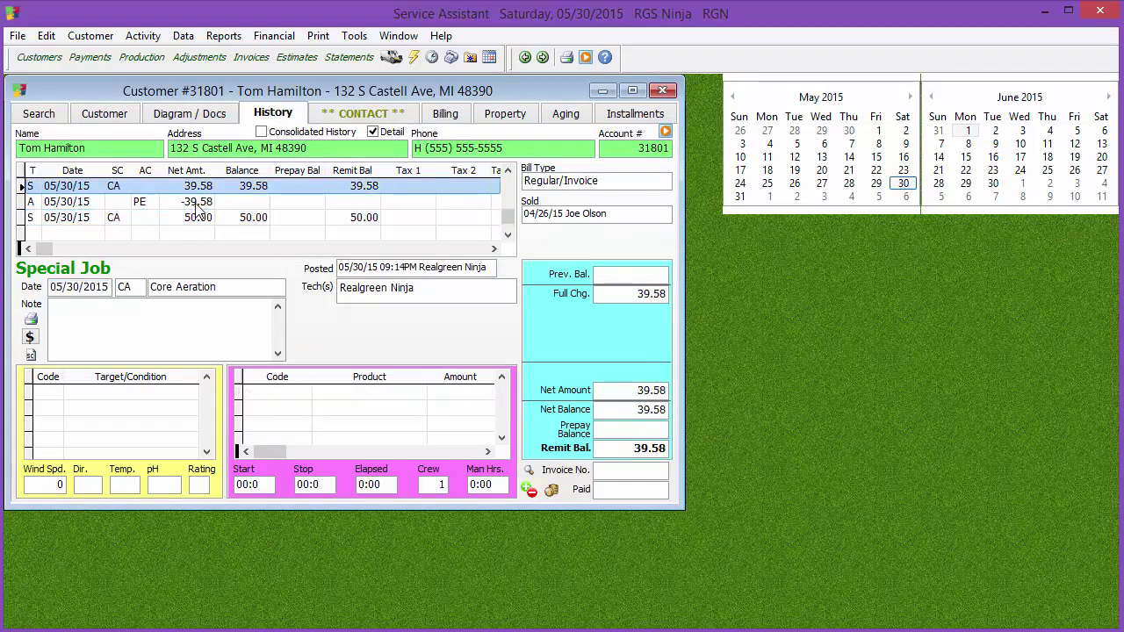
{"action": "left_click", "coordinate": [200, 204]}
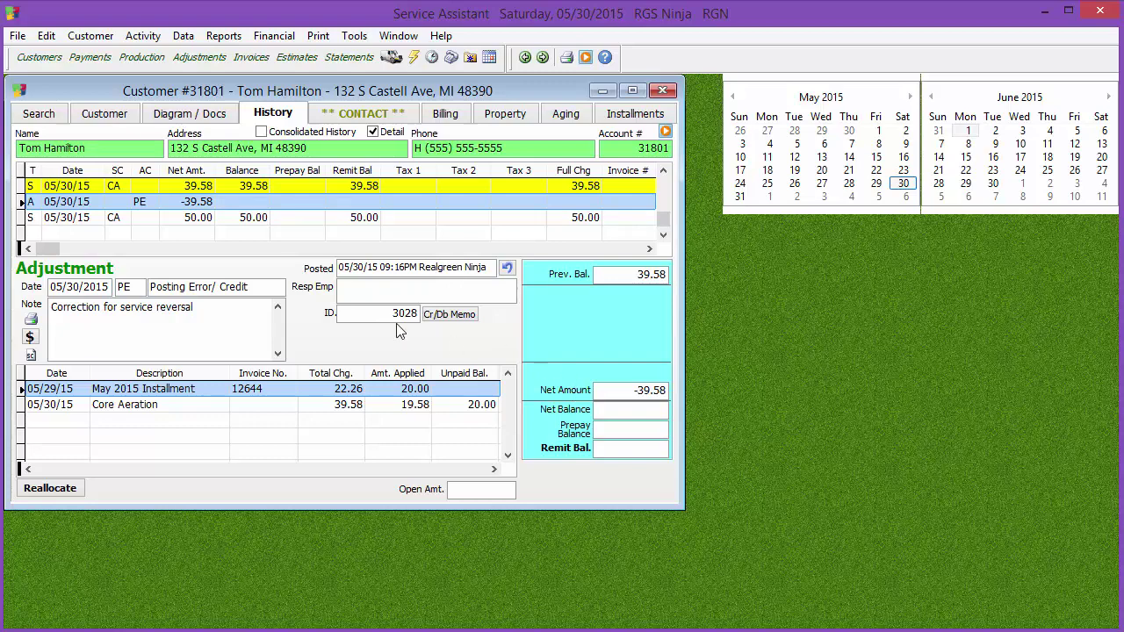
{"action": "left_click", "coordinate": [663, 171]}
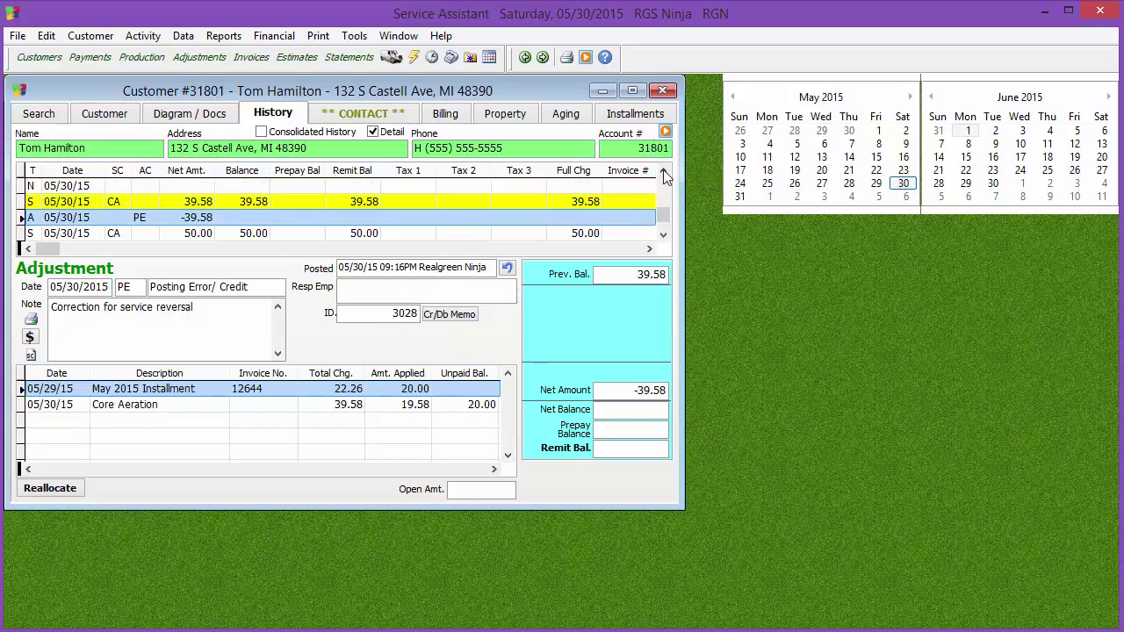
{"action": "left_click", "coordinate": [663, 172]}
{"action": "left_click", "coordinate": [663, 171]}
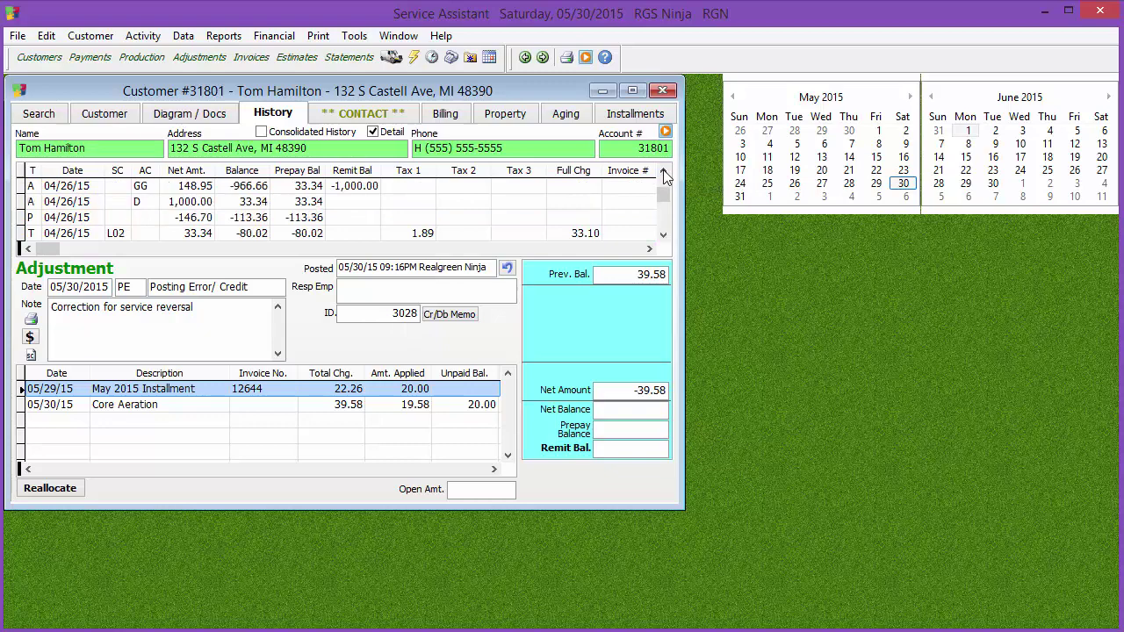
{"action": "left_click", "coordinate": [663, 172]}
{"action": "left_click", "coordinate": [663, 171]}
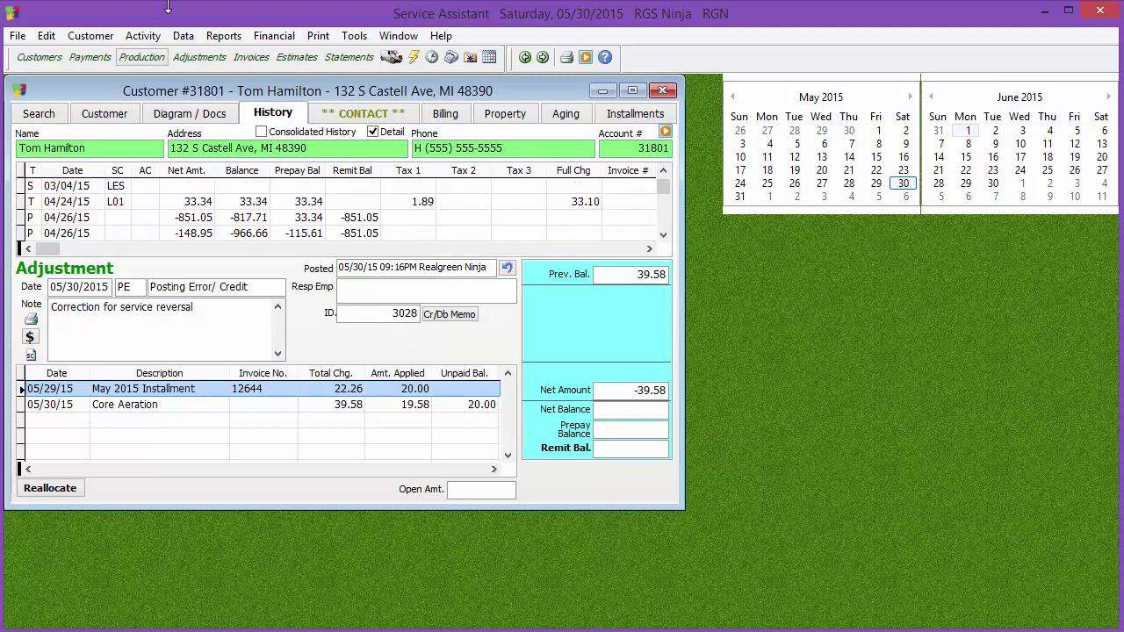
Step: Open Financial Parameters from the menu and show the Adjustments code list
{"action": "left_click", "coordinate": [215, 36]}
{"action": "mouse_move", "coordinate": [226, 127]}
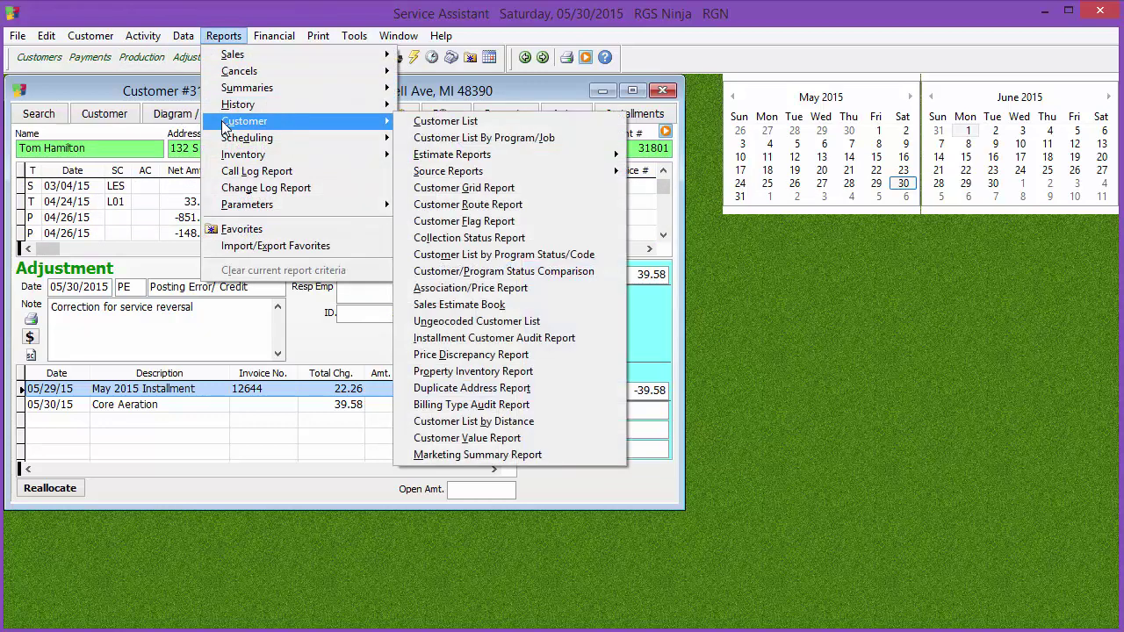
{"action": "mouse_move", "coordinate": [185, 37]}
{"action": "mouse_move", "coordinate": [198, 58]}
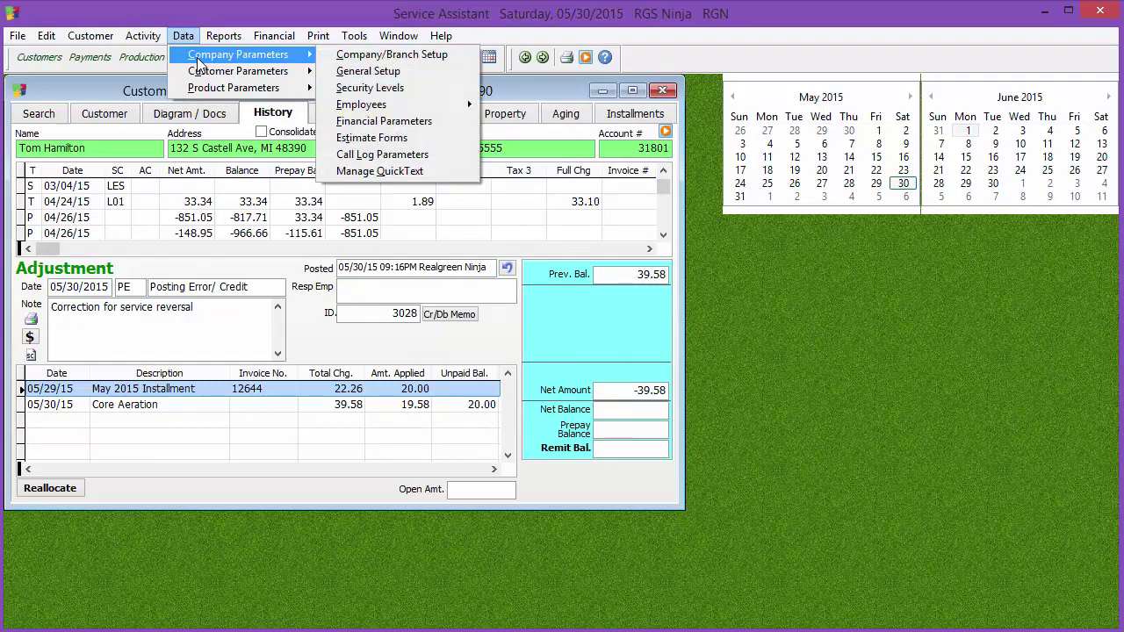
{"action": "left_click", "coordinate": [382, 122]}
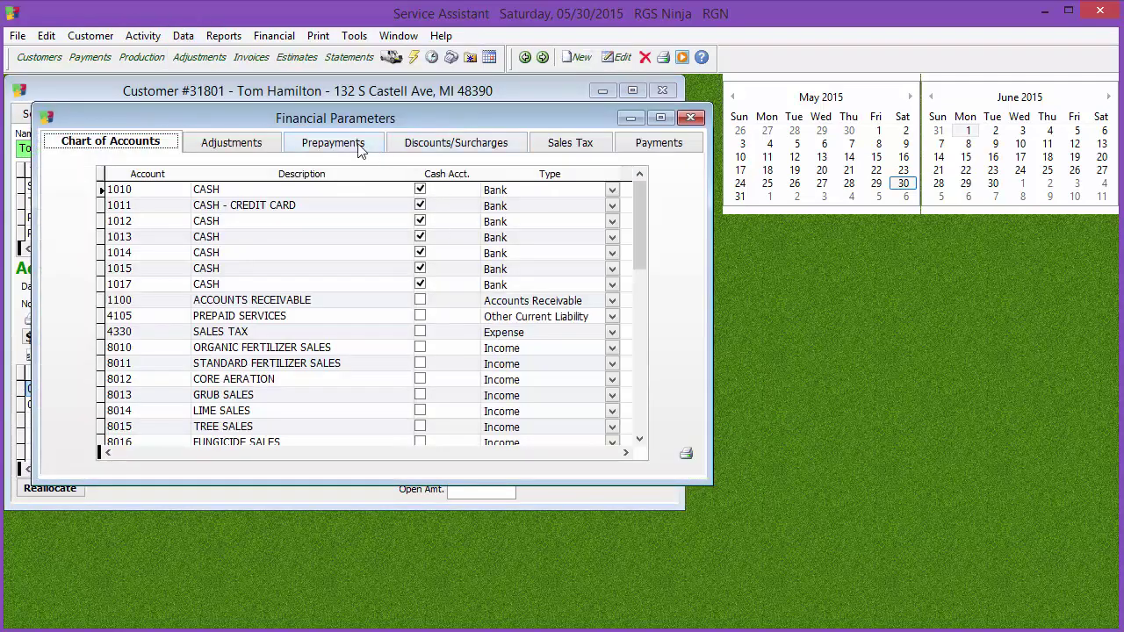
{"action": "left_click", "coordinate": [258, 147]}
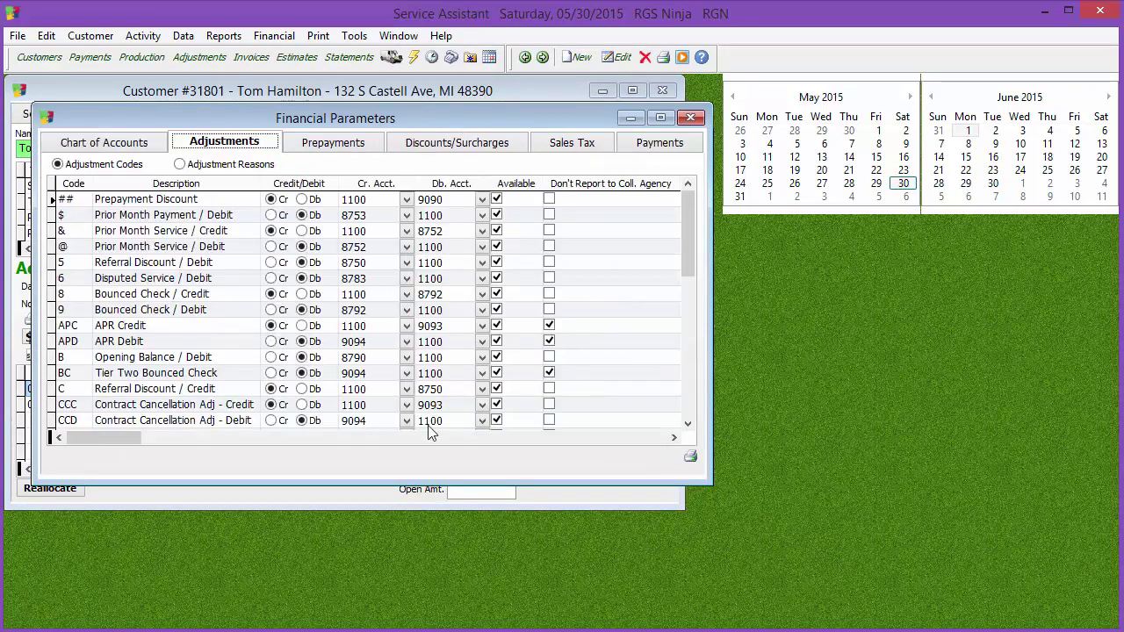
{"action": "left_click", "coordinate": [636, 439]}
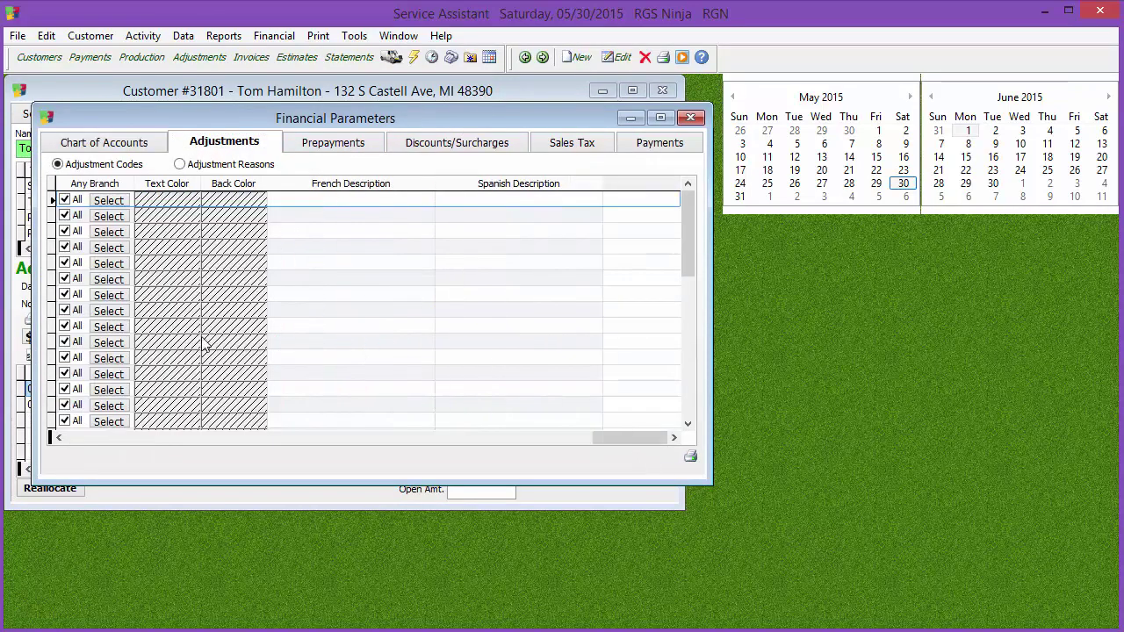
Step: Scroll to the D Write Off / Debit code, select it, and put the list into edit mode
{"action": "left_click_drag", "start_coordinate": [226, 120], "coordinate": [484, 126]}
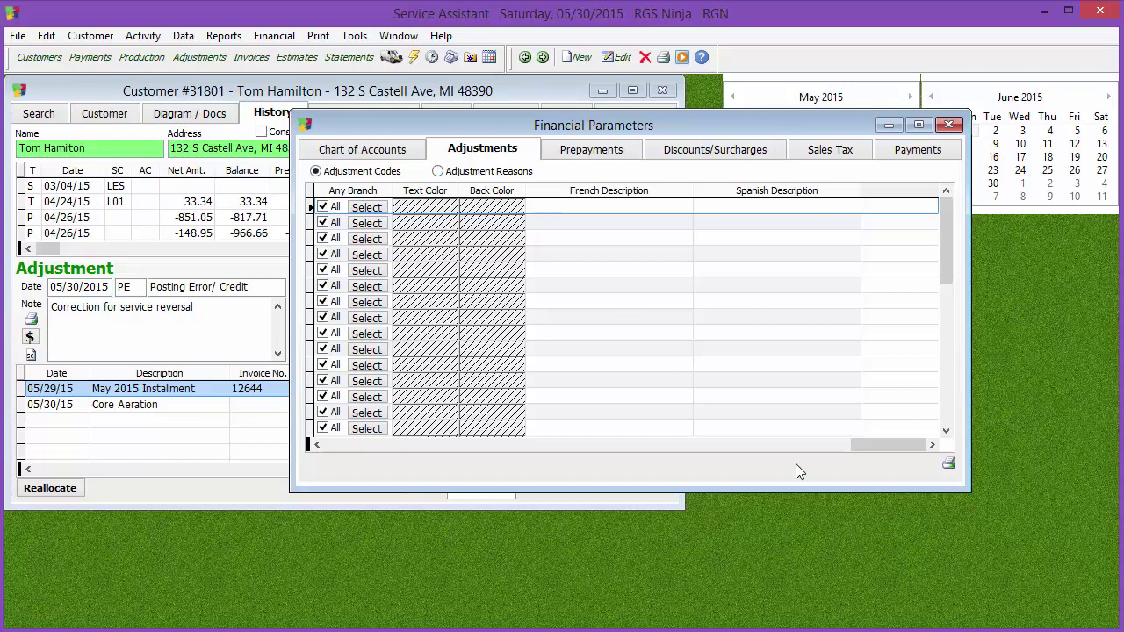
{"action": "left_click", "coordinate": [731, 445]}
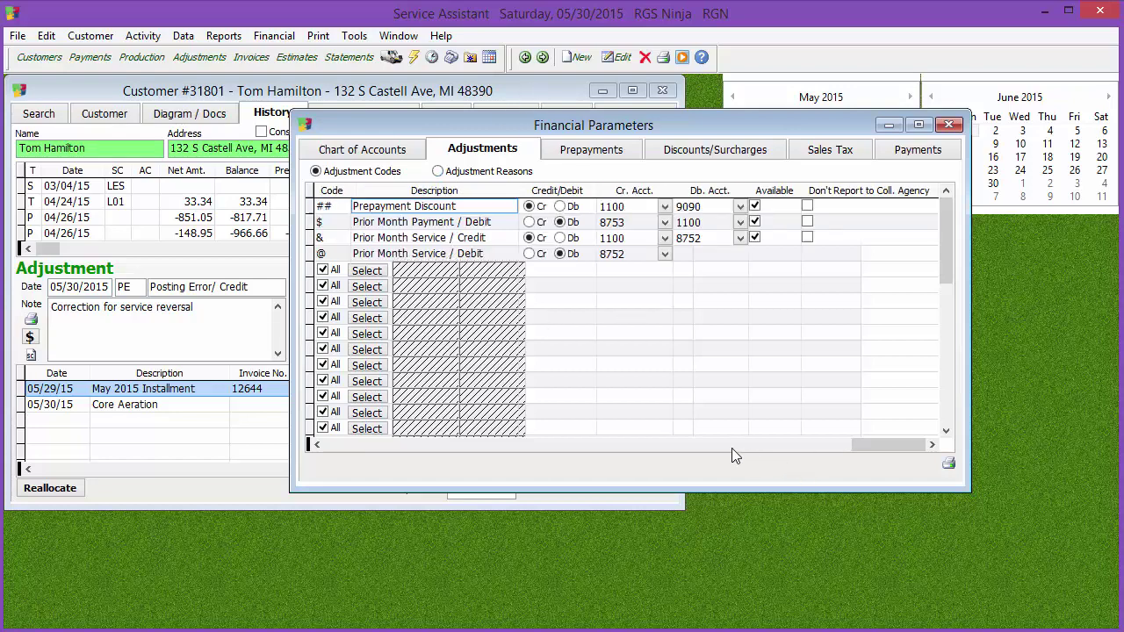
{"action": "left_click", "coordinate": [809, 447]}
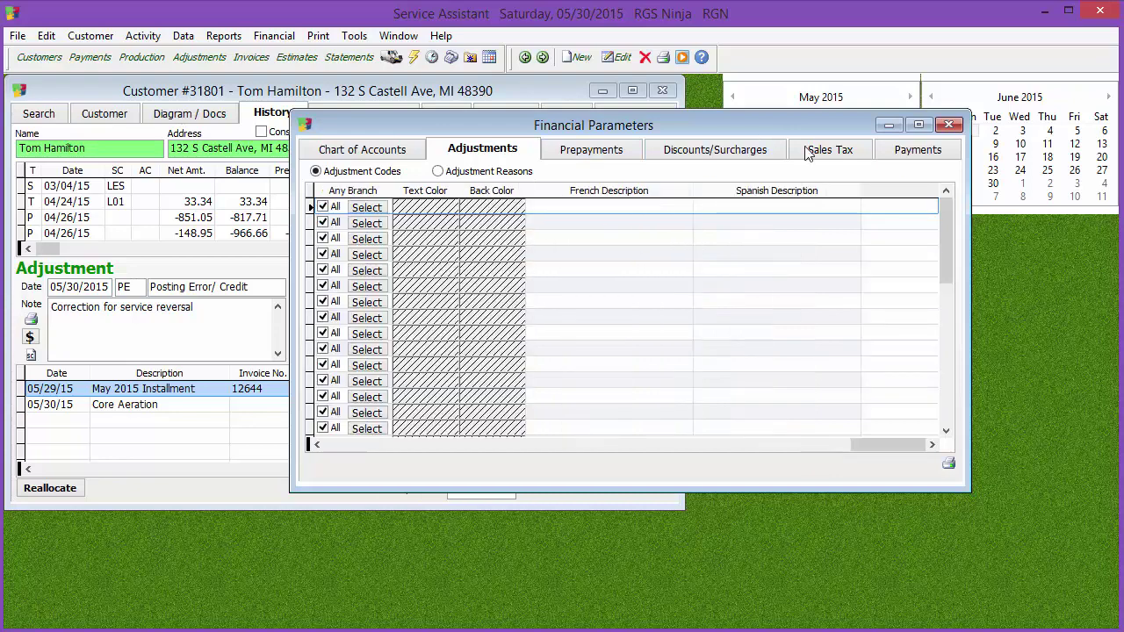
{"action": "left_click", "coordinate": [394, 443]}
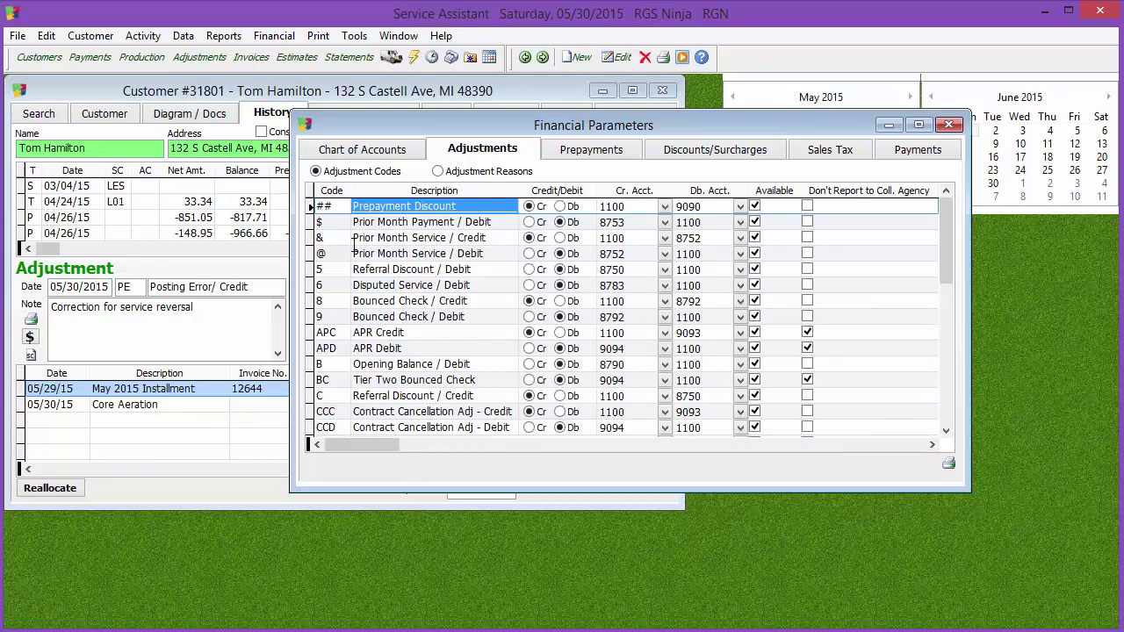
{"action": "left_click", "coordinate": [946, 430]}
{"action": "left_click", "coordinate": [946, 430]}
{"action": "left_click", "coordinate": [946, 430]}
{"action": "left_click", "coordinate": [946, 431]}
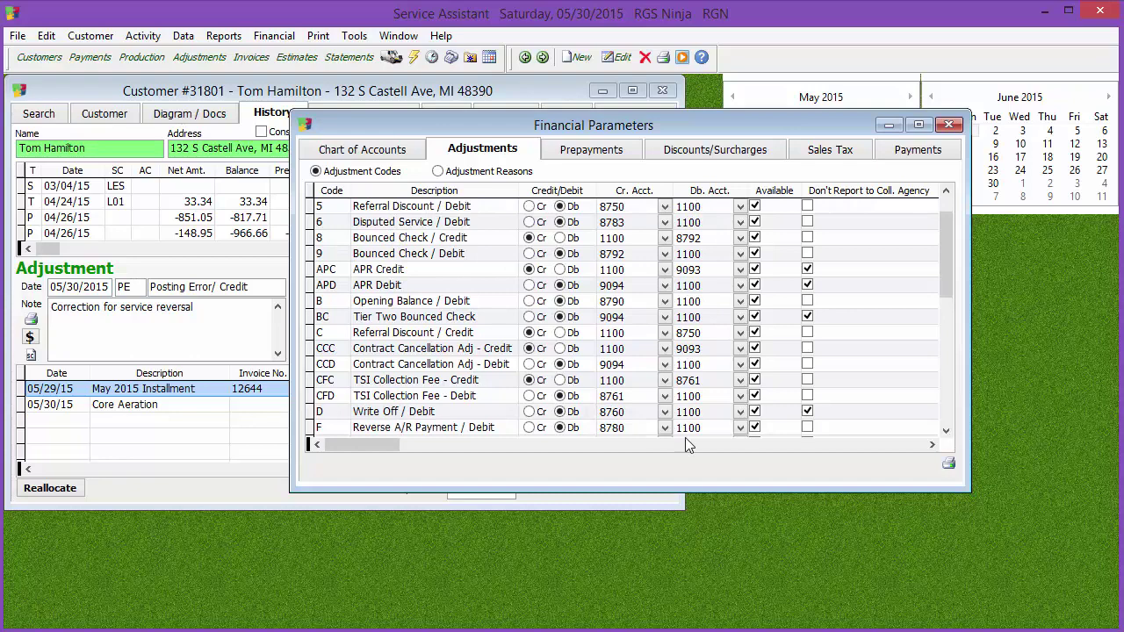
{"action": "left_click", "coordinate": [839, 417]}
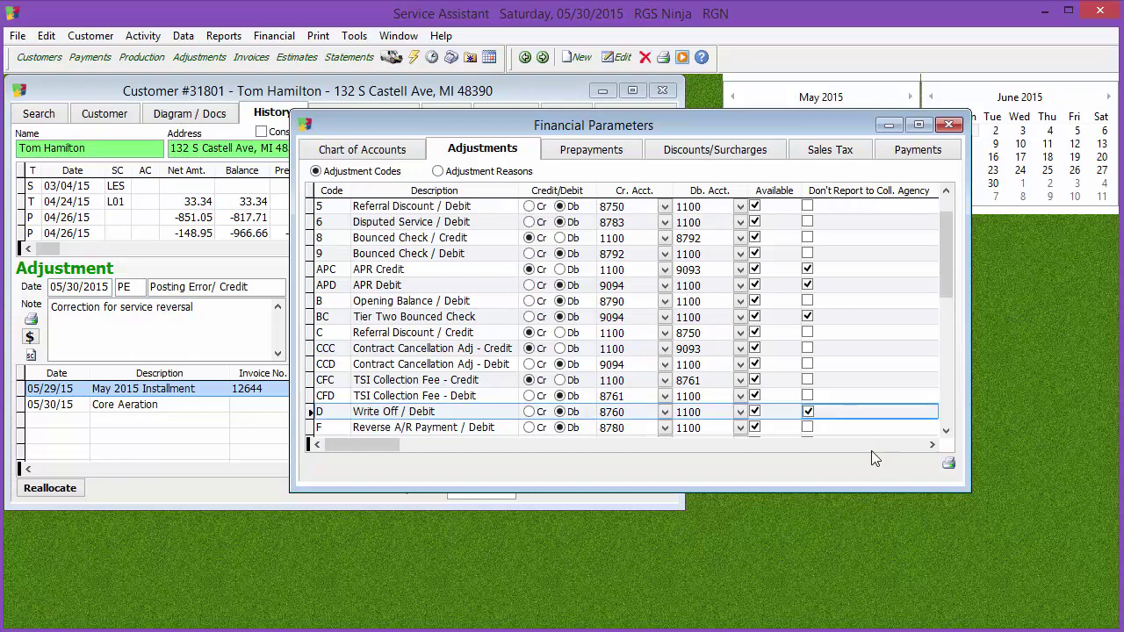
{"action": "left_click", "coordinate": [871, 450]}
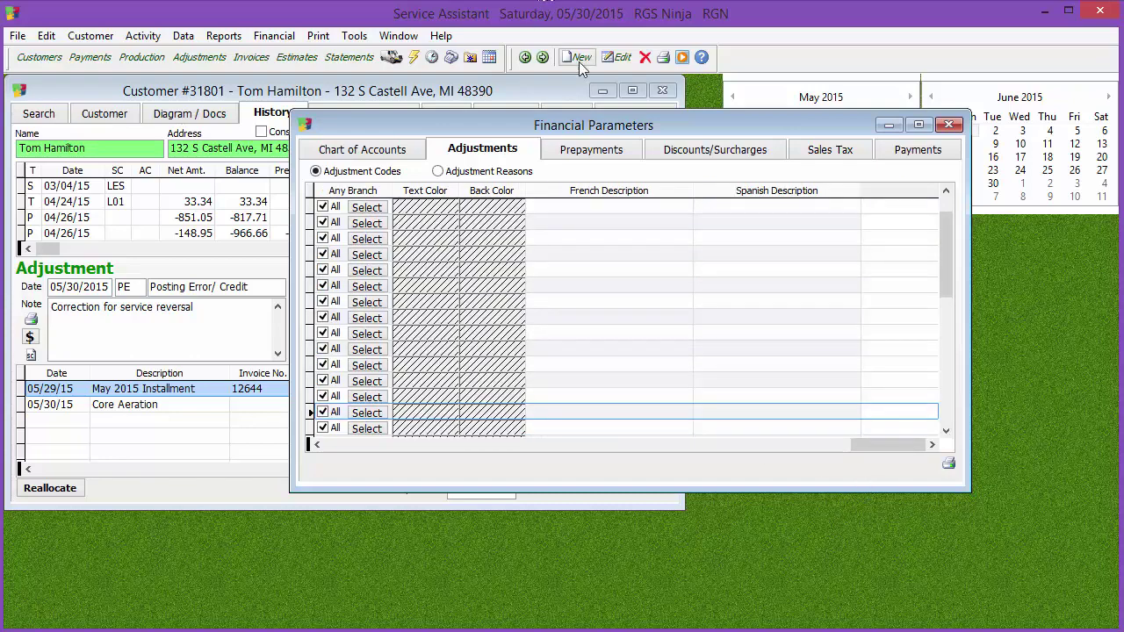
{"action": "left_click", "coordinate": [616, 57]}
Step: Set the Write Off / Debit code's text color to white
{"action": "left_click", "coordinate": [578, 416]}
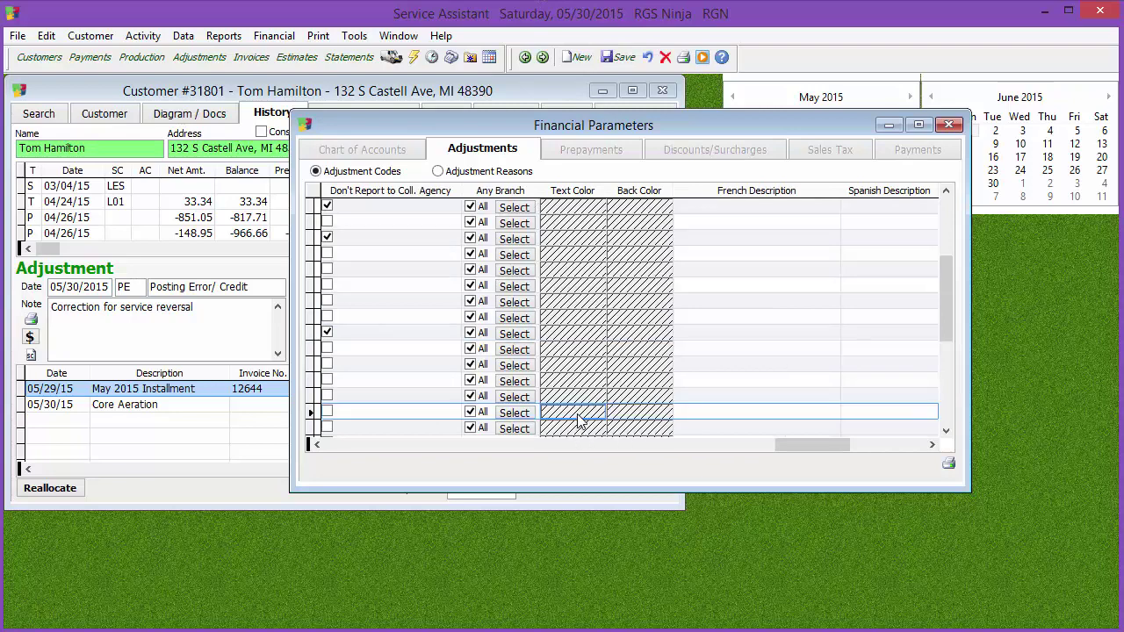
{"action": "left_click_drag", "start_coordinate": [782, 449], "coordinate": [349, 431]}
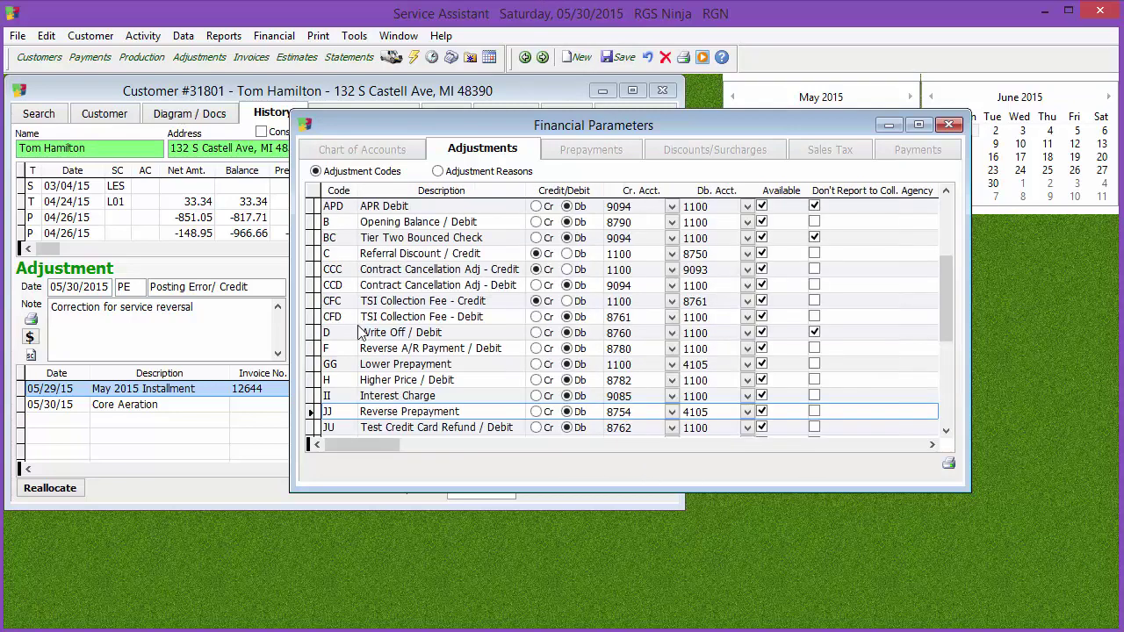
{"action": "left_click", "coordinate": [832, 335]}
{"action": "left_click", "coordinate": [932, 445]}
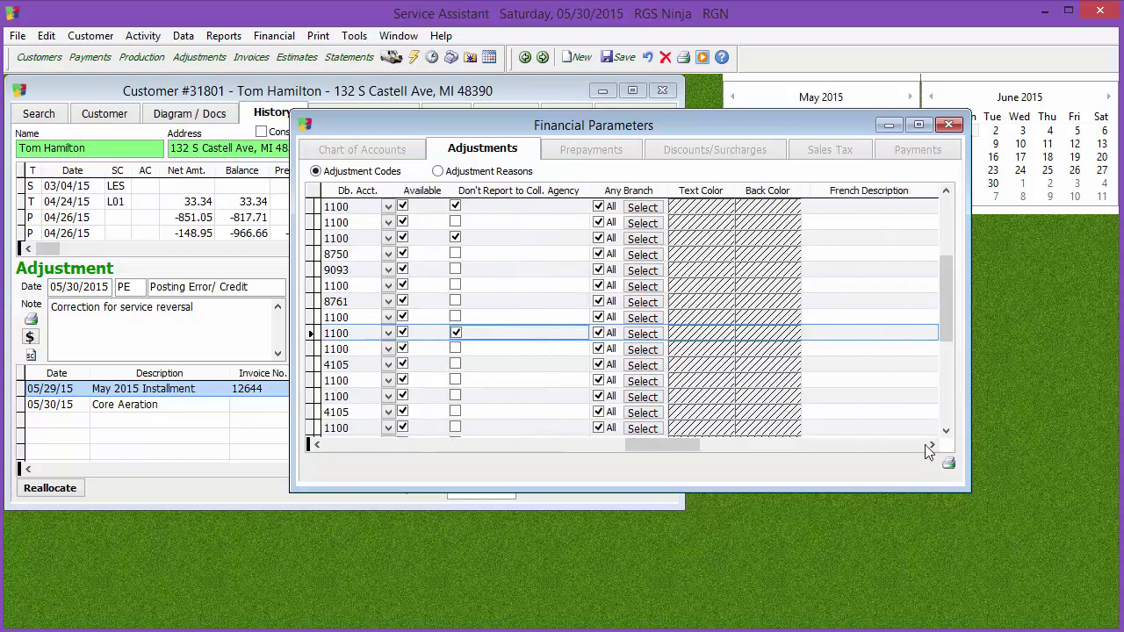
{"action": "left_click", "coordinate": [696, 334]}
{"action": "left_click", "coordinate": [695, 338]}
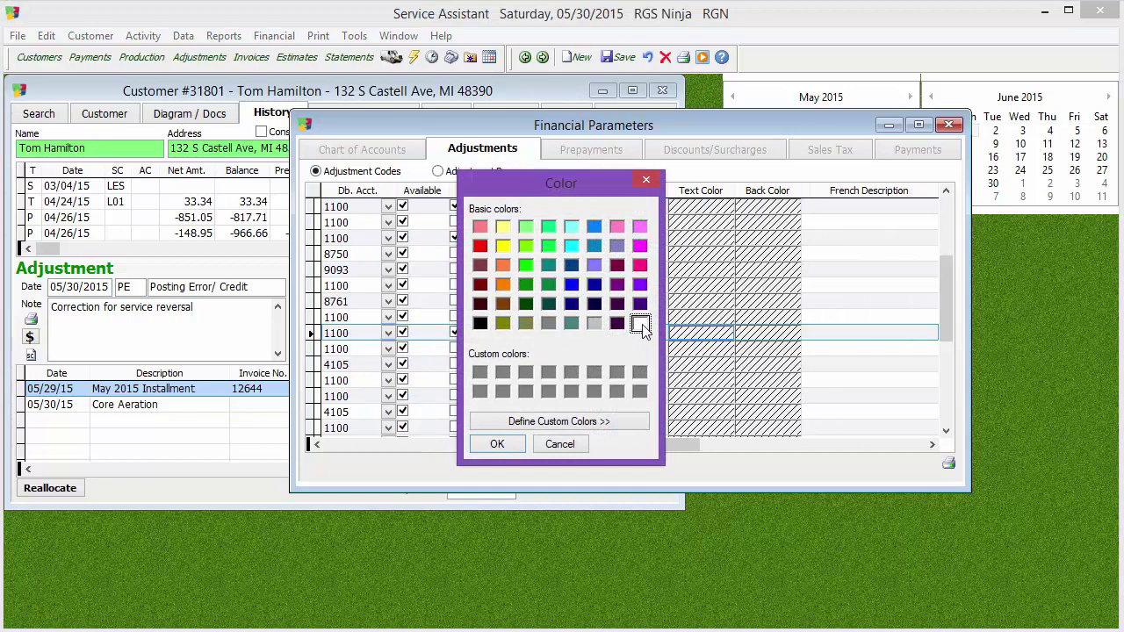
{"action": "left_click", "coordinate": [513, 450]}
Step: Give the Write Off / Debit code a red background and save
{"action": "left_click", "coordinate": [761, 339]}
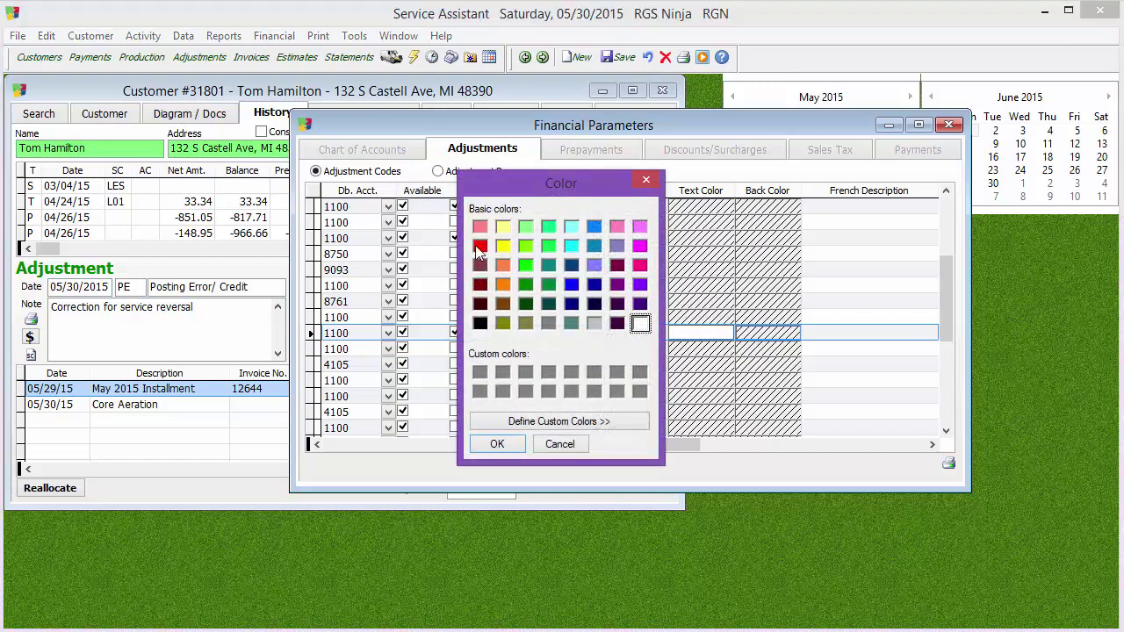
{"action": "left_click", "coordinate": [480, 246]}
{"action": "left_click", "coordinate": [489, 444]}
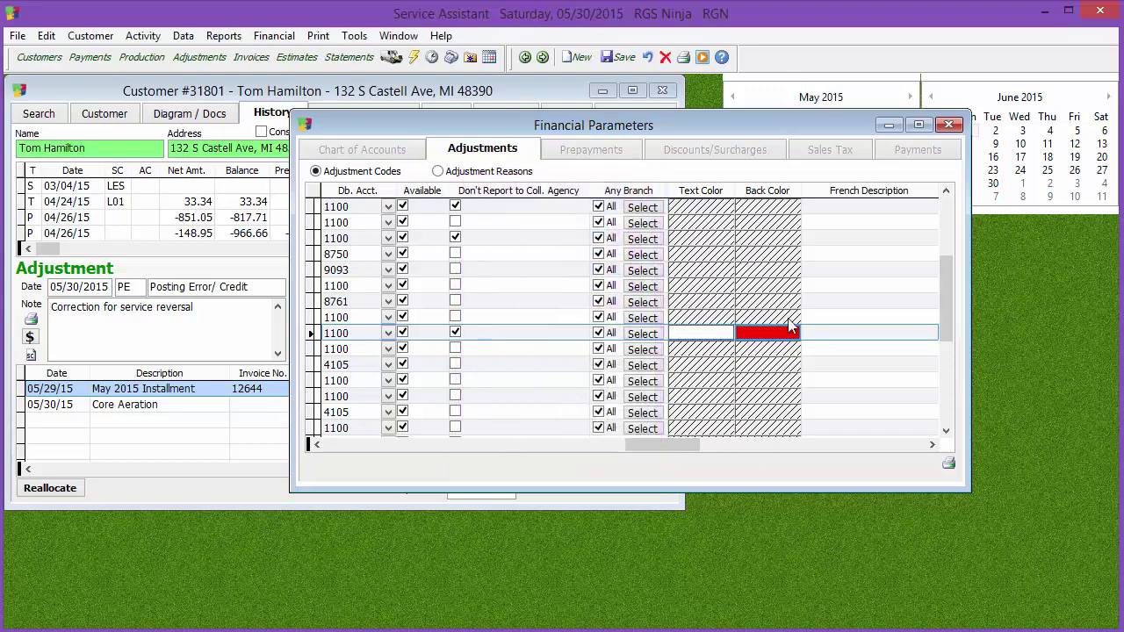
{"action": "left_click", "coordinate": [619, 57]}
Step: Close the financial parameters and return to the customer's billing history
{"action": "left_click", "coordinate": [948, 125]}
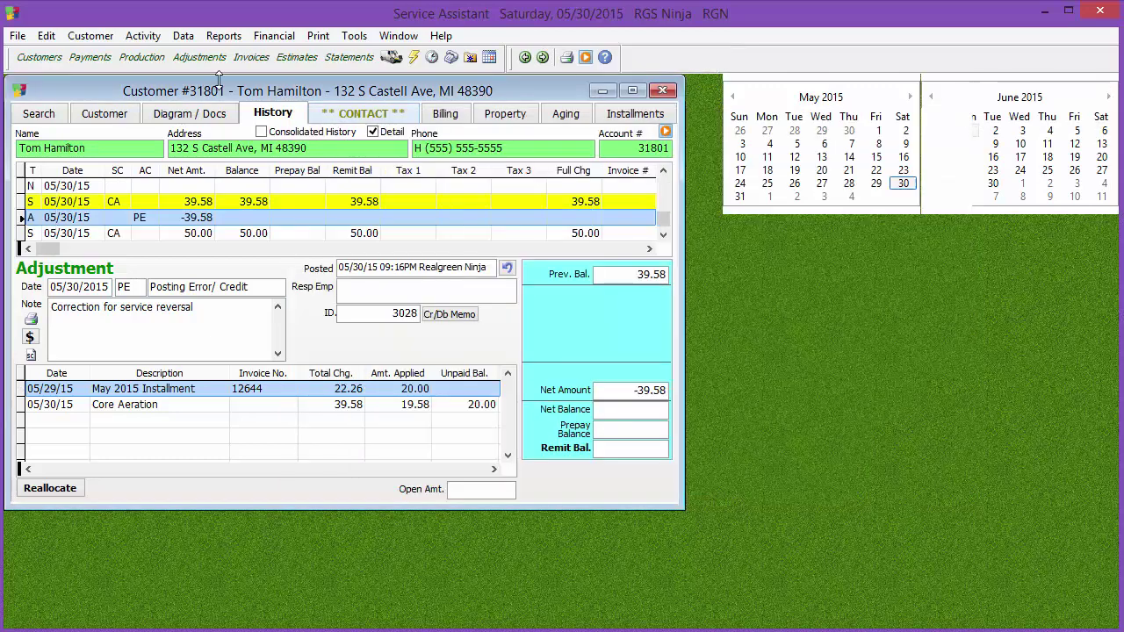
{"action": "left_click", "coordinate": [230, 117]}
{"action": "left_click", "coordinate": [275, 118]}
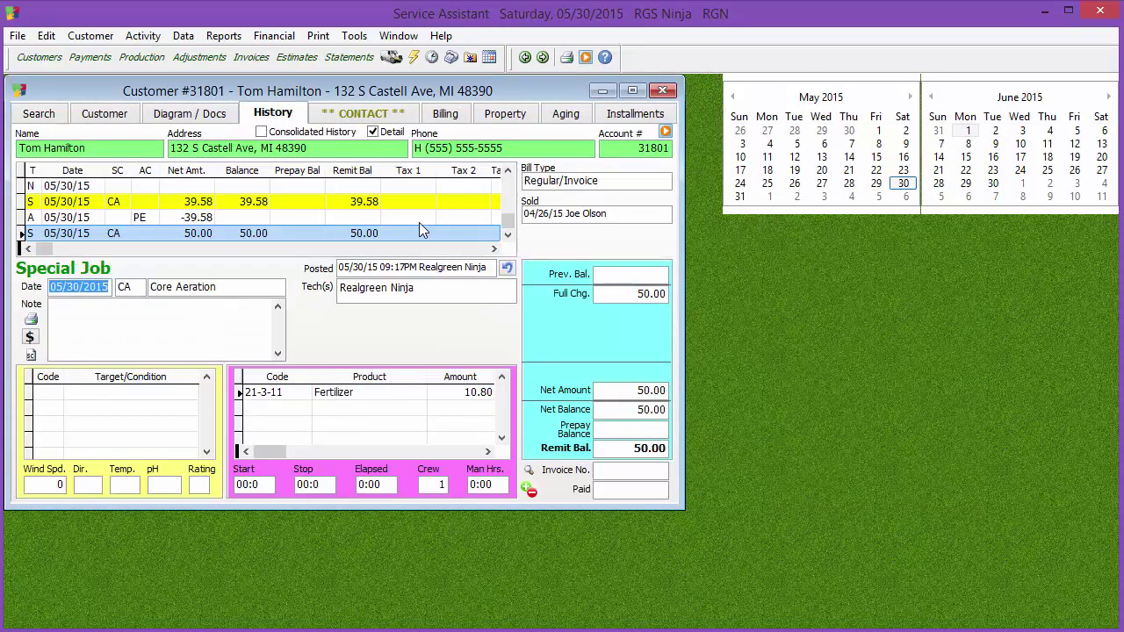
Step: Scroll the history grid to bring the red Write Off adjustment row to the top
{"action": "left_click", "coordinate": [508, 171]}
{"action": "left_click", "coordinate": [508, 170]}
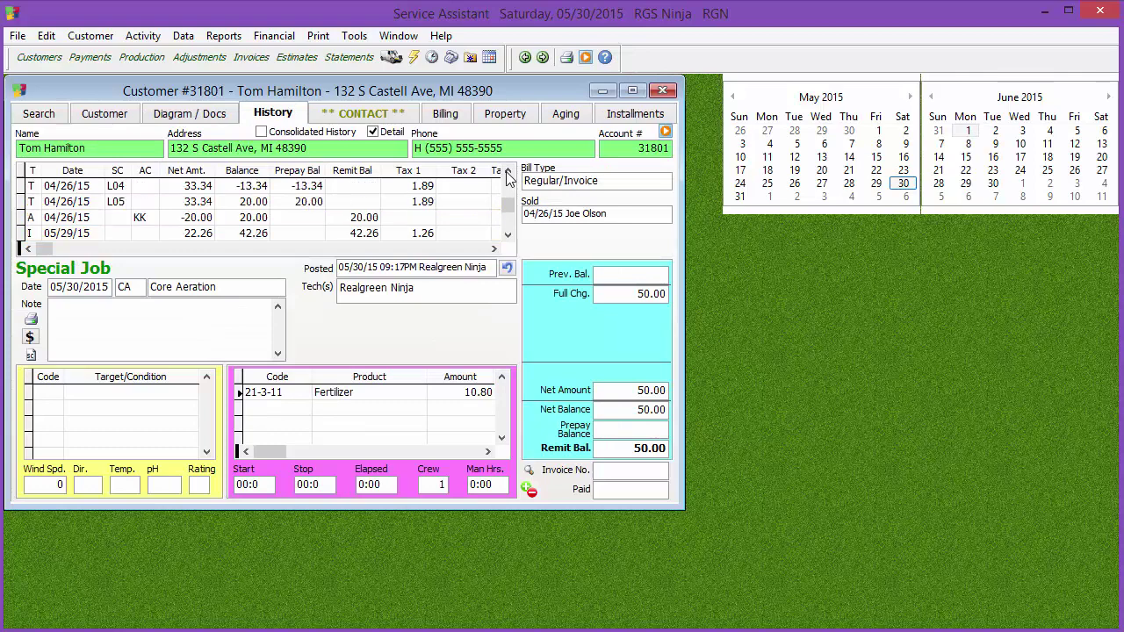
{"action": "left_click", "coordinate": [507, 170]}
{"action": "left_click", "coordinate": [508, 170]}
{"action": "left_click", "coordinate": [508, 171]}
{"action": "left_click", "coordinate": [507, 170]}
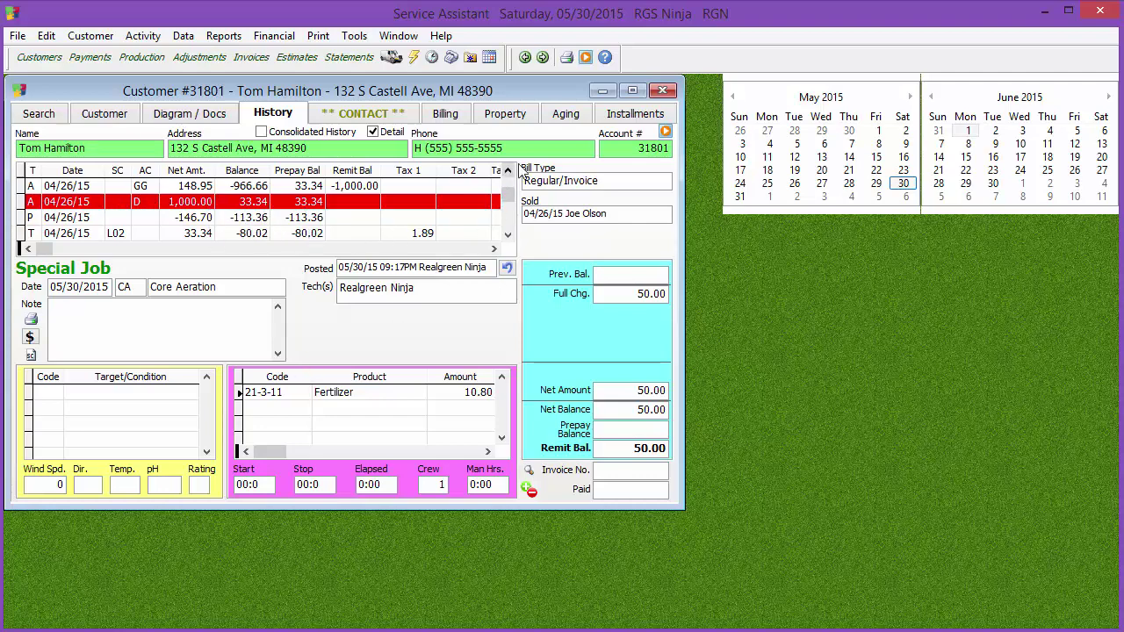
{"action": "left_click", "coordinate": [509, 171]}
{"action": "left_click", "coordinate": [508, 171]}
{"action": "left_click", "coordinate": [508, 171]}
{"action": "left_click", "coordinate": [508, 235]}
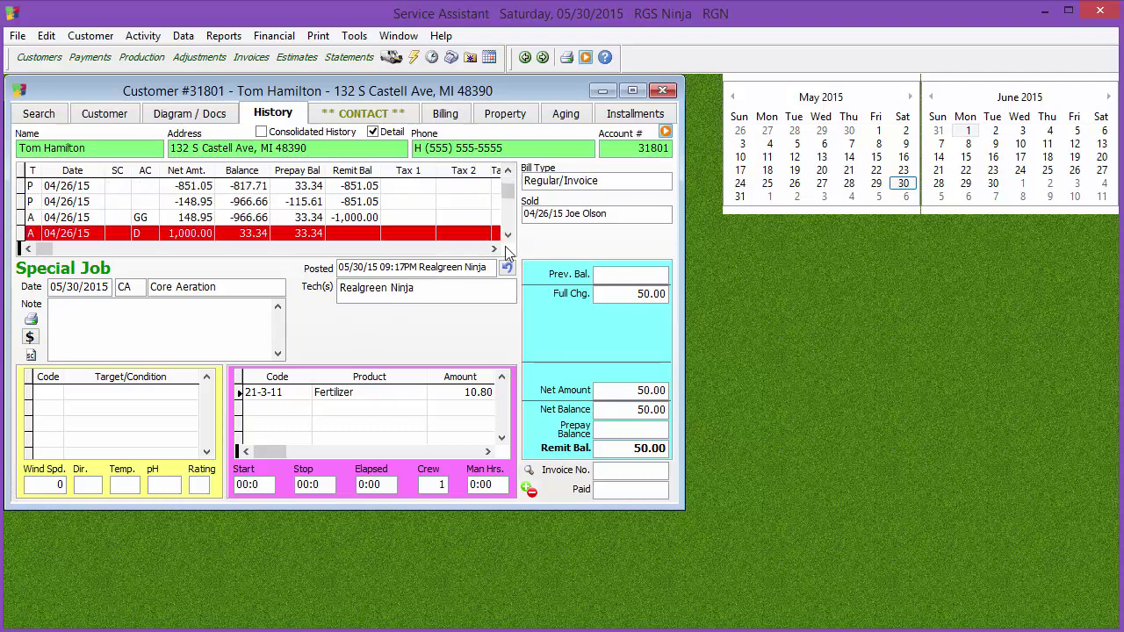
{"action": "left_click", "coordinate": [508, 234]}
{"action": "left_click", "coordinate": [508, 234]}
{"action": "left_click", "coordinate": [508, 235]}
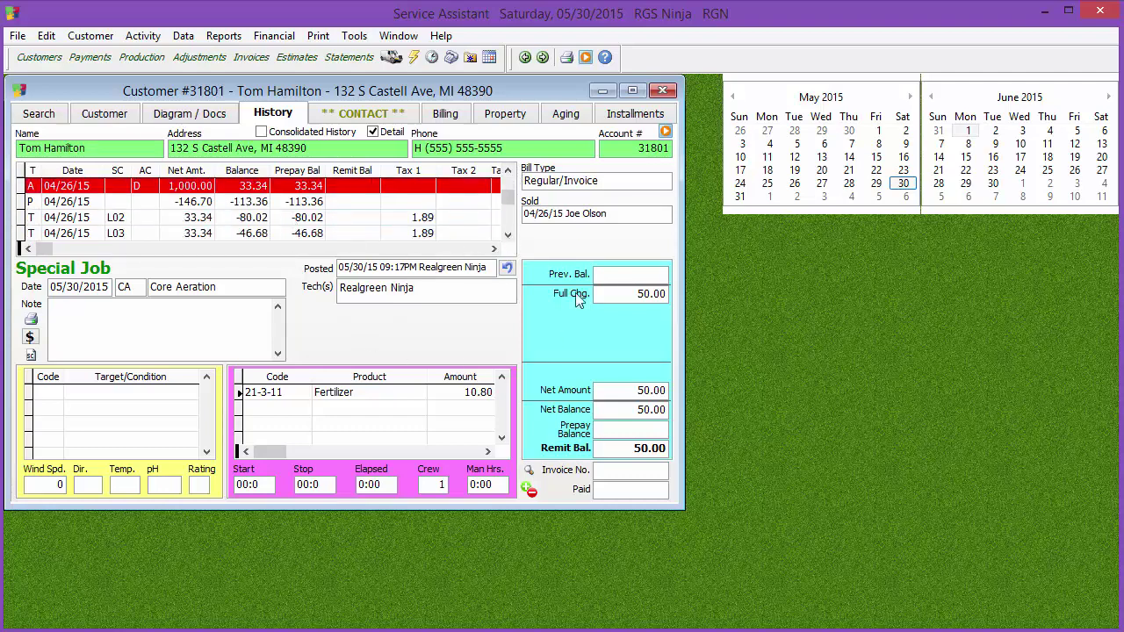
{"action": "double_click", "coordinate": [572, 215]}
{"action": "double_click", "coordinate": [545, 214]}
Step: Toggle the Detail and Consolidated History views, then reselect the 50.00 Core Aeration special job
{"action": "left_click", "coordinate": [373, 132]}
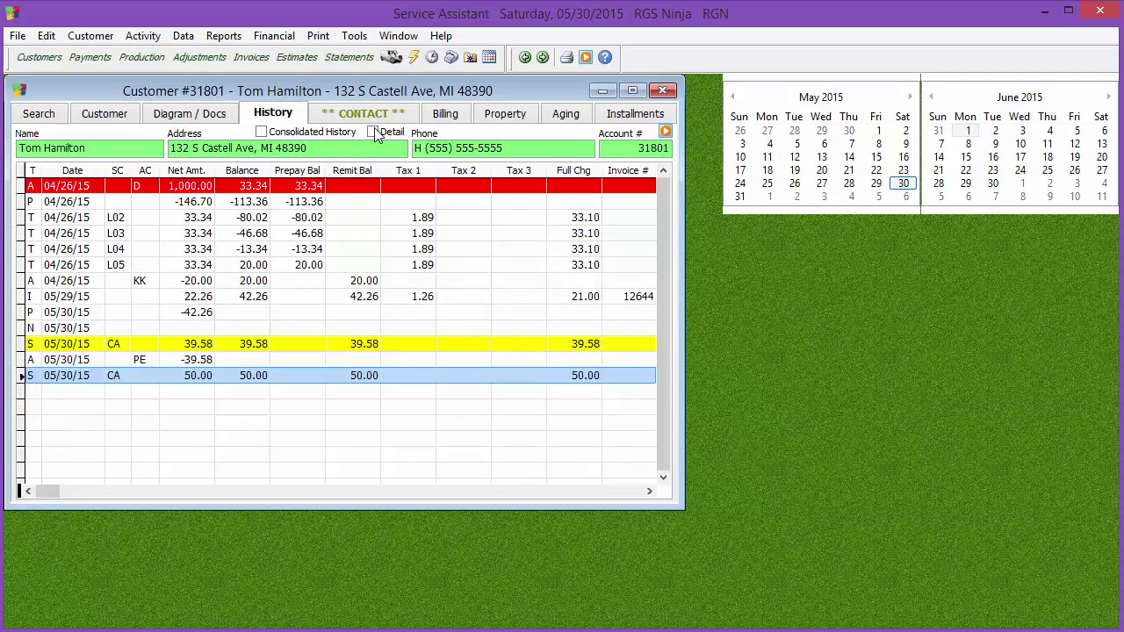
{"action": "left_click", "coordinate": [373, 132]}
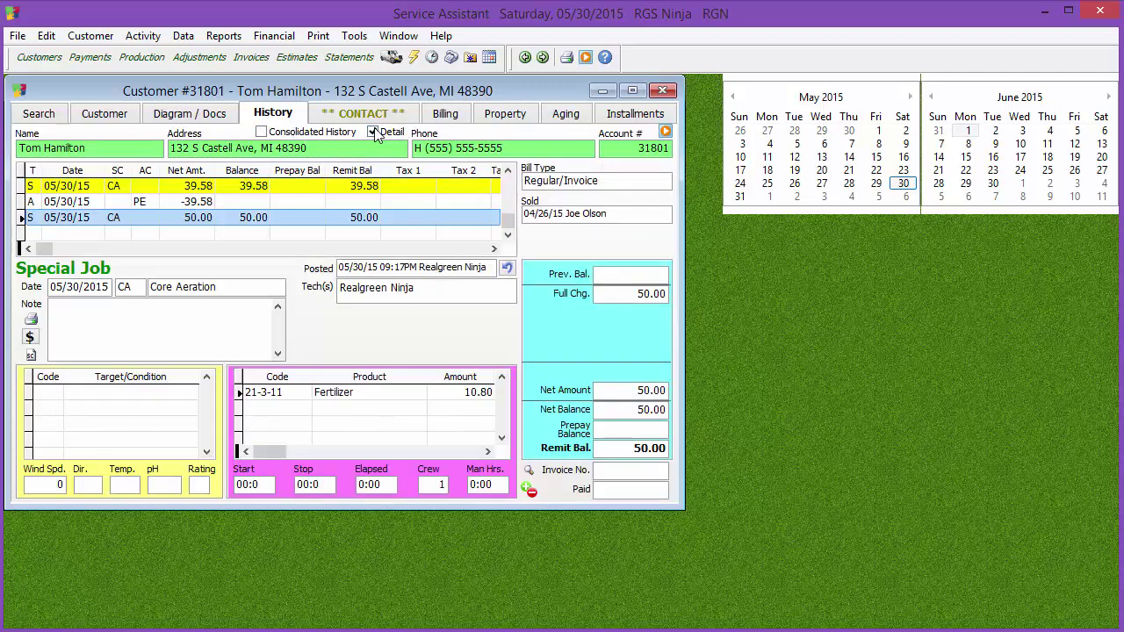
{"action": "left_click", "coordinate": [308, 131]}
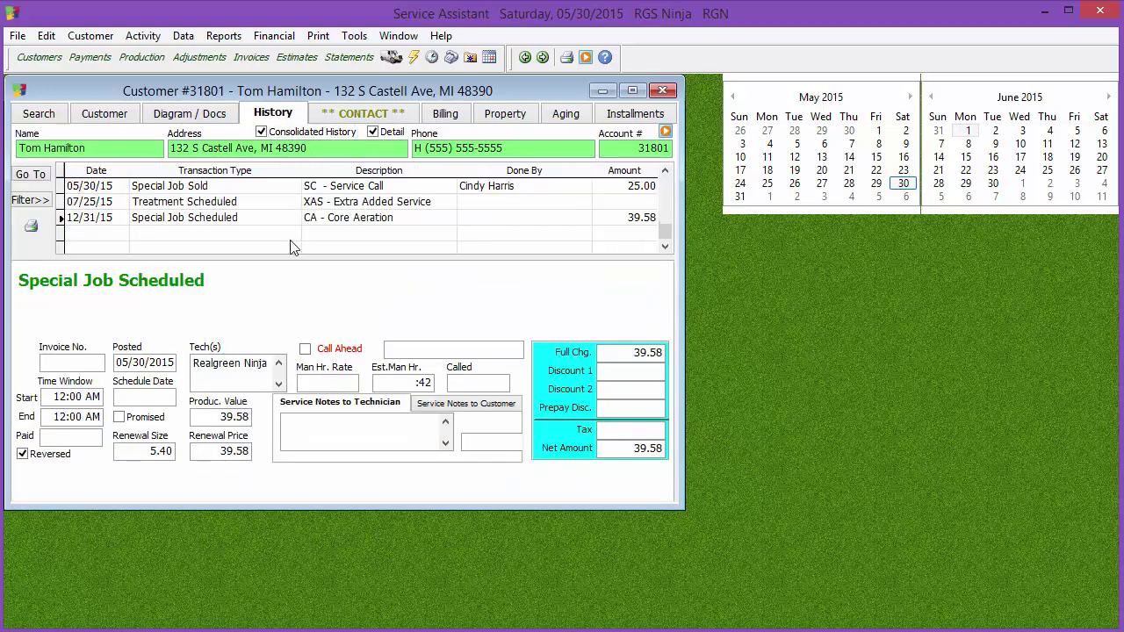
{"action": "left_click", "coordinate": [321, 134]}
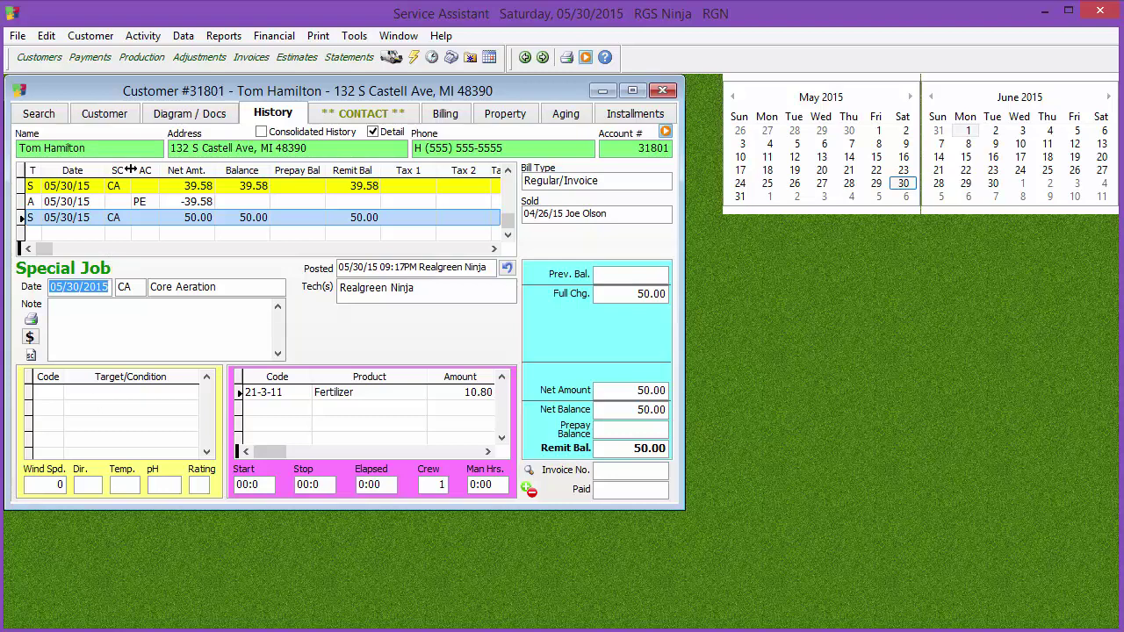
{"action": "left_click", "coordinate": [138, 202]}
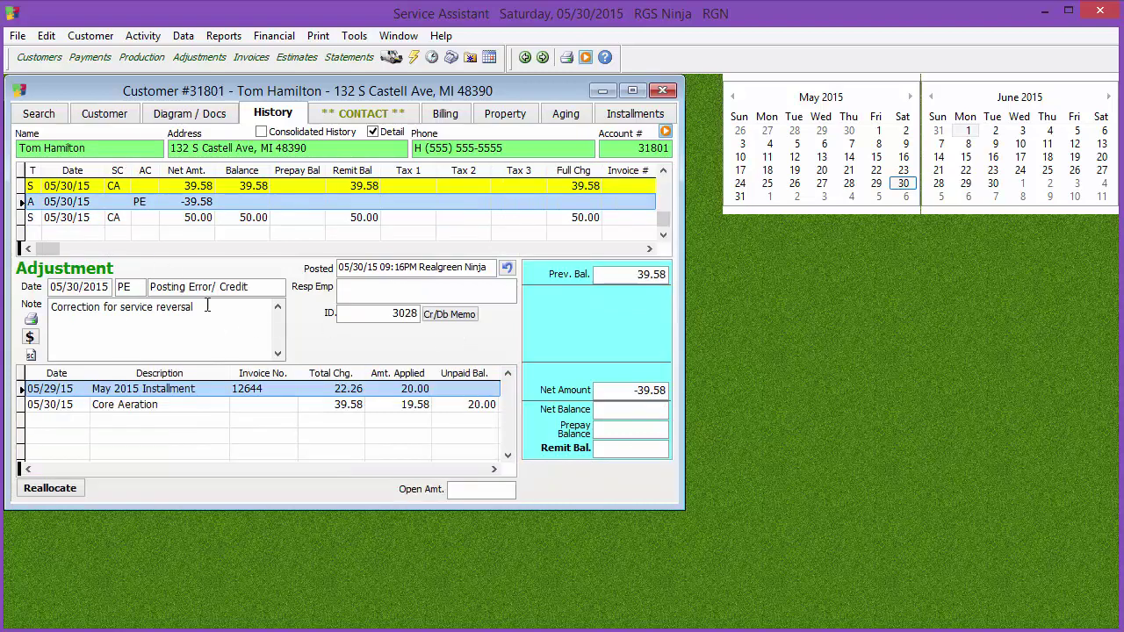
{"action": "left_click", "coordinate": [211, 217]}
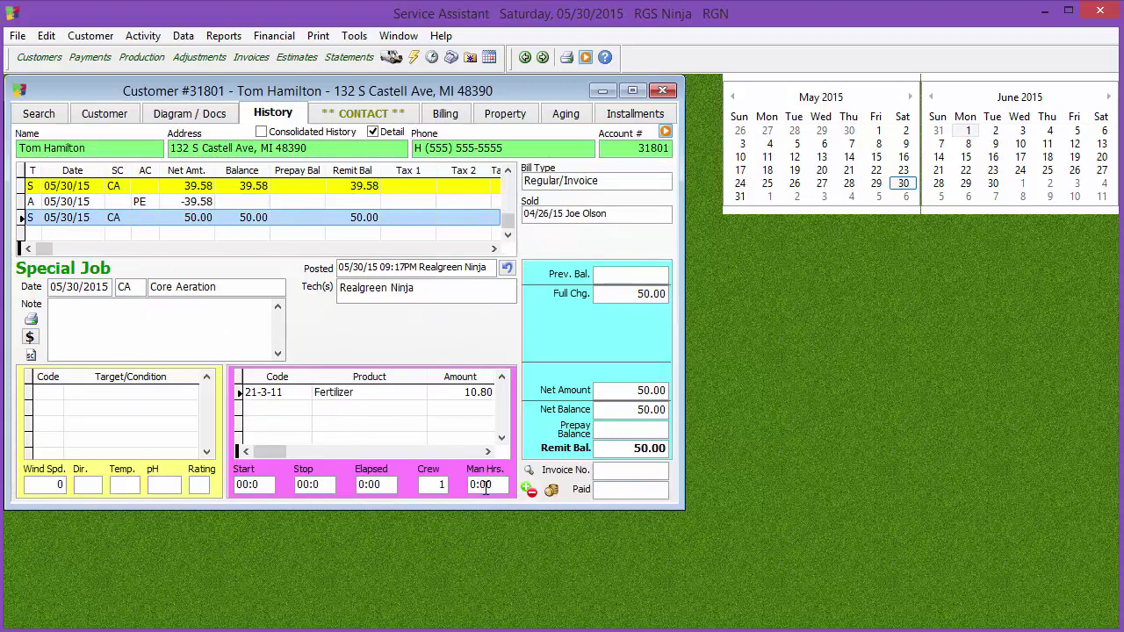